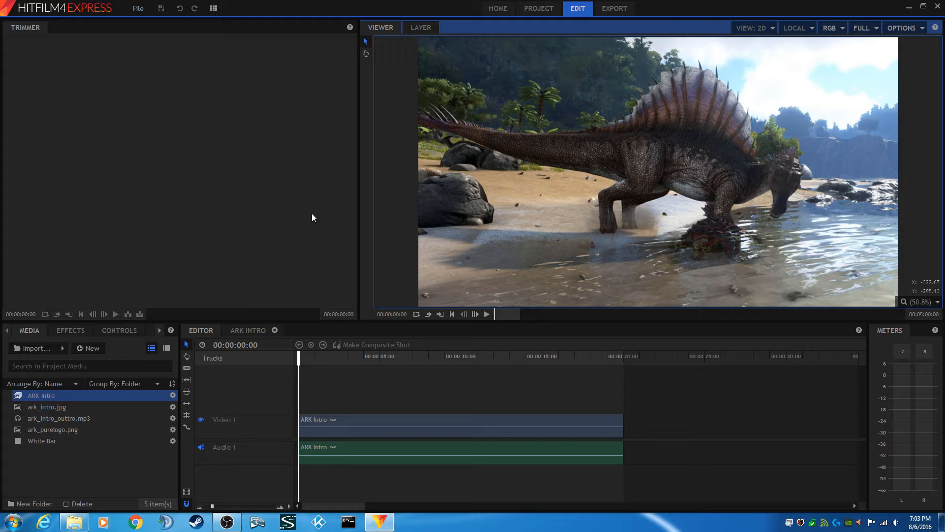
# Step: Review the layers of the ARK Intro composite shot and the ARK text layer's transform properties, then return to the editor timeline
pyautogui.click(253, 329)
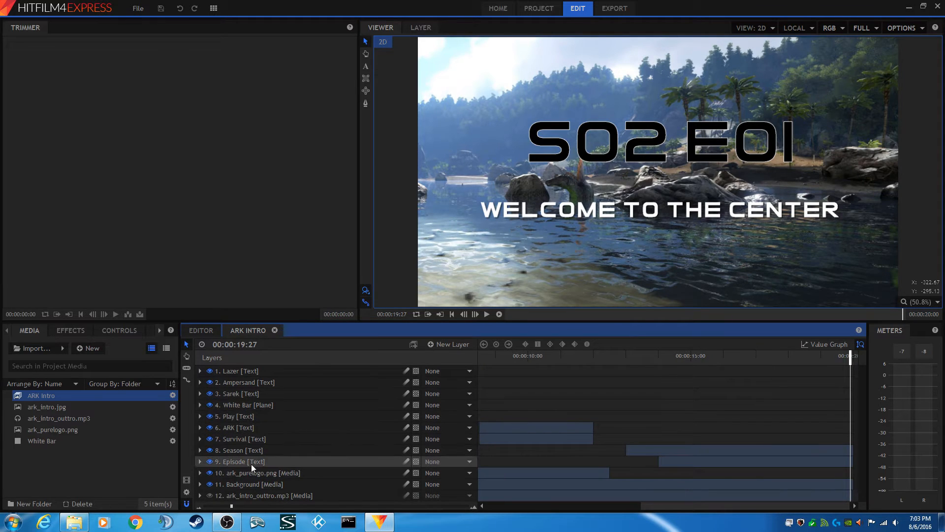
pyautogui.click(199, 427)
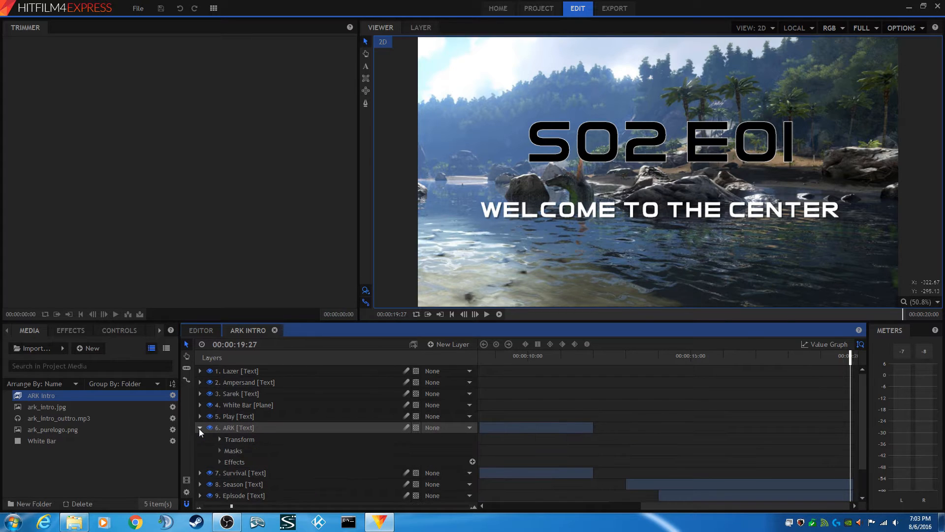
pyautogui.click(220, 437)
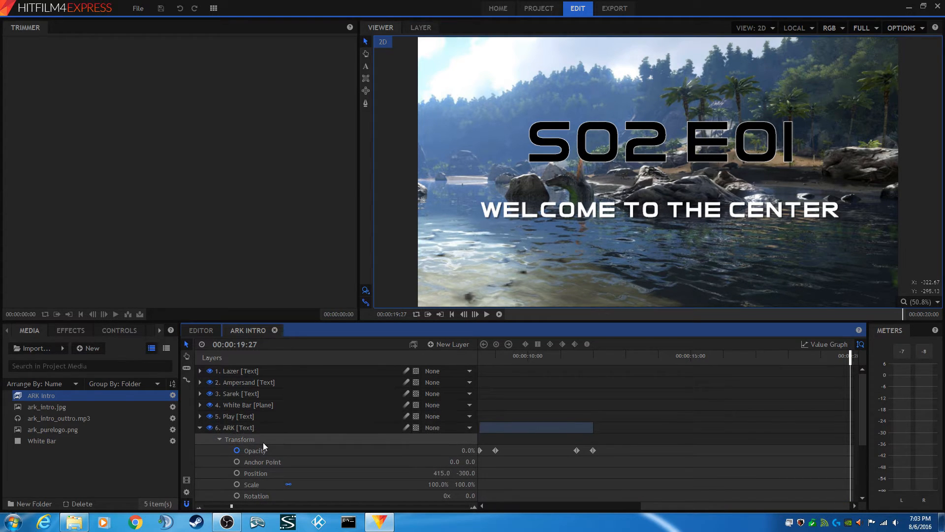
pyautogui.scroll(-1, 263, 442)
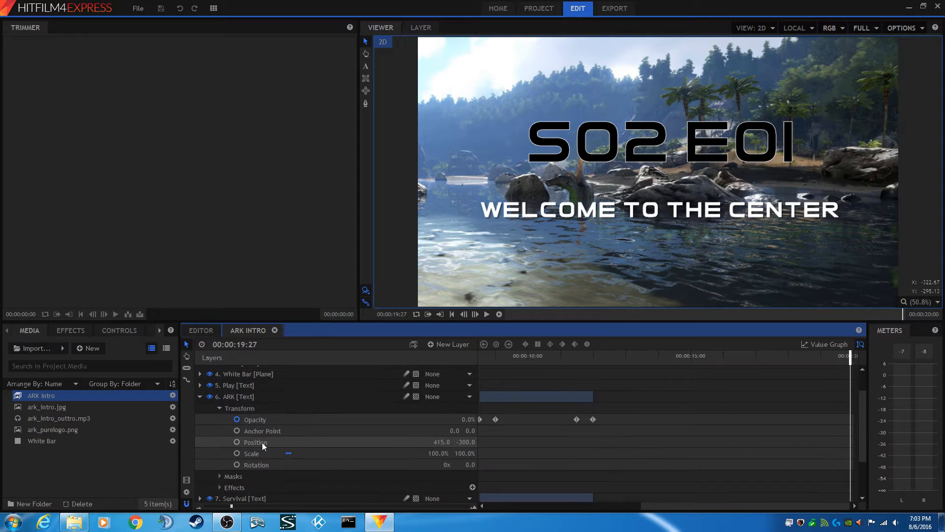
pyautogui.click(220, 408)
pyautogui.click(199, 396)
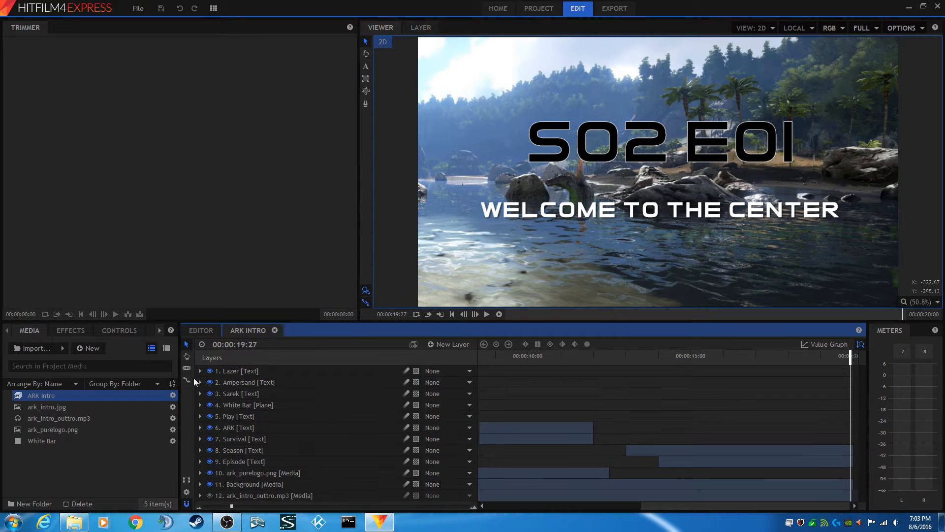
pyautogui.click(199, 330)
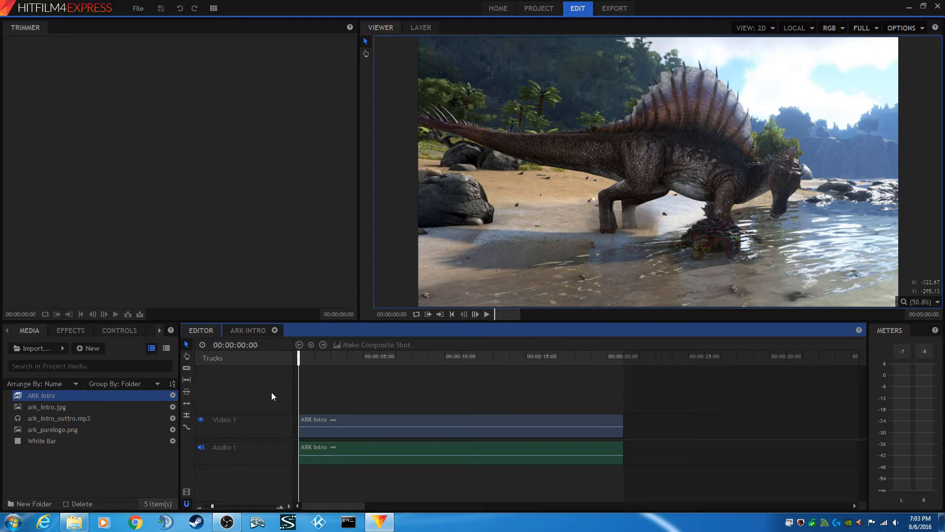
# Step: Mute the Audio 1 track, play the ARK Intro clip through on the timeline, and return the playhead to the start
pyautogui.click(201, 448)
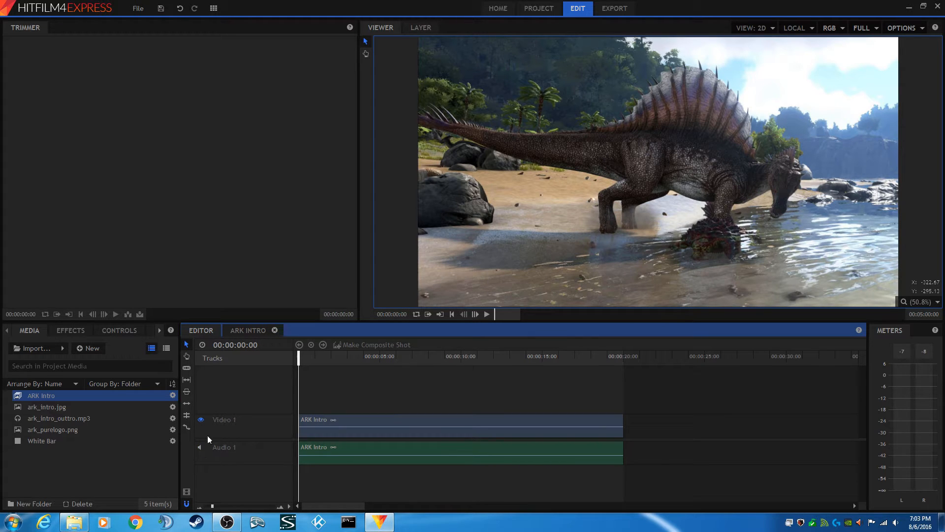
pyautogui.click(487, 315)
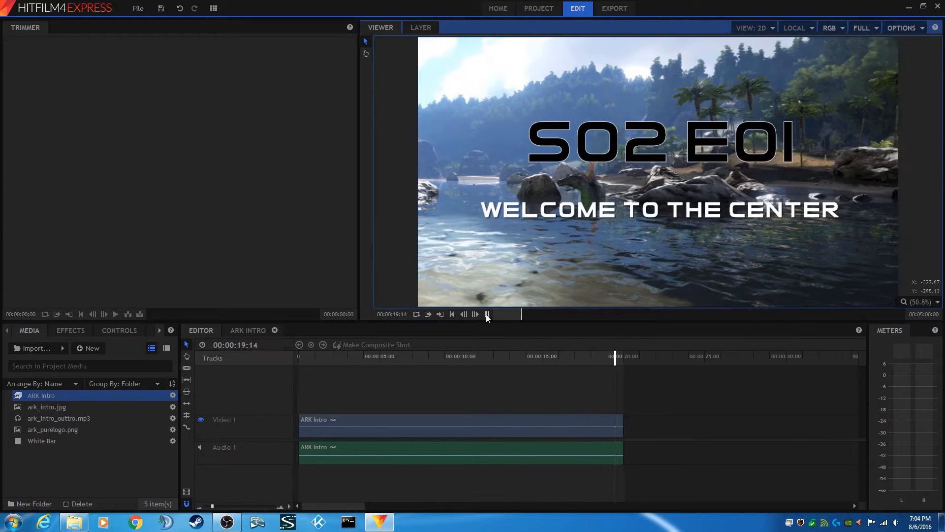
pyautogui.click(487, 314)
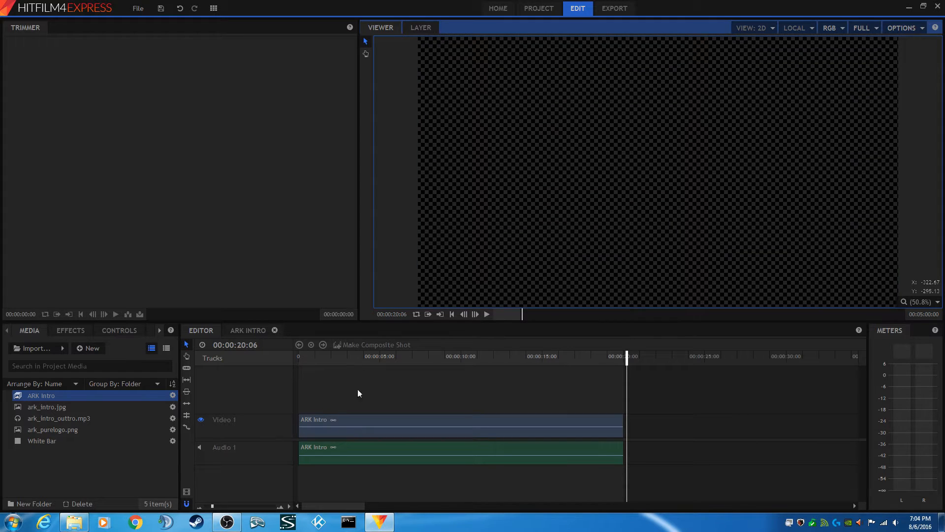
pyautogui.click(451, 314)
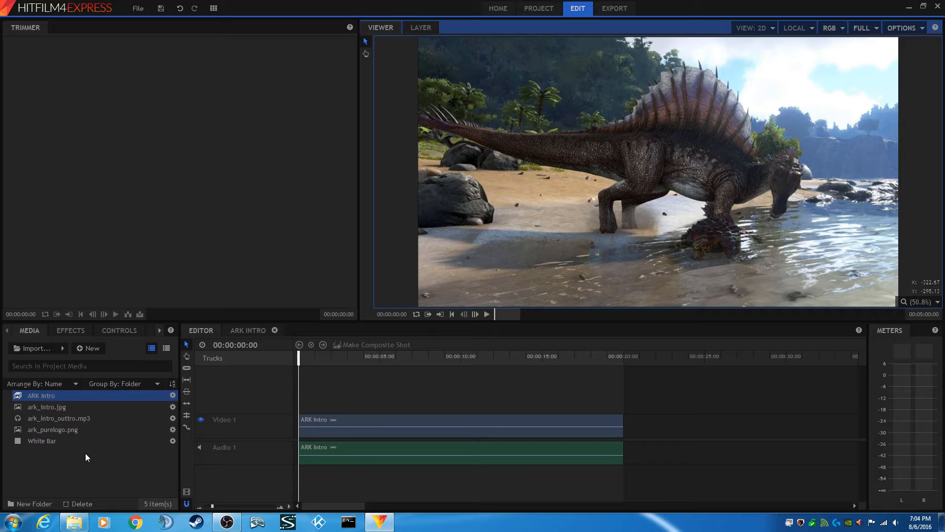
# Step: Delete the ARK Intro clip from the editor timeline
pyautogui.click(323, 424)
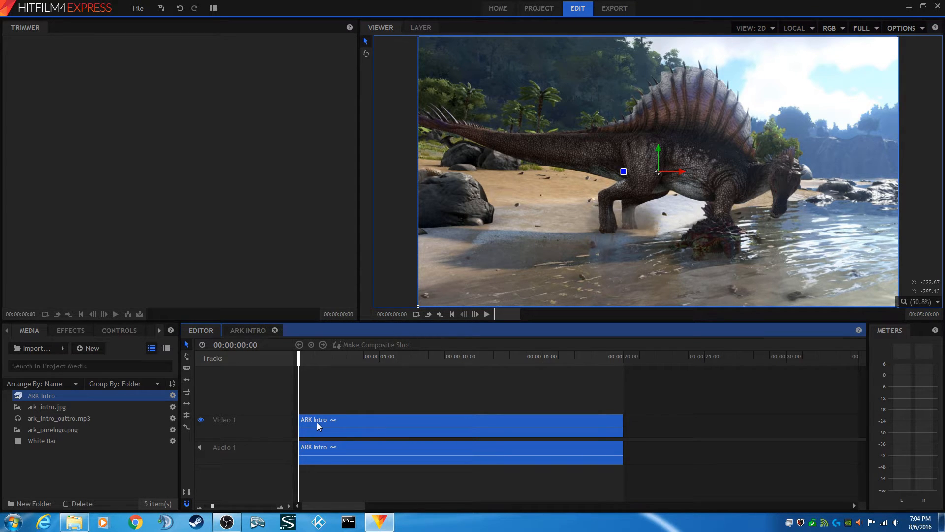
pyautogui.press('Delete')
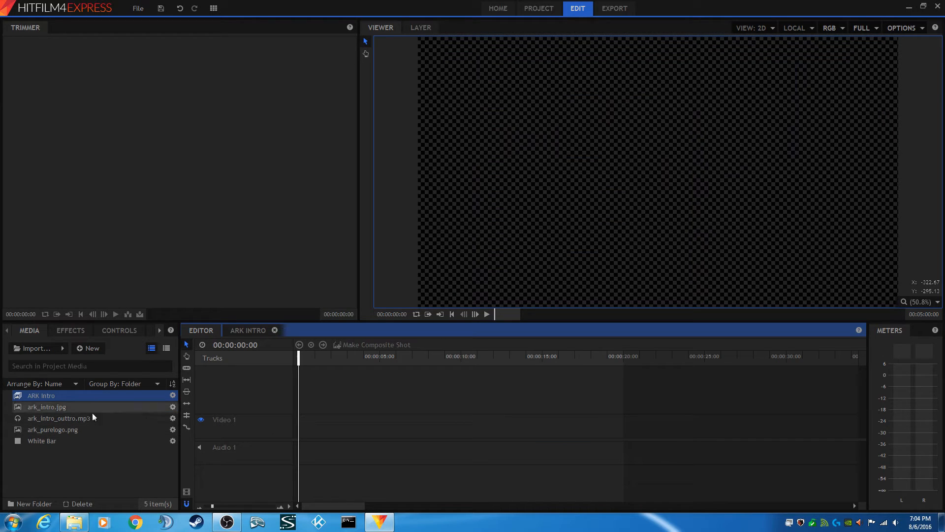
# Step: Check the size and color properties of the White Bar plane in the project media
pyautogui.click(54, 396)
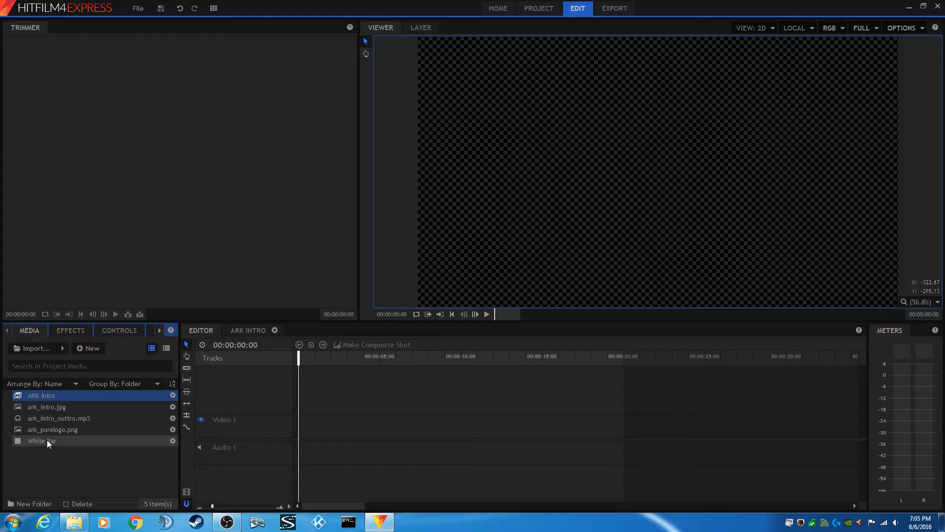
pyautogui.click(173, 440)
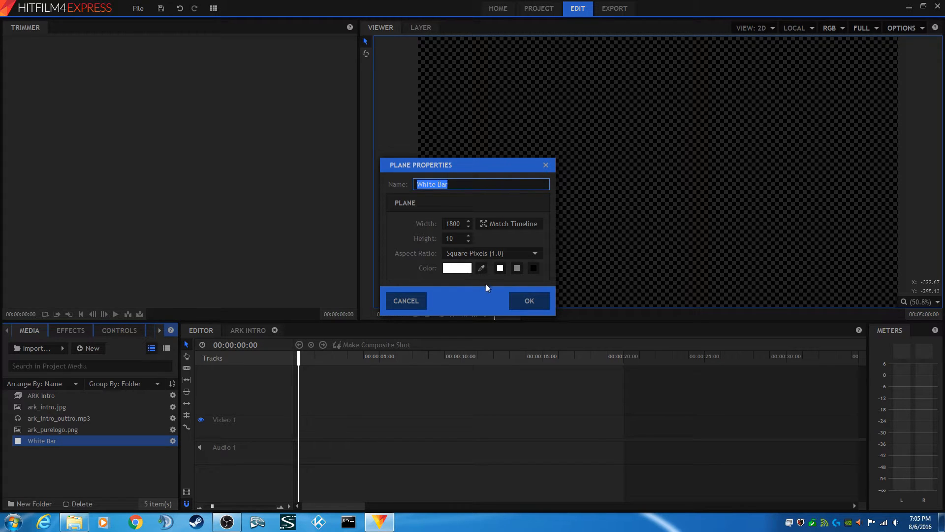
pyautogui.click(530, 300)
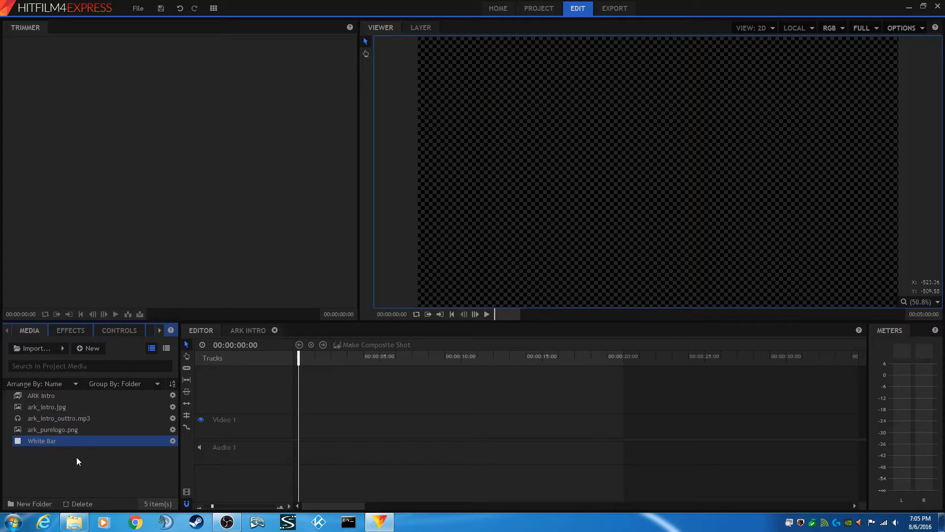
# Step: Create a 1080p Full HD @ 30 fps composite shot named Tutorial_Comp with a duration of 20 seconds
pyautogui.click(90, 349)
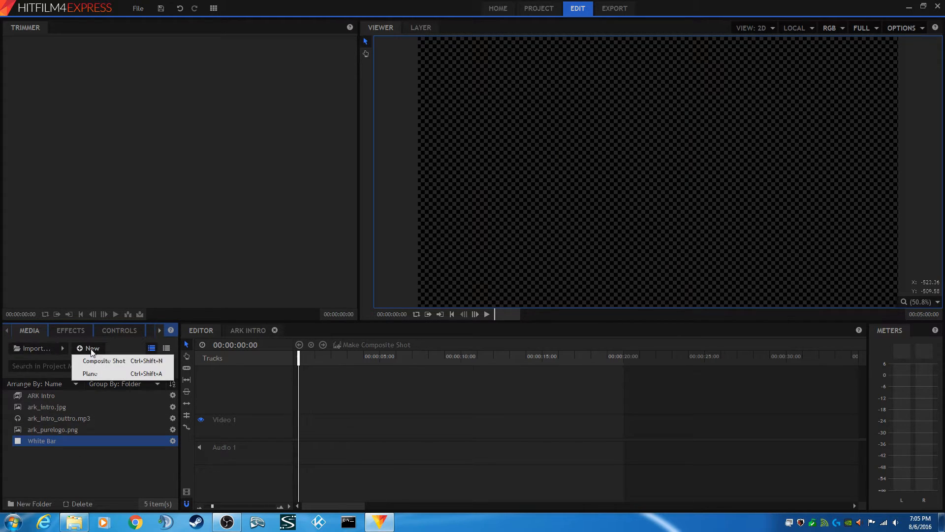
pyautogui.click(102, 362)
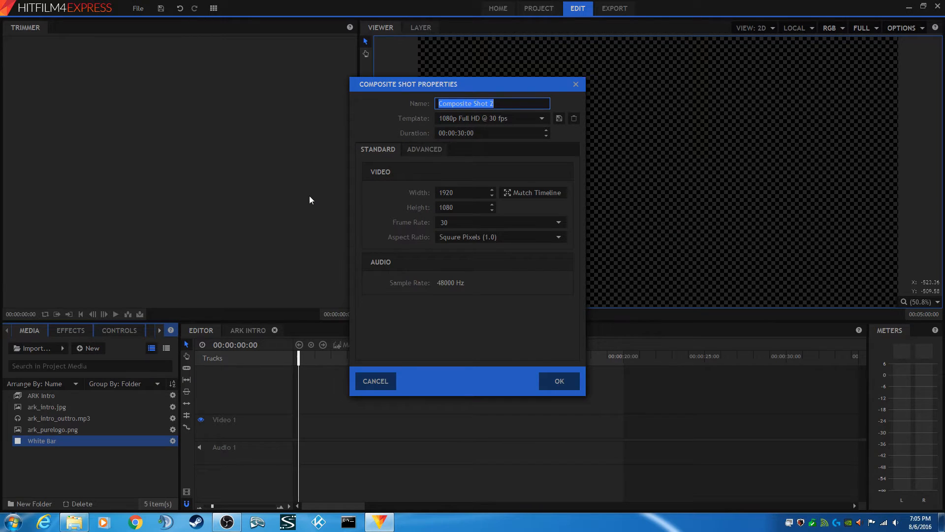
pyautogui.write('Tutorial_Comp')
pyautogui.click(457, 133)
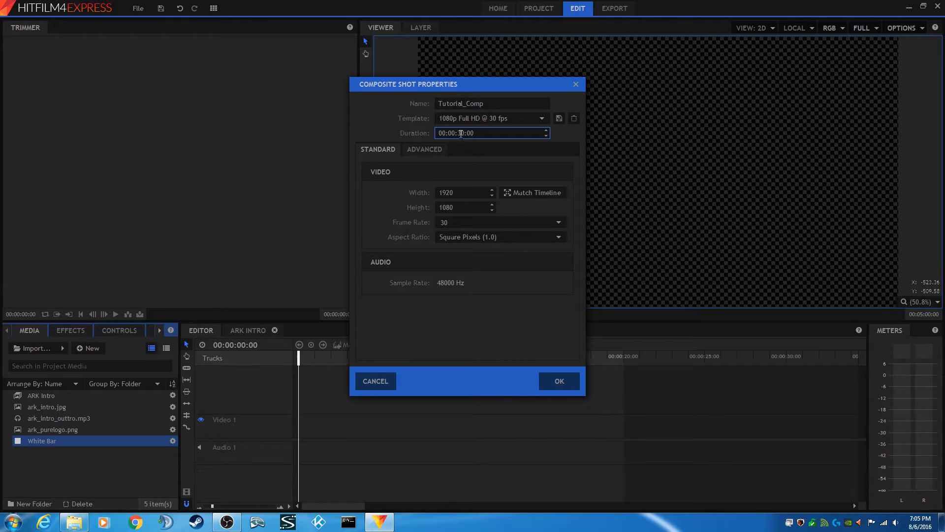
pyautogui.write('3')
pyautogui.write('2')
pyautogui.click(559, 382)
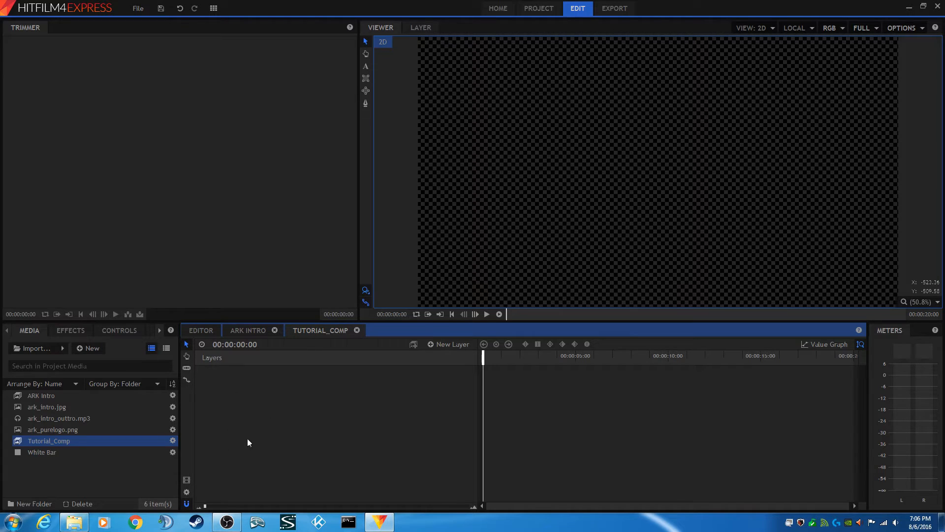
# Step: Show the project media with thumbnails and details, and add ark_intro.jpg as a layer in Tutorial_Comp
pyautogui.click(75, 420)
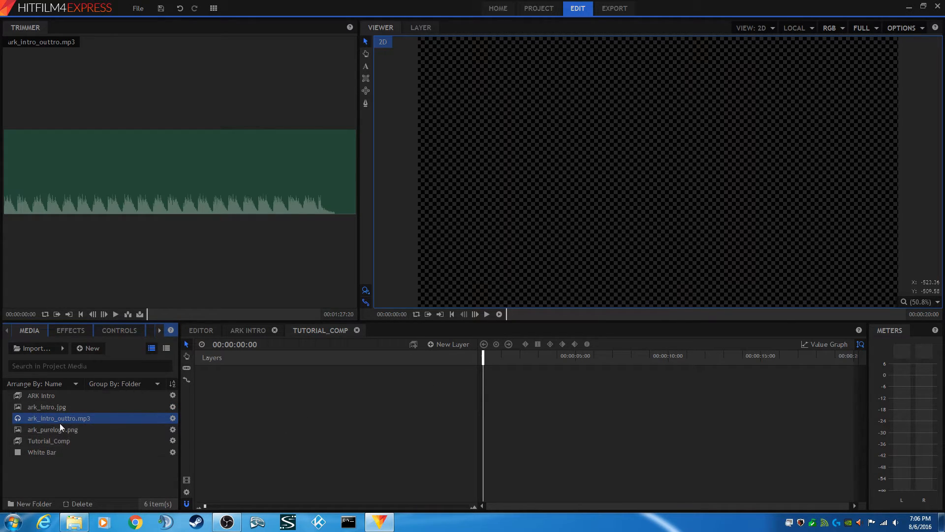
pyautogui.click(48, 407)
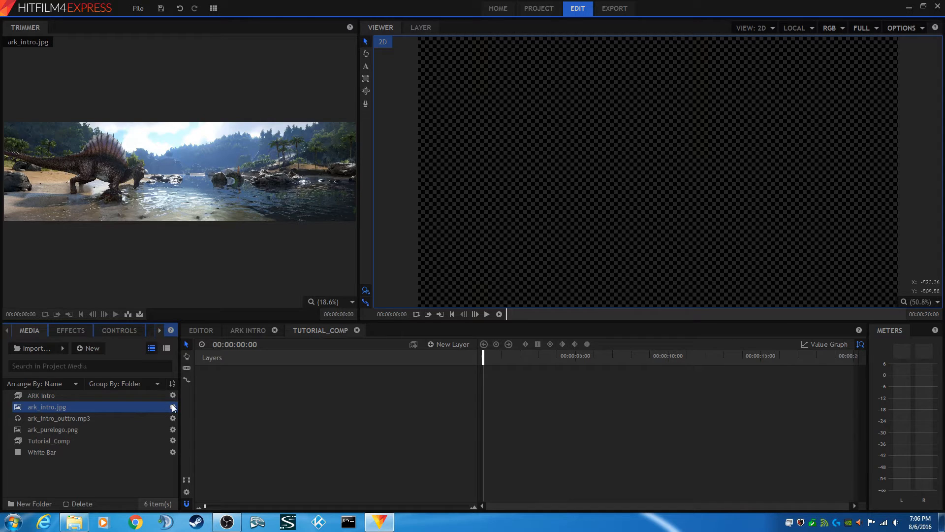
pyautogui.click(167, 349)
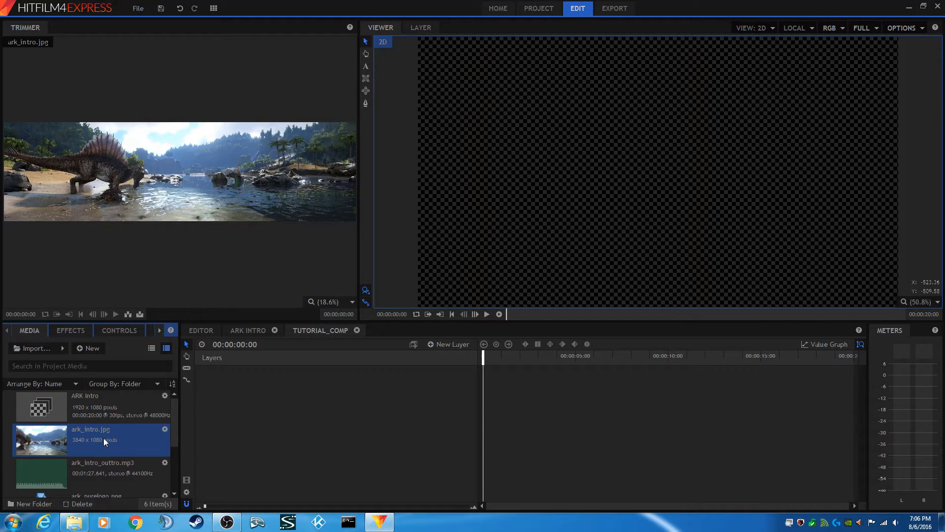
pyautogui.moveTo(95, 436); pyautogui.dragTo(234, 415)
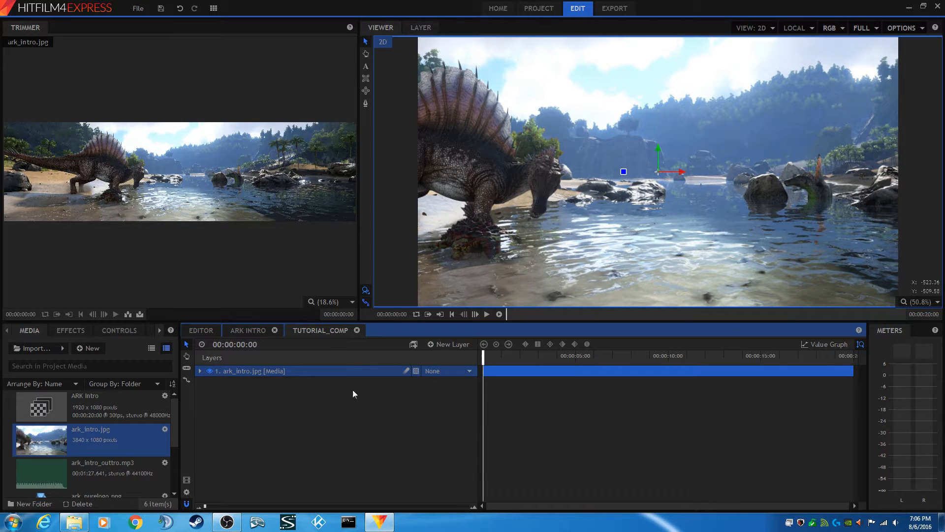
# Step: Set the ark_intro.jpg layer's horizontal position to 960 and enable Position keyframing at the start of the timeline
pyautogui.click(200, 371)
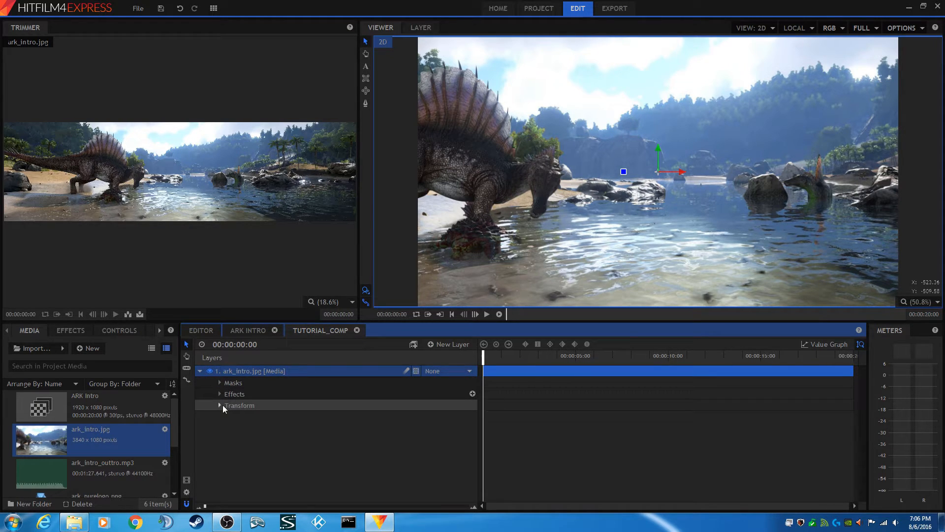
pyautogui.click(220, 404)
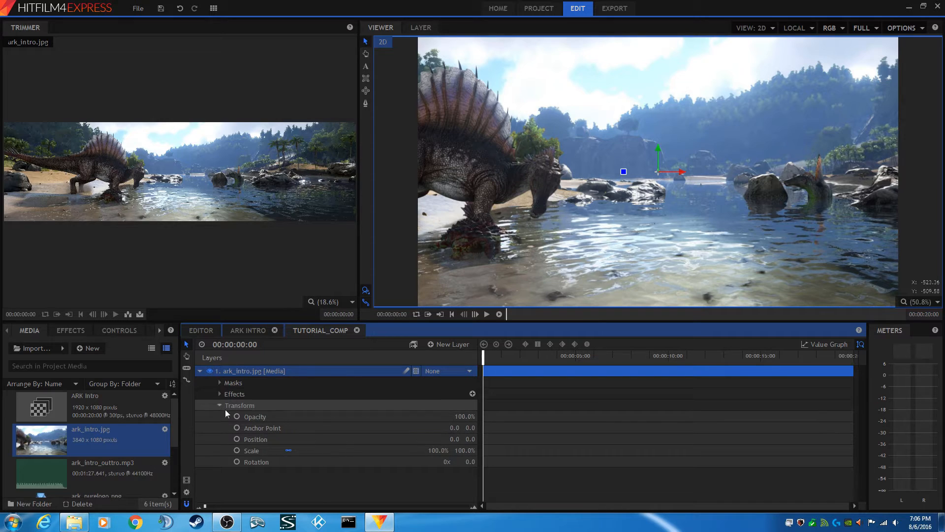
pyautogui.click(454, 439)
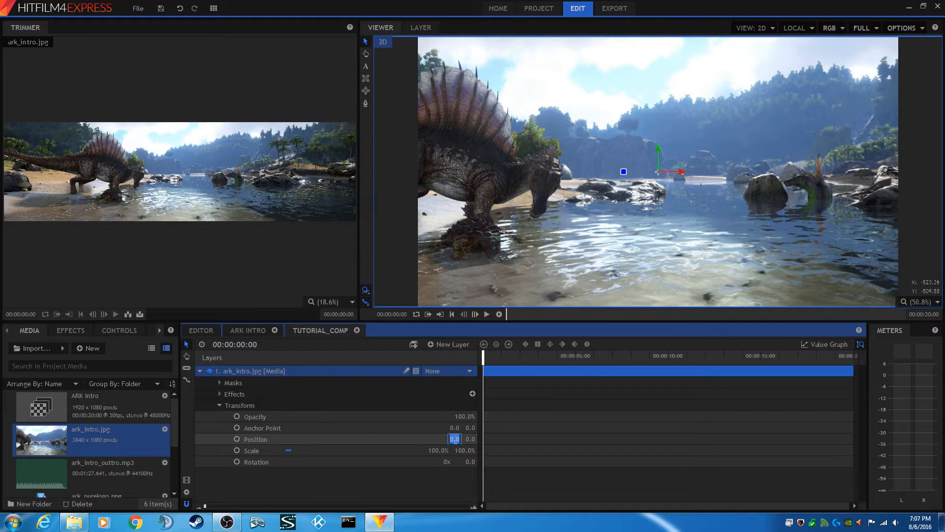
pyautogui.write('960')
pyautogui.click(397, 449)
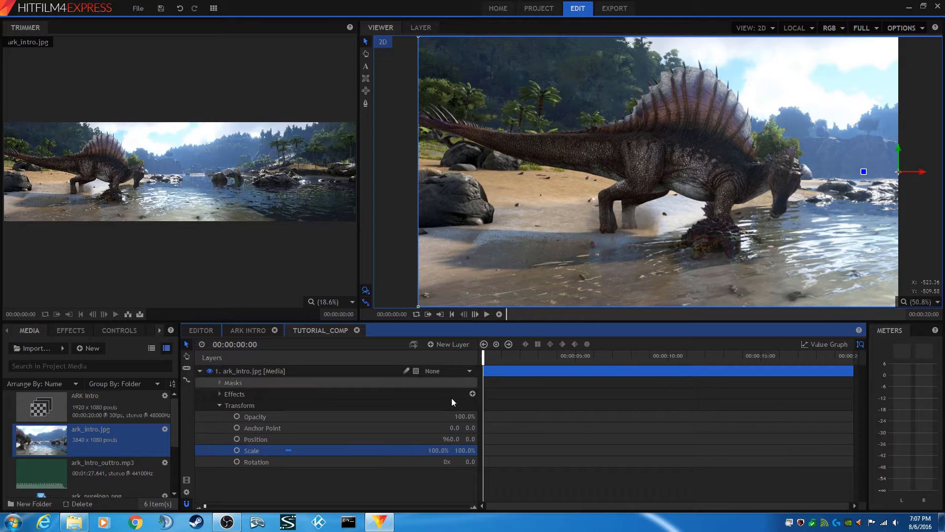
pyautogui.scroll(-5, 597, 209)
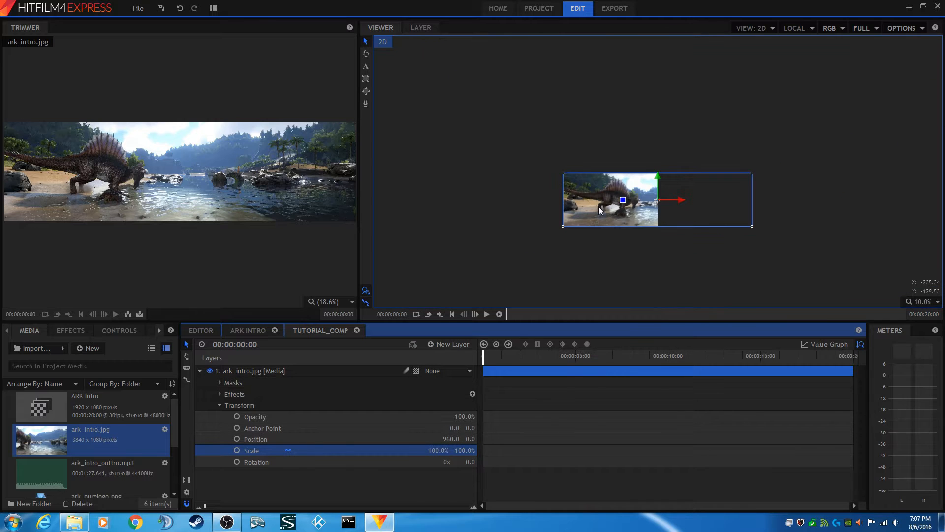
pyautogui.scroll(3, 599, 206)
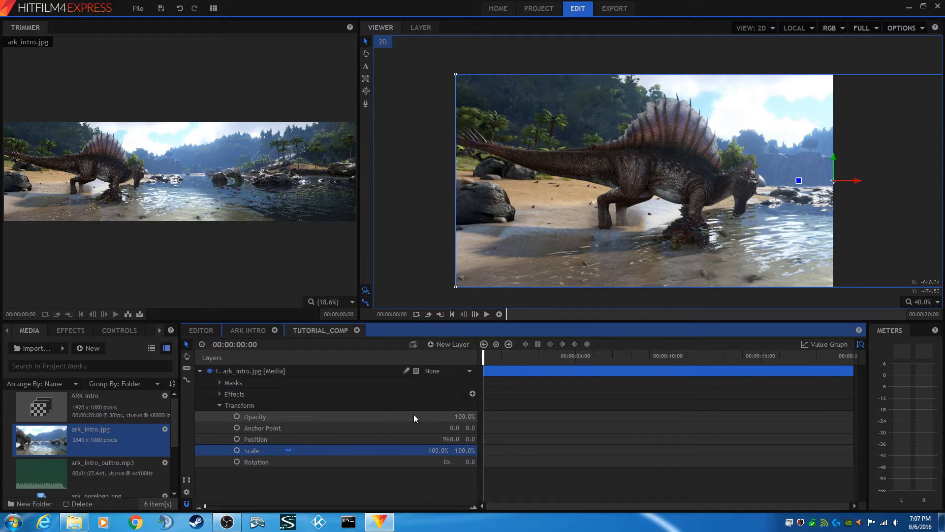
pyautogui.click(237, 438)
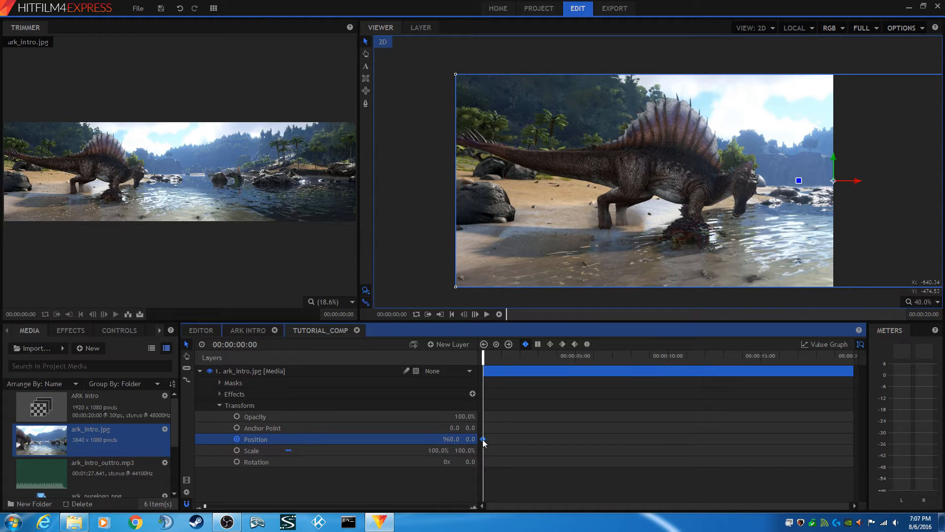
# Step: Keyframe the ark_intro.jpg layer's horizontal position at -960 on the last frame, 00:00:19:29
pyautogui.click(848, 360)
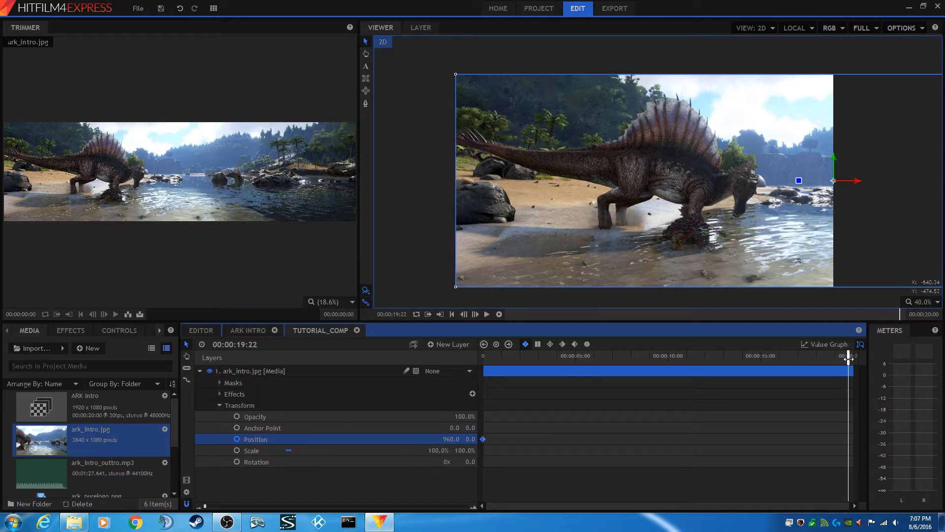
pyautogui.moveTo(848, 359); pyautogui.dragTo(857, 363)
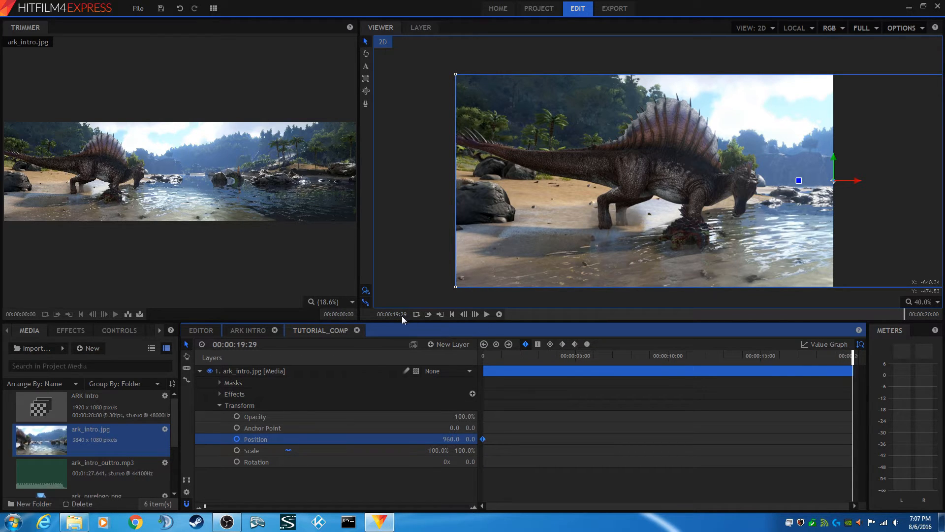
pyautogui.click(475, 315)
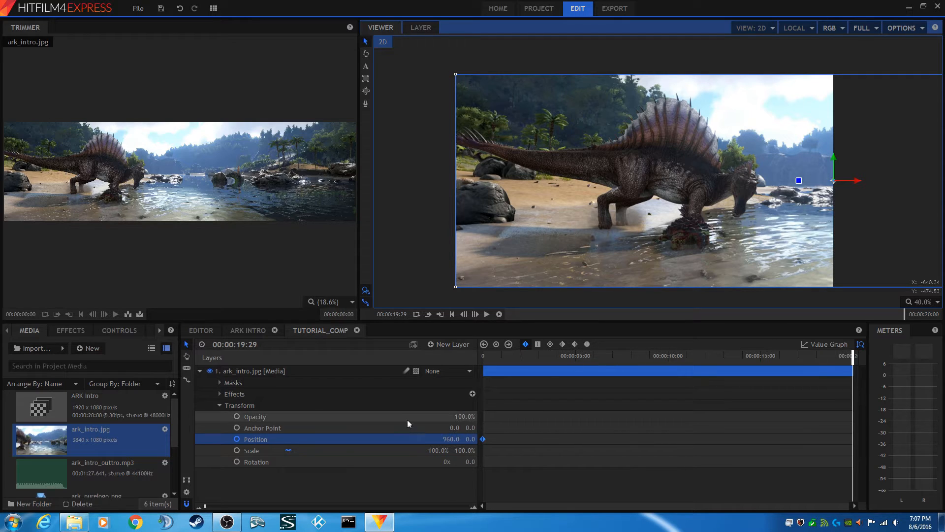
pyautogui.click(448, 439)
pyautogui.click(443, 440)
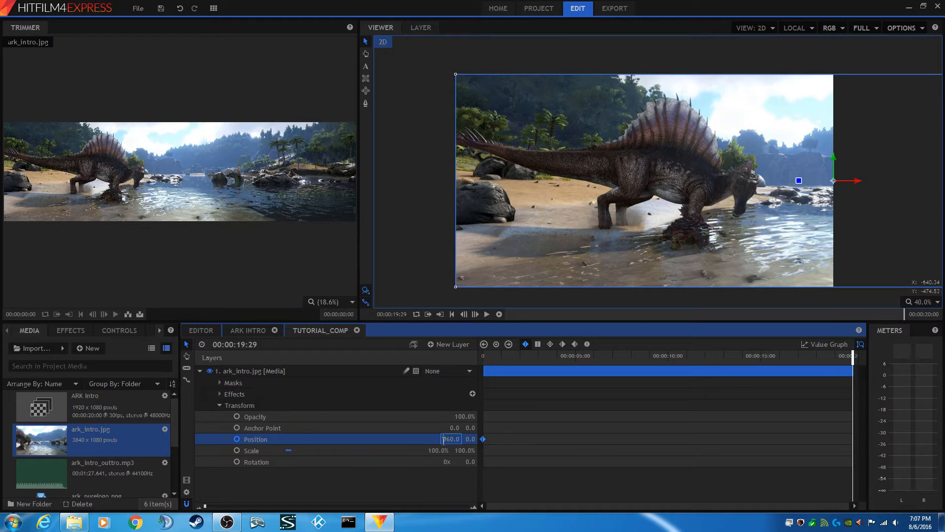
pyautogui.write('-')
pyautogui.click(395, 452)
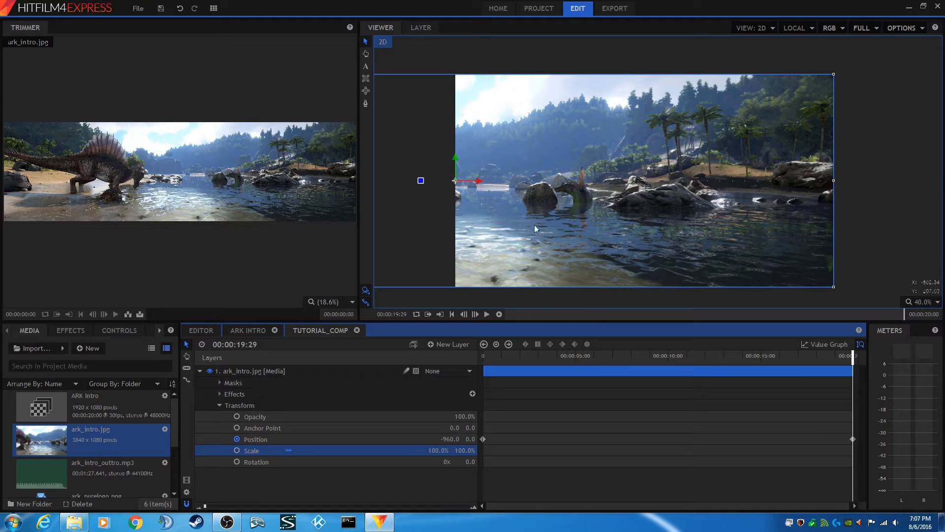
# Step: Play Tutorial_Comp from the beginning to review the background pan, and return the playhead to 00:00:00:00
pyautogui.click(452, 314)
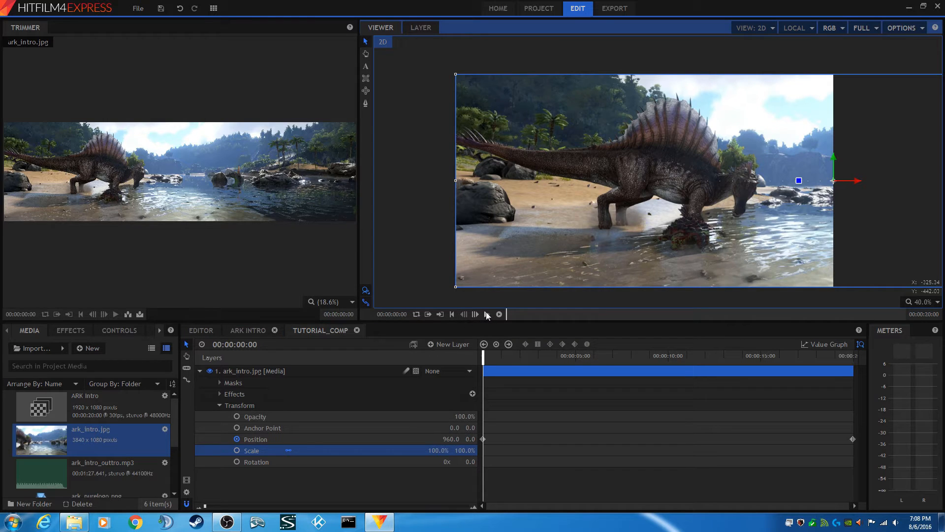
pyautogui.click(486, 314)
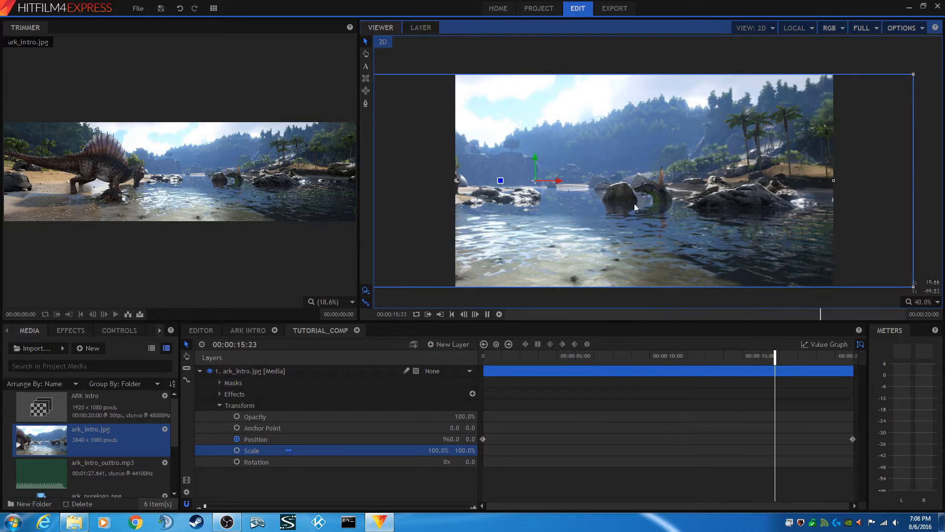
pyautogui.click(451, 314)
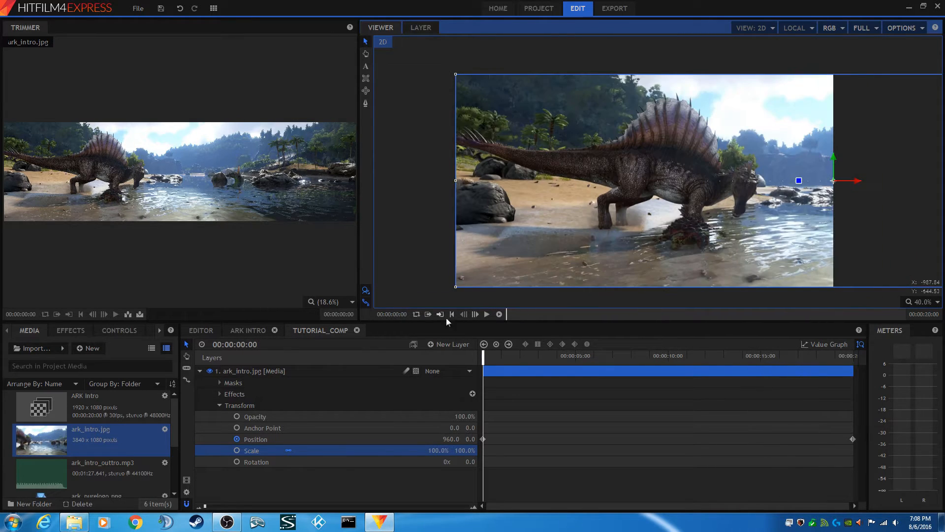
# Step: Collapse the ark_intro.jpg layer, show the project media as a plain list, and add White Bar as a layer above ark_intro.jpg
pyautogui.click(199, 371)
pyautogui.click(233, 370)
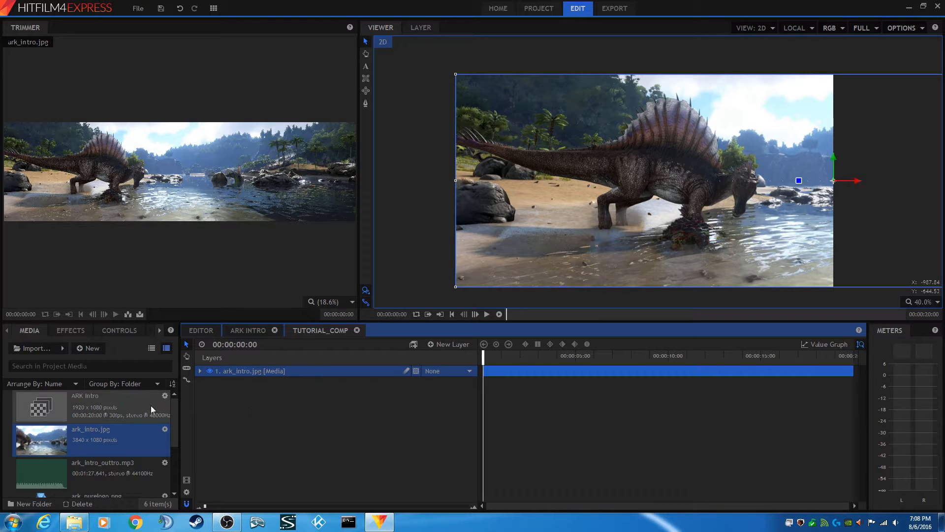
pyautogui.click(151, 348)
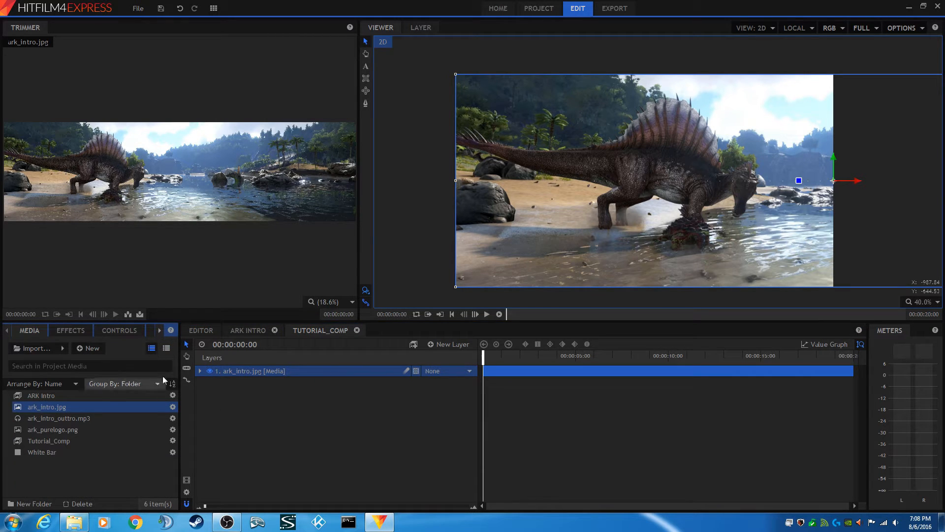
pyautogui.click(54, 419)
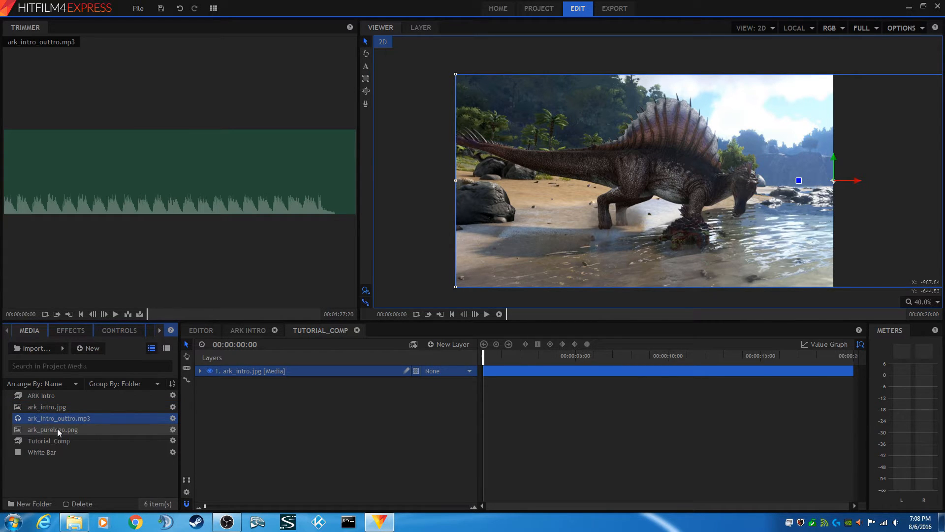
pyautogui.click(57, 429)
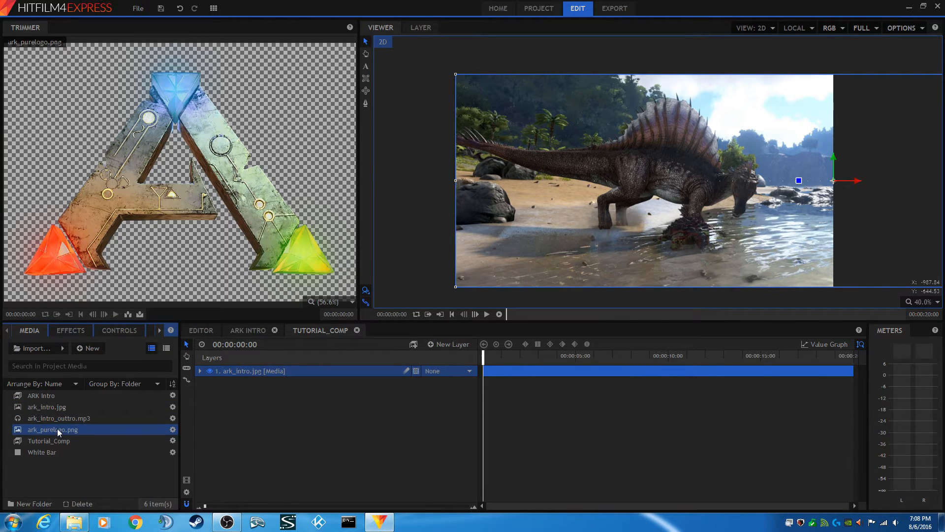
pyautogui.click(47, 452)
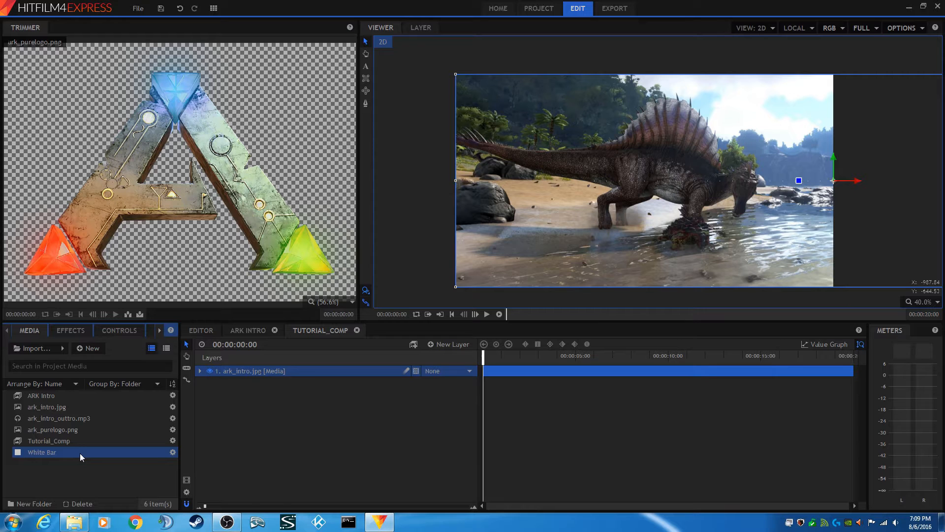
pyautogui.moveTo(80, 453); pyautogui.dragTo(256, 372)
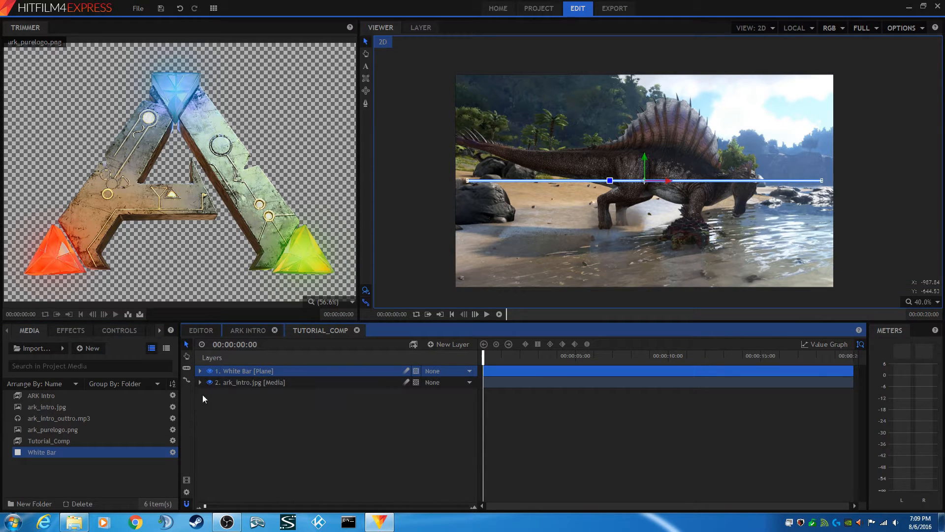
# Step: Reveal the White Bar layer's Transform properties and move the playhead to 00:00:05:00
pyautogui.click(200, 371)
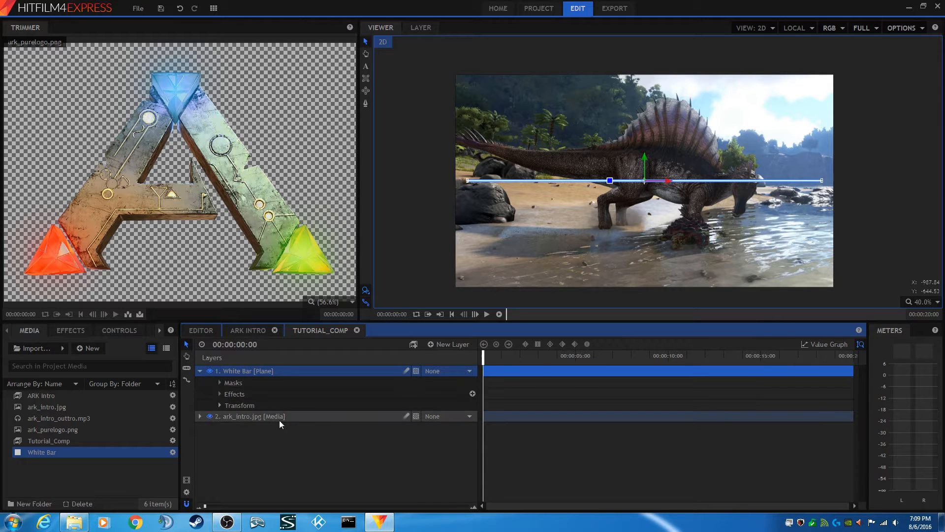
pyautogui.click(219, 405)
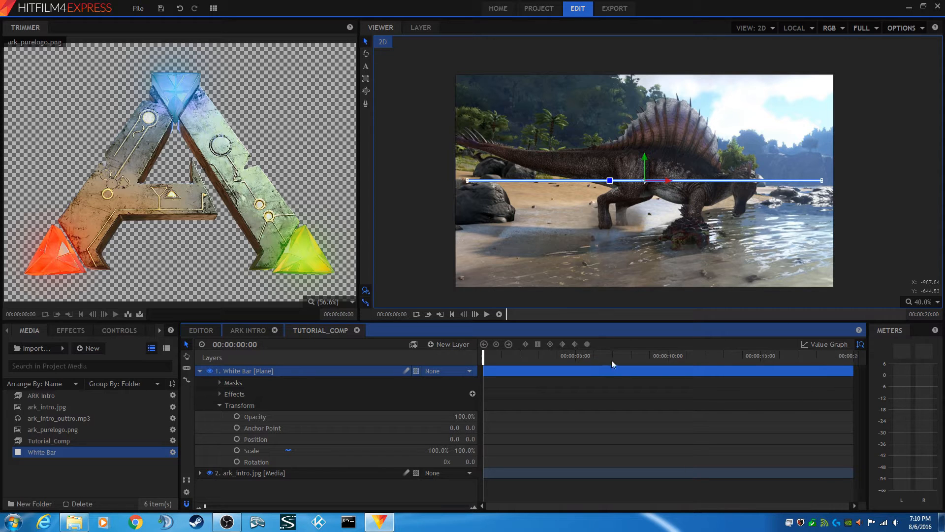
pyautogui.click(575, 356)
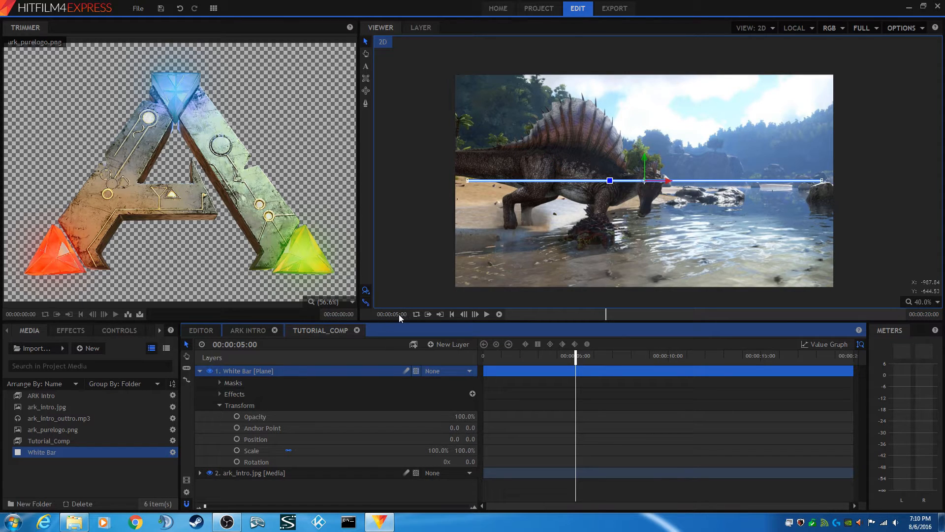
# Step: Try slicing the White Bar layer at 00:00:05:00 and hiding the part after the cut, and undo both edits
pyautogui.click(186, 368)
pyautogui.click(578, 372)
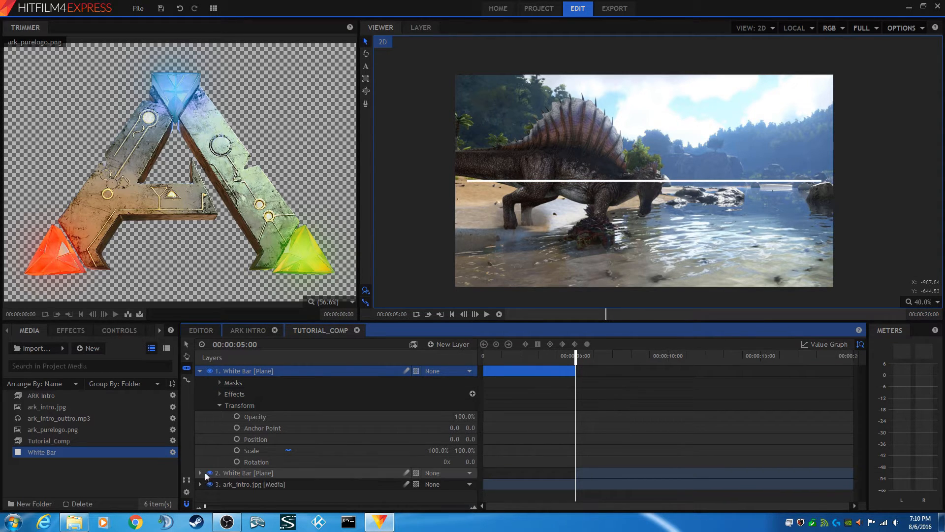
pyautogui.click(210, 473)
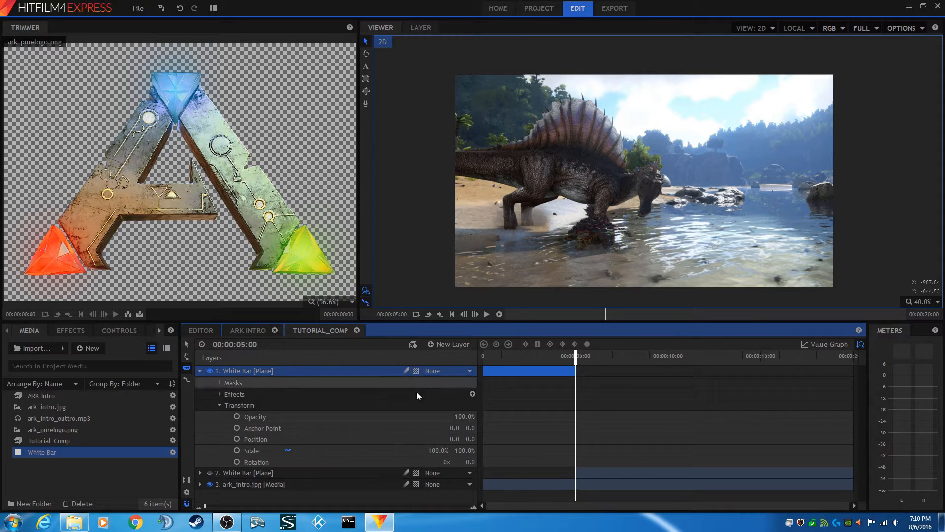
pyautogui.click(464, 314)
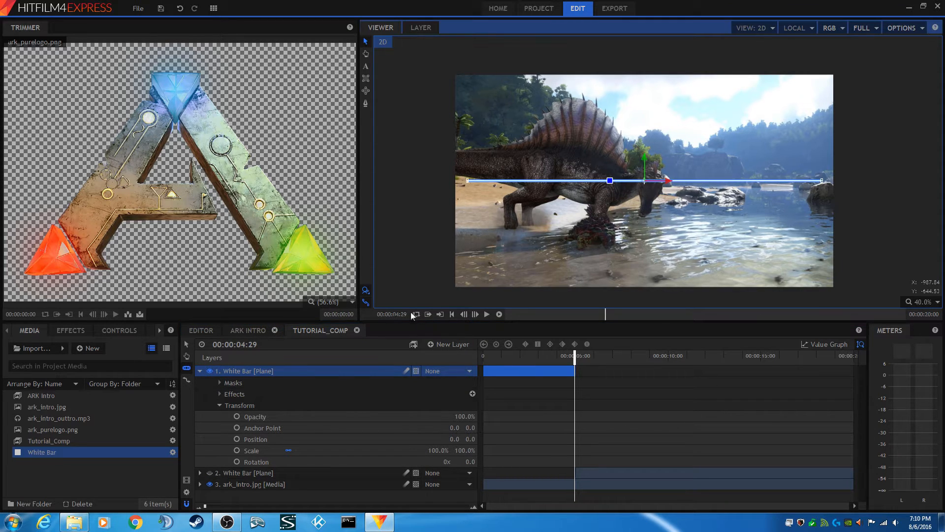
pyautogui.click(475, 314)
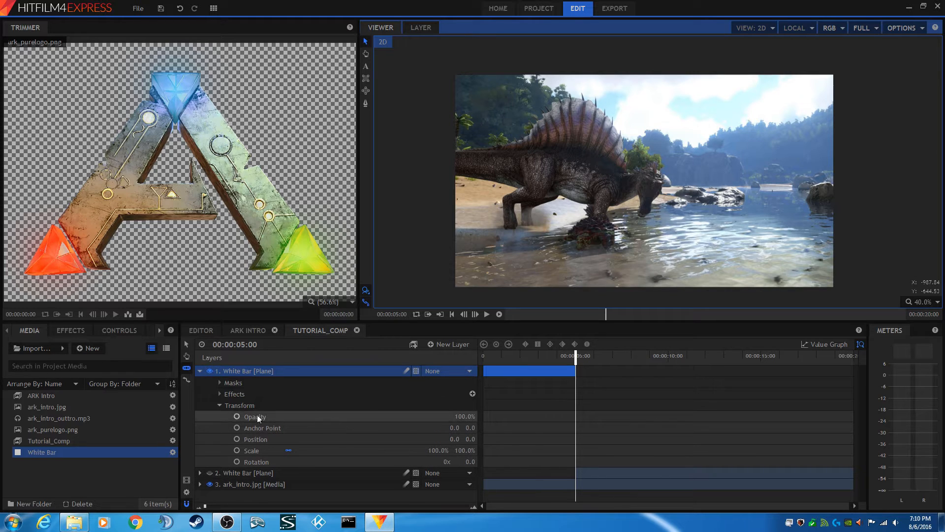
pyautogui.click(186, 344)
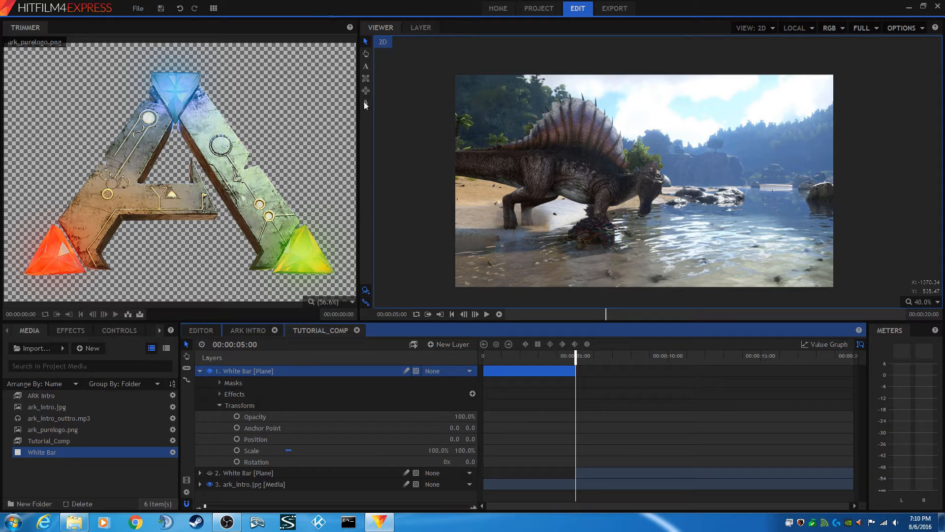
pyautogui.click(180, 9)
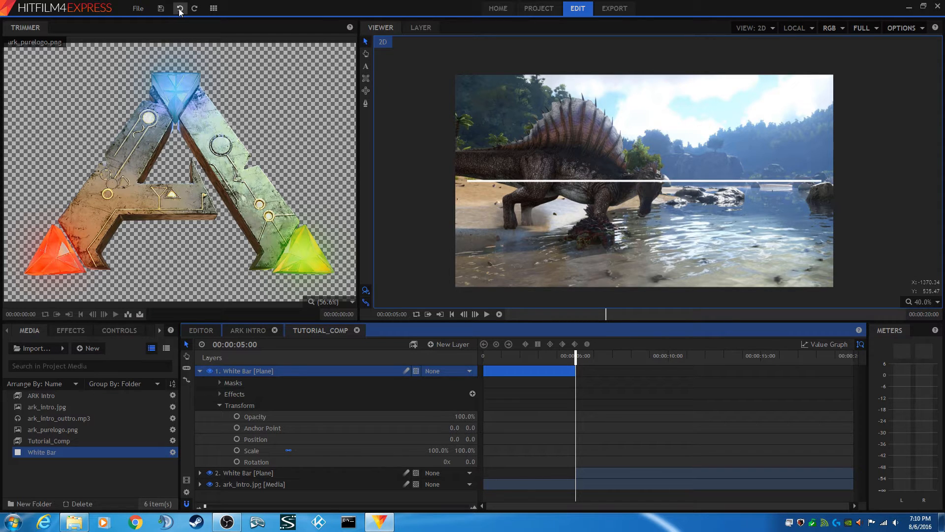
pyautogui.click(180, 9)
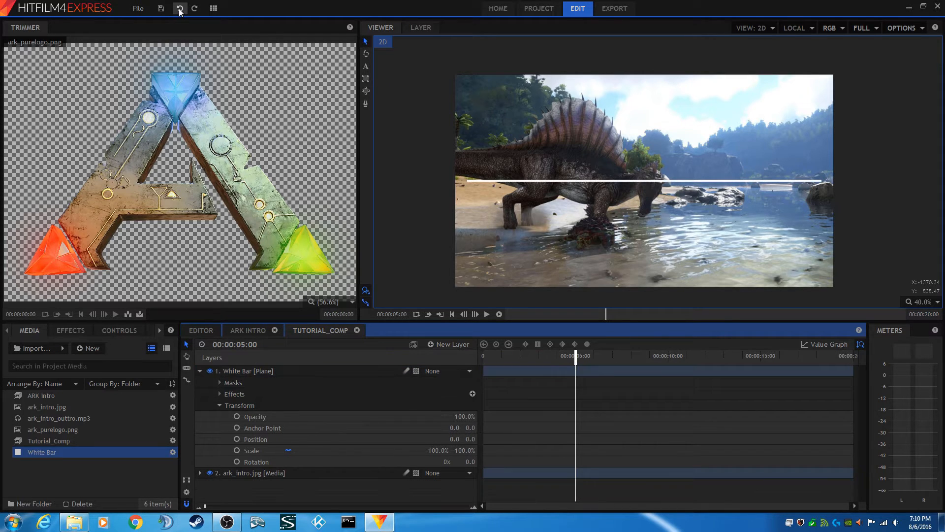
# Step: Trim the end of the White Bar layer back to 00:00:05:00 and collapse its Transform properties
pyautogui.click(645, 374)
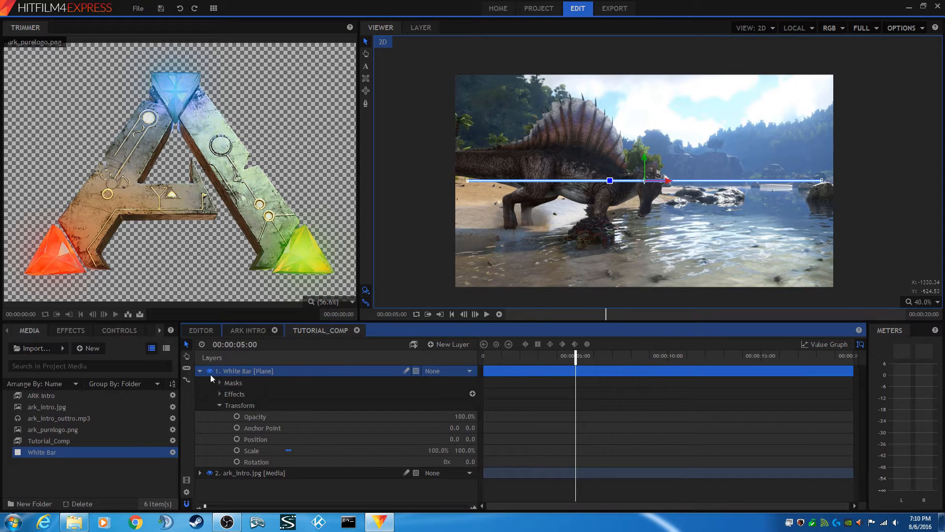
pyautogui.click(186, 379)
pyautogui.moveTo(853, 372); pyautogui.dragTo(577, 377)
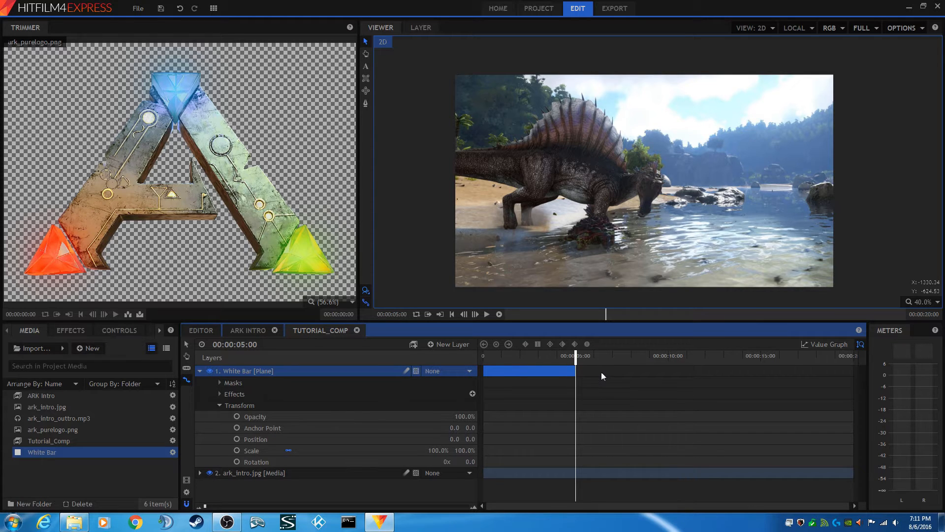
pyautogui.click(219, 405)
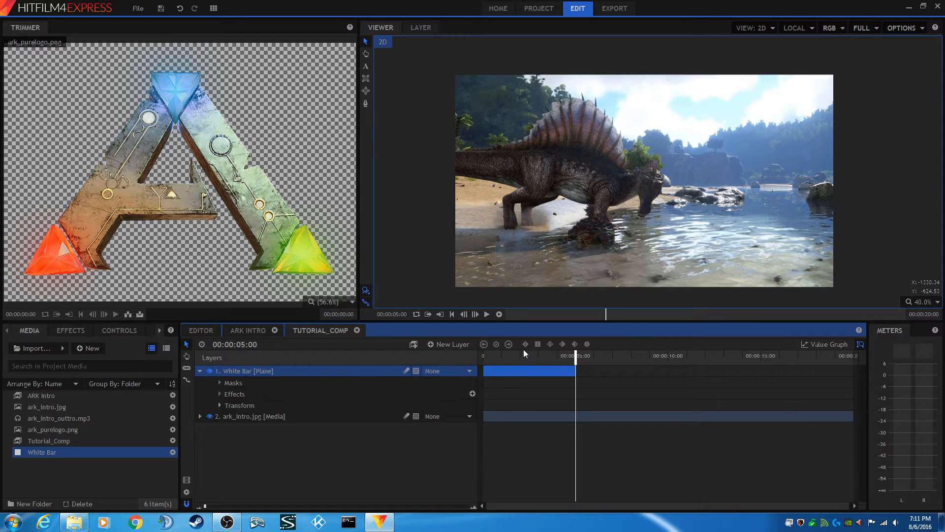
# Step: At the start of the timeline, draw a rectangular mask on the White Bar layer that encloses the whole bar across nearly the full frame width
pyautogui.click(451, 314)
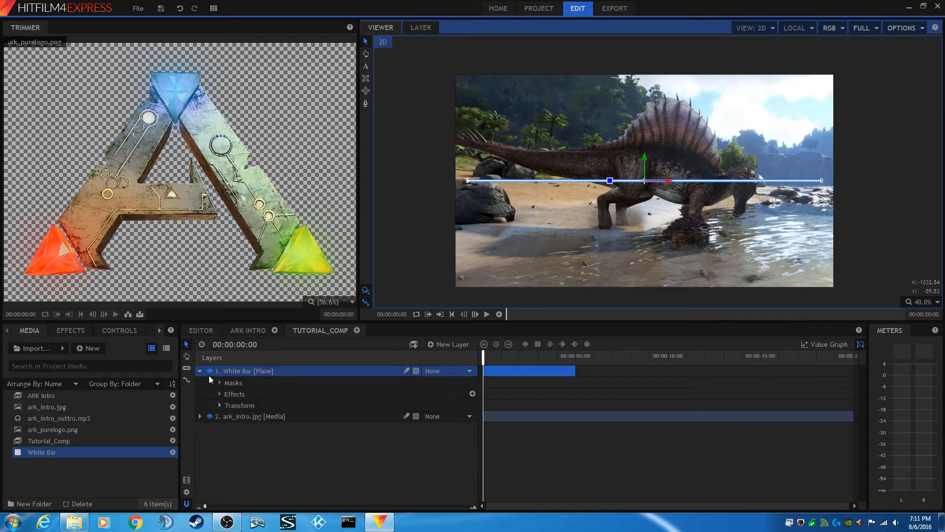
pyautogui.click(220, 404)
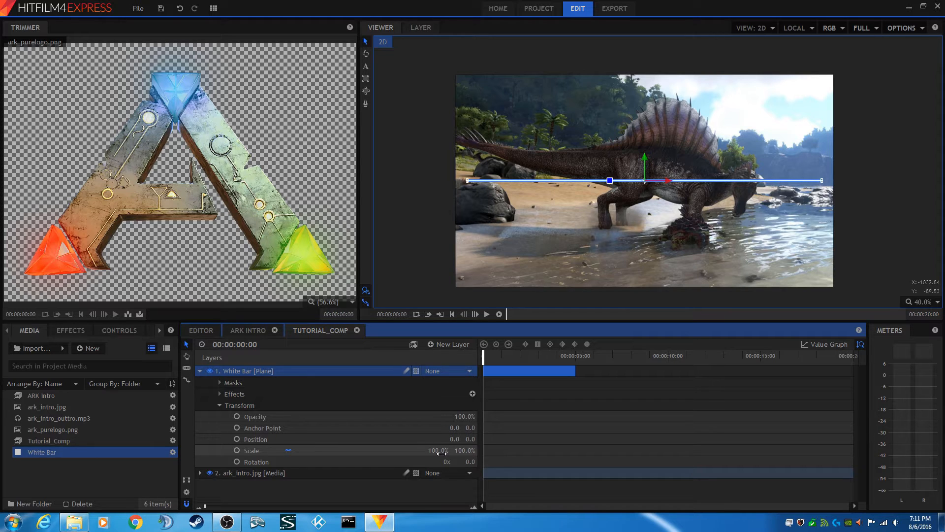
pyautogui.click(220, 405)
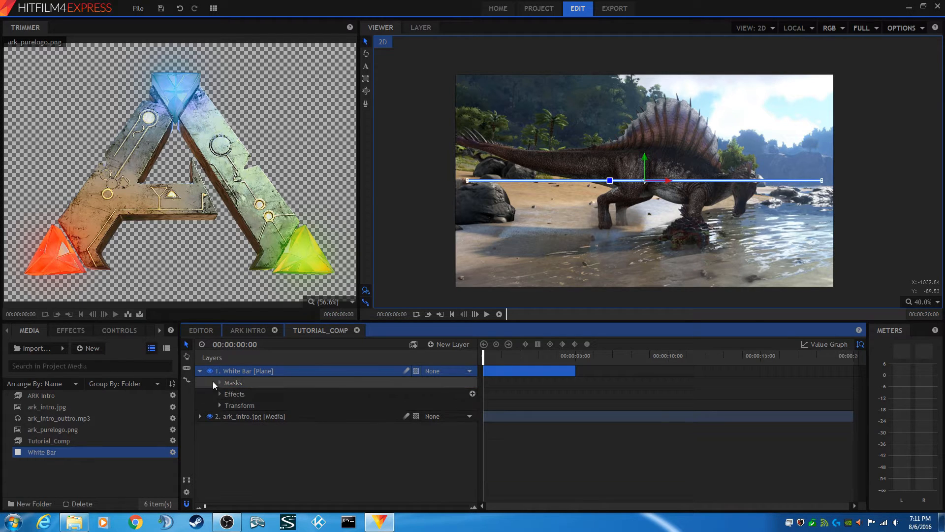
pyautogui.click(231, 382)
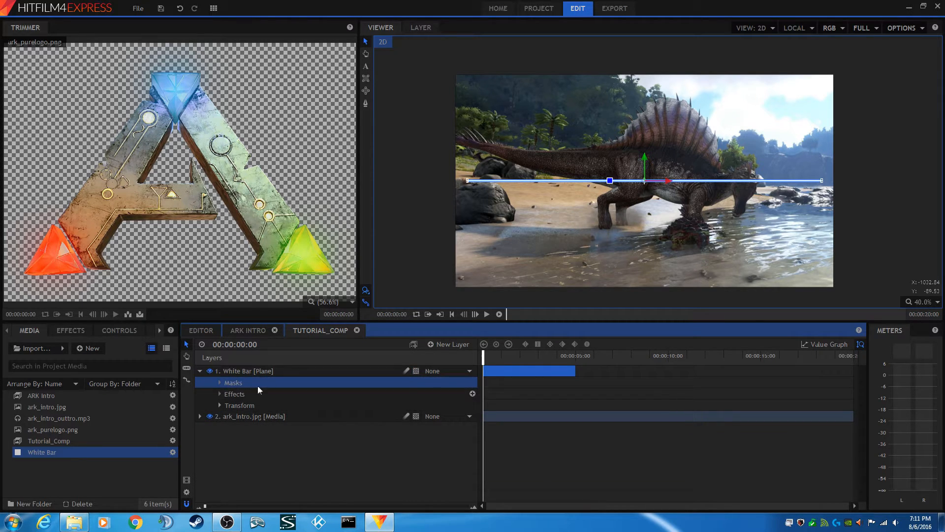
pyautogui.click(365, 79)
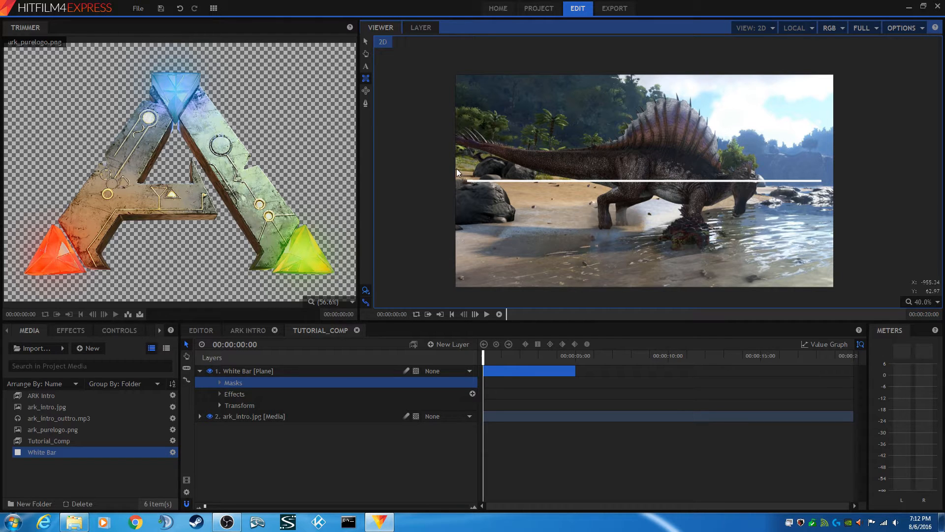
pyautogui.moveTo(457, 166); pyautogui.dragTo(831, 192)
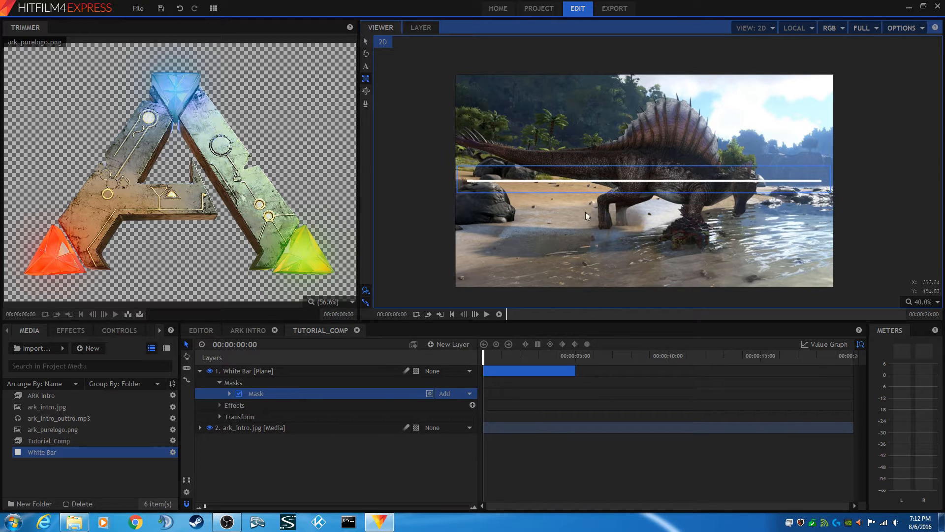
# Step: Reveal the Transform properties of the White Bar layer's mask, keeping its Shape properties collapsed
pyautogui.click(230, 393)
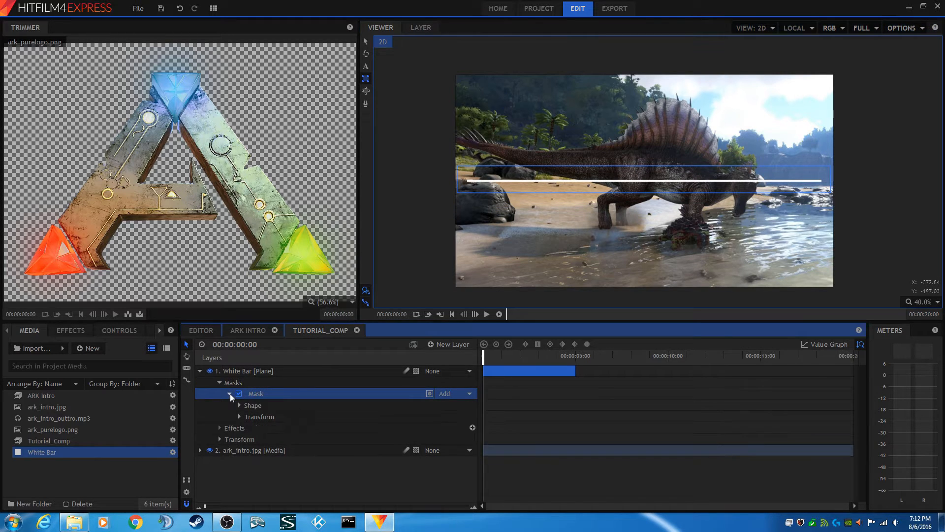
pyautogui.click(239, 416)
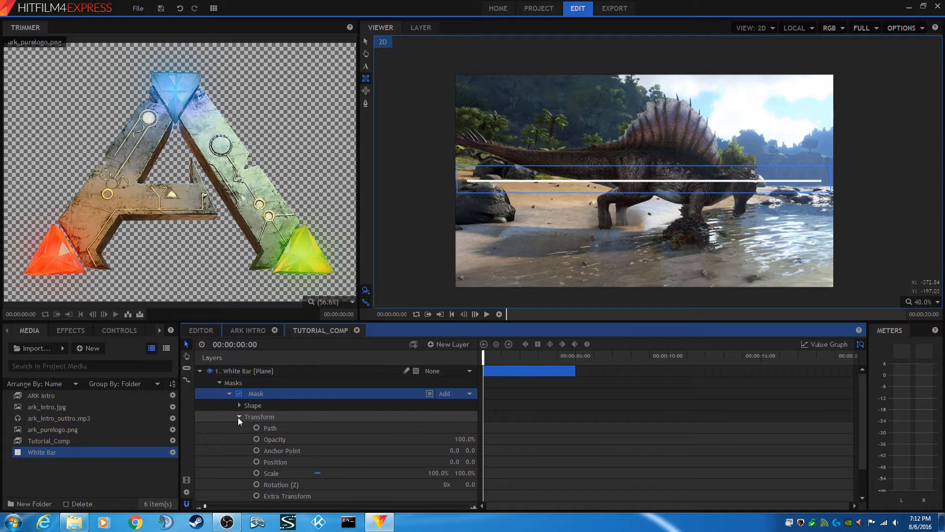
pyautogui.click(240, 405)
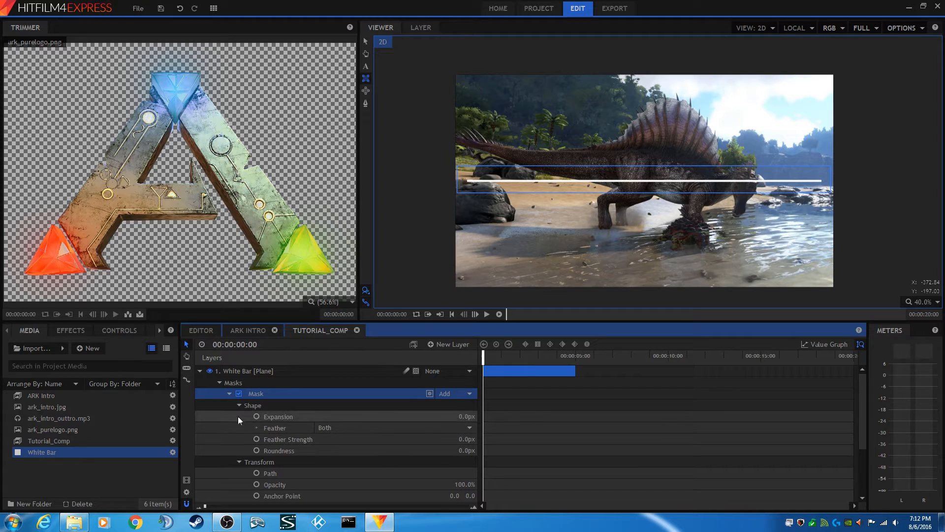
pyautogui.click(240, 405)
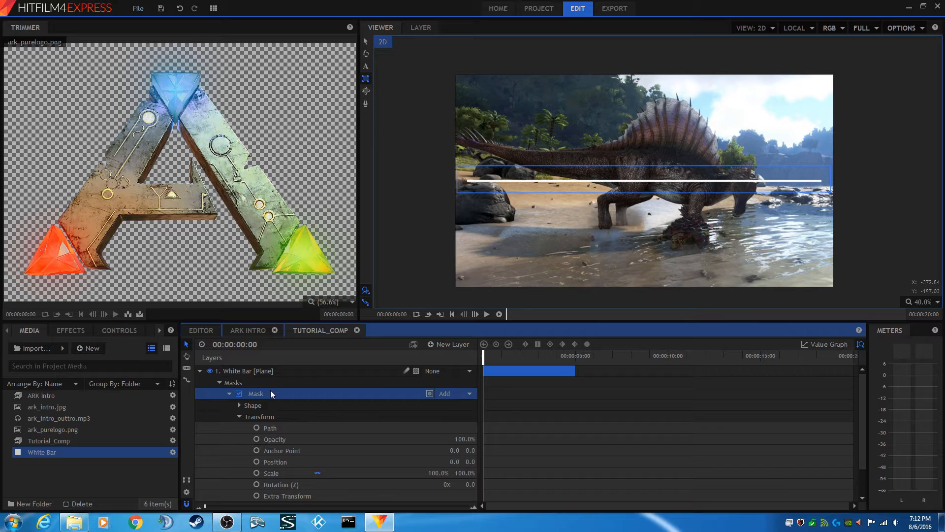
# Step: Adjust the corners of the White Bar mask so its sides line up with the frame's left and right edges
pyautogui.click(365, 40)
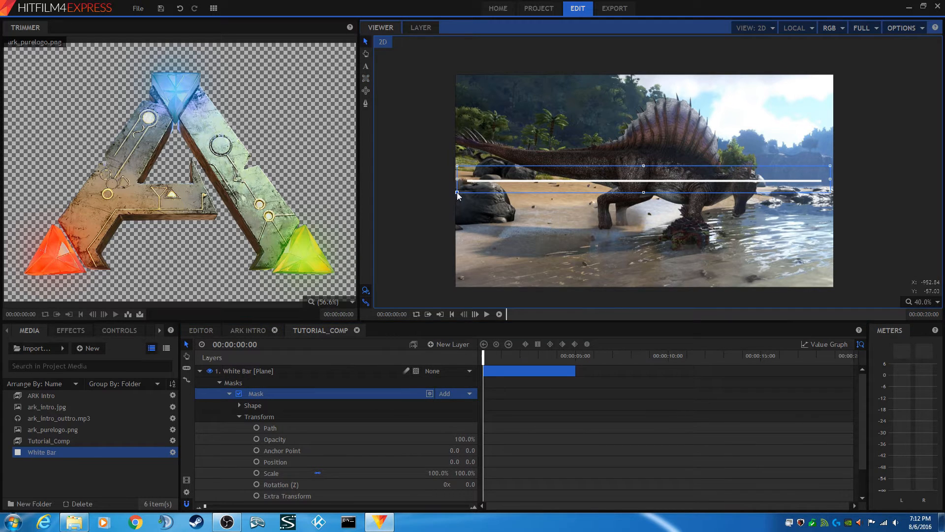
pyautogui.moveTo(457, 192); pyautogui.dragTo(455, 193)
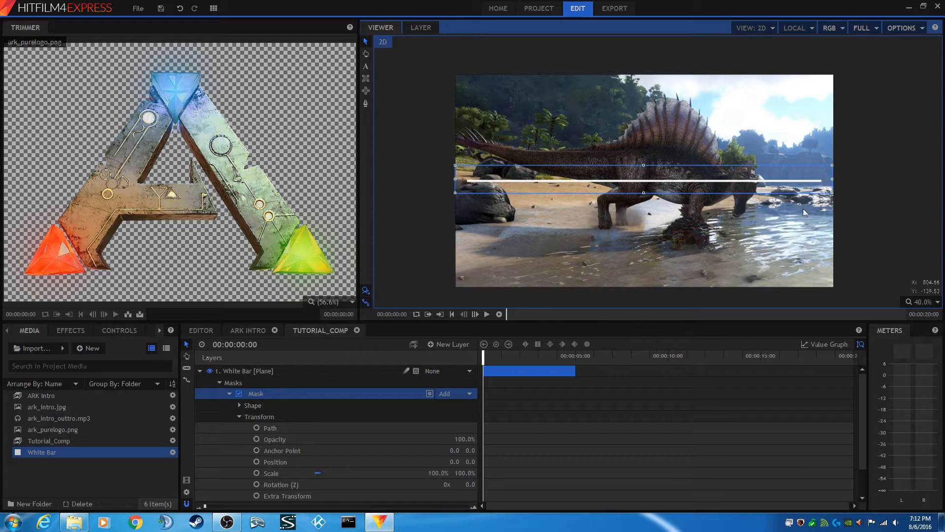
pyautogui.moveTo(832, 193); pyautogui.dragTo(832, 194)
pyautogui.moveTo(454, 193); pyautogui.dragTo(455, 192)
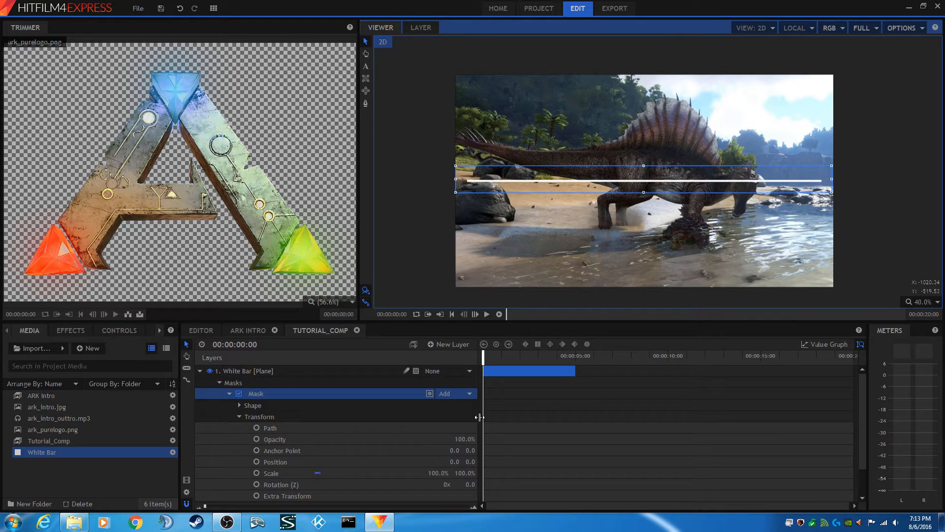
# Step: At the start of the timeline, keep the White Bar mask in Add mode and keyframe its Position X at 1920
pyautogui.click(463, 393)
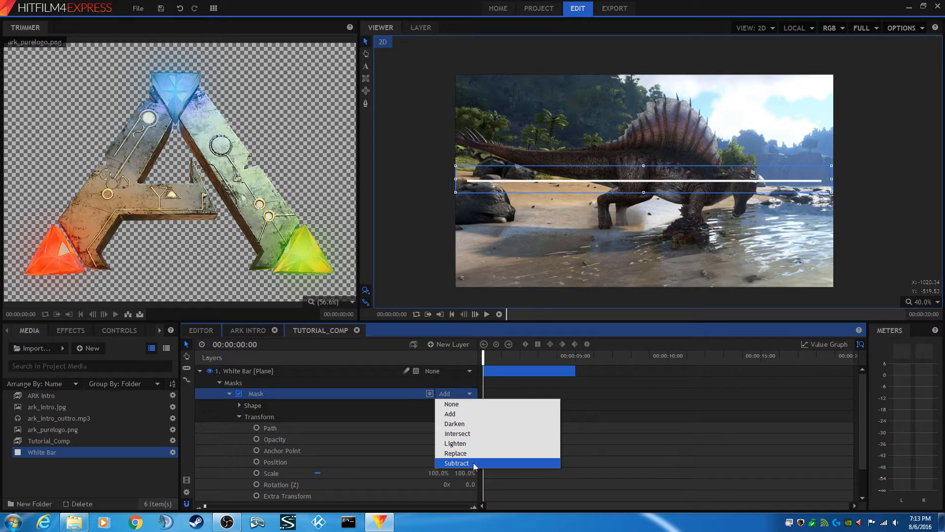
pyautogui.click(460, 413)
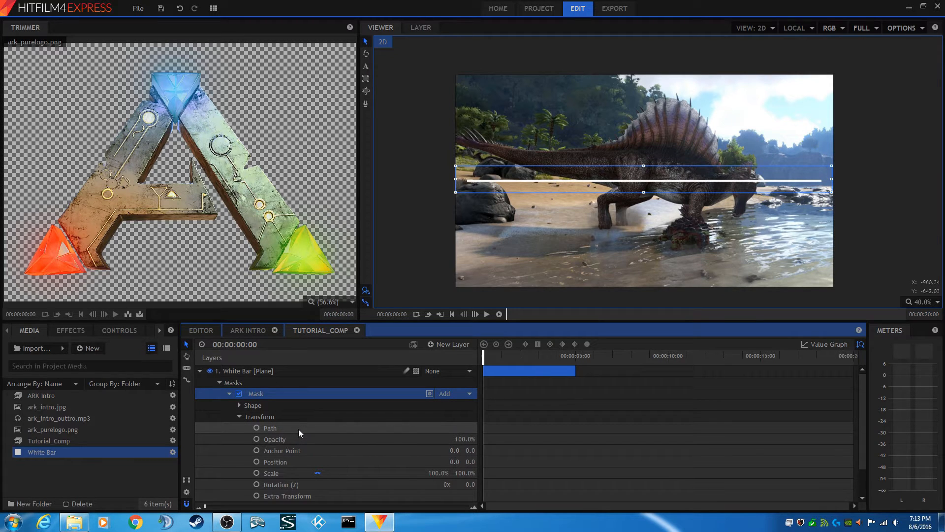
pyautogui.click(454, 461)
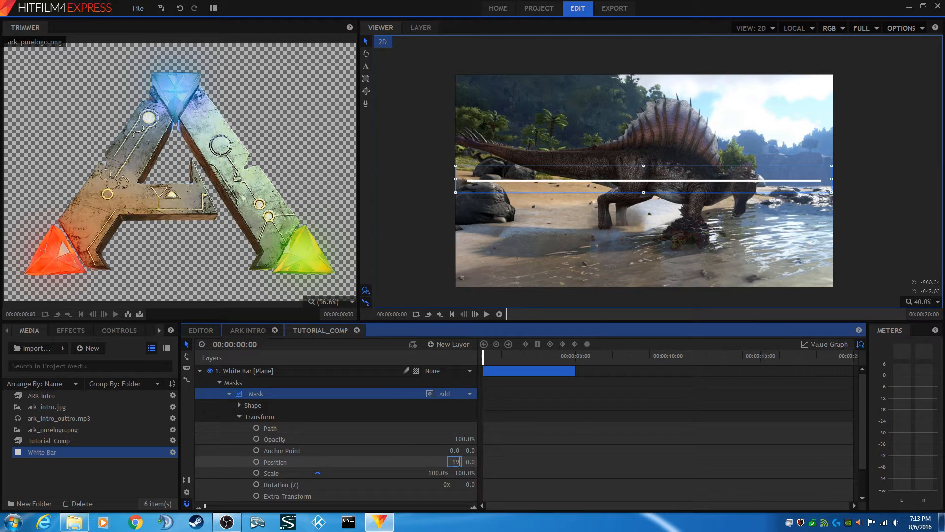
pyautogui.write('20')
pyautogui.click(255, 461)
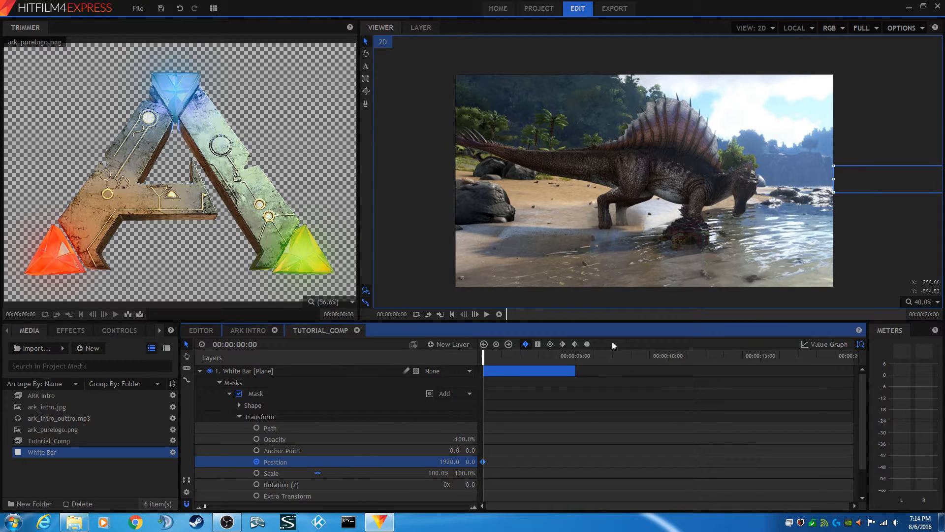
# Step: At 00:00:02:00, set the White Bar mask's Position X to 0 to create the second keyframe
pyautogui.click(574, 354)
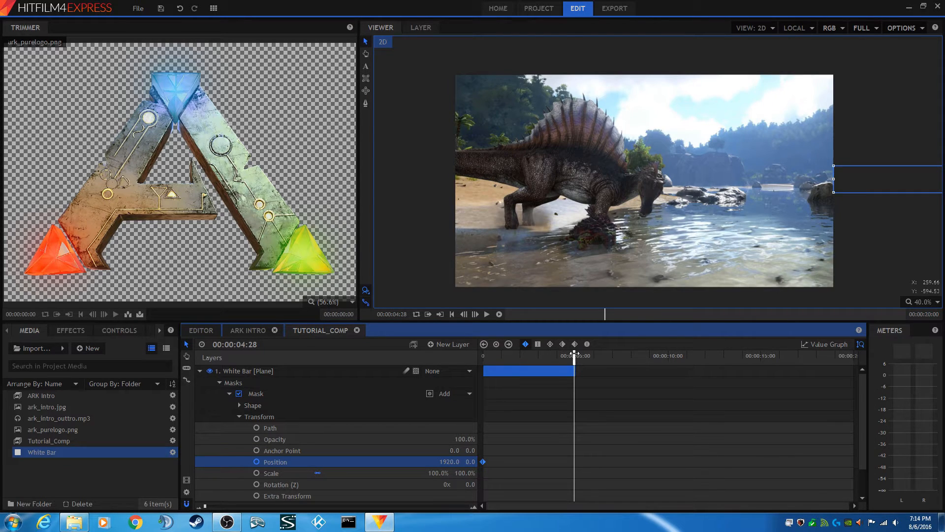
pyautogui.click(503, 354)
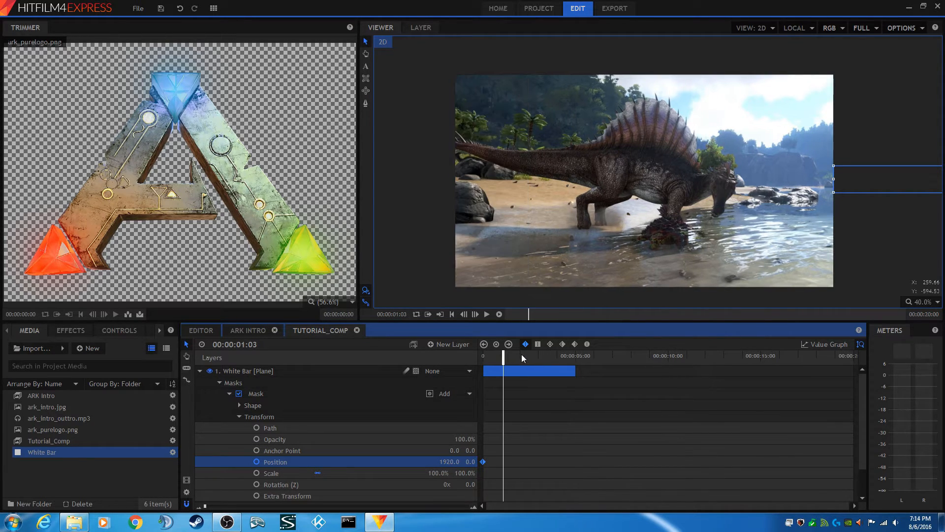
pyautogui.click(519, 354)
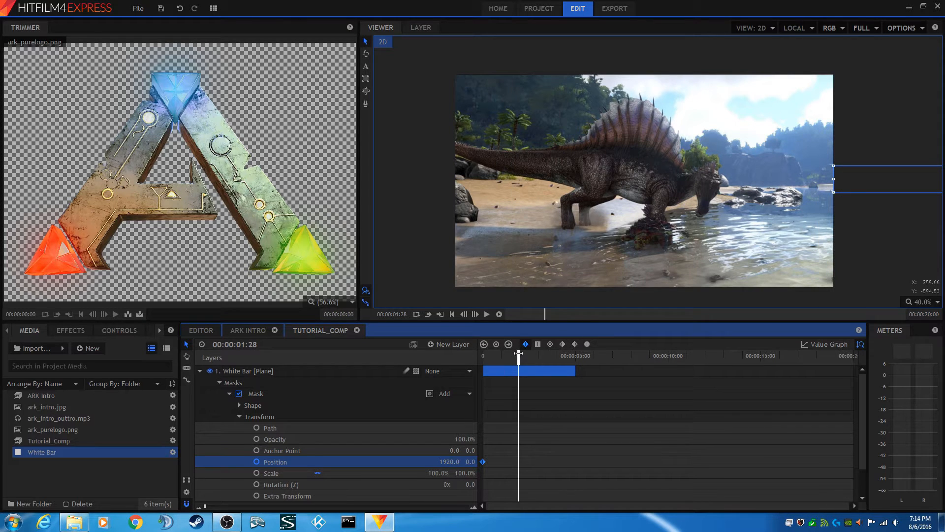
pyautogui.click(475, 314)
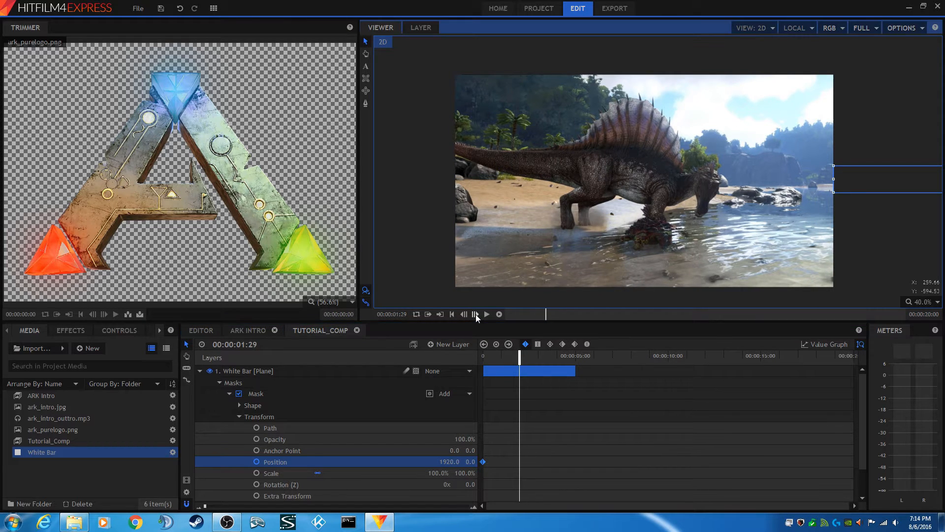
pyautogui.click(476, 314)
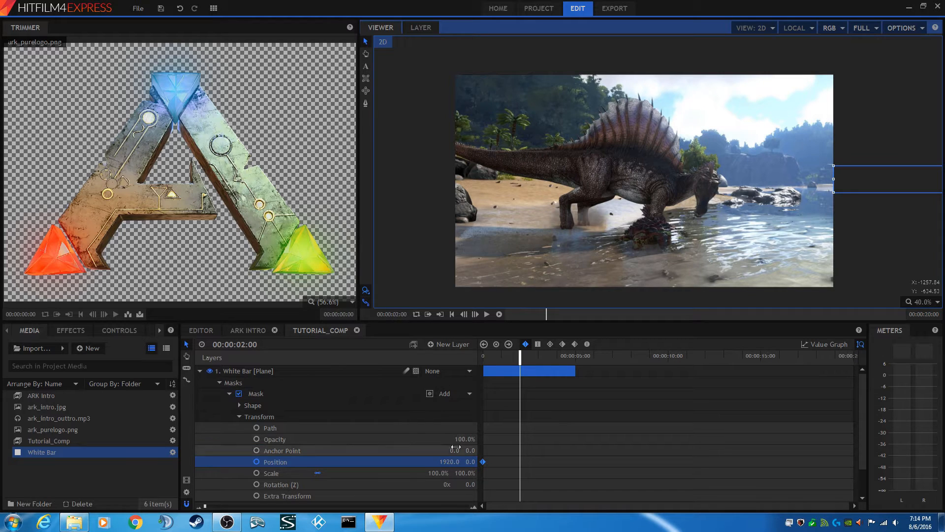
pyautogui.click(449, 462)
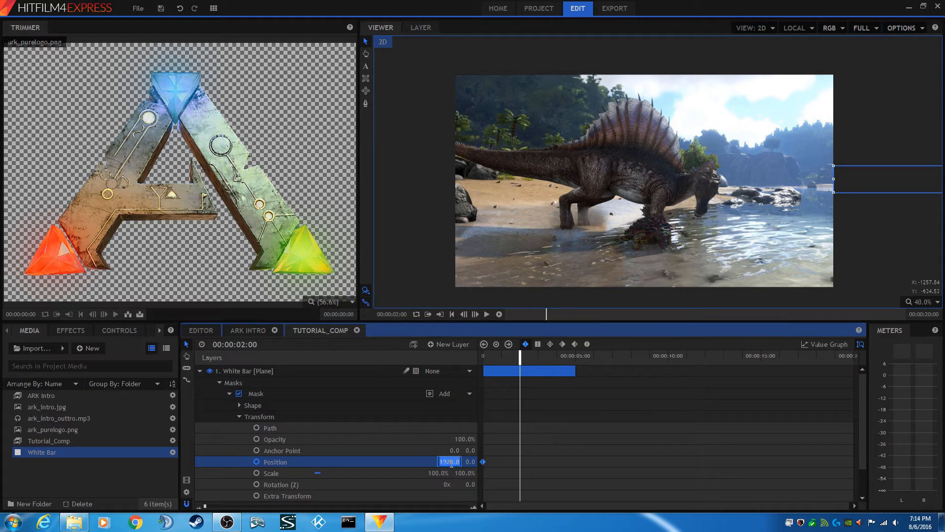
pyautogui.write('0')
pyautogui.click(427, 451)
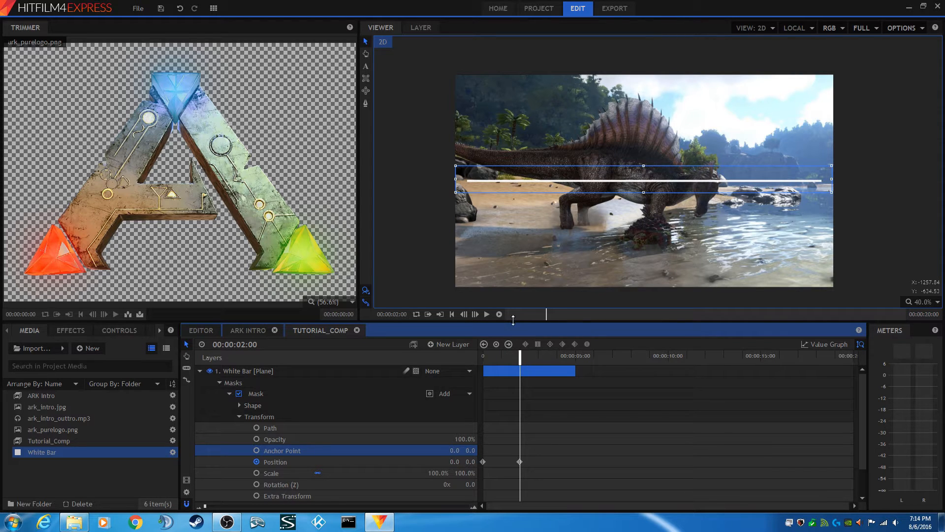
# Step: Play the composite shot from the beginning to check the White Bar reveal animation
pyautogui.click(451, 314)
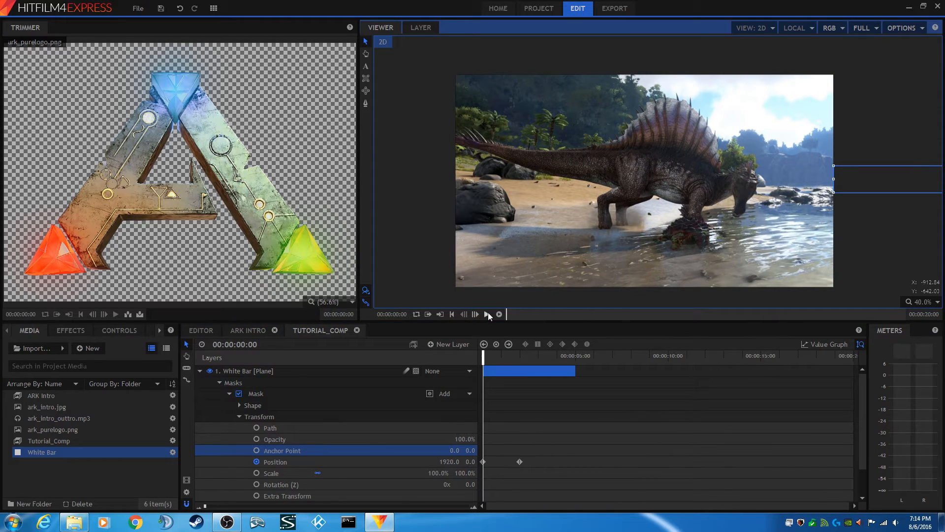
pyautogui.click(488, 314)
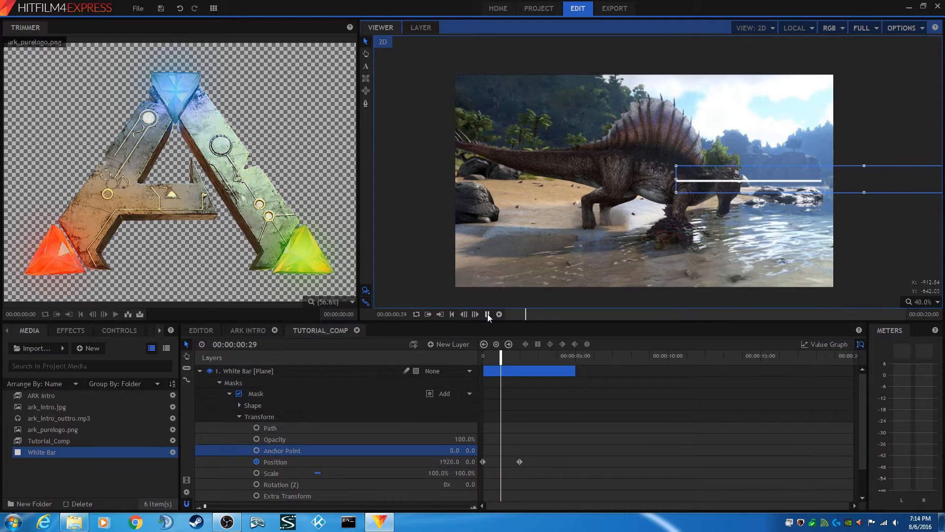
pyautogui.click(487, 314)
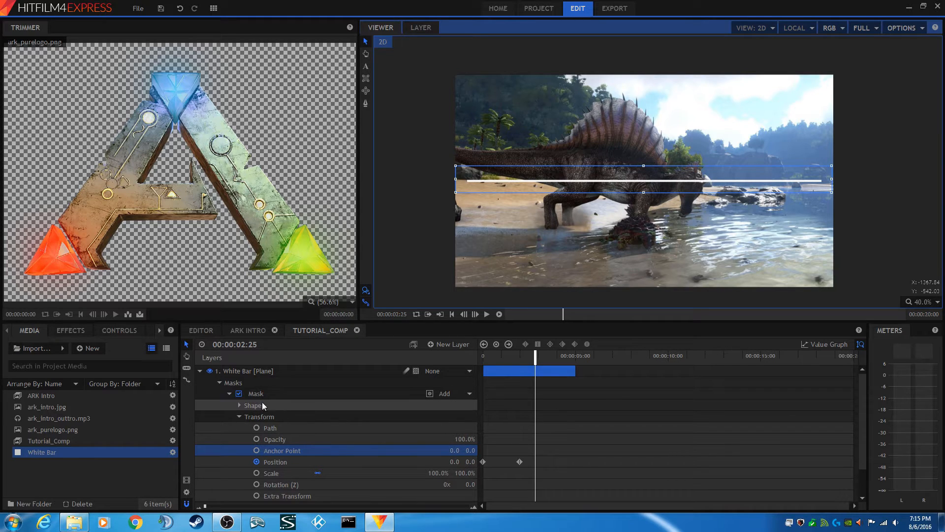
# Step: Collapse the White Bar mask's Transform properties and the whole White Bar layer
pyautogui.click(239, 417)
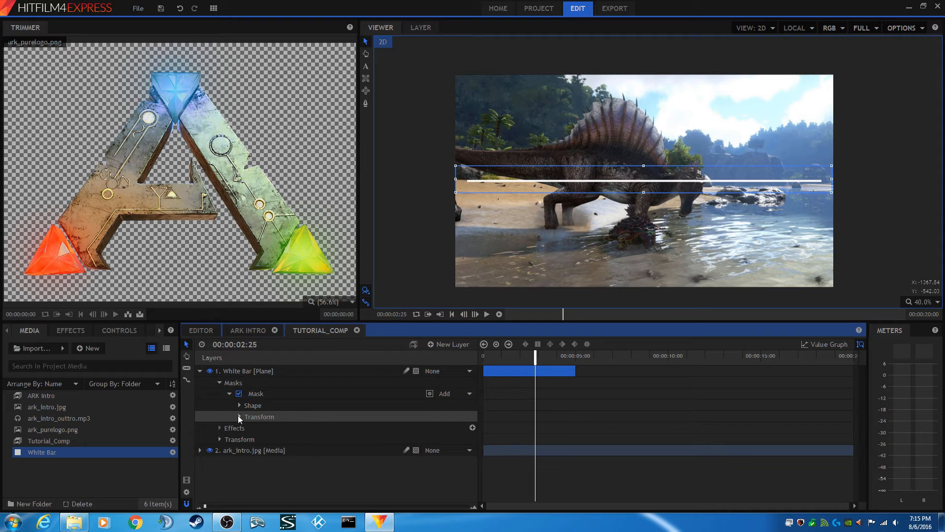
pyautogui.click(220, 383)
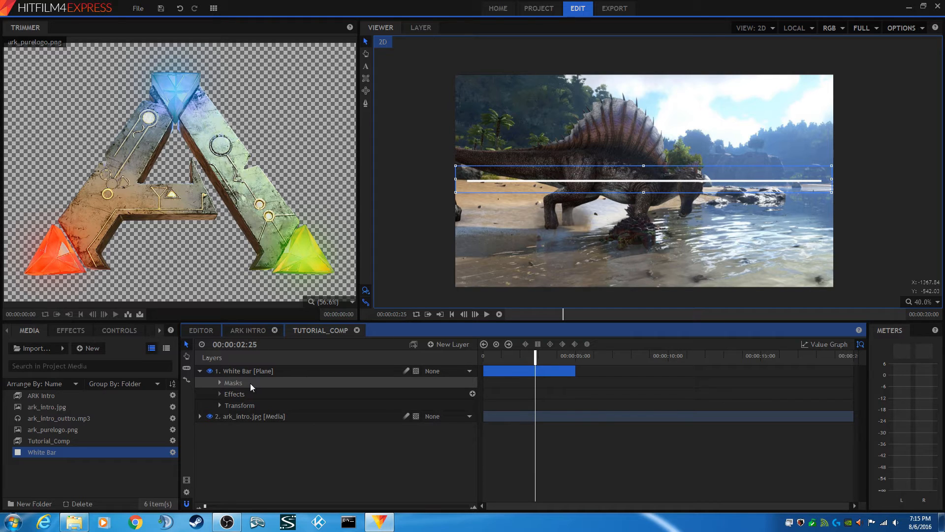
pyautogui.click(220, 382)
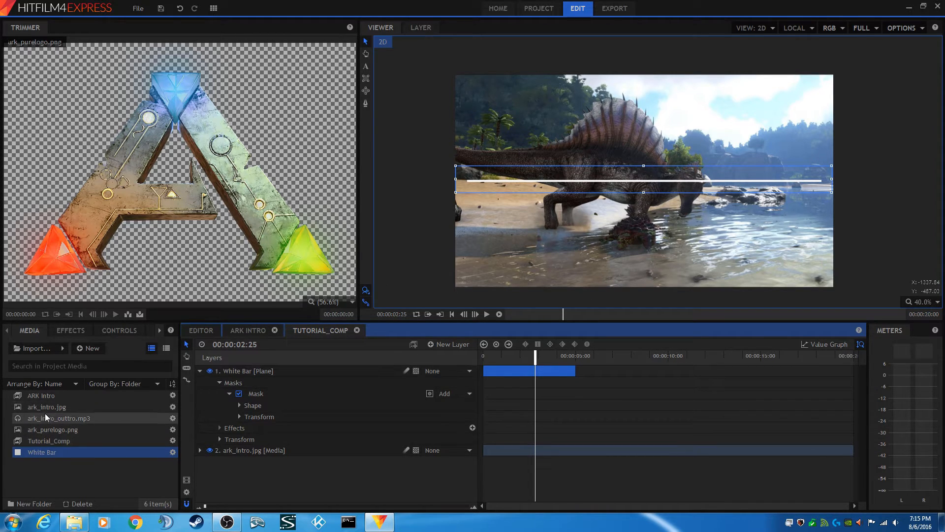
pyautogui.click(199, 370)
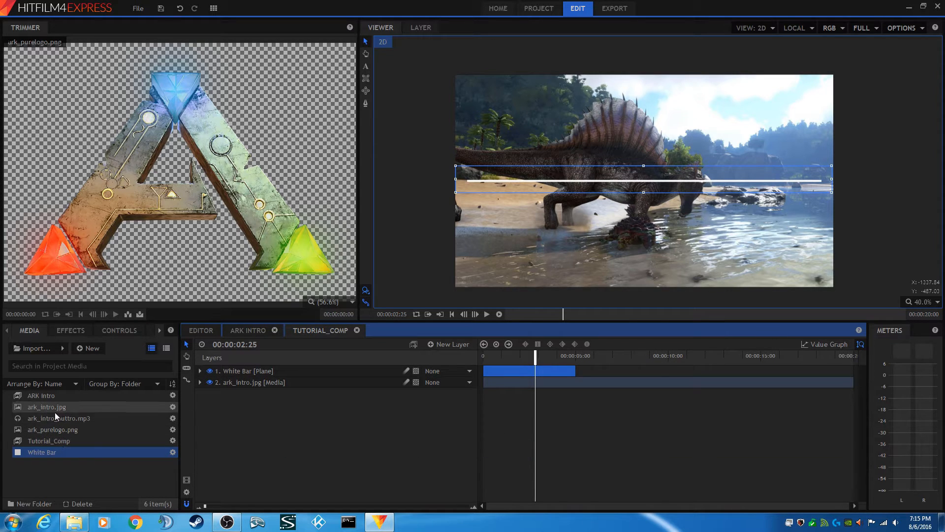
pyautogui.click(55, 429)
pyautogui.moveTo(55, 430); pyautogui.dragTo(266, 369)
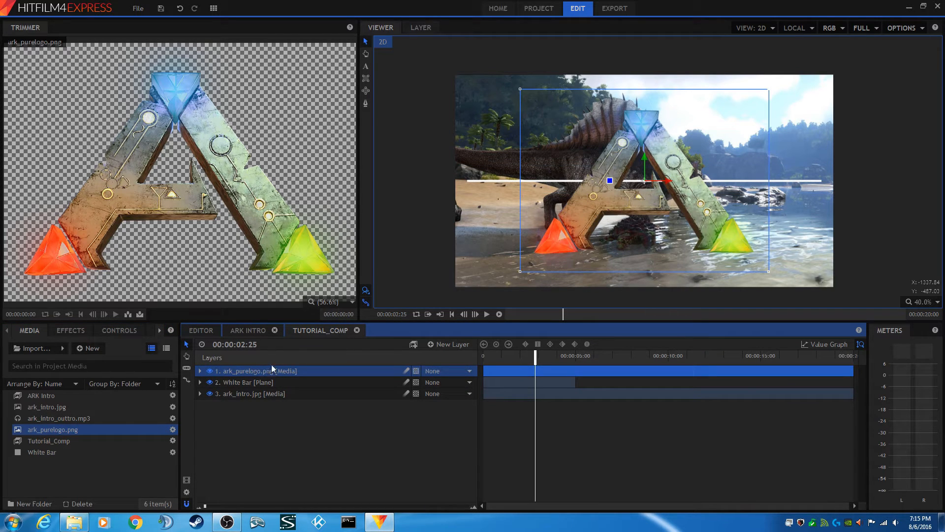
pyautogui.click(200, 382)
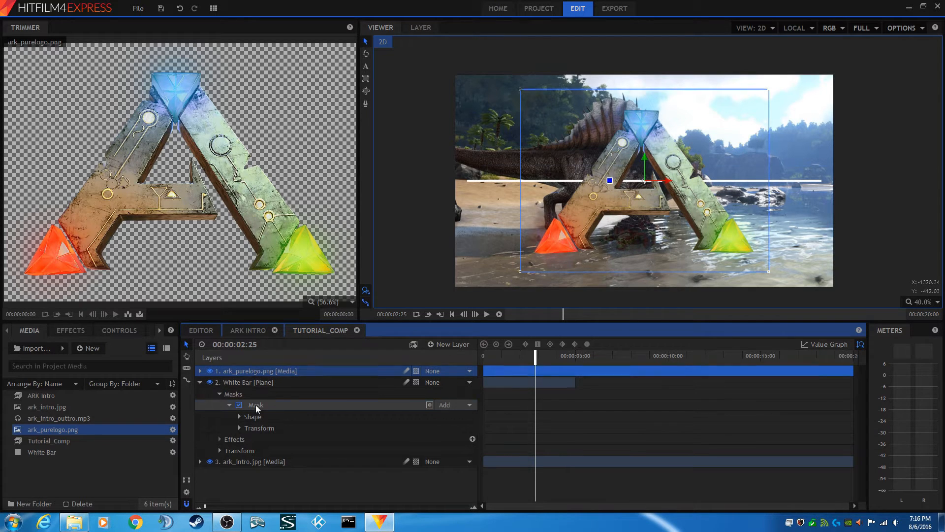
pyautogui.click(256, 405)
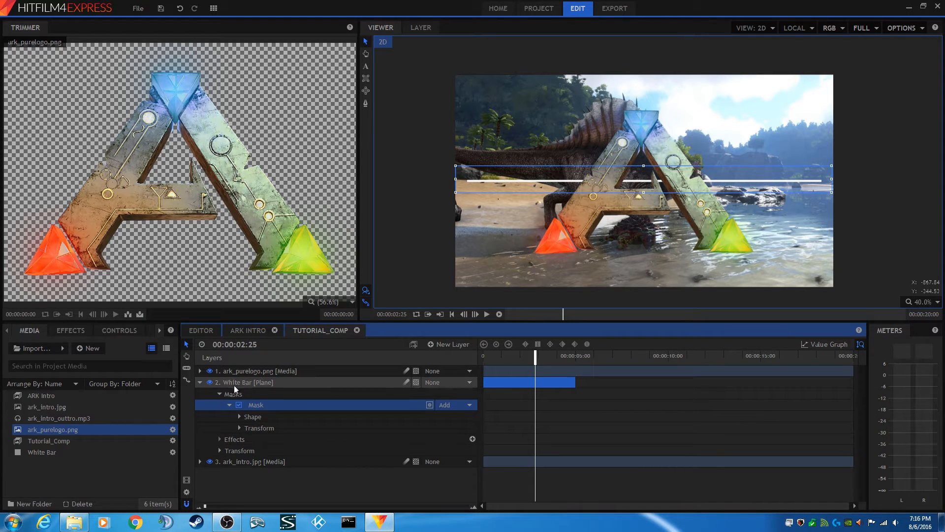
pyautogui.click(225, 372)
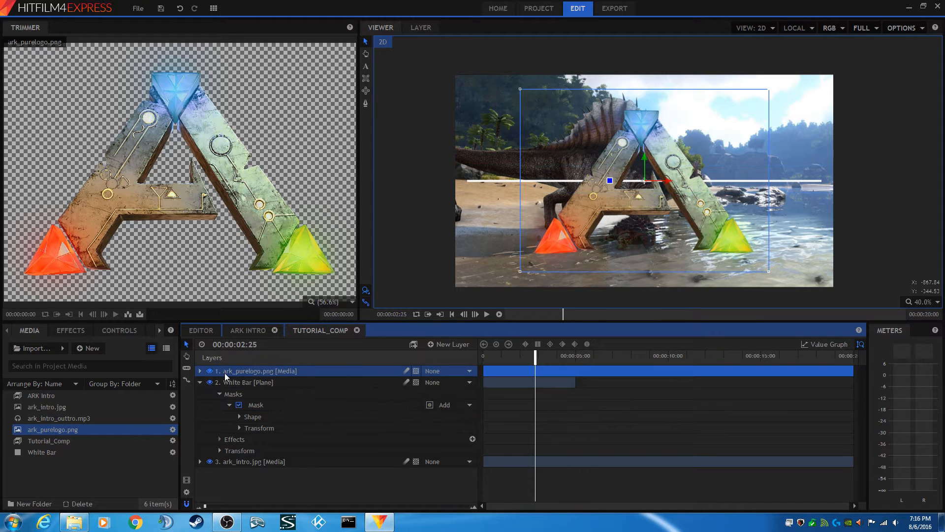
pyautogui.press('Delete')
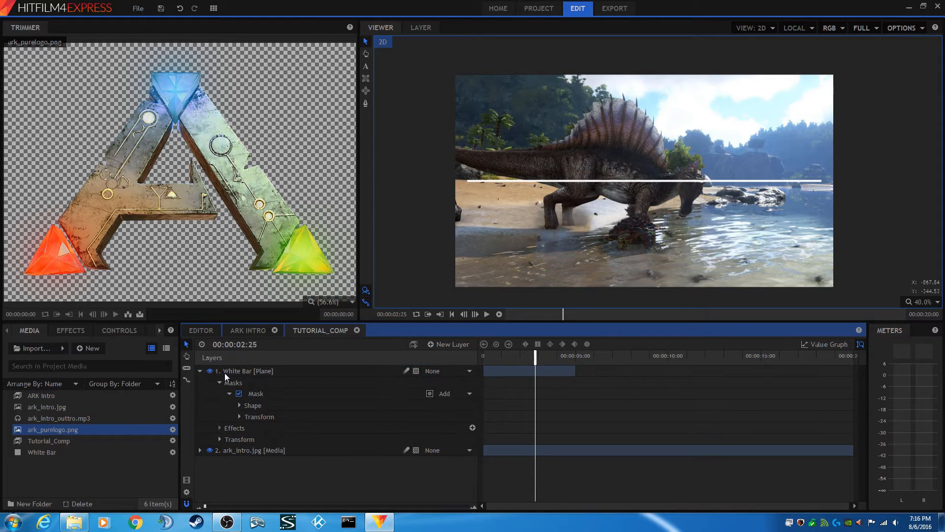
pyautogui.click(200, 371)
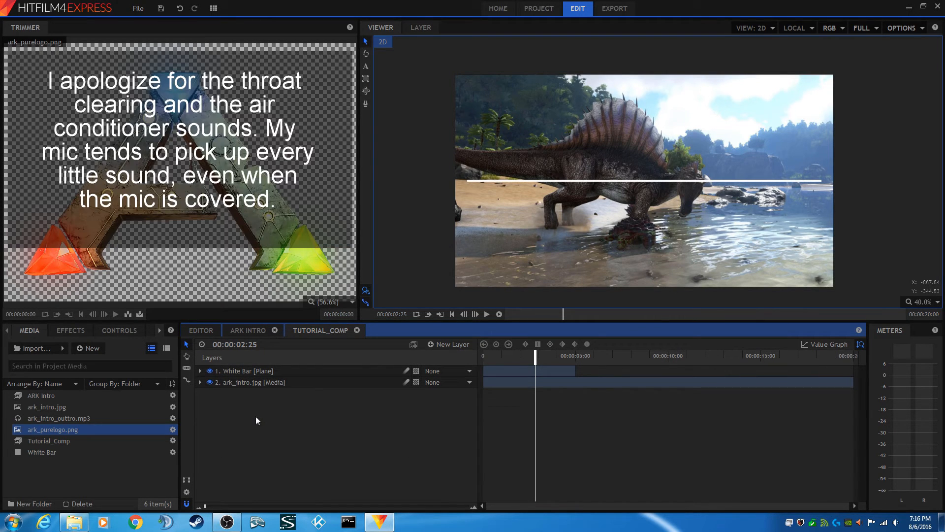
# Step: At the start of the timeline, create a text layer above the White Bar layer with a box 1920 wide and 500 high
pyautogui.click(452, 314)
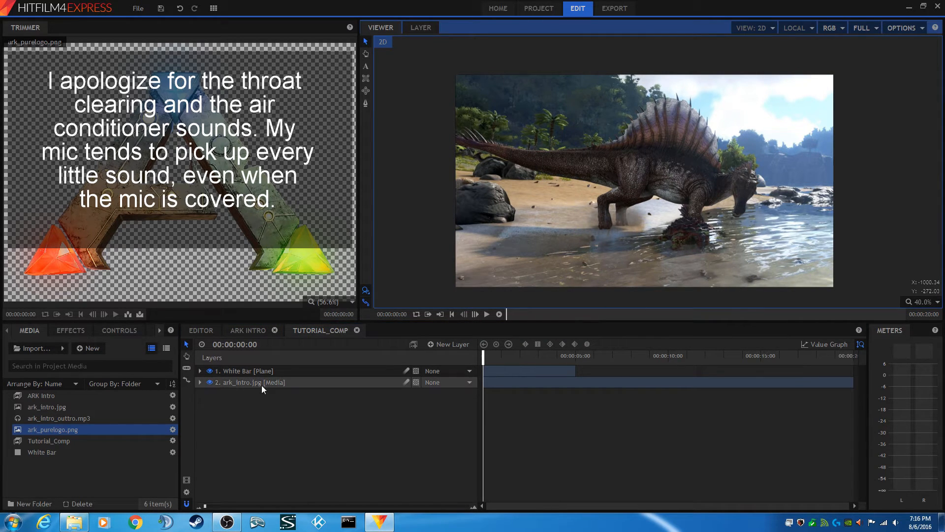
pyautogui.click(248, 371)
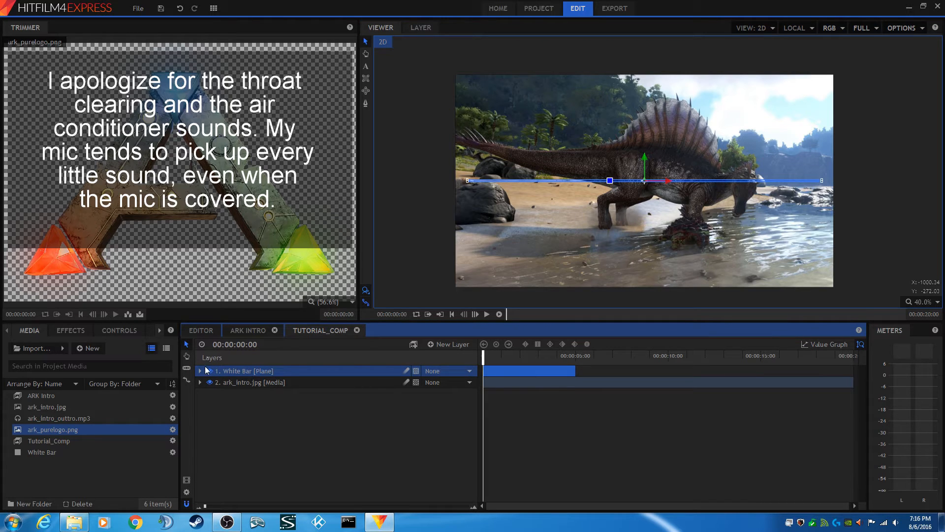
pyautogui.click(365, 66)
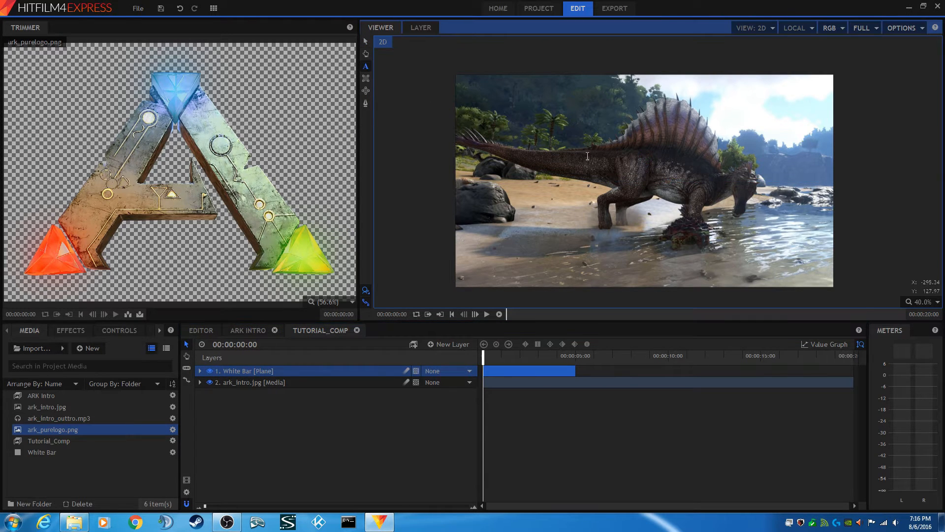
pyautogui.click(626, 170)
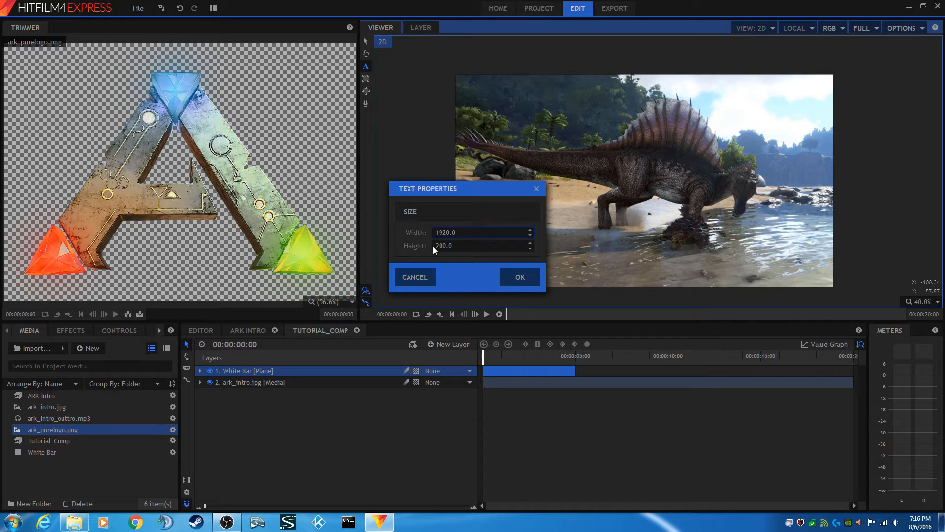
pyautogui.moveTo(436, 246); pyautogui.dragTo(441, 246)
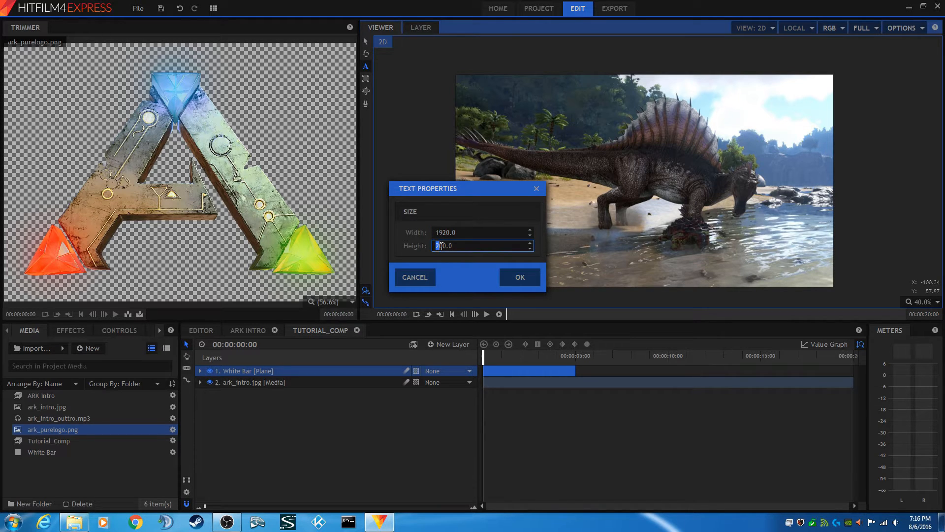
pyautogui.write('4')
pyautogui.moveTo(438, 246); pyautogui.dragTo(434, 246)
pyautogui.write('5')
pyautogui.click(517, 277)
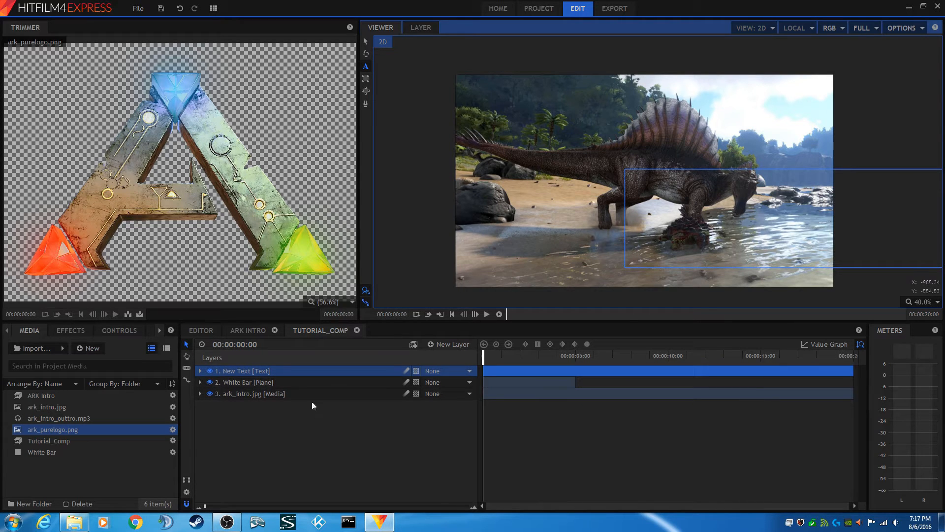
# Step: Reveal the new text layer's Transform properties and centre its box by setting Position to 0, 0
pyautogui.click(199, 370)
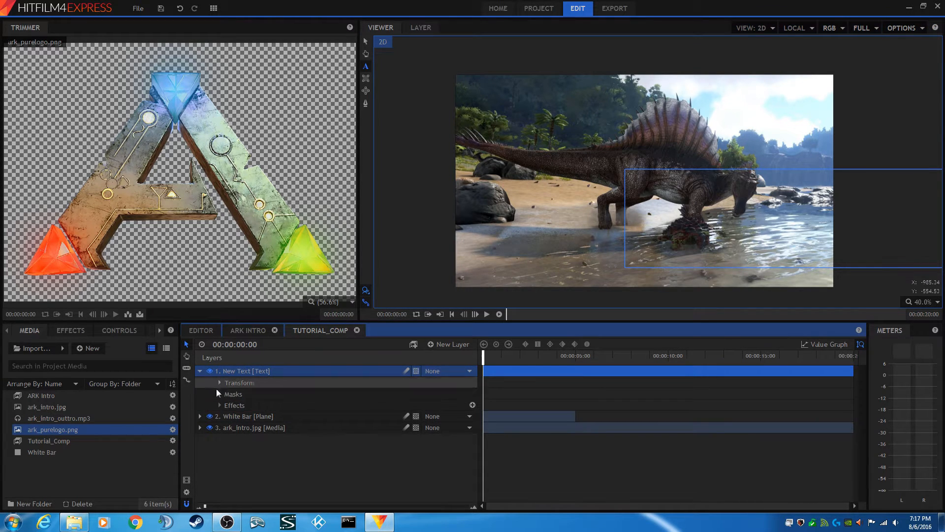
pyautogui.click(219, 383)
pyautogui.click(438, 416)
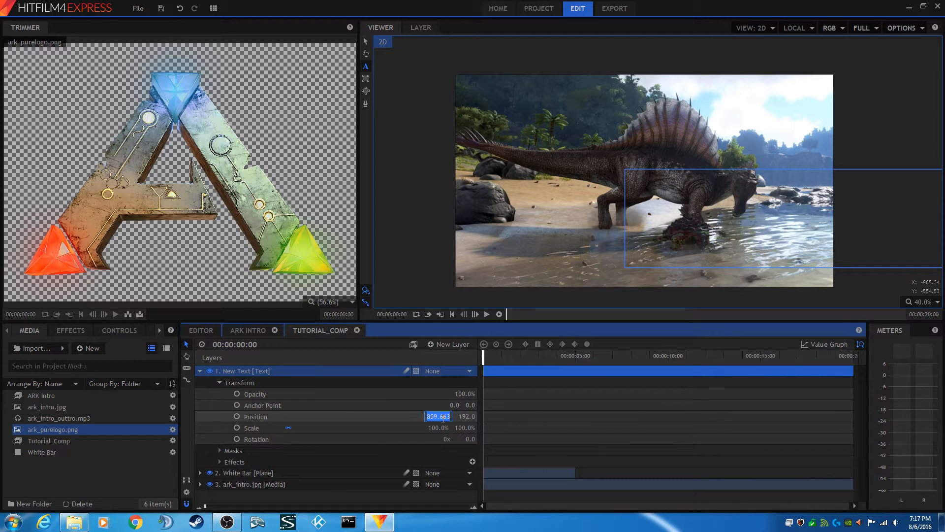
pyautogui.write('0')
pyautogui.click(466, 416)
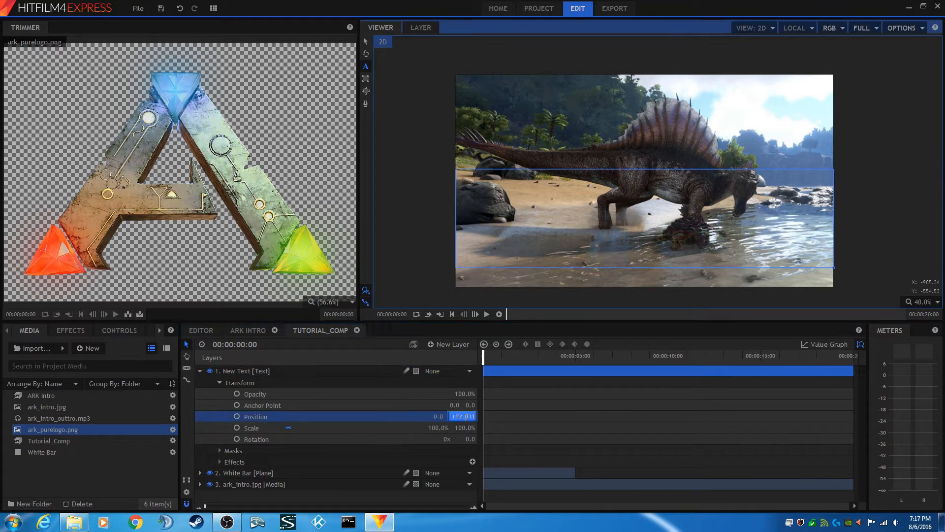
pyautogui.write('0')
pyautogui.click(400, 403)
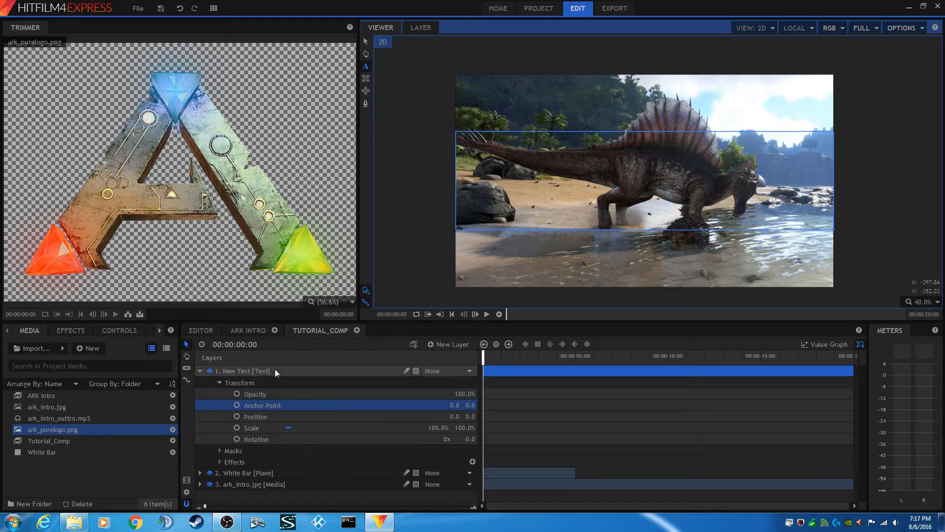
# Step: Set the font for the new text layer to Elemental End
pyautogui.click(647, 177)
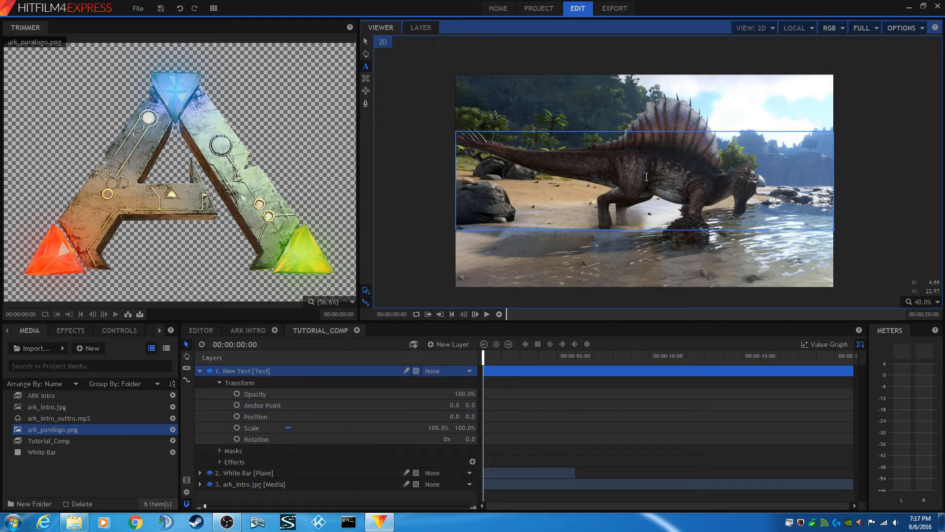
pyautogui.click(158, 330)
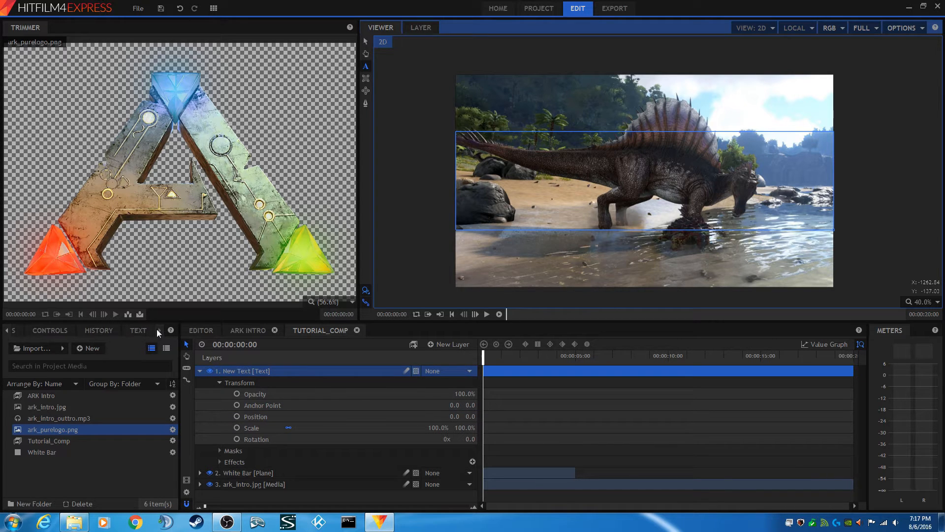
pyautogui.click(149, 329)
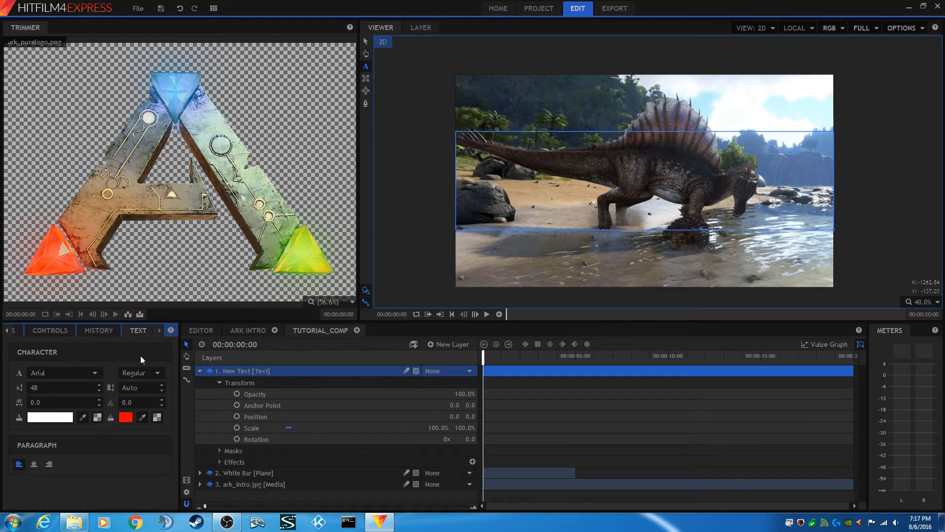
pyautogui.click(95, 371)
pyautogui.scroll(-8, 90, 302)
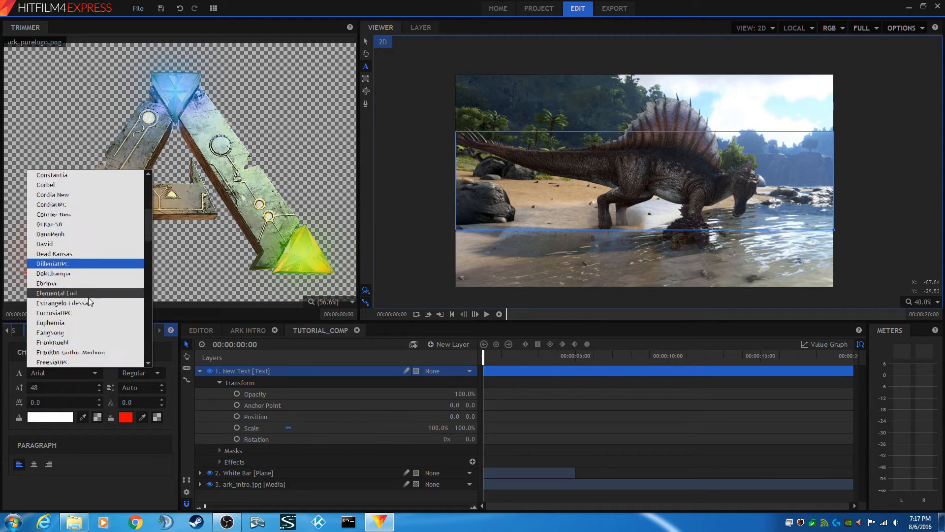
pyautogui.scroll(-1, 88, 298)
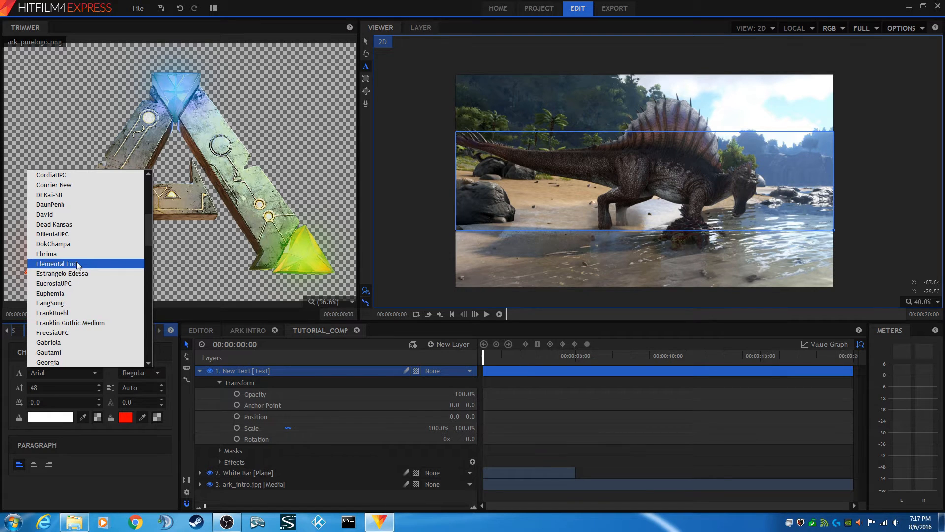
pyautogui.click(78, 265)
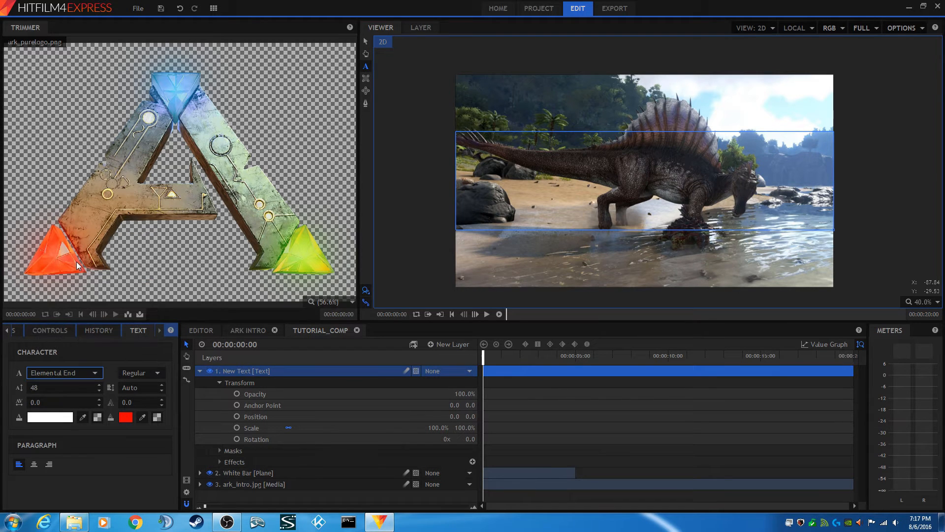
# Step: Set the text size to 80 and its fill colour to black (#000000)
pyautogui.click(62, 389)
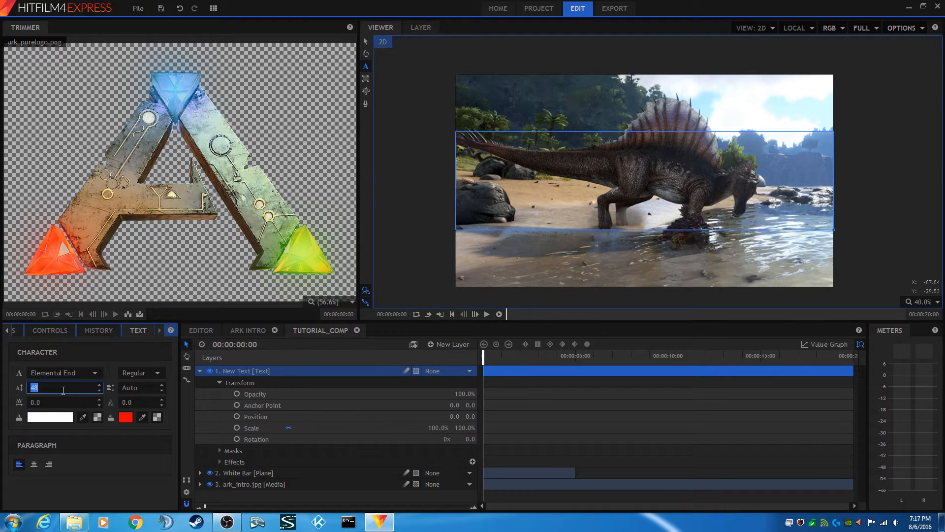
pyautogui.write('80')
pyautogui.click(66, 402)
pyautogui.click(69, 420)
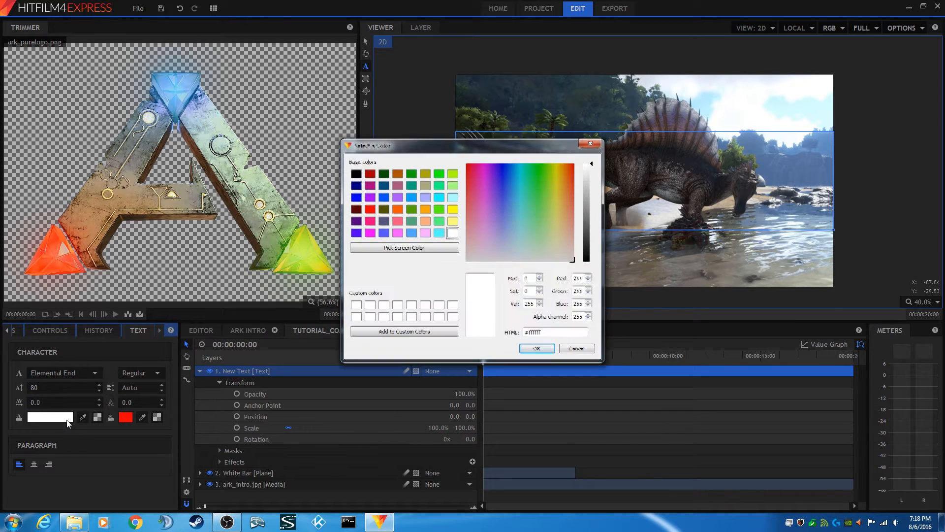
pyautogui.click(356, 174)
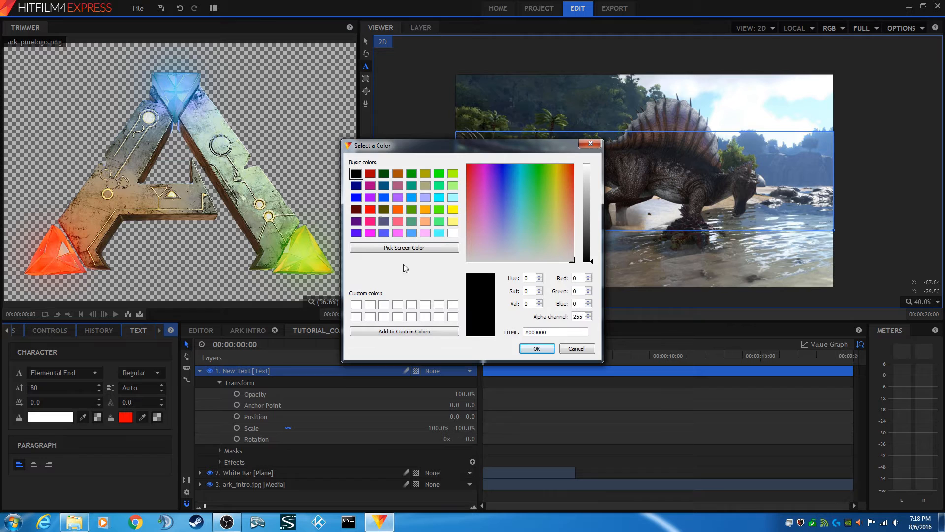
pyautogui.click(537, 348)
# Step: Give the text a white (#ffffff) outline with a width of 1
pyautogui.click(127, 418)
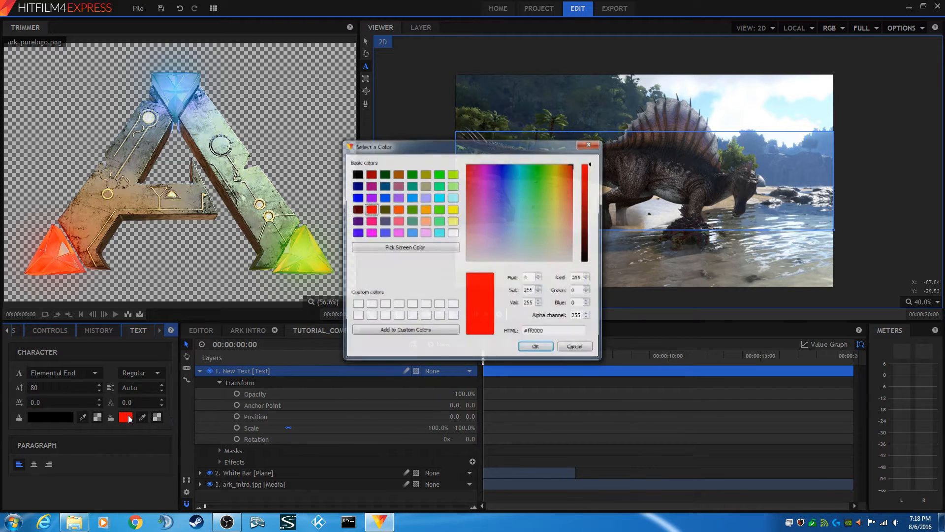
pyautogui.click(452, 232)
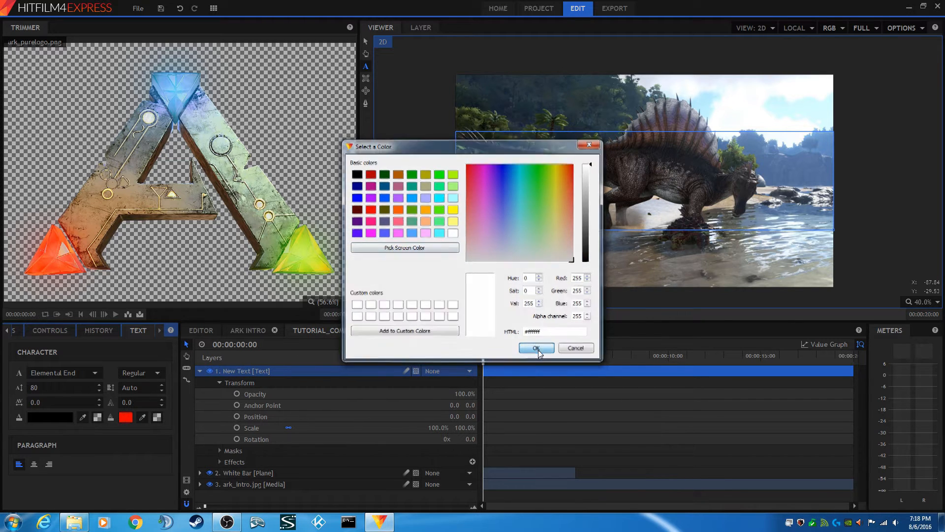
pyautogui.click(536, 348)
pyautogui.click(145, 402)
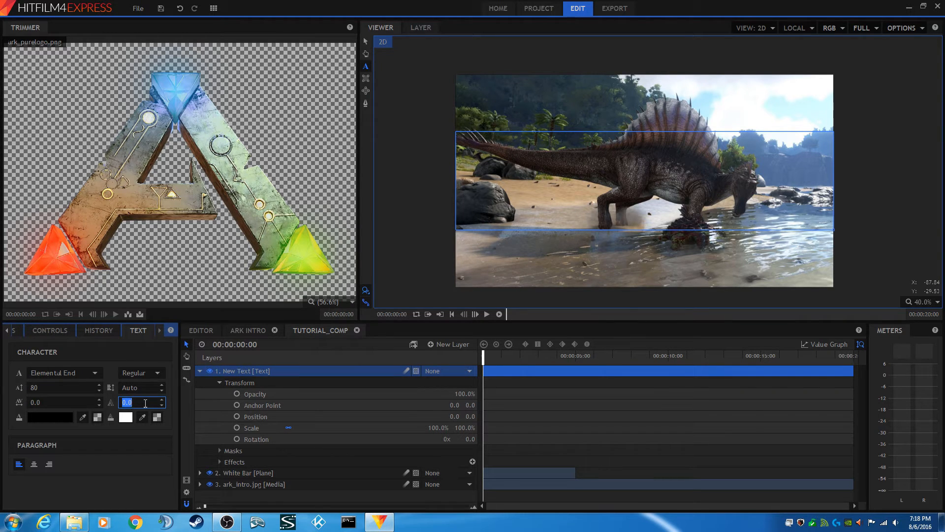
pyautogui.write('1')
pyautogui.click(84, 402)
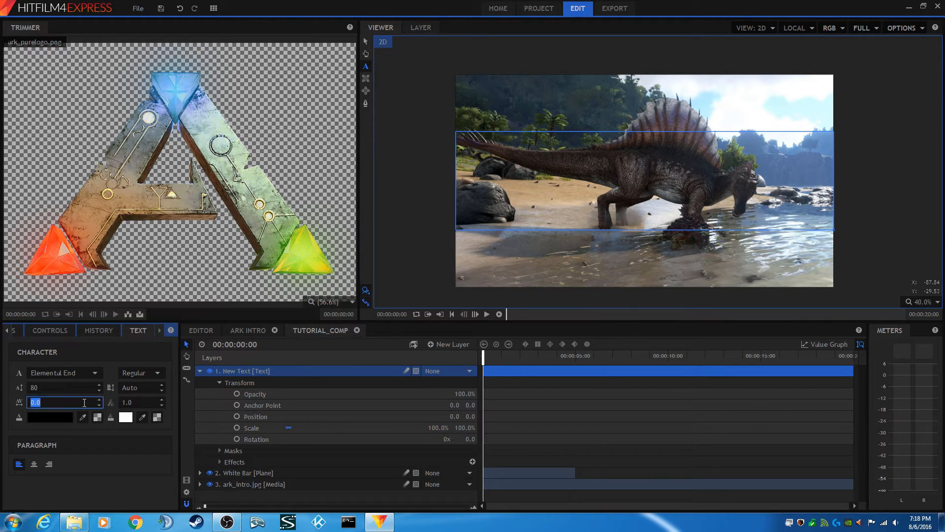
# Step: Enter LAZERBLADE in the text box of the new text layer
pyautogui.click(619, 180)
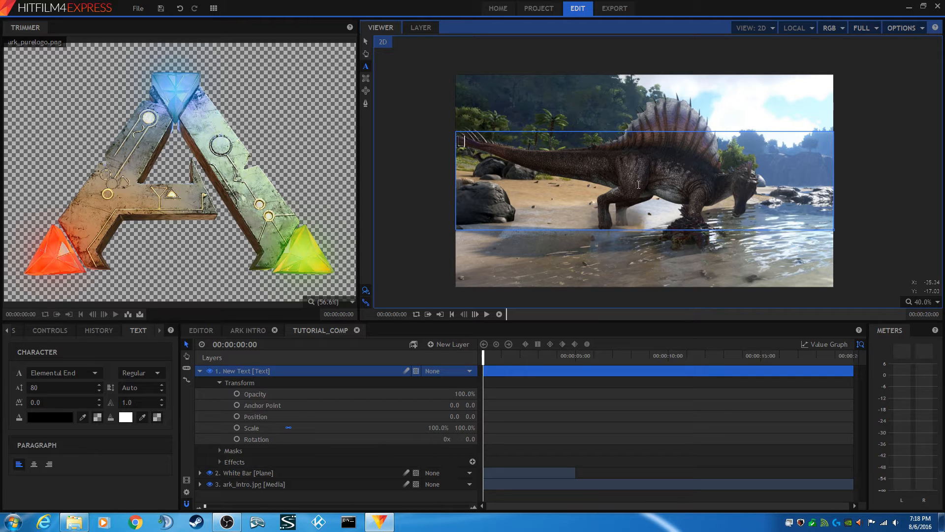
pyautogui.write('AAZERV')
pyautogui.press('BackSpace')
pyautogui.write('BLADE')
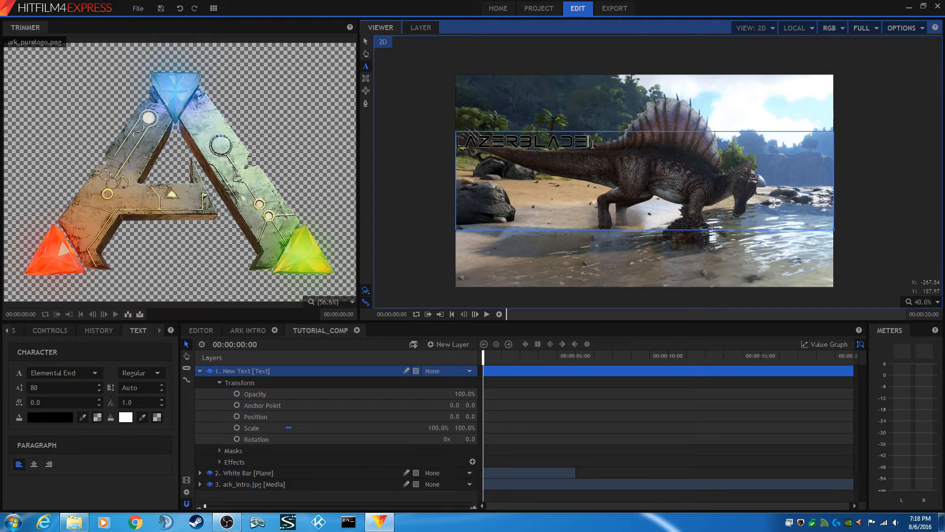
# Step: Centre the whole LAZERBLADE text horizontally in its box and set its size to 160
pyautogui.moveTo(593, 143); pyautogui.dragTo(458, 141)
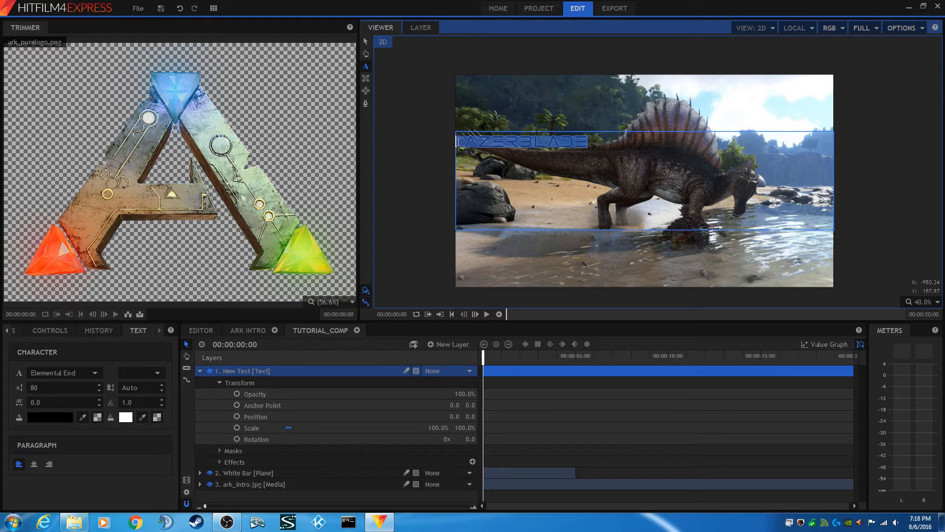
pyautogui.click(34, 464)
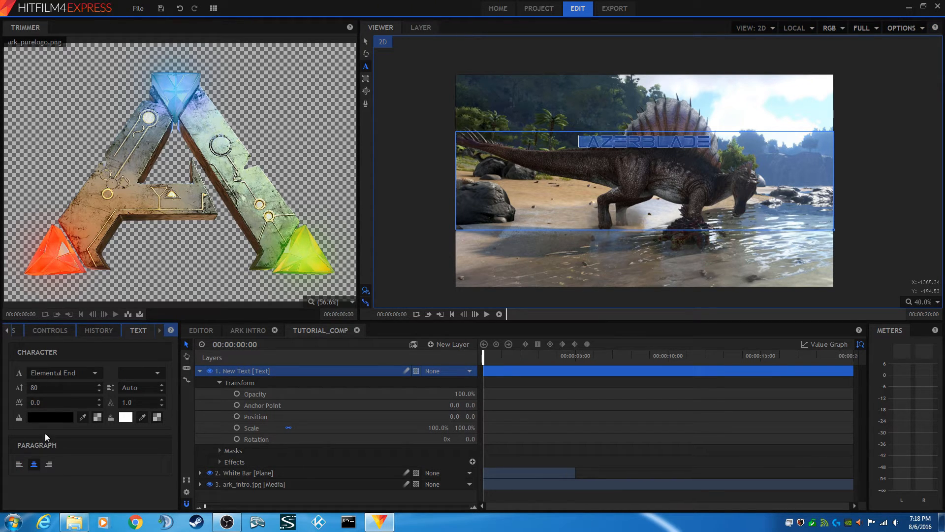
pyautogui.click(43, 389)
pyautogui.write('160')
pyautogui.click(63, 402)
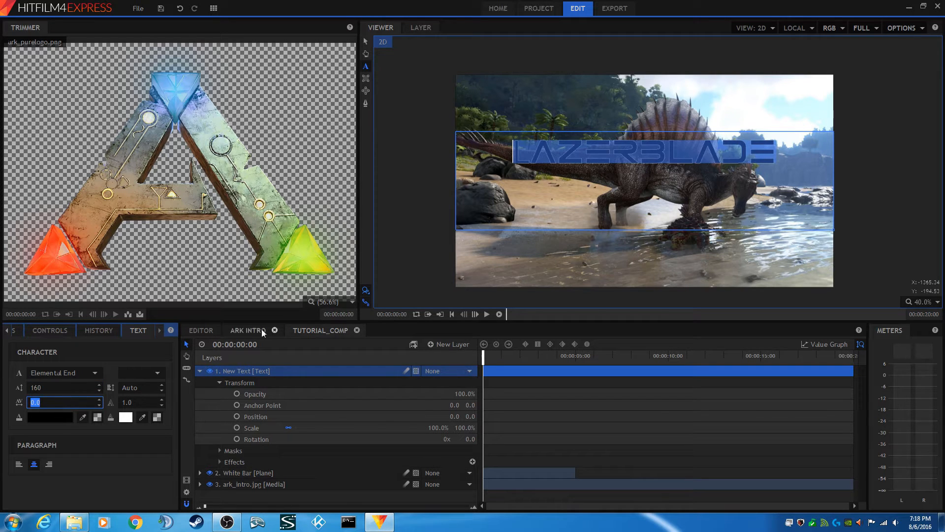
# Step: Raise the lower edge of the text box to just beneath the LAZERBLADE lettering and leave text editing
pyautogui.click(365, 43)
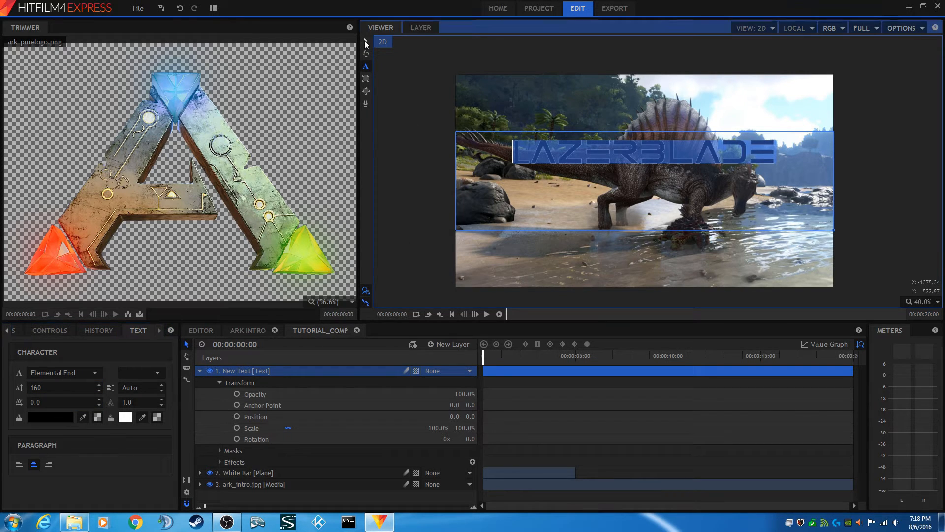
pyautogui.moveTo(833, 230); pyautogui.dragTo(834, 169)
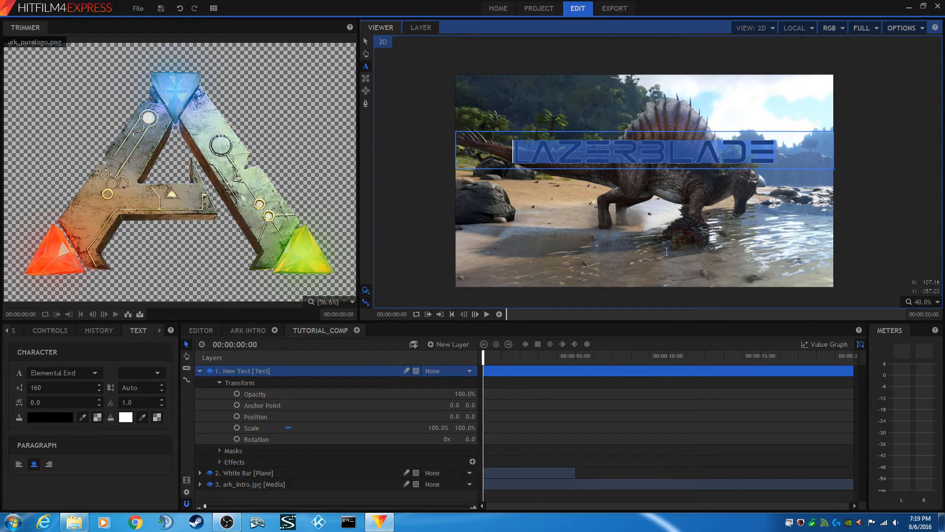
pyautogui.click(365, 42)
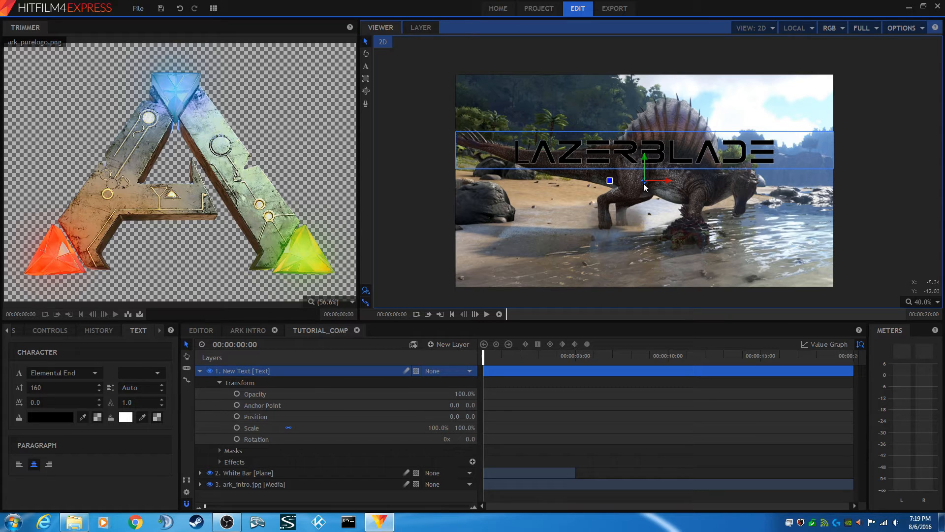
# Step: Rename the New Text layer as Lazer
pyautogui.rightClick(242, 371)
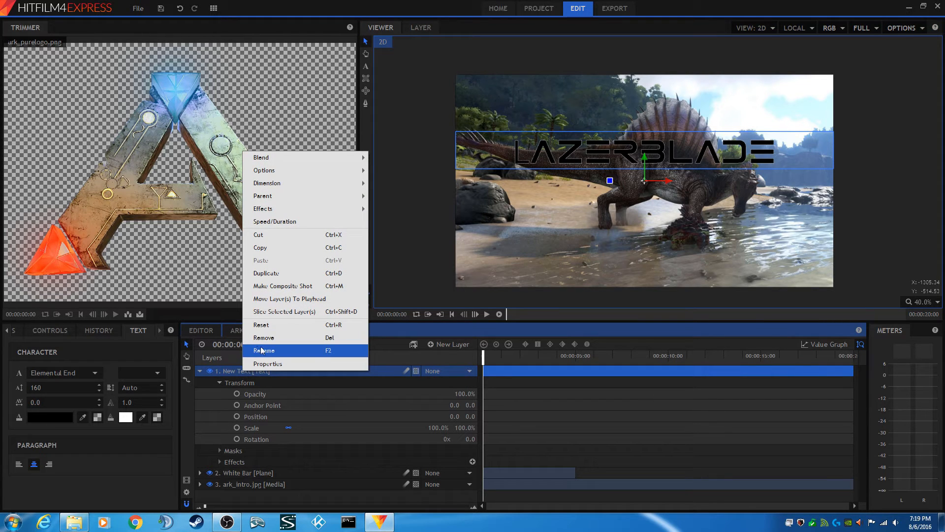
pyautogui.click(264, 350)
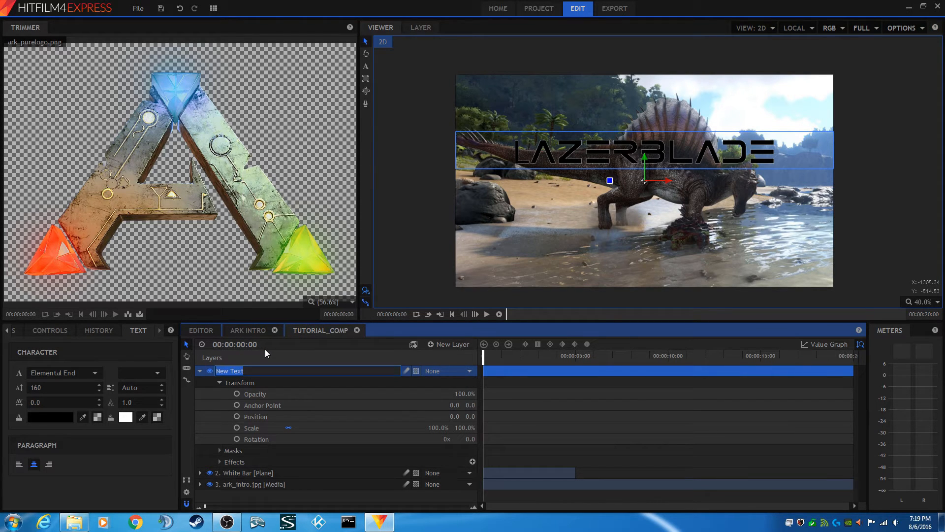
pyautogui.write('Lazer')
pyautogui.press('Return')
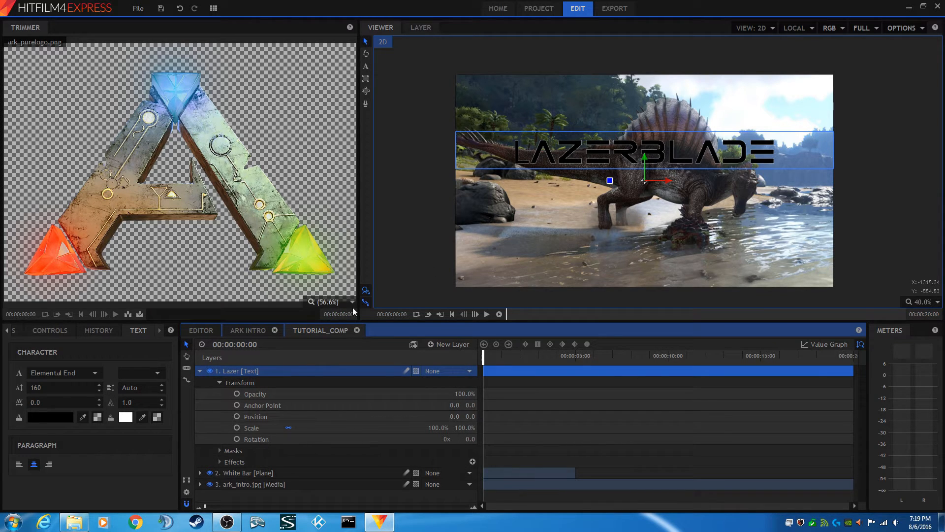
# Step: Play and scrub the opening seconds of the ARK Intro composite shot to examine how its name texts emerge from the White Bar
pyautogui.click(248, 331)
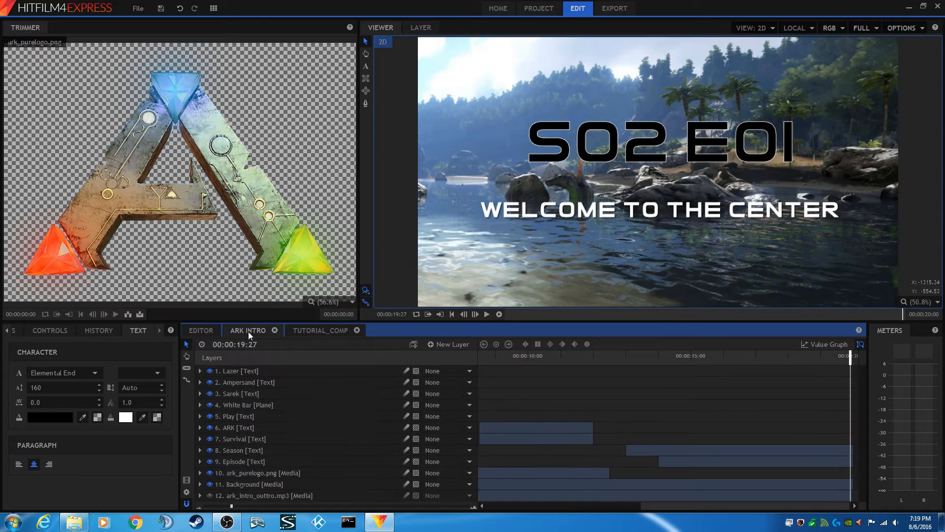
pyautogui.click(451, 314)
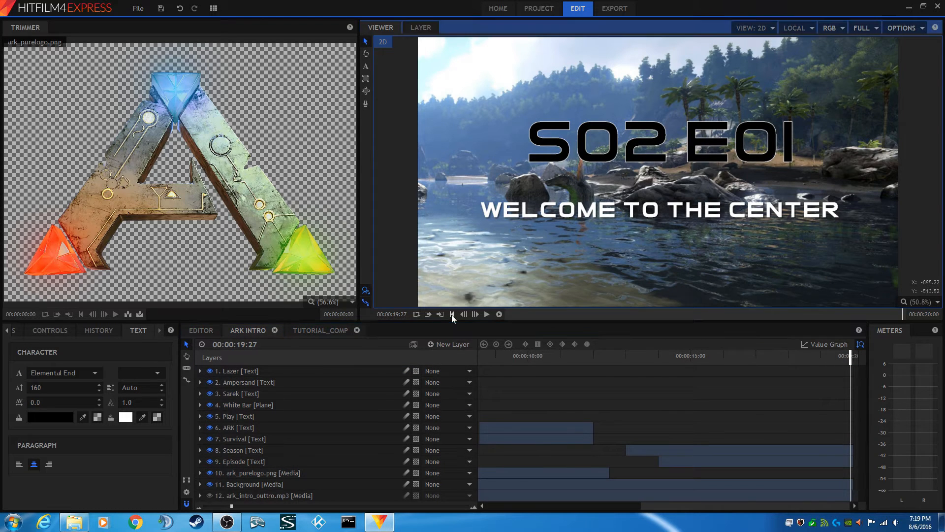
pyautogui.click(486, 314)
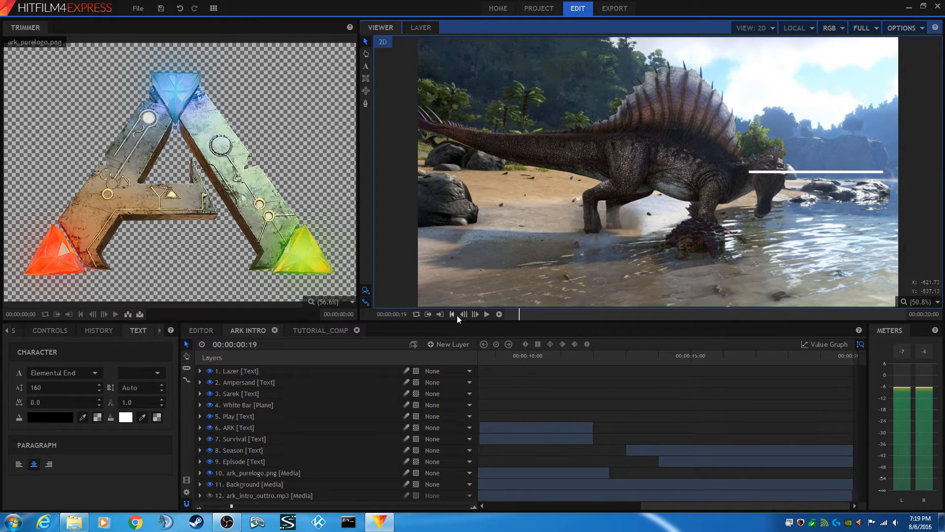
pyautogui.click(452, 314)
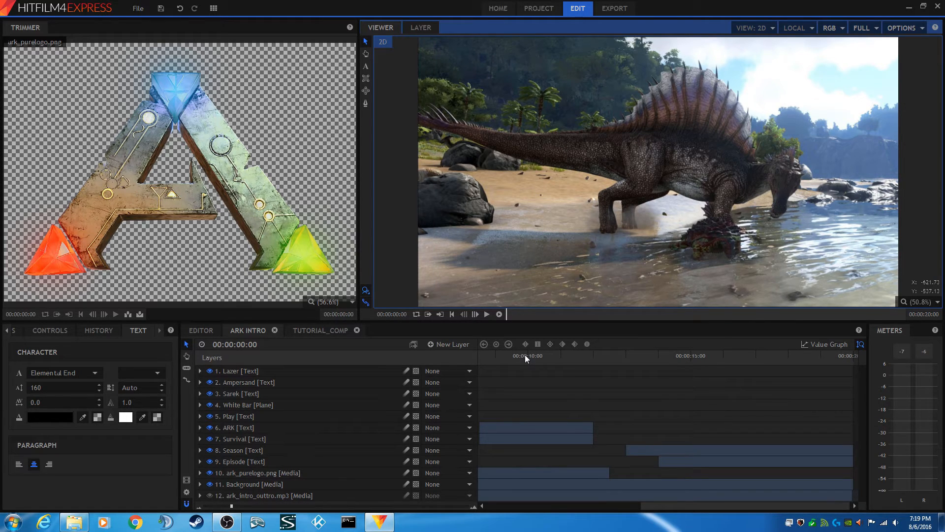
pyautogui.click(199, 507)
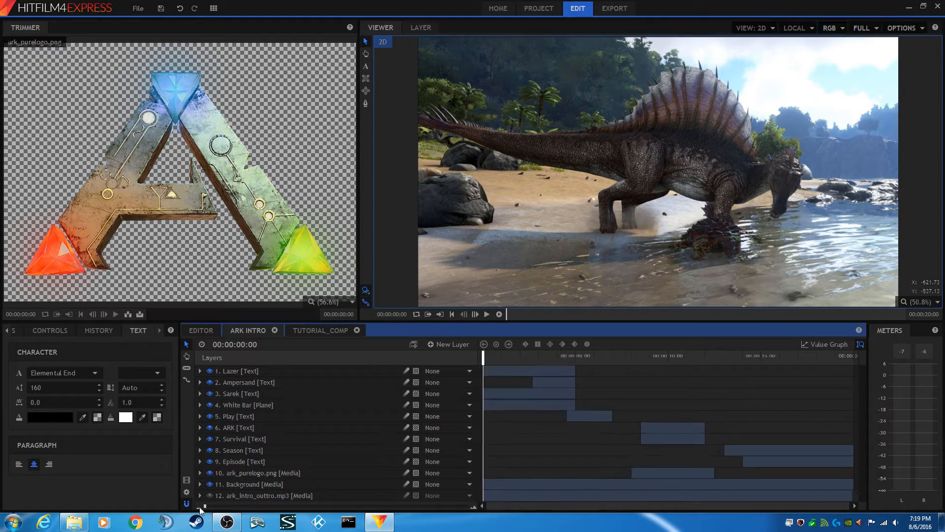
pyautogui.click(518, 354)
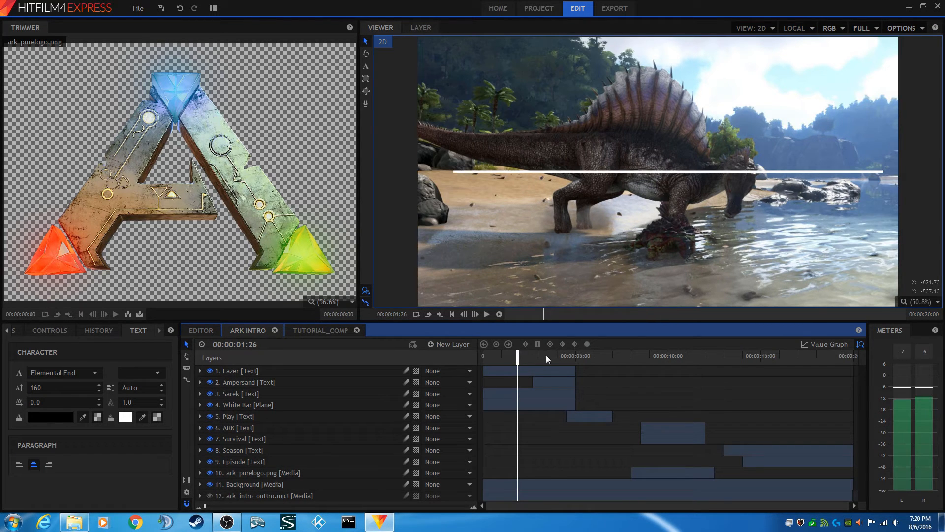
pyautogui.click(546, 355)
pyautogui.click(532, 355)
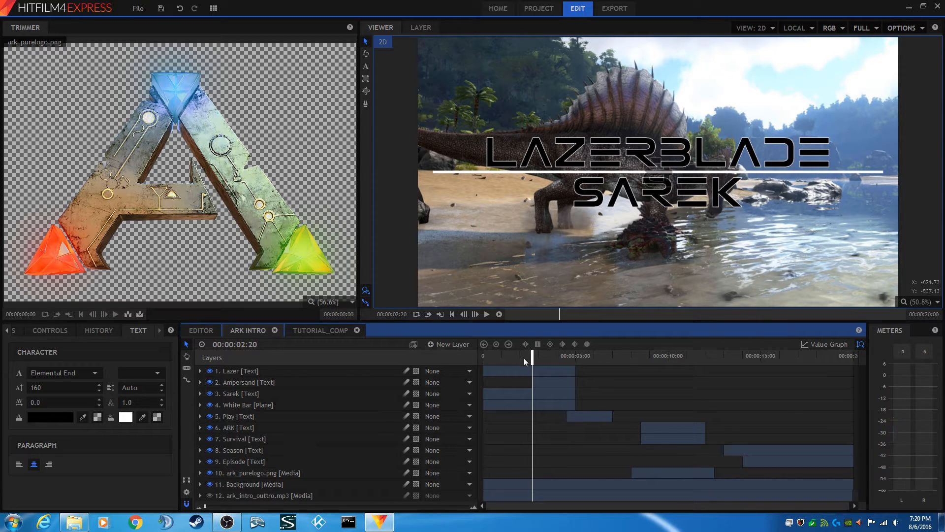
pyautogui.click(523, 358)
pyautogui.click(528, 358)
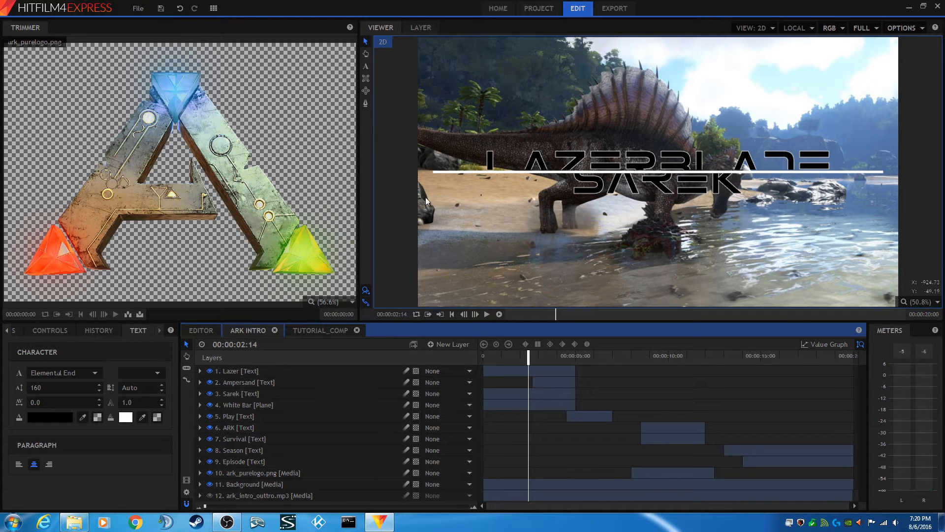
# Step: Return to the Tutorial_Comp composite shot and set the Lazer text's font style to Regular
pyautogui.click(311, 333)
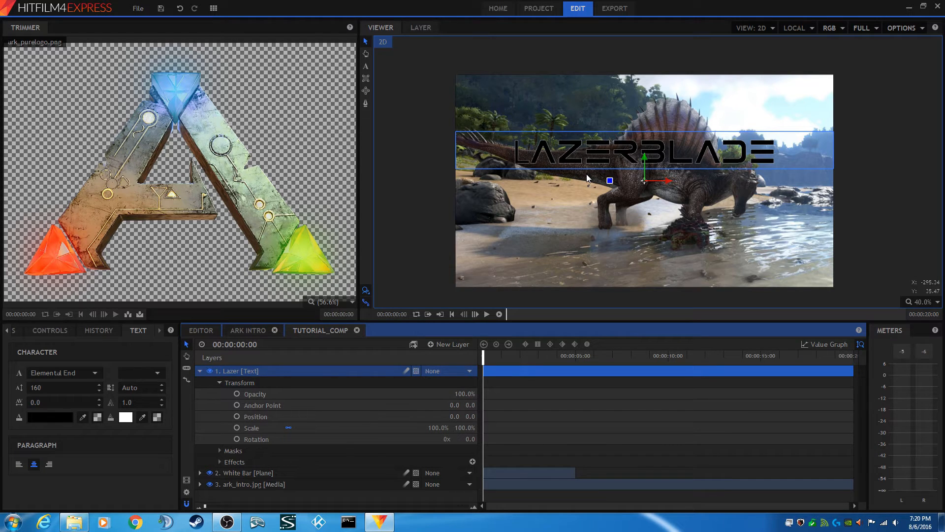
pyautogui.click(153, 376)
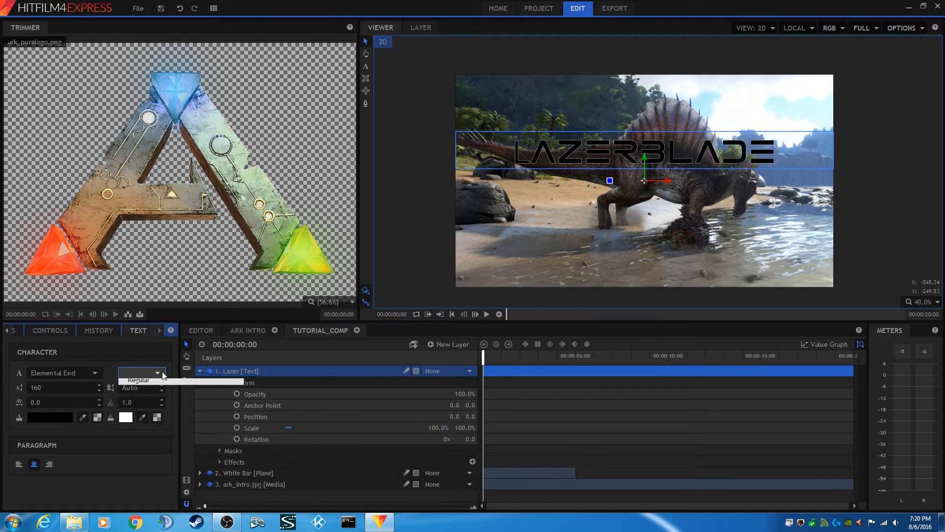
pyautogui.click(155, 383)
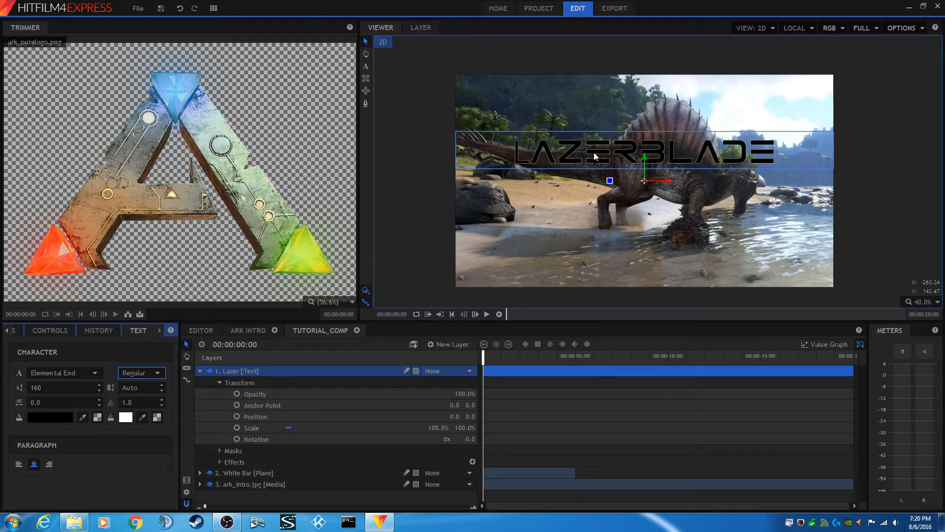
# Step: Reapply the Regular font style to the LAZERBLADE text and retype its first letter as L
pyautogui.click(365, 66)
pyautogui.doubleClick(546, 149)
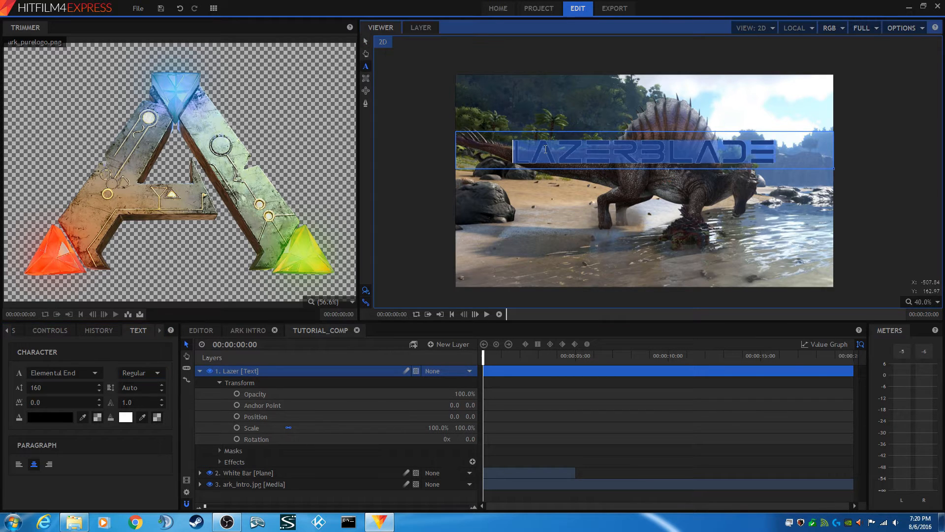
pyautogui.click(159, 371)
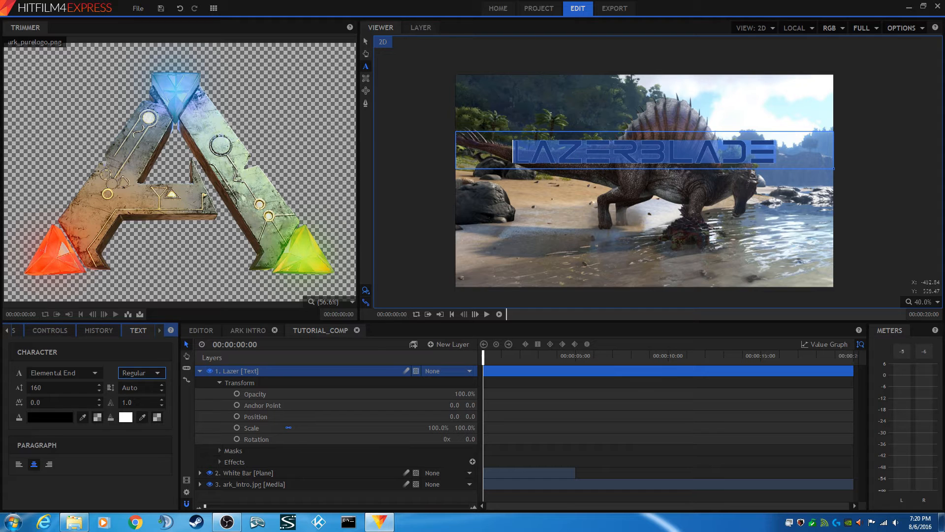
pyautogui.click(533, 157)
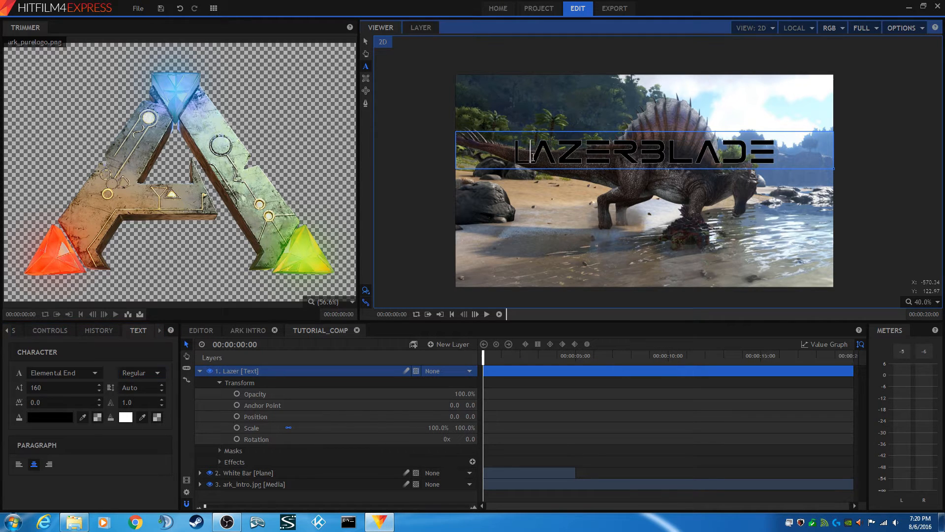
pyautogui.moveTo(533, 157); pyautogui.dragTo(513, 155)
pyautogui.write('L')
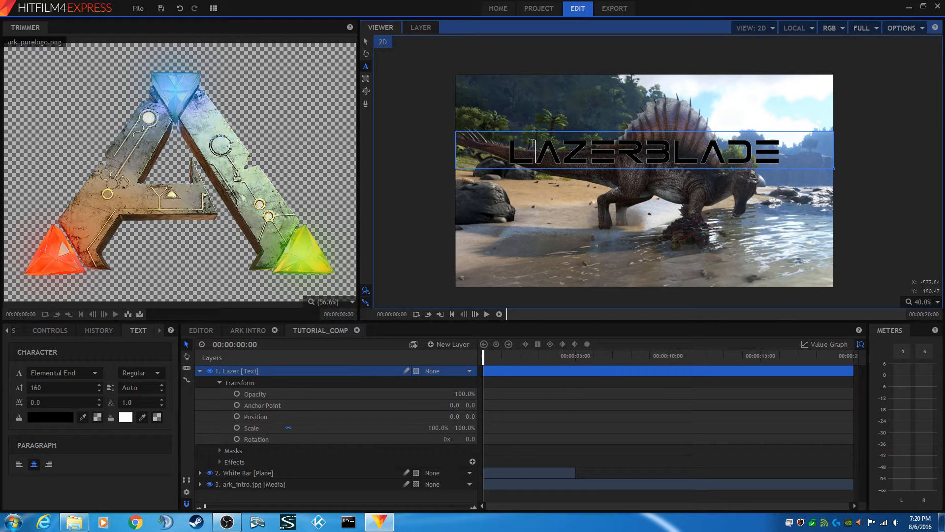
# Step: Select the whole LAZERBLADE lettering and apply the Elemental End font to it
pyautogui.moveTo(508, 152); pyautogui.dragTo(769, 149)
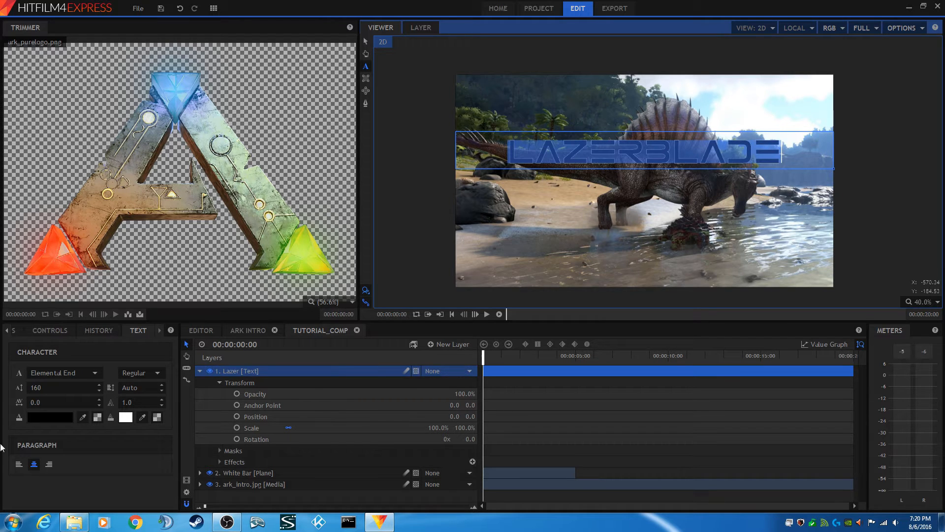
pyautogui.click(68, 375)
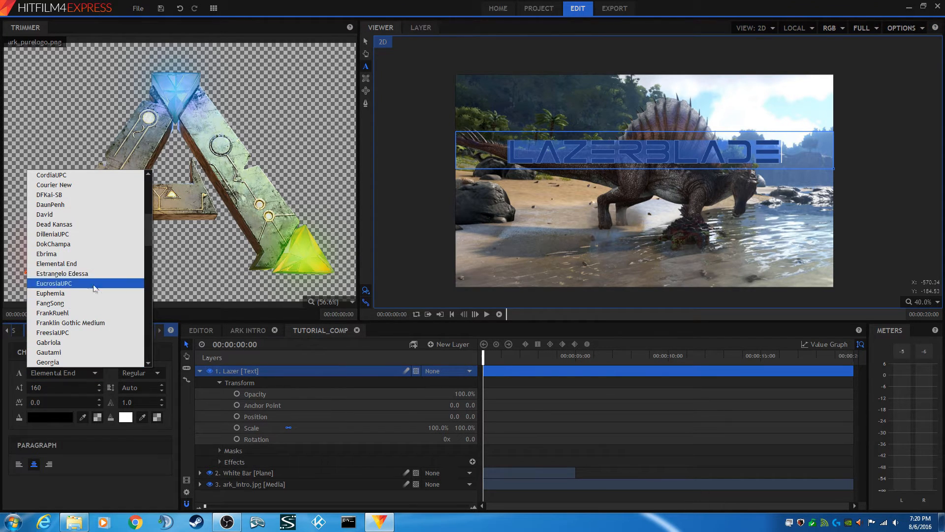
pyautogui.click(71, 266)
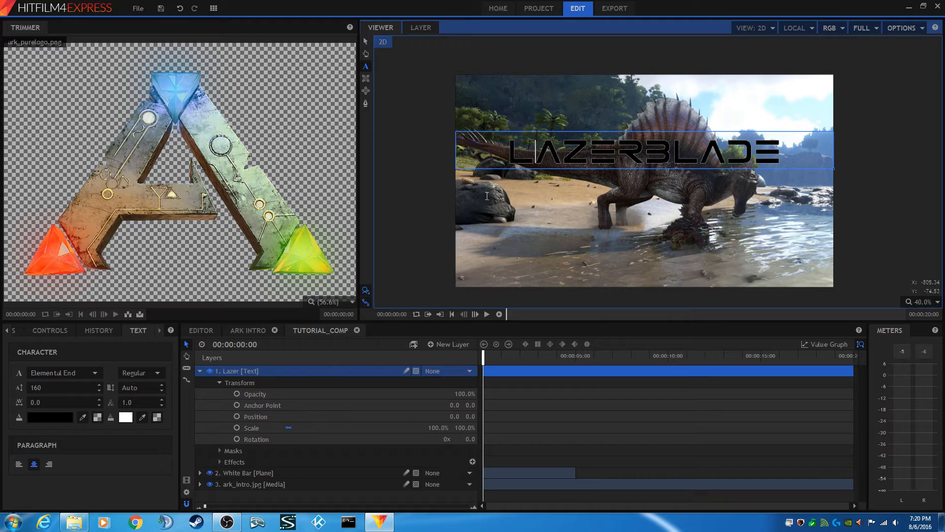
# Step: At 00:00:03:16, draw a rectangle mask around LAZERBLADE with its lower edge on the White Bar, and expand the mask's properties
pyautogui.click(366, 78)
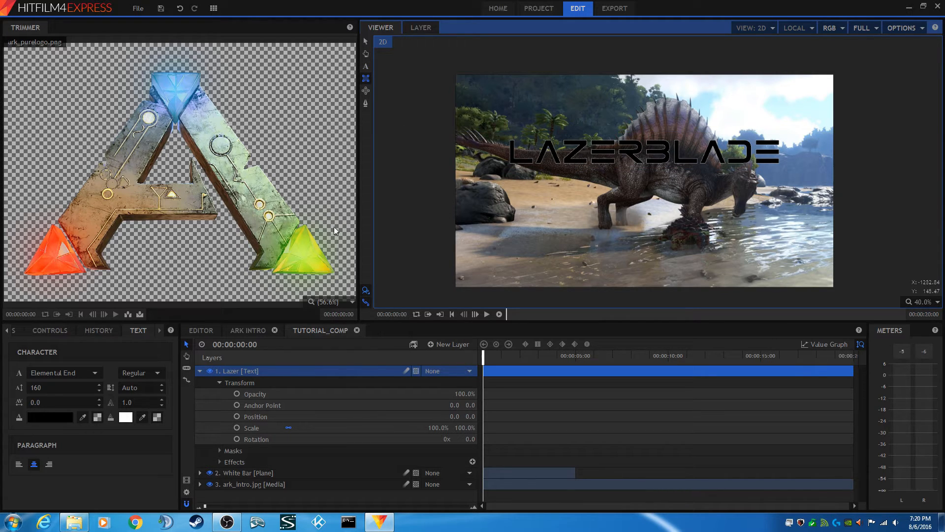
pyautogui.click(549, 355)
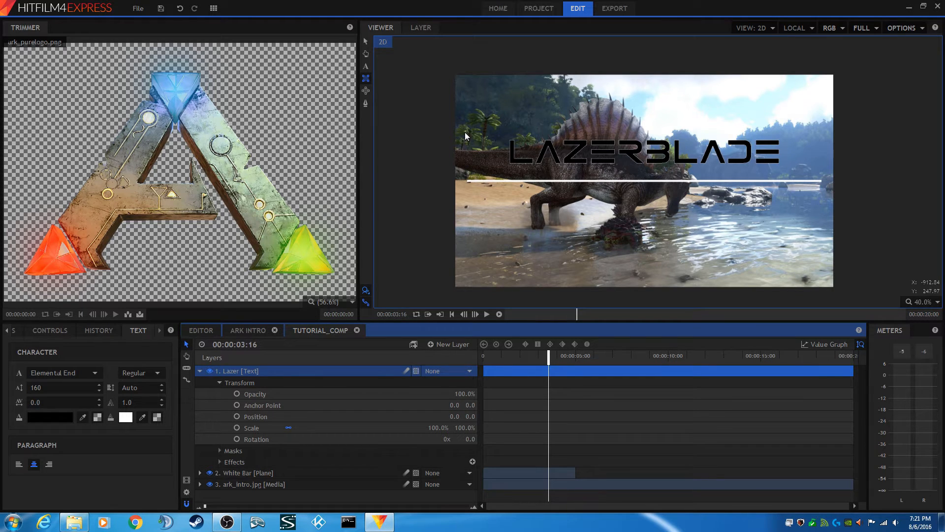
pyautogui.moveTo(465, 132); pyautogui.dragTo(823, 180)
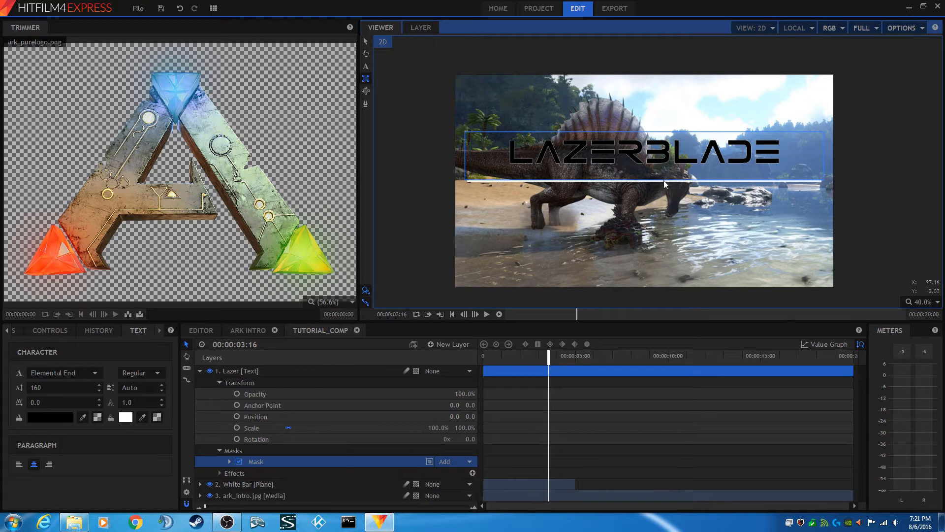
pyautogui.scroll(3, 664, 184)
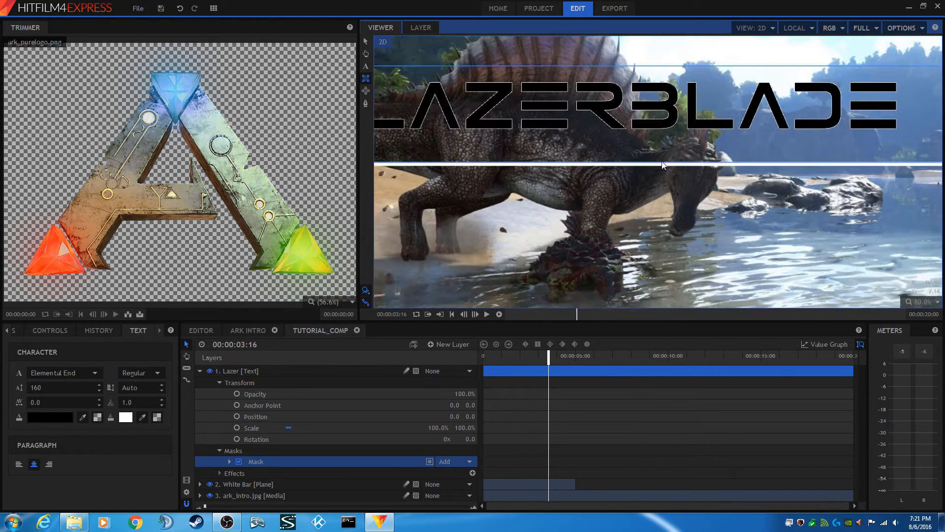
pyautogui.scroll(-3, 662, 164)
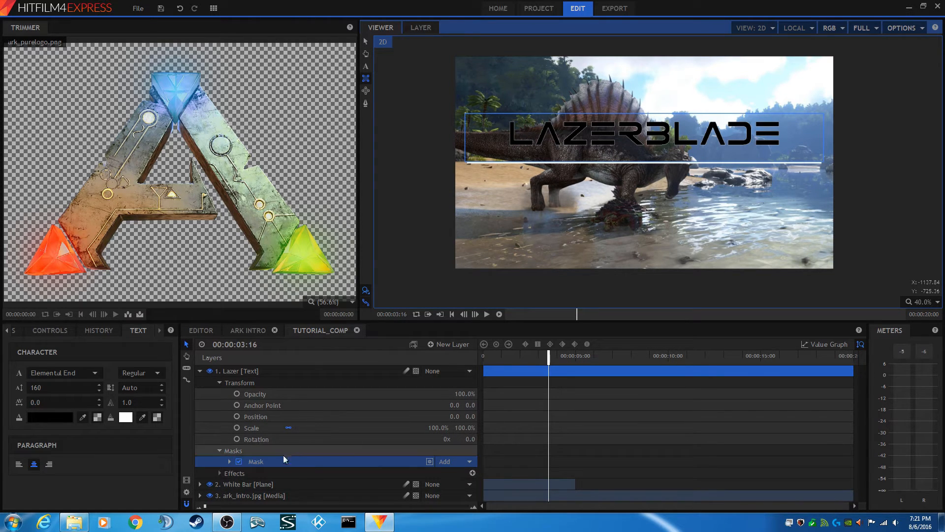
pyautogui.click(229, 462)
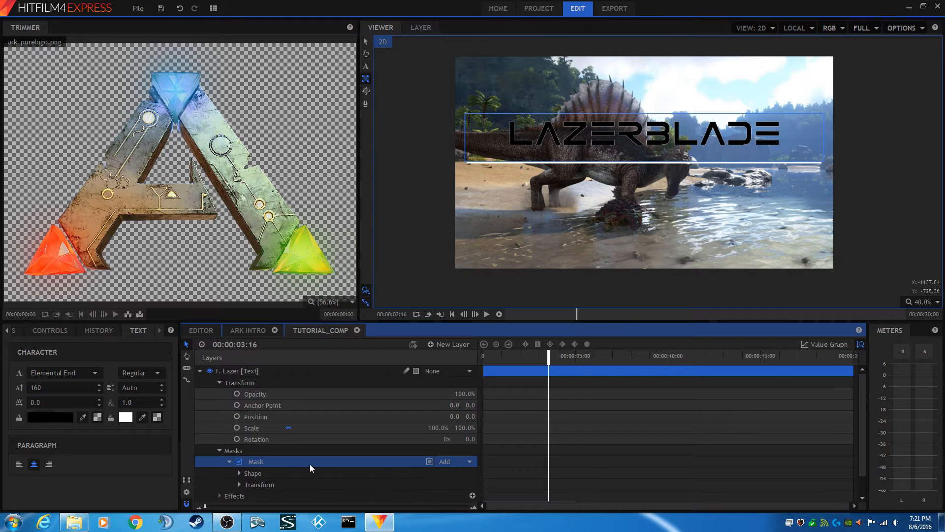
pyautogui.scroll(-1, 309, 463)
pyautogui.scroll(1, 309, 463)
# Step: Check the ARK Intro composite shot briefly, then slice the Lazer layer in Tutorial_Comp at 00:00:05:00
pyautogui.click(256, 327)
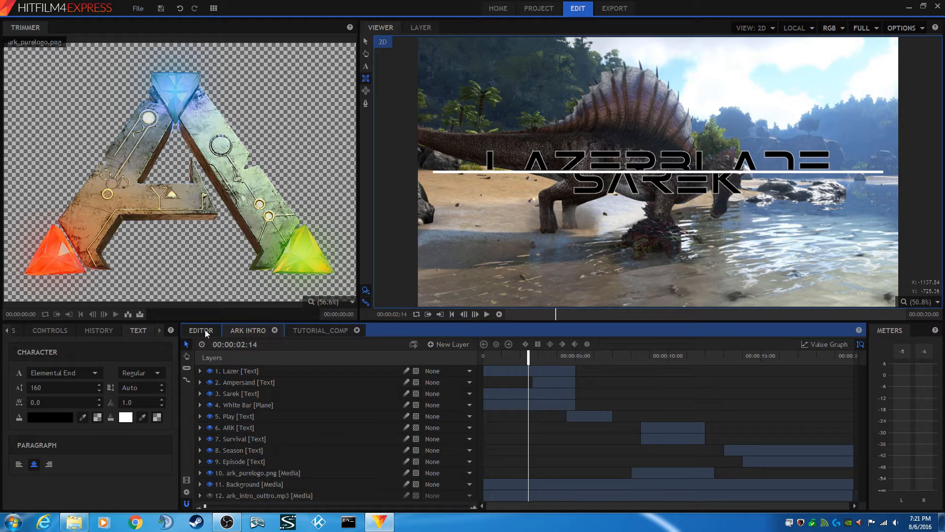
pyautogui.click(318, 331)
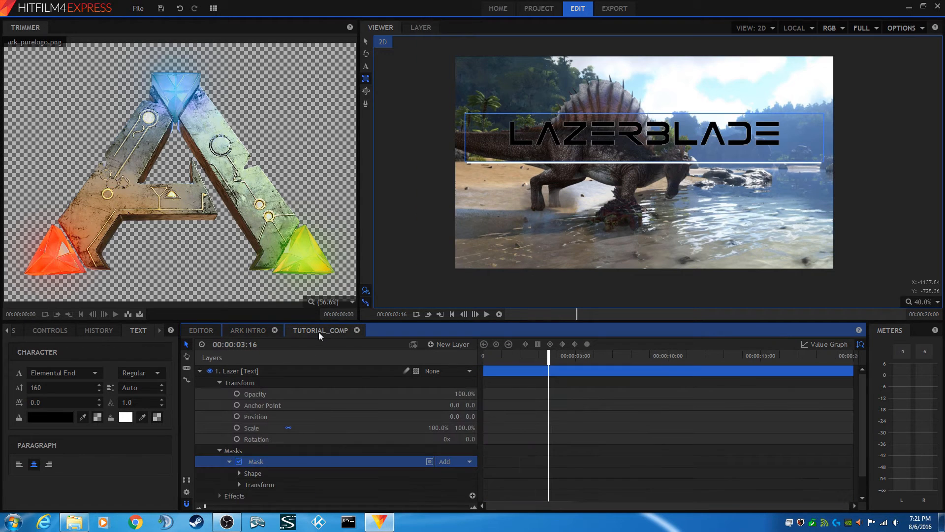
pyautogui.click(574, 355)
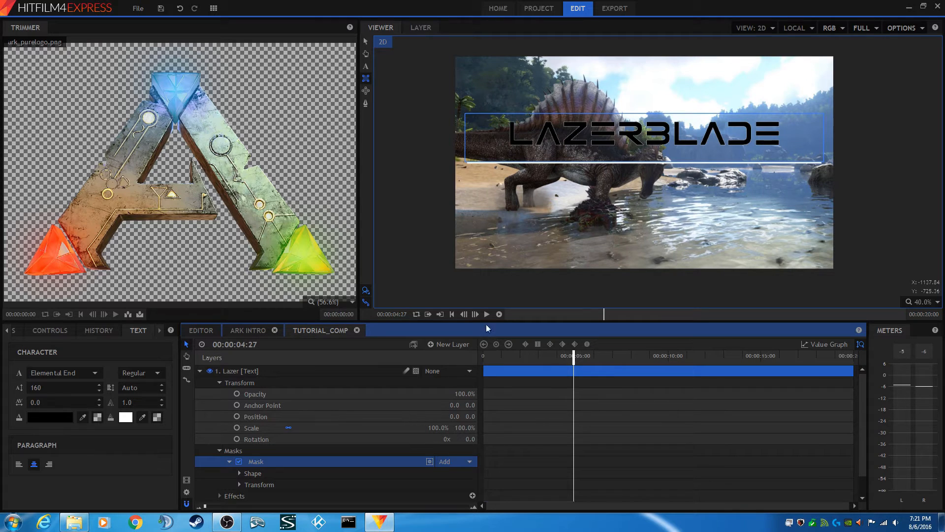
pyautogui.click(474, 313)
pyautogui.click(474, 313)
pyautogui.click(474, 313)
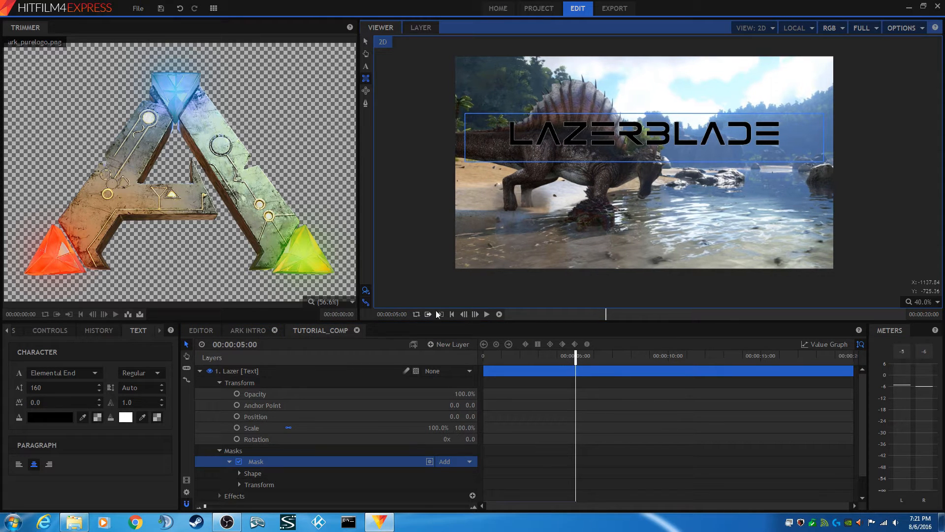
pyautogui.click(187, 367)
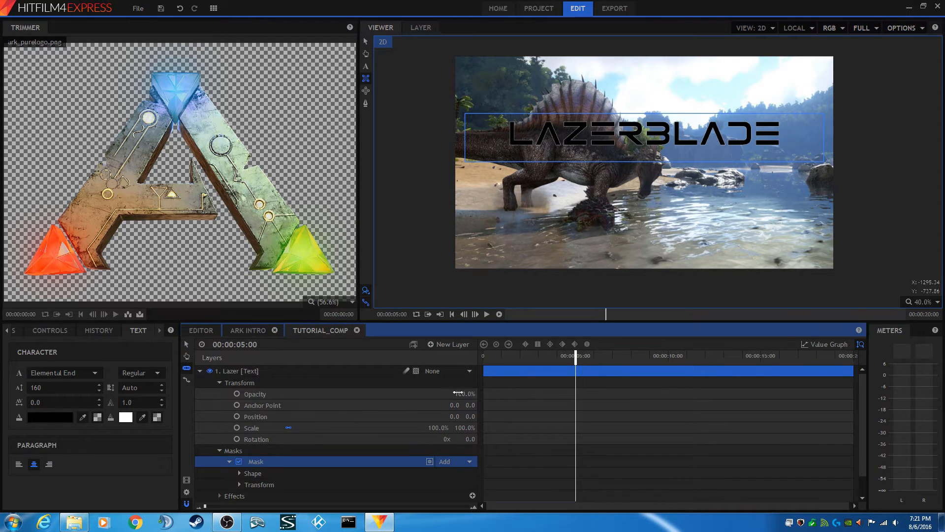
pyautogui.click(577, 372)
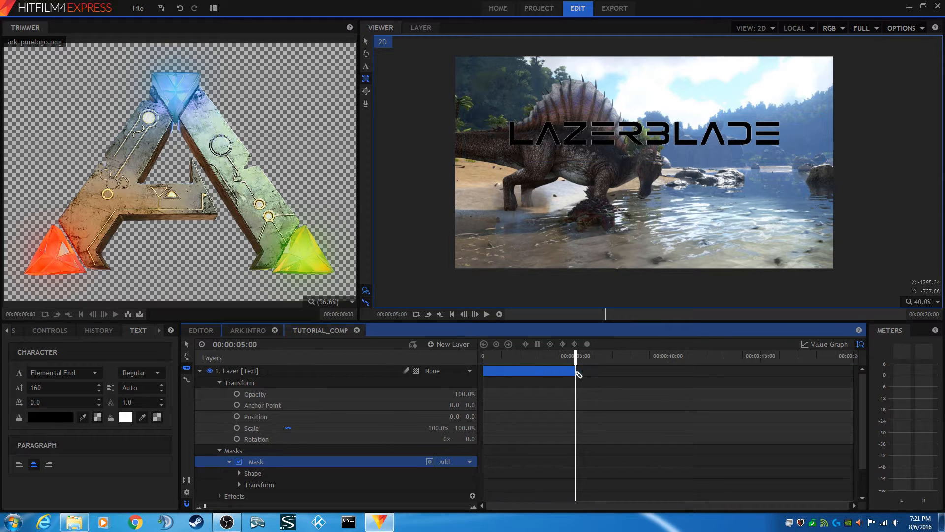
# Step: Delete the sliced Lazer segment that starts at 00:00:05:00
pyautogui.click(199, 371)
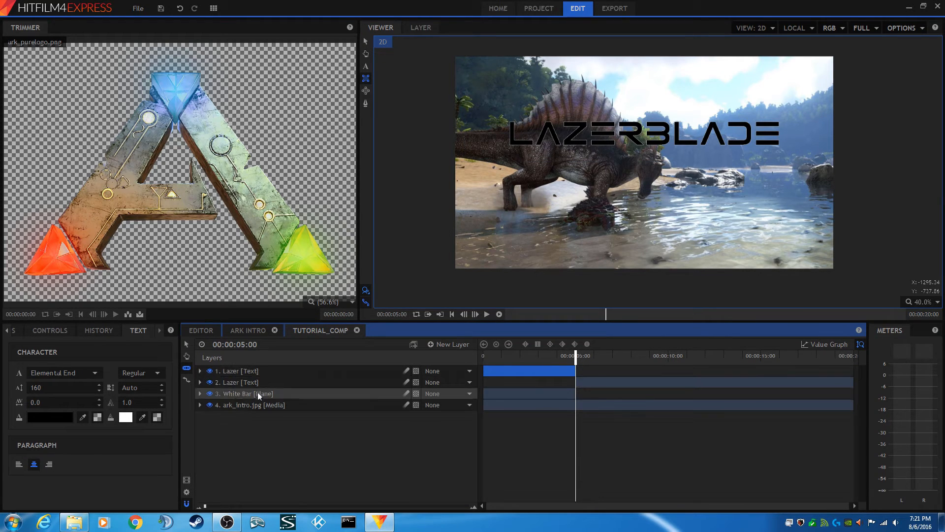
pyautogui.click(256, 382)
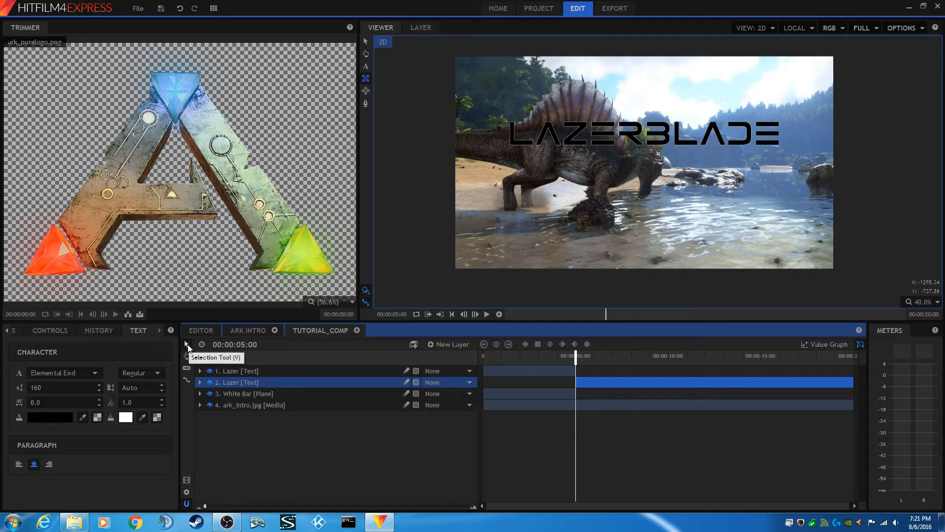
pyautogui.press('Delete')
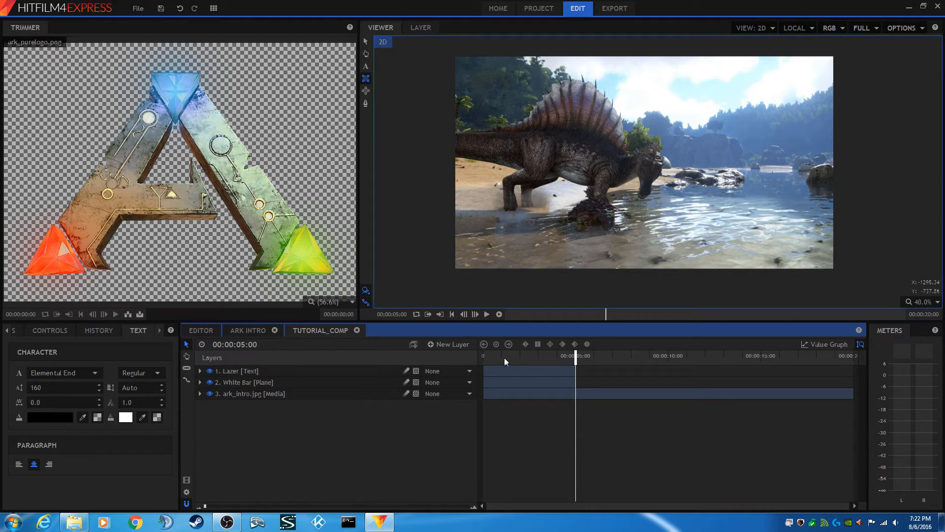
# Step: Keyframe the Lazer layer's Position at 00:00:02:00 with a Y value of -200
pyautogui.click(451, 314)
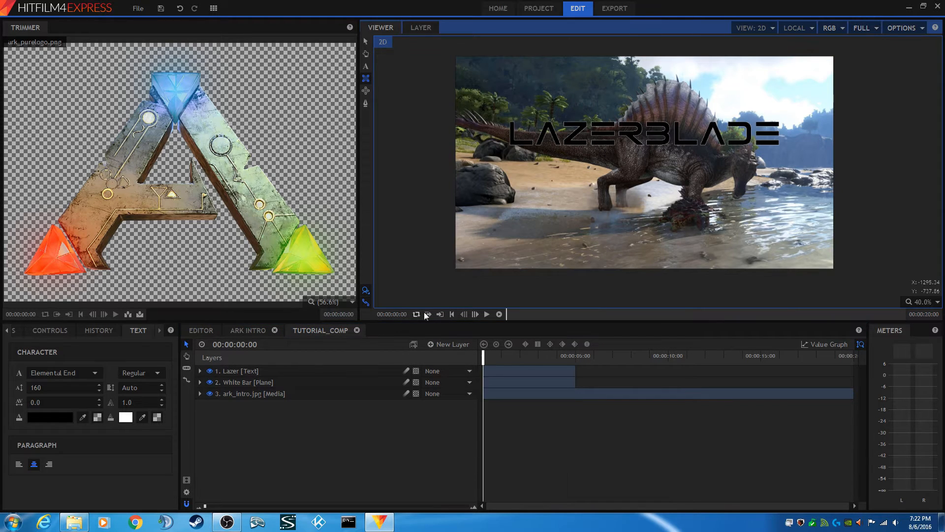
pyautogui.click(218, 371)
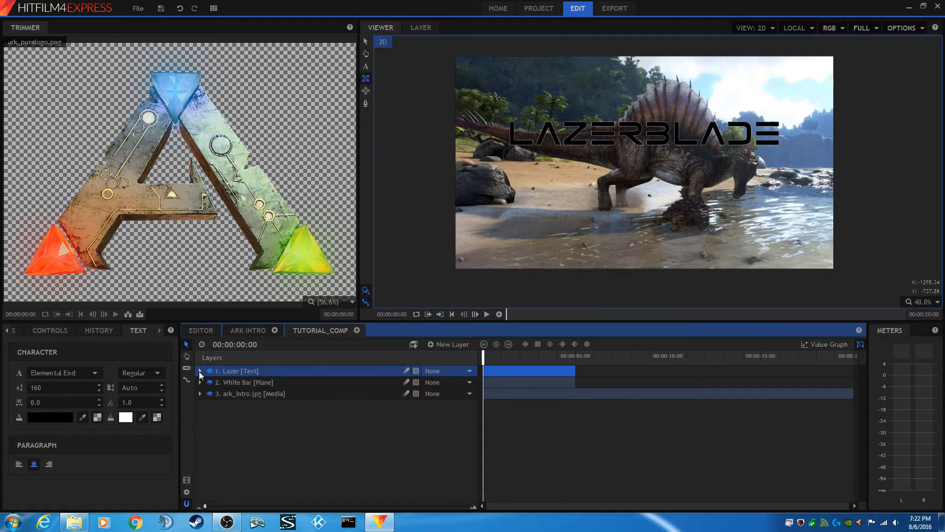
pyautogui.click(199, 372)
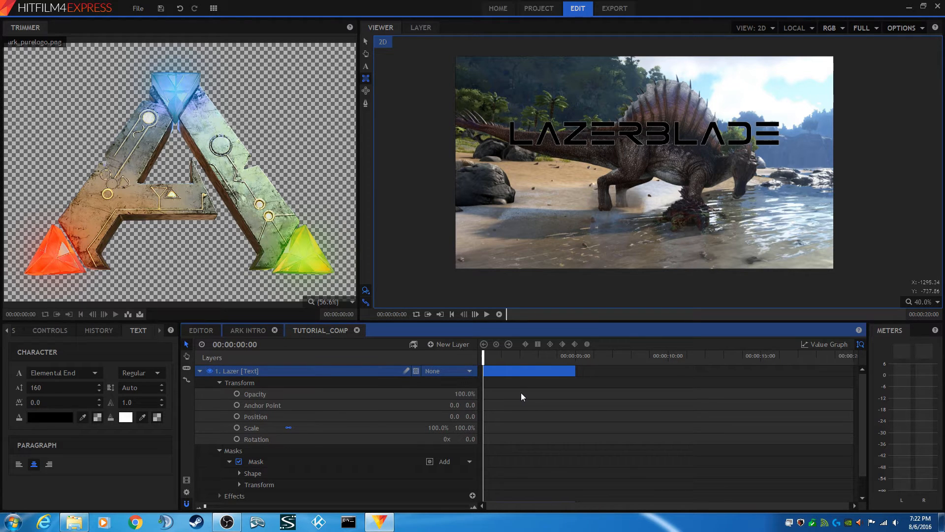
pyautogui.click(519, 355)
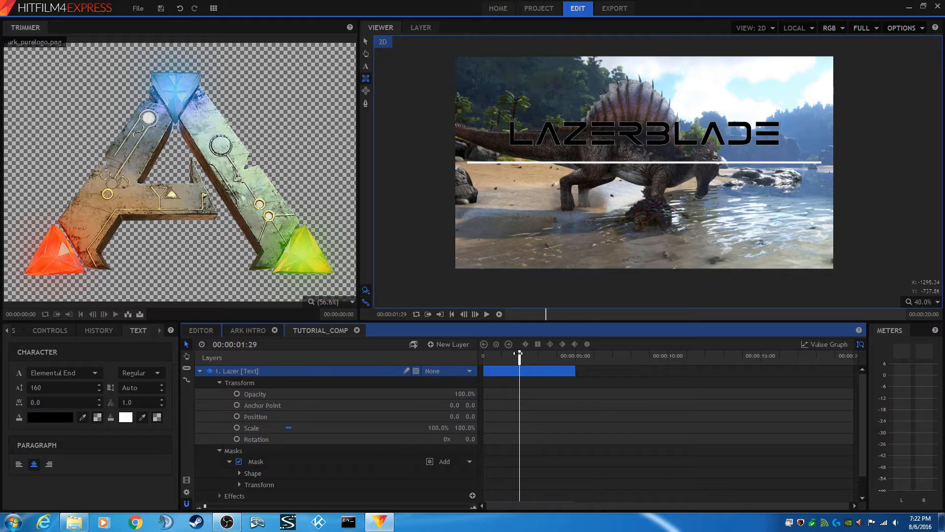
pyautogui.click(475, 313)
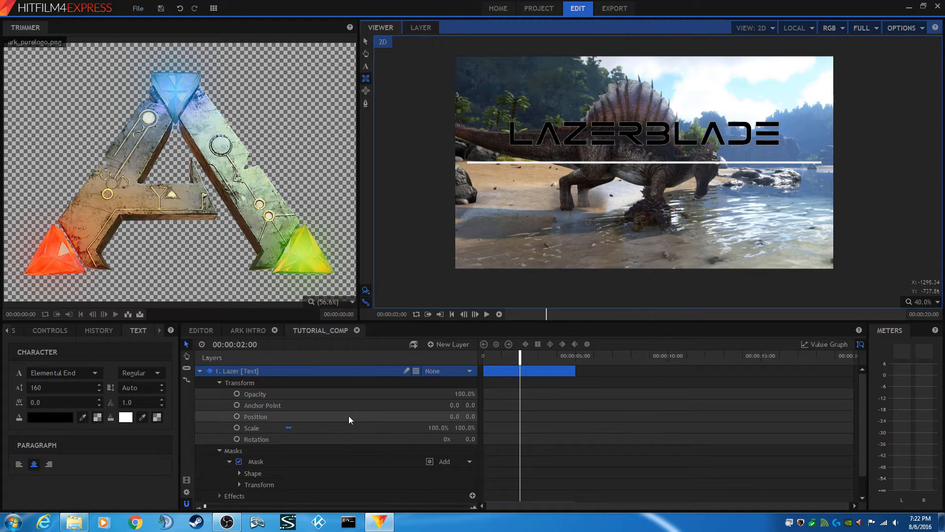
pyautogui.click(236, 416)
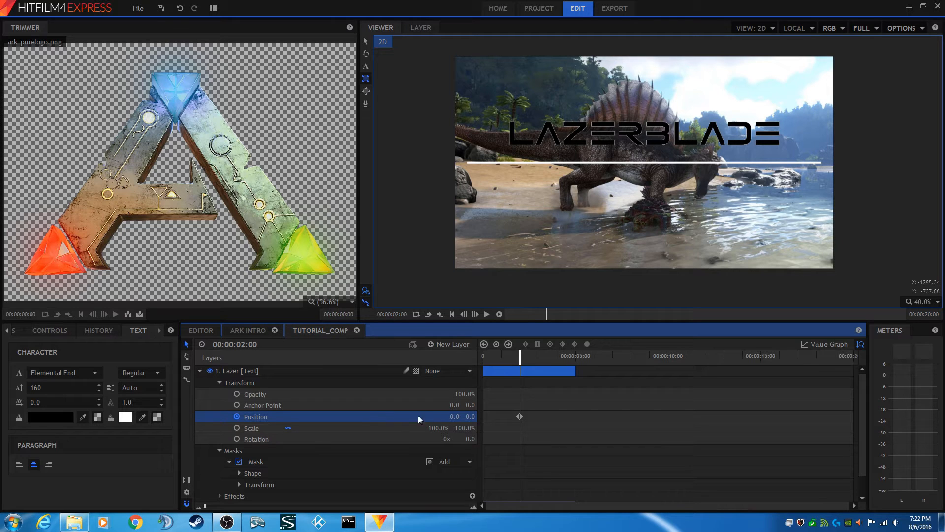
pyautogui.click(470, 416)
pyautogui.write('-200')
pyautogui.click(415, 407)
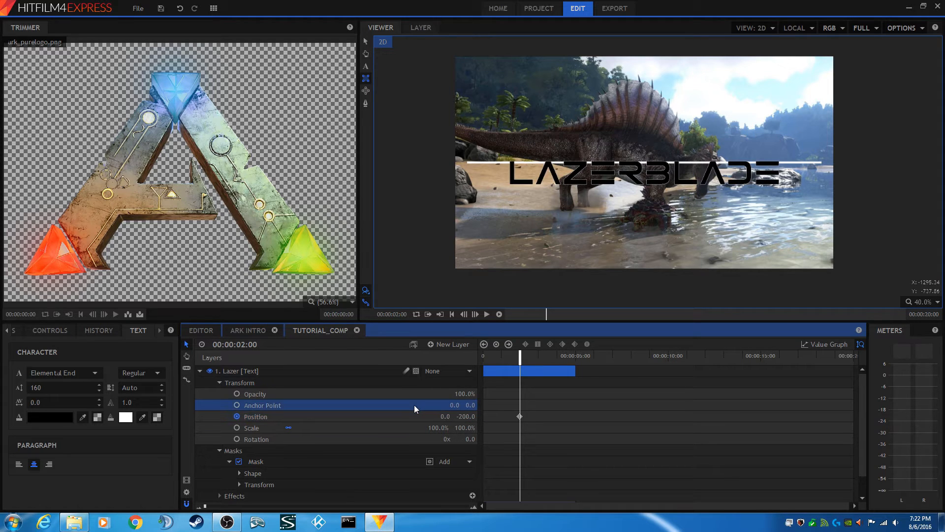
# Step: Set the Y position in the Lazer mask's own Transform to 200, then reselect the Lazer layer
pyautogui.click(256, 464)
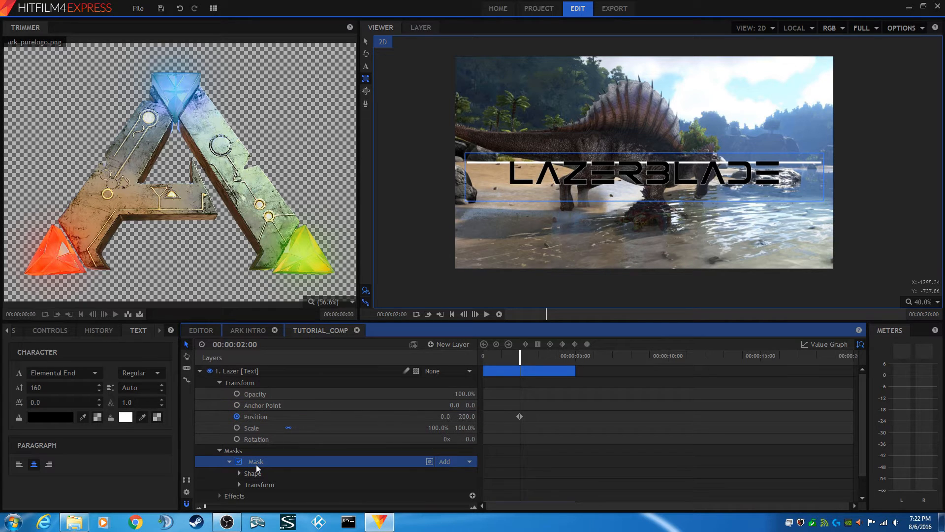
pyautogui.click(239, 485)
pyautogui.scroll(-4, 256, 468)
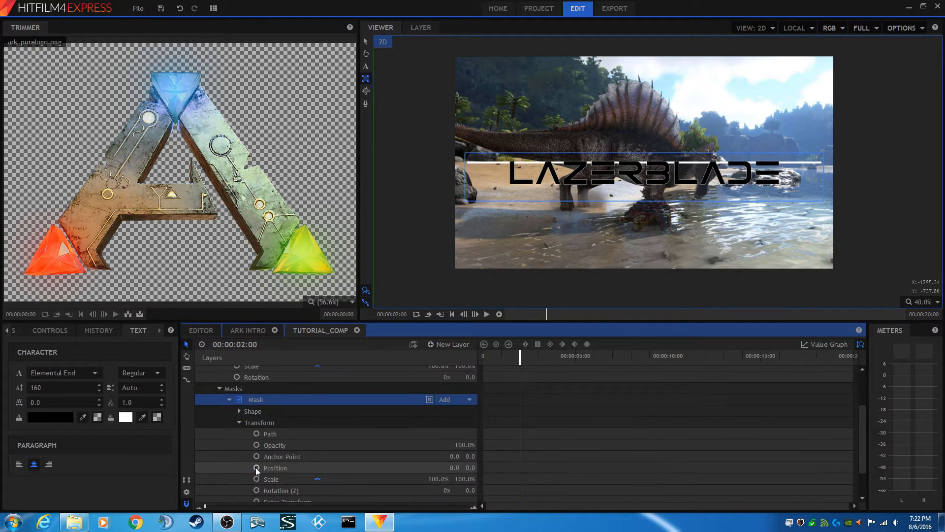
pyautogui.click(470, 436)
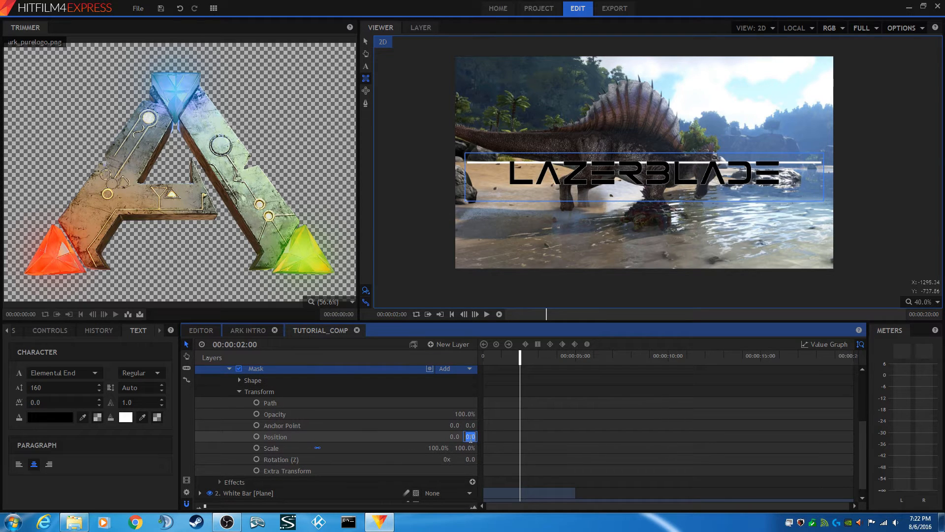
pyautogui.write('200')
pyautogui.click(435, 427)
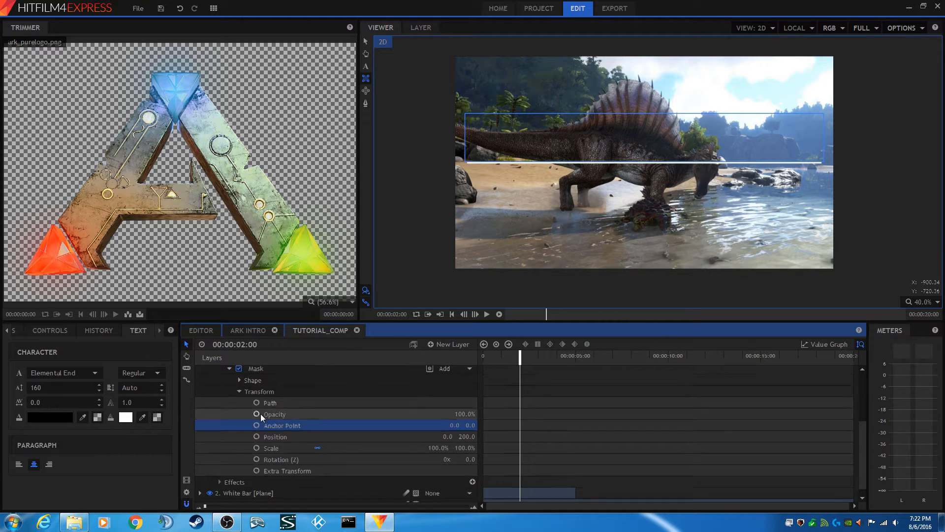
pyautogui.scroll(3, 261, 414)
pyautogui.scroll(2, 259, 414)
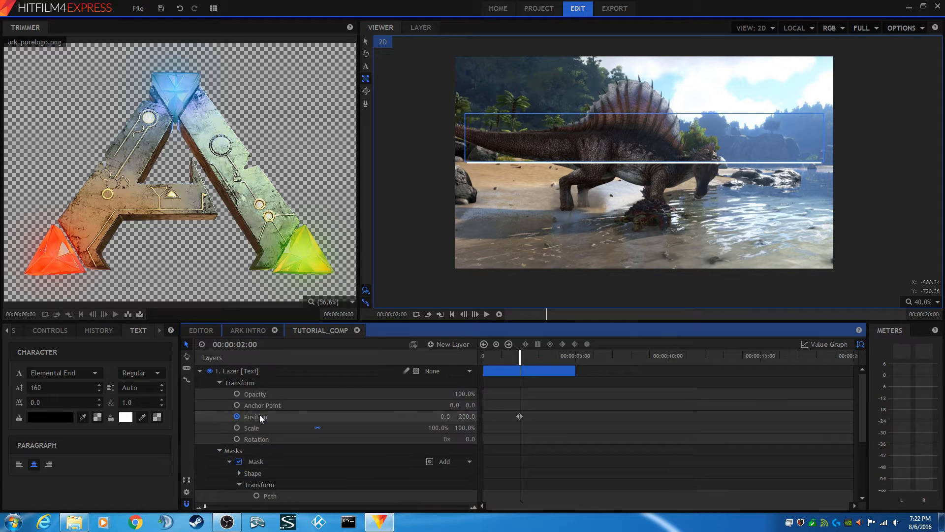
pyautogui.click(238, 374)
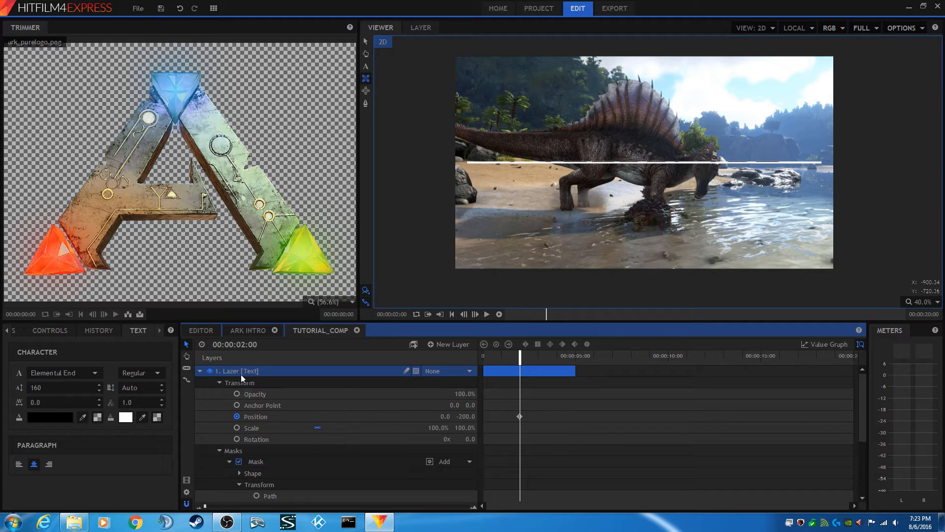
# Step: Set the Y value of the Lazer layer's Position keyframe at 00:00:02:00 to -210
pyautogui.click(465, 417)
pyautogui.click(464, 417)
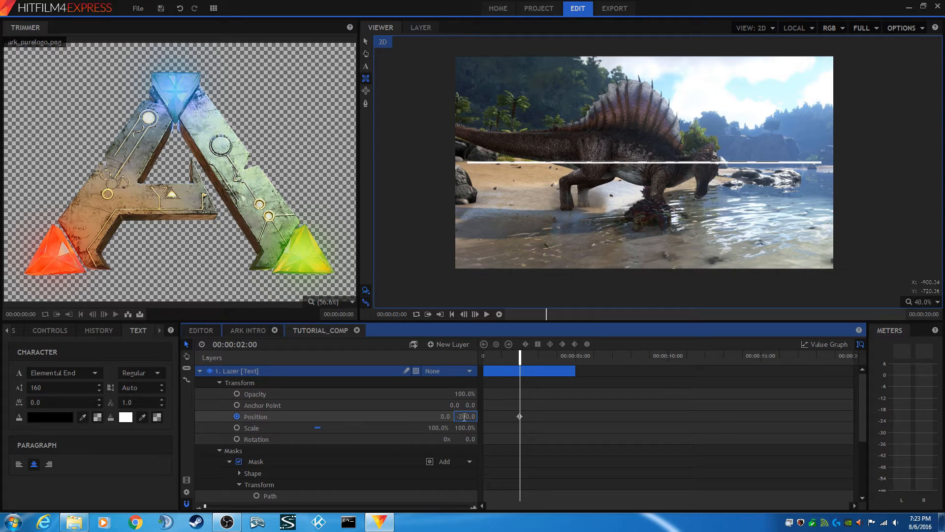
pyautogui.moveTo(463, 417); pyautogui.dragTo(468, 417)
# Step: Set the Y position in the Lazer mask's own Transform to 210, then reselect the Lazer layer
pyautogui.scroll(-5, 461, 423)
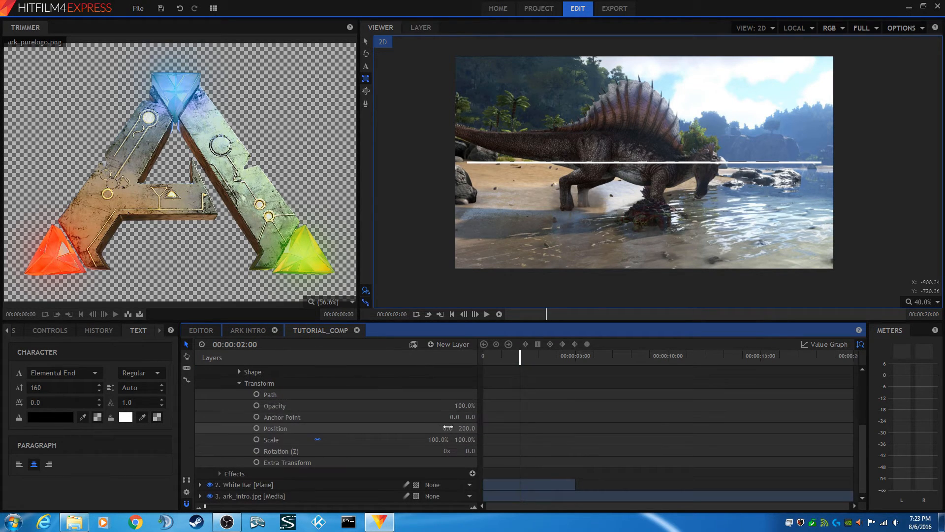
pyautogui.click(460, 428)
pyautogui.click(466, 426)
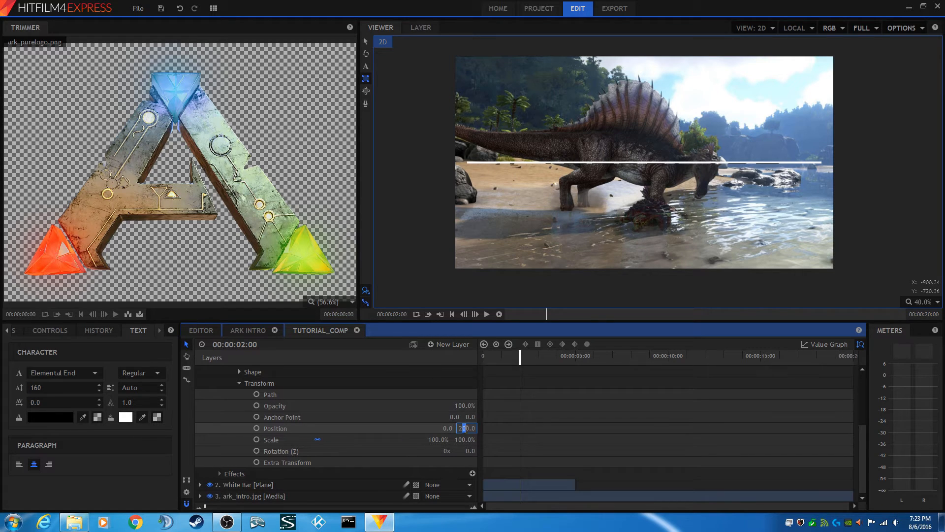
pyautogui.click(464, 417)
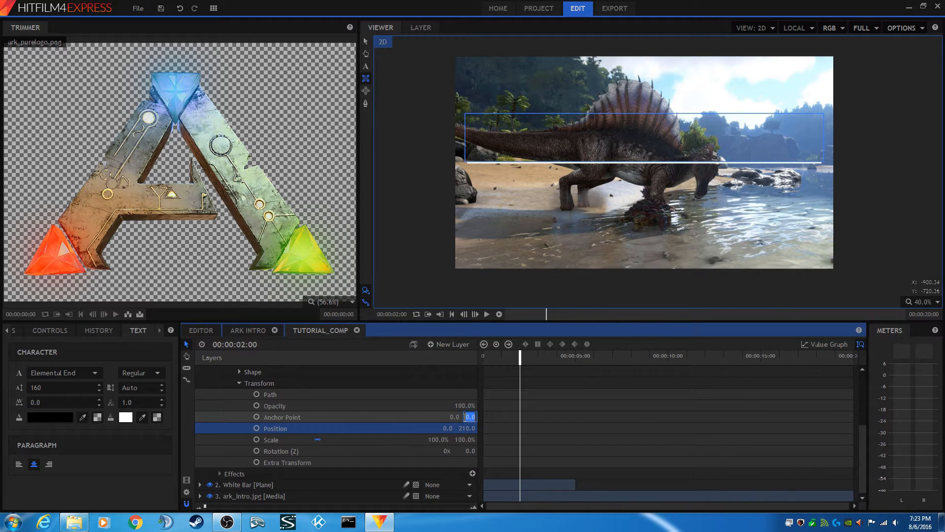
pyautogui.scroll(5, 296, 418)
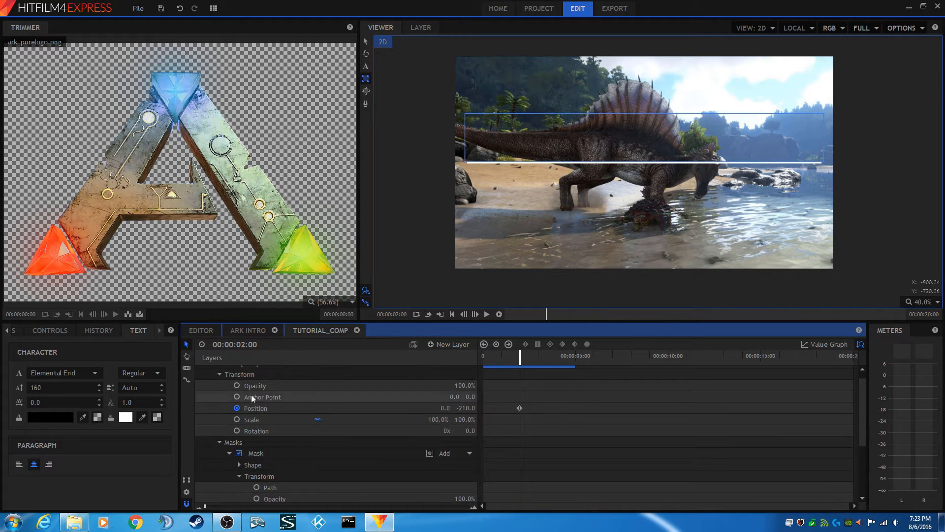
pyautogui.click(249, 370)
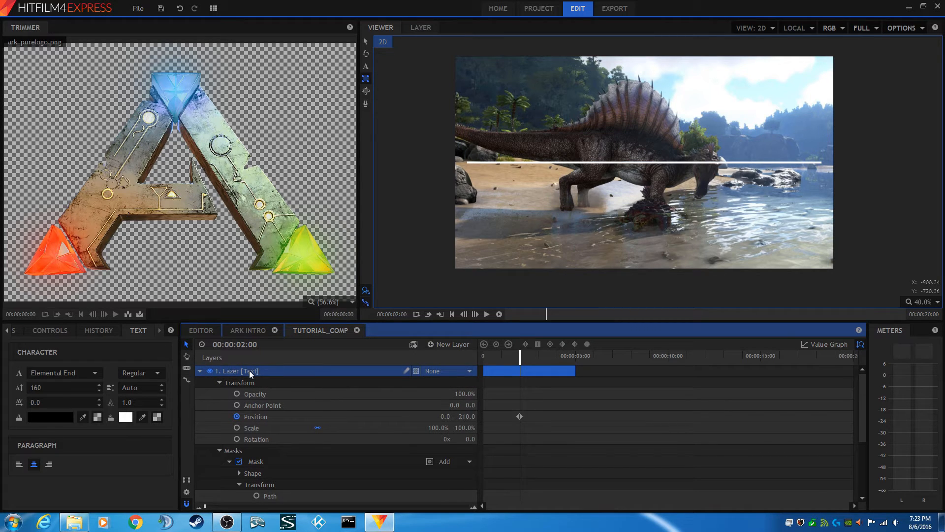
# Step: Keyframe the Lazer layer's Position at 00:00:03:00 with a Y value of 0
pyautogui.click(538, 352)
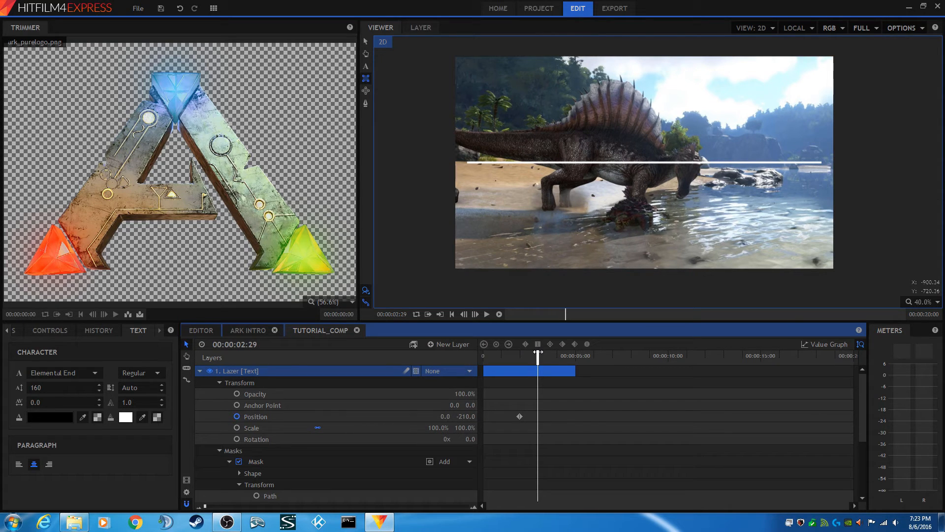
pyautogui.click(475, 314)
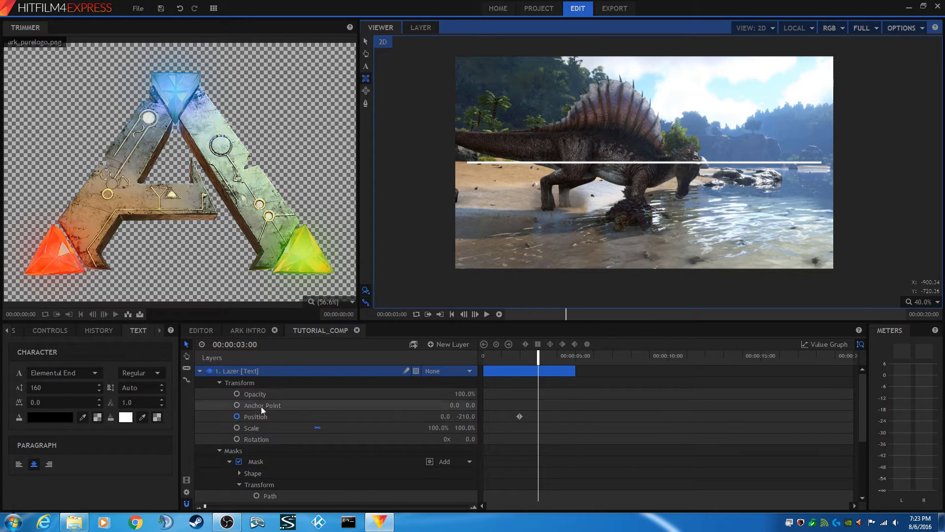
pyautogui.click(270, 373)
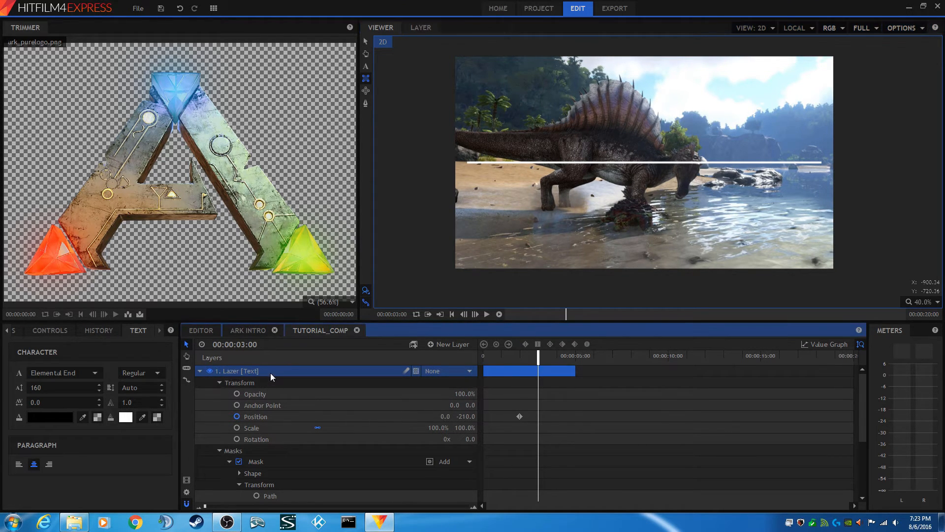
pyautogui.click(271, 415)
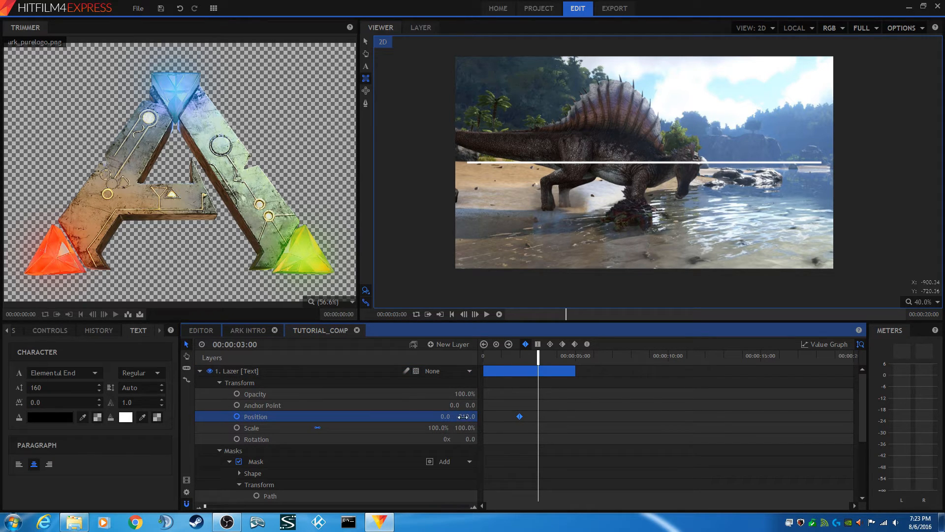
pyautogui.click(464, 416)
pyautogui.write('0')
pyautogui.click(424, 407)
# Step: Set the Y position in the Lazer mask's own Transform to 0 without keyframing it
pyautogui.scroll(-5, 392, 425)
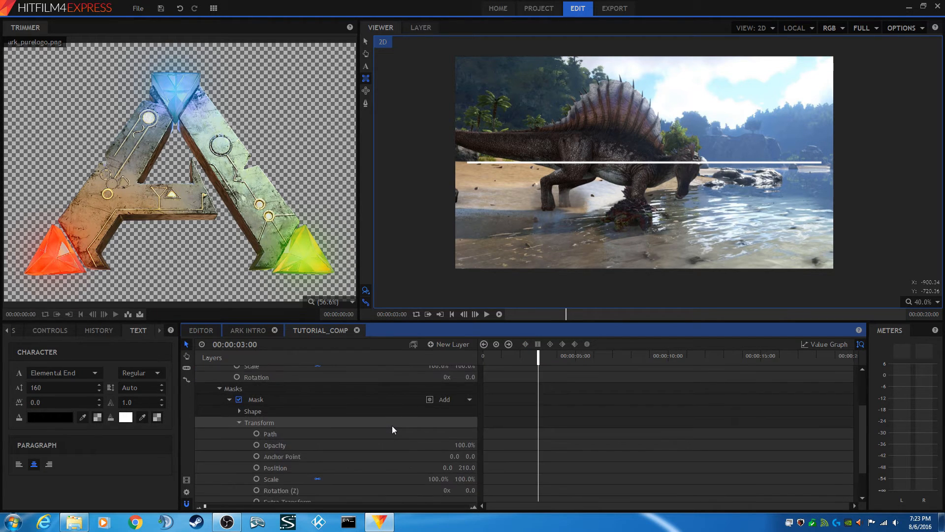
pyautogui.click(464, 428)
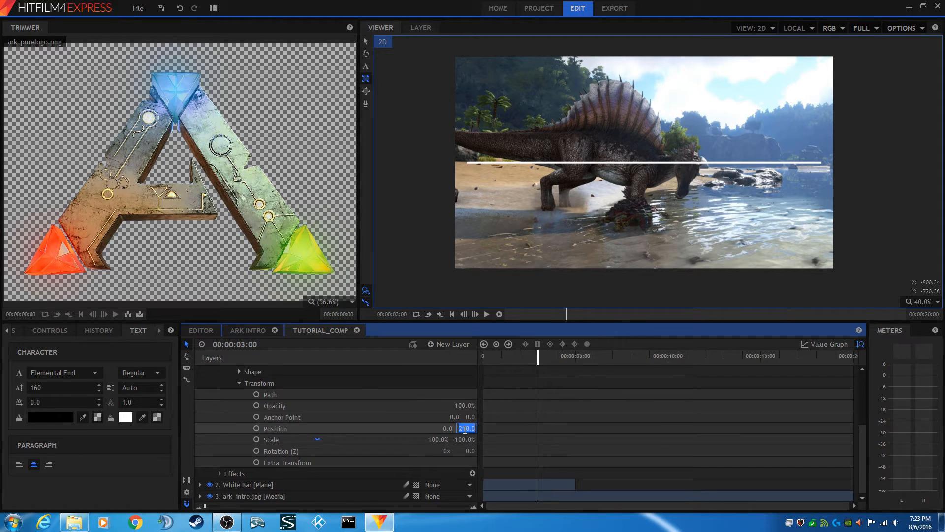
pyautogui.write('0')
pyautogui.click(430, 418)
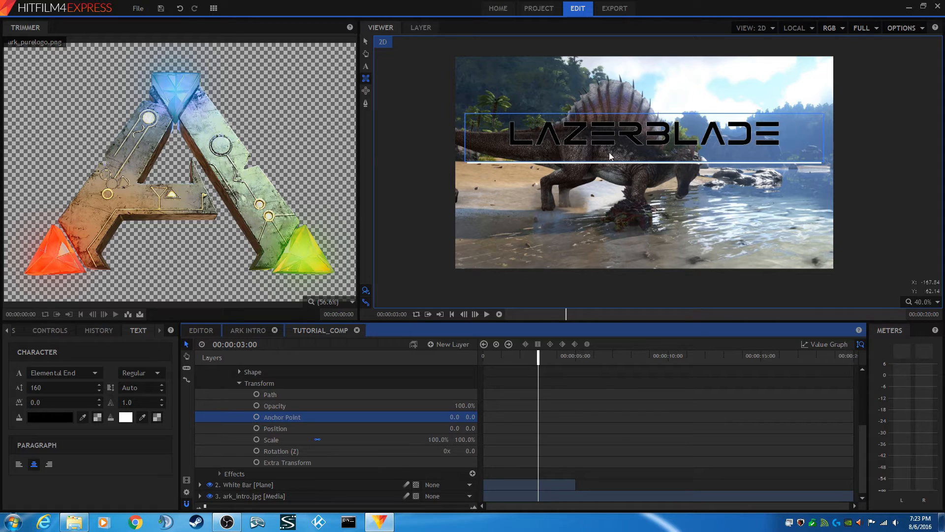
# Step: Check the composite at 00:00:00:00 and look through the Lazer layer's Transform and Mask properties
pyautogui.click(452, 314)
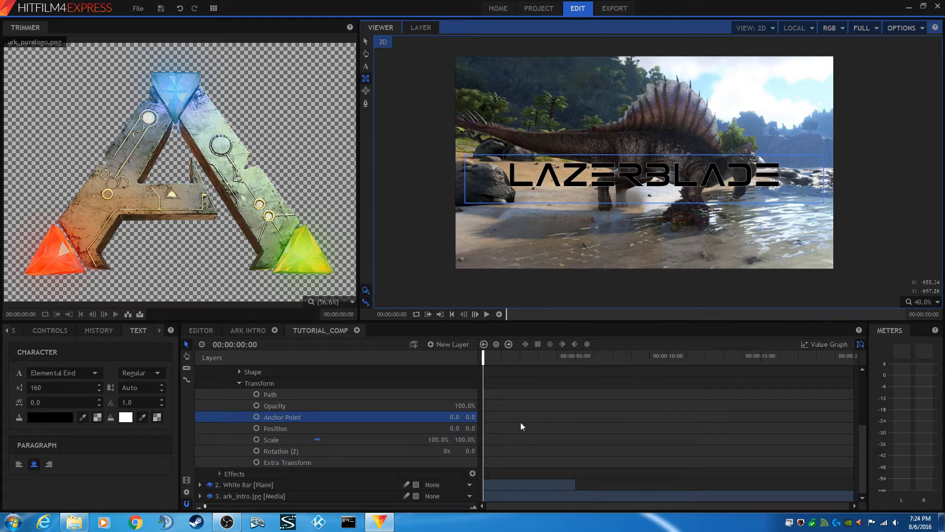
pyautogui.scroll(3, 259, 448)
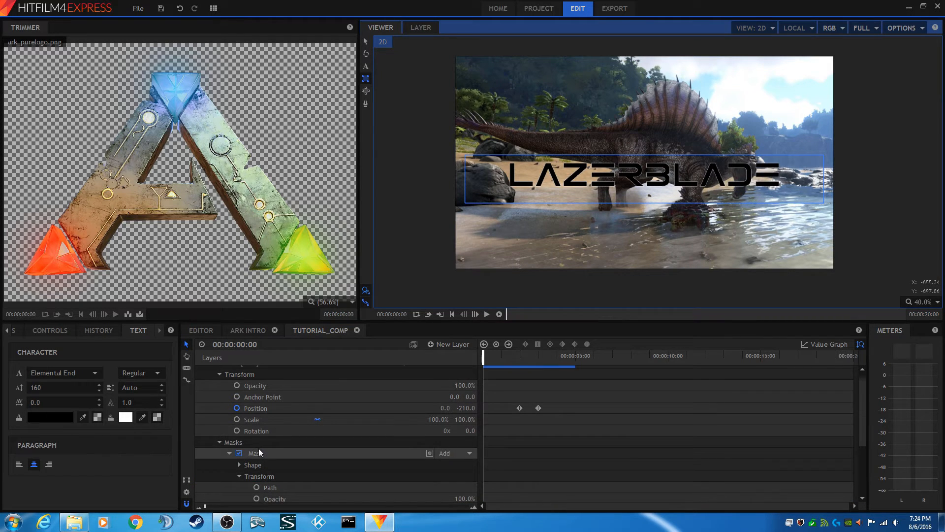
pyautogui.scroll(1, 231, 388)
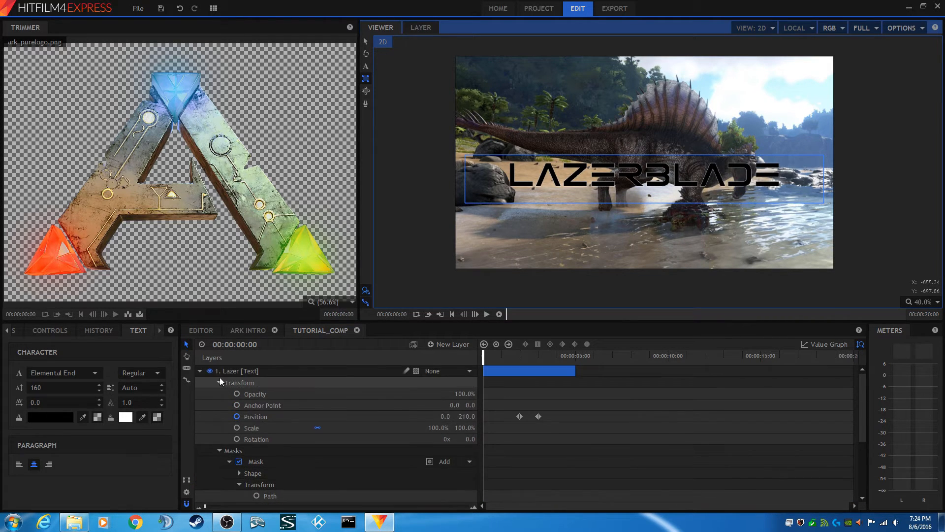
pyautogui.click(199, 371)
pyautogui.click(237, 383)
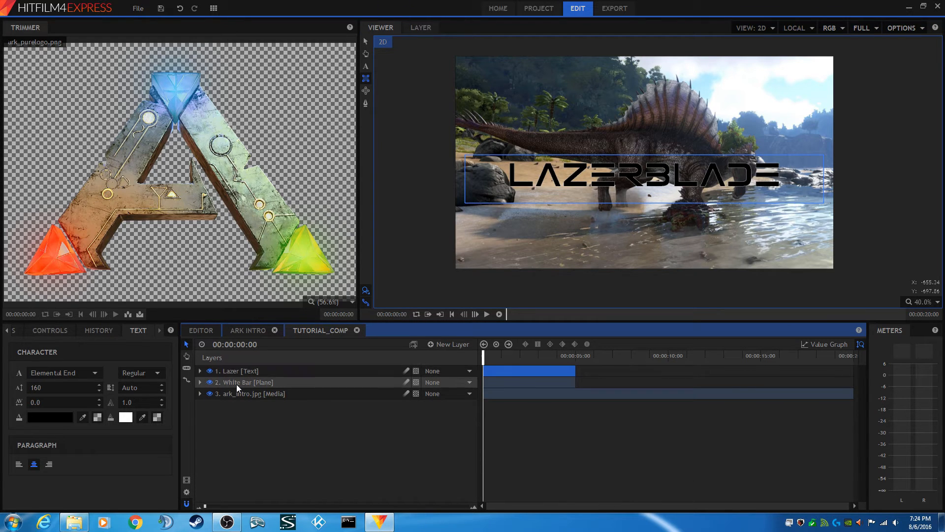
pyautogui.click(238, 373)
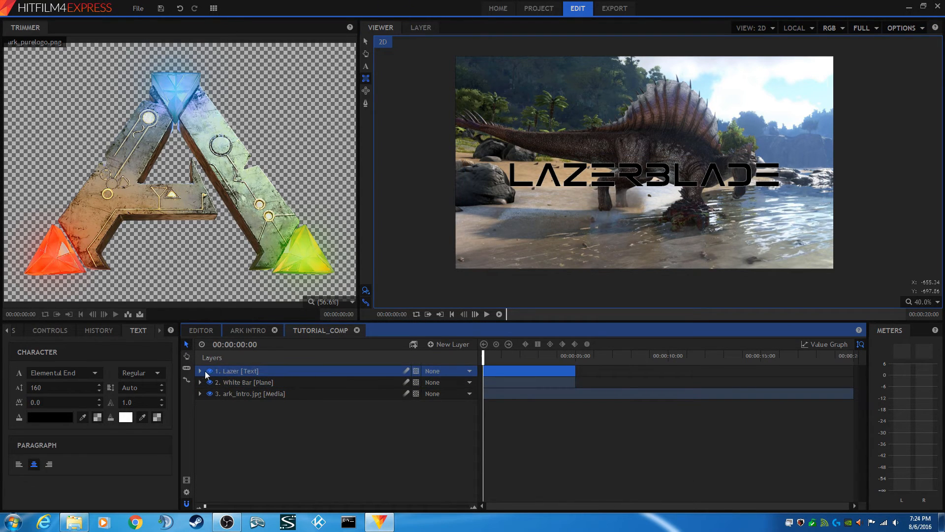
pyautogui.click(201, 372)
pyautogui.scroll(-3, 258, 439)
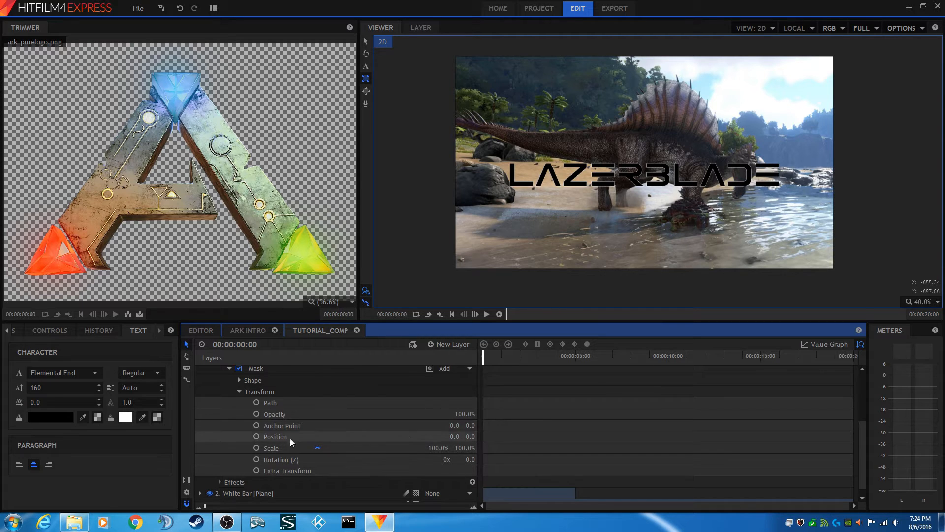
# Step: Keyframe the Lazer mask's Position at 00:00:00:00 with a Y value of 210
pyautogui.click(256, 437)
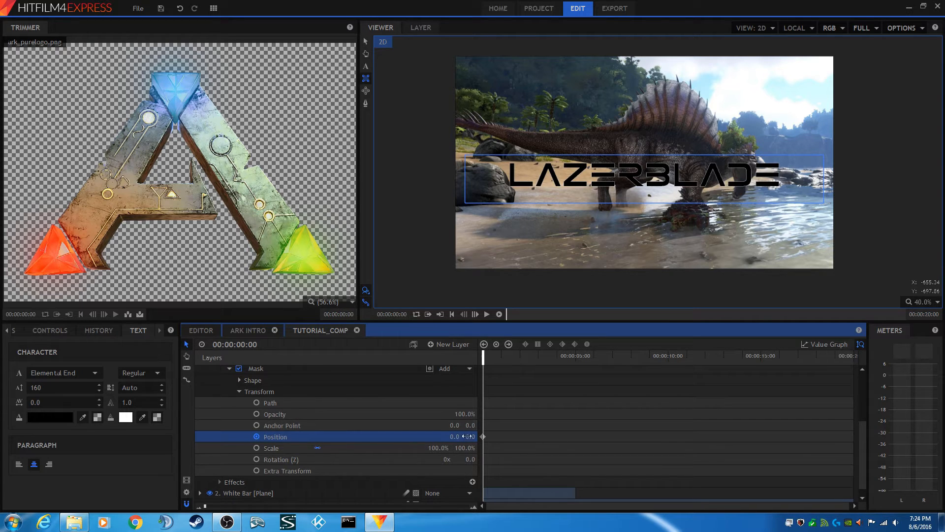
pyautogui.click(470, 436)
pyautogui.write('210')
pyautogui.click(419, 425)
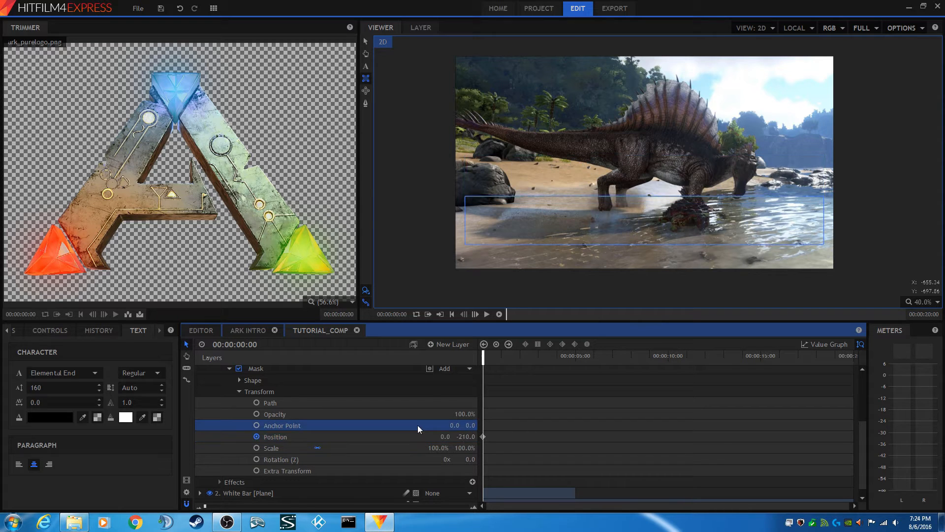
pyautogui.click(462, 437)
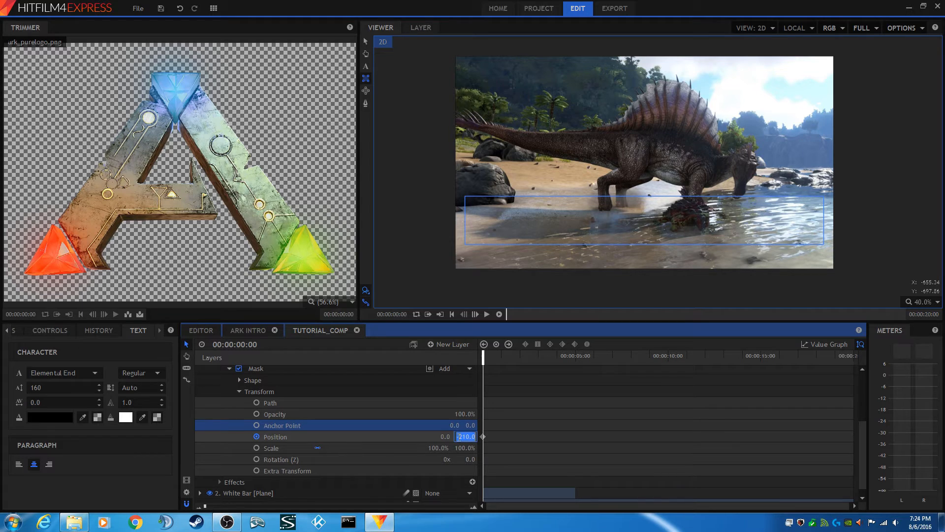
pyautogui.press('BackSpace')
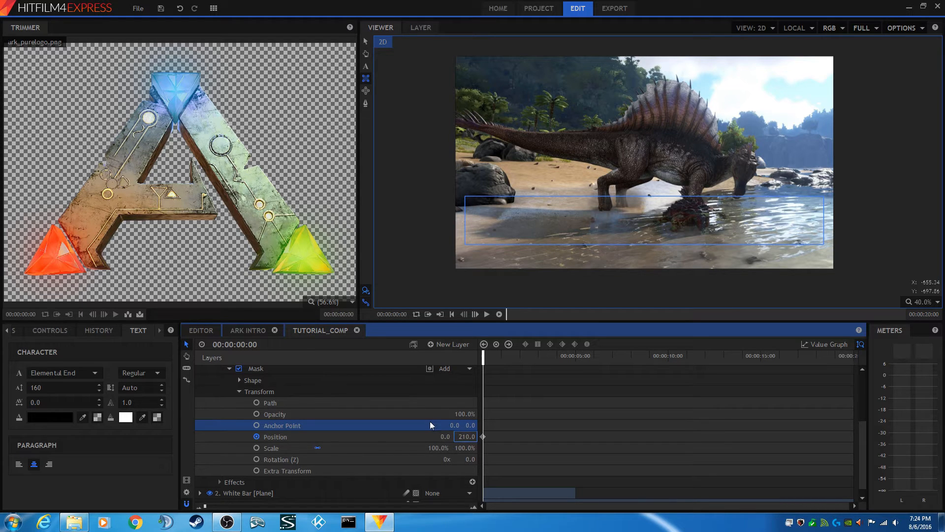
pyautogui.press('Return')
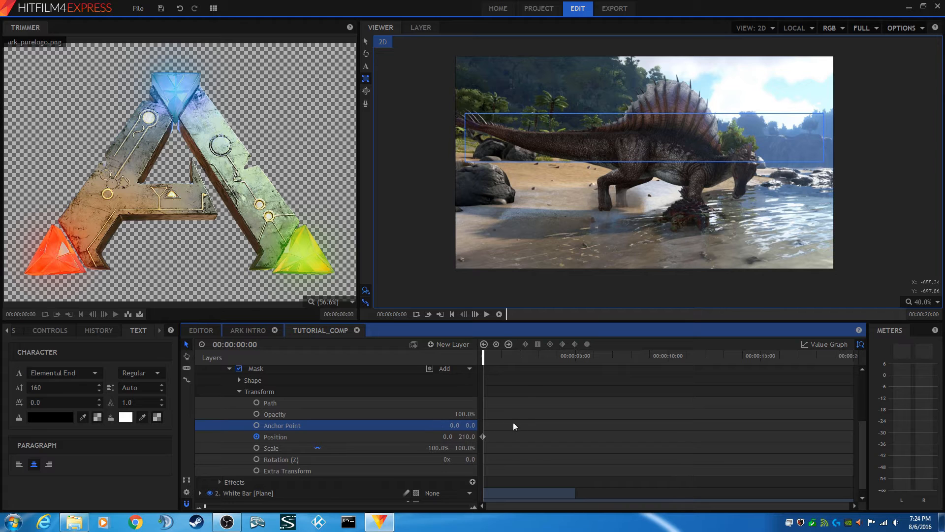
# Step: Move the Lazer mask's Position keyframe from the start of the timeline to exactly 00:00:02:00
pyautogui.click(521, 353)
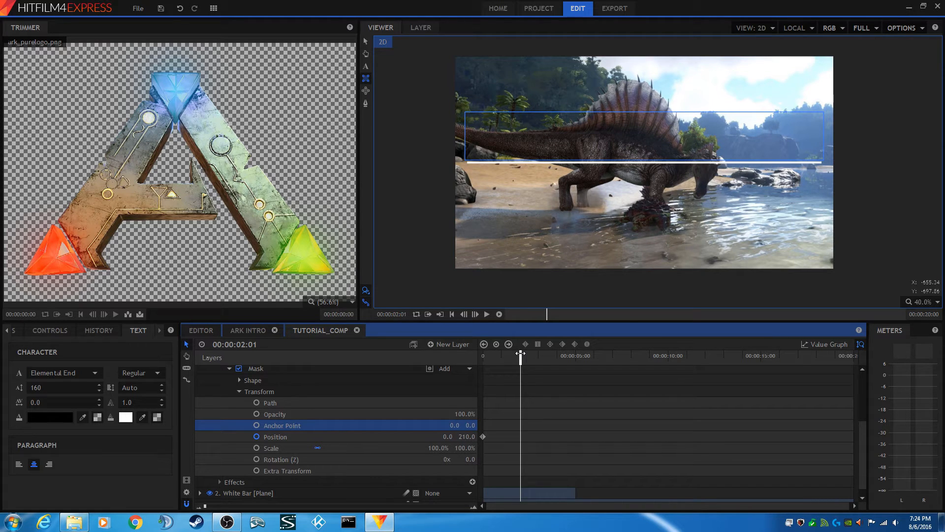
pyautogui.click(464, 313)
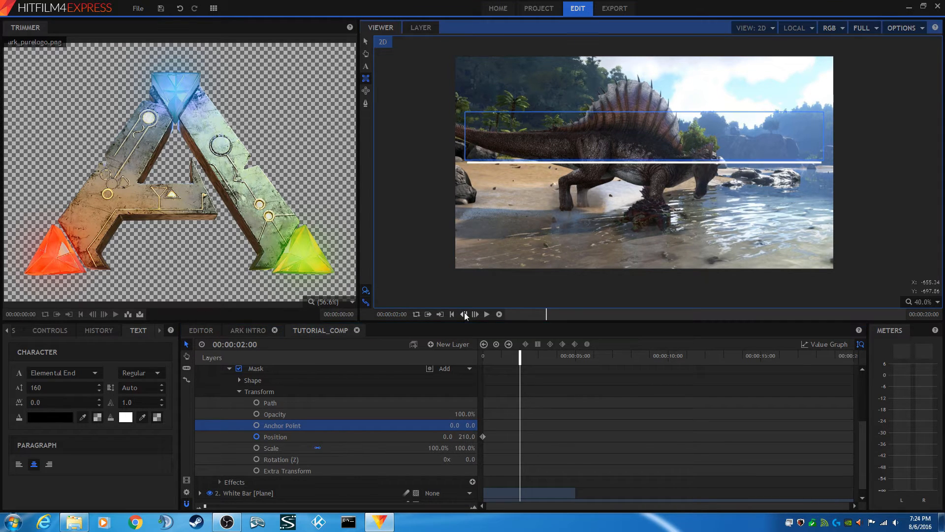
pyautogui.click(482, 436)
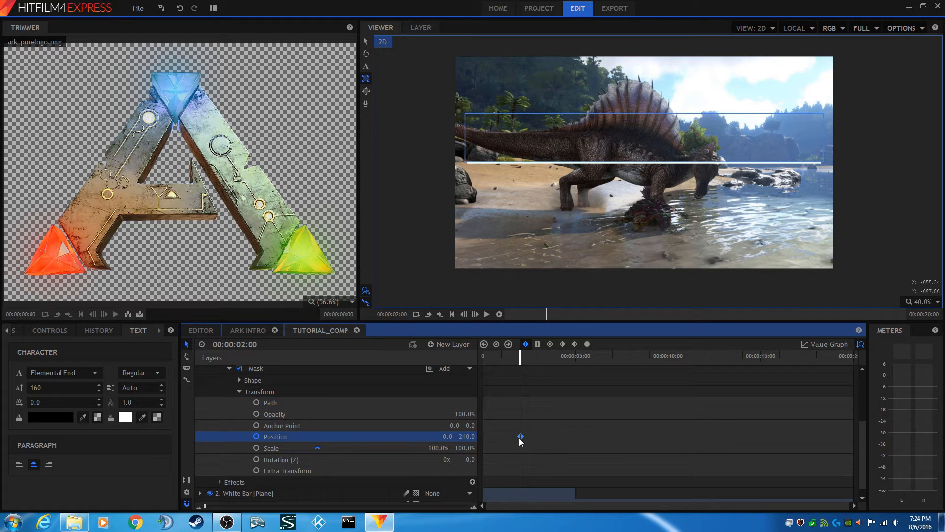
pyautogui.click(474, 507)
pyautogui.click(474, 507)
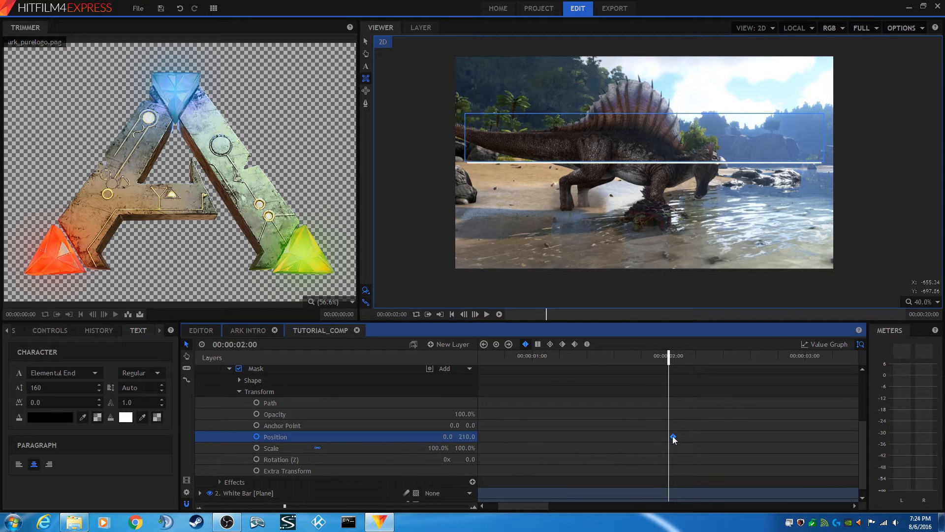
pyautogui.moveTo(672, 437); pyautogui.dragTo(668, 437)
# Step: Keyframe the Lazer mask's Position at 00:00:03:00 with a Y value of 0, then move the playhead to 00:00:01:02
pyautogui.scroll(3, 216, 427)
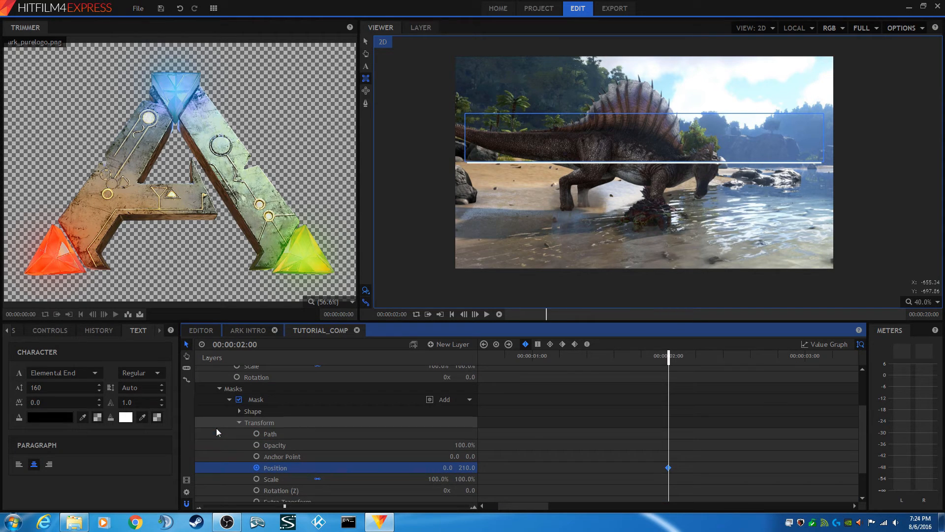
pyautogui.click(693, 356)
pyautogui.click(701, 354)
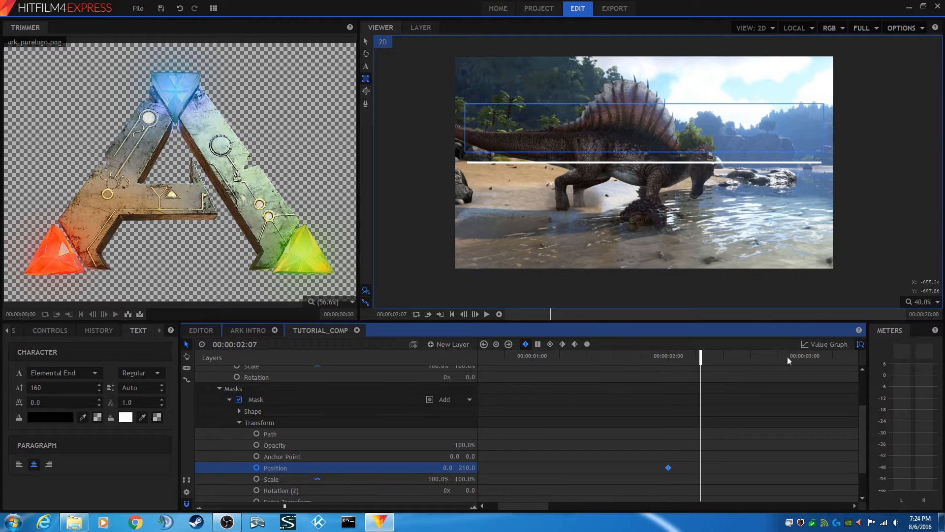
pyautogui.click(805, 355)
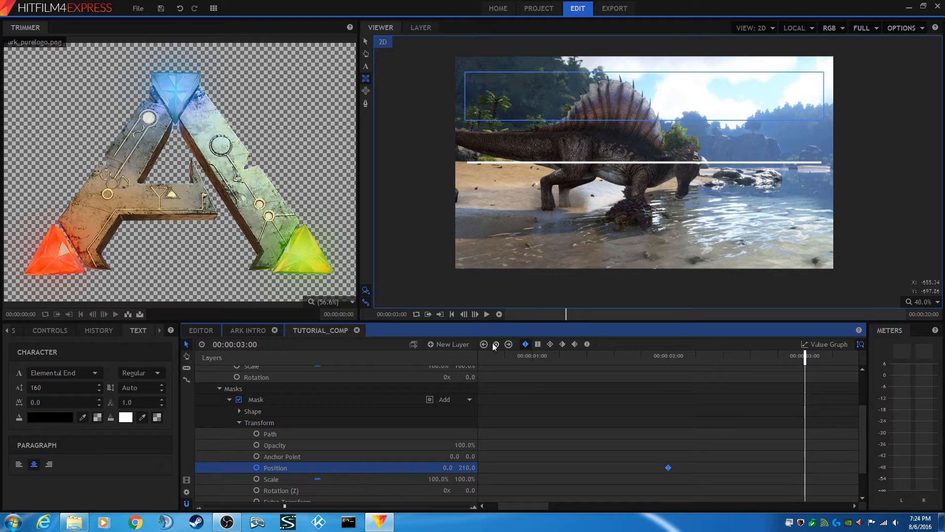
pyautogui.click(467, 468)
pyautogui.write('0')
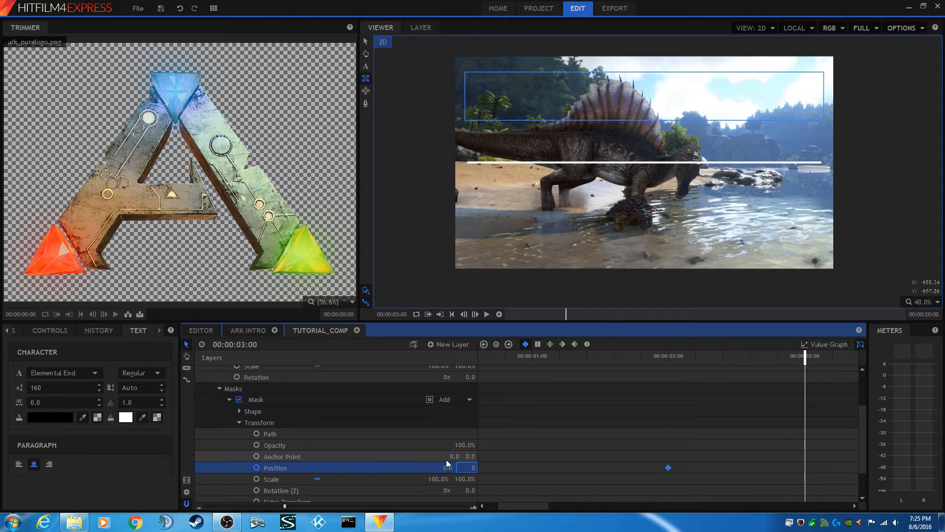
pyautogui.click(437, 456)
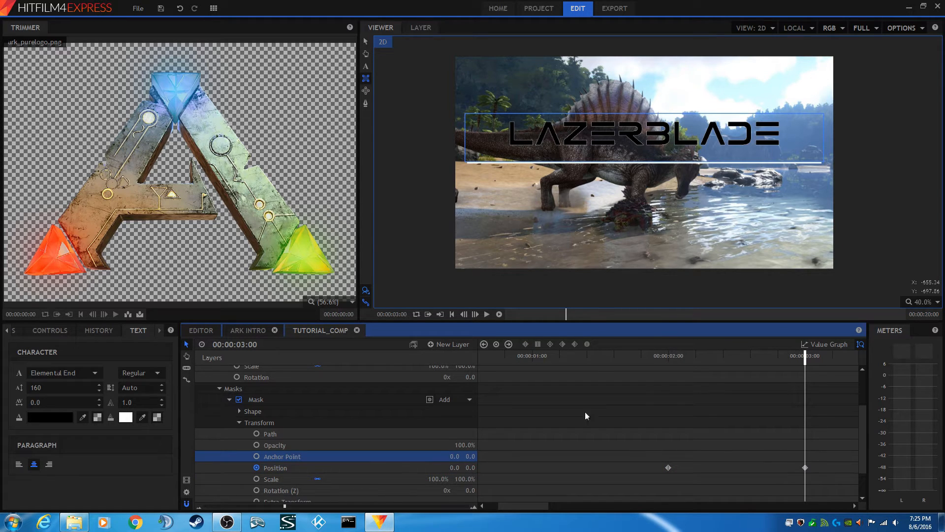
pyautogui.click(544, 356)
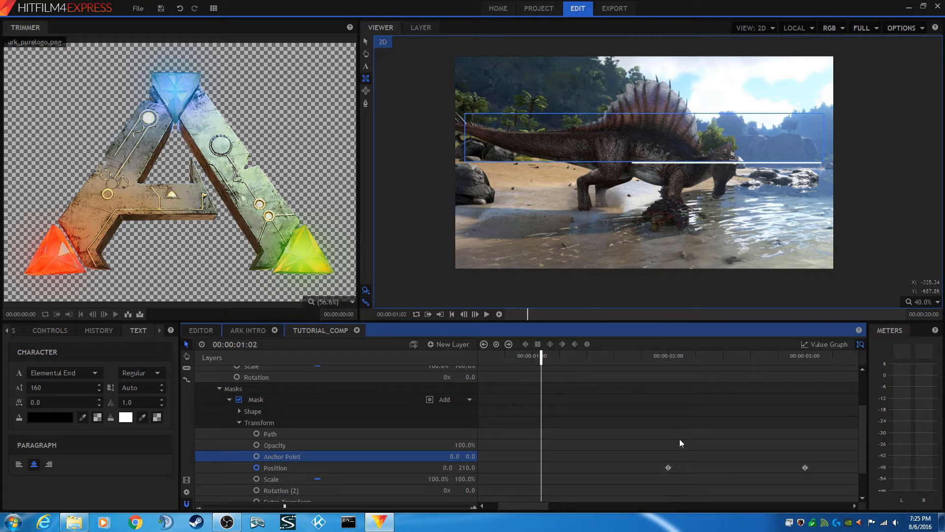
pyautogui.scroll(3, 674, 446)
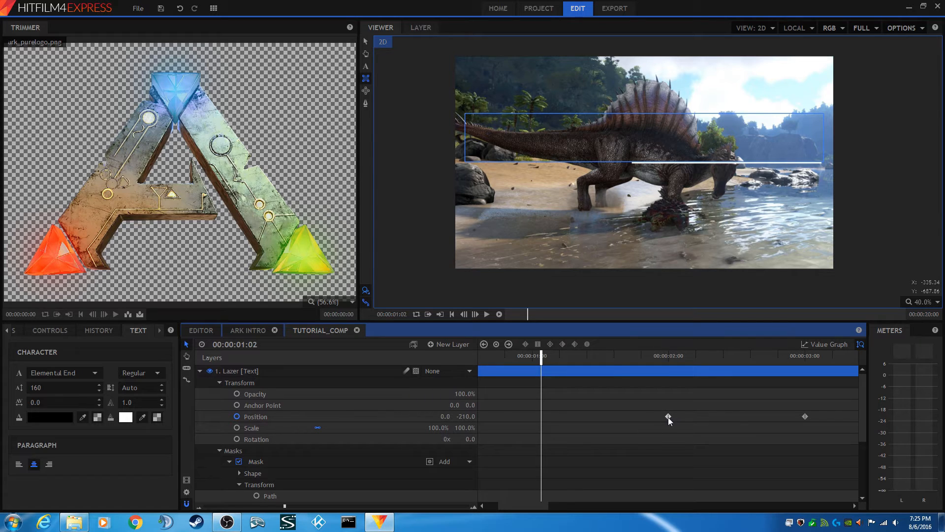
# Step: Check the Lazer layer's and mask's Position keyframes and play the composite from 00:00:00:00 to review the text reveal
pyautogui.scroll(-5, 668, 427)
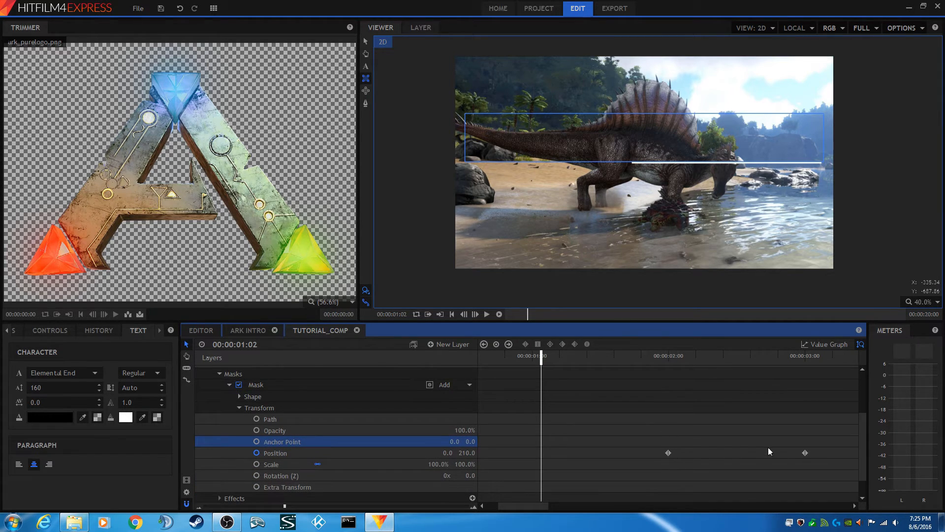
pyautogui.scroll(5, 768, 447)
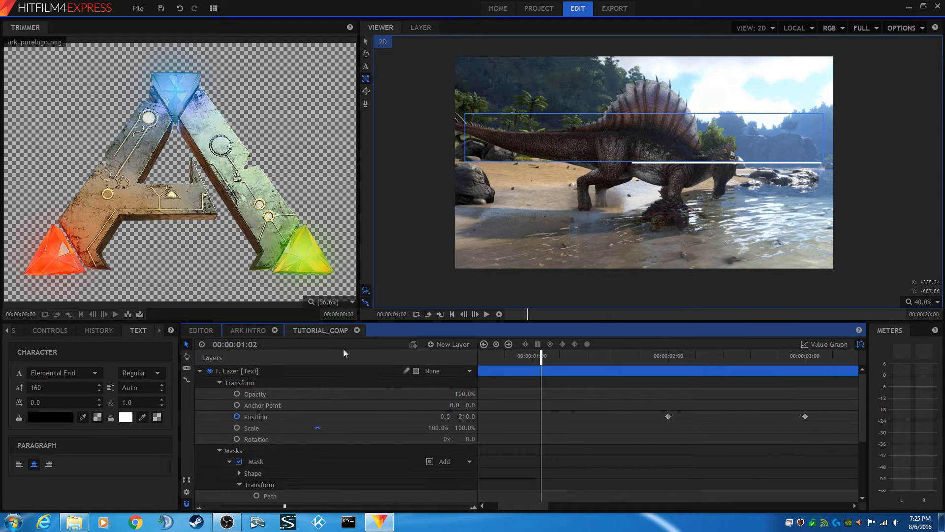
pyautogui.click(452, 314)
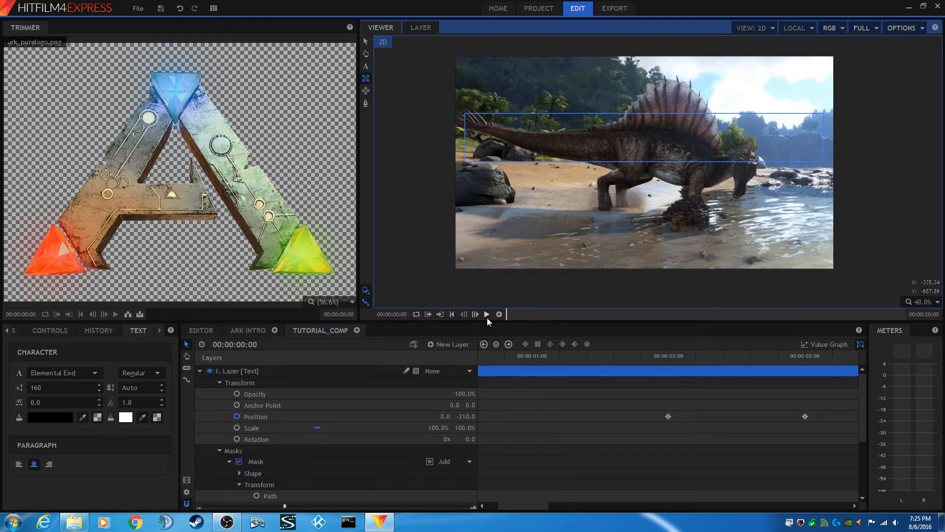
pyautogui.click(486, 314)
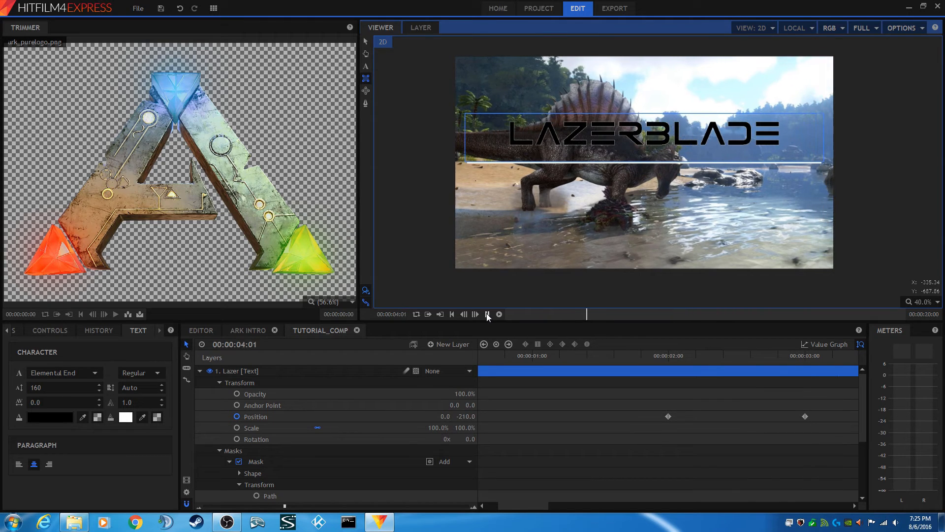
pyautogui.click(486, 314)
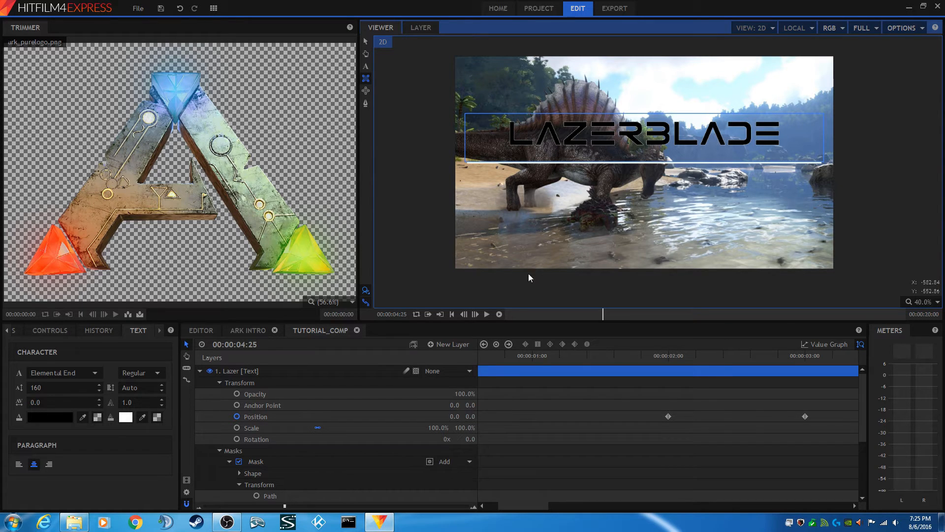
# Step: Collapse the Lazer text layer's properties and duplicate the layer
pyautogui.click(200, 371)
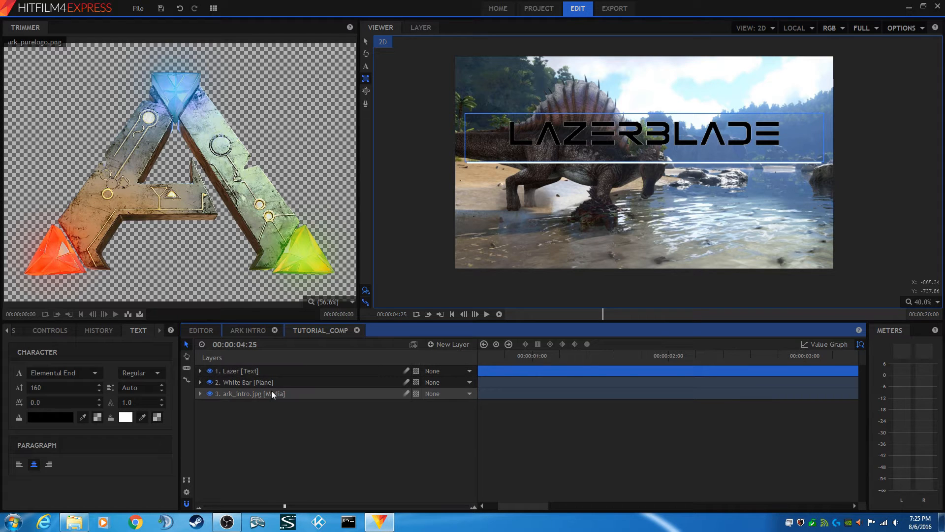
pyautogui.click(242, 372)
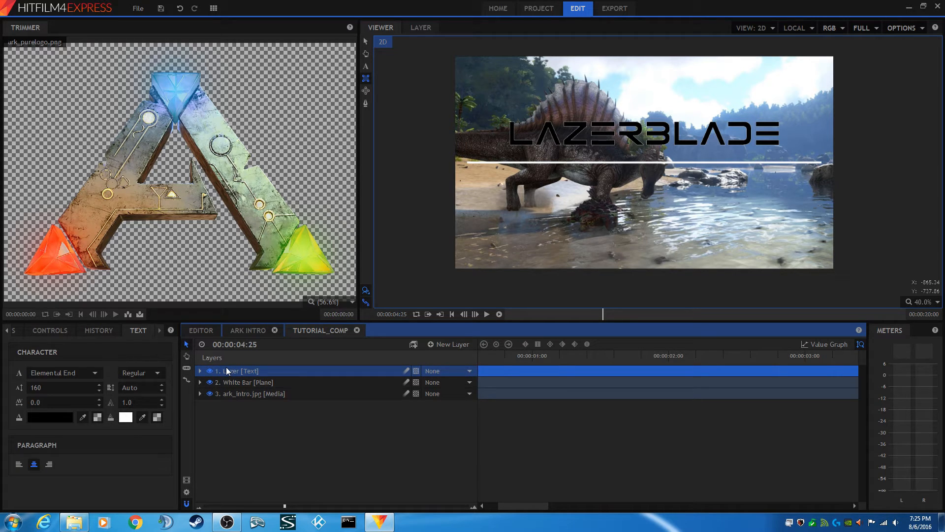
pyautogui.rightClick(229, 373)
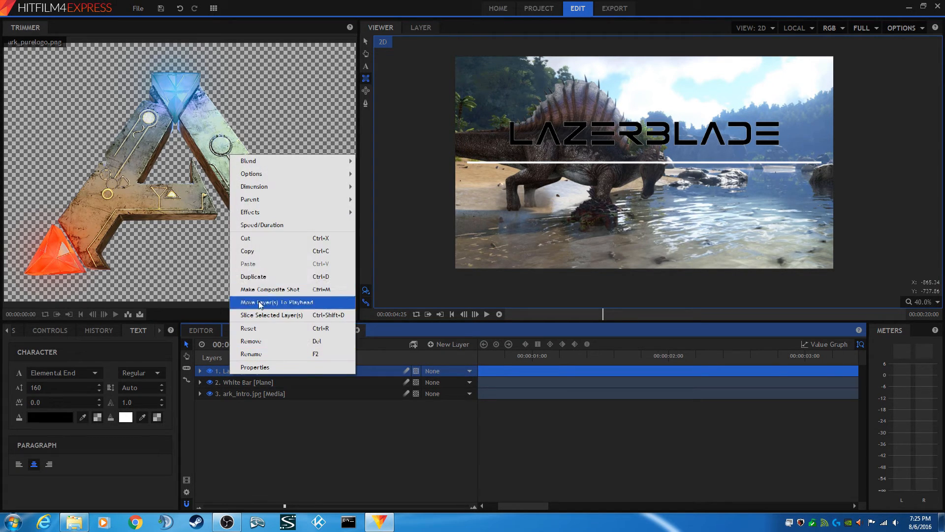
pyautogui.click(274, 278)
# Step: Rename the lower of the two Lazer text layers as Sarek
pyautogui.click(235, 380)
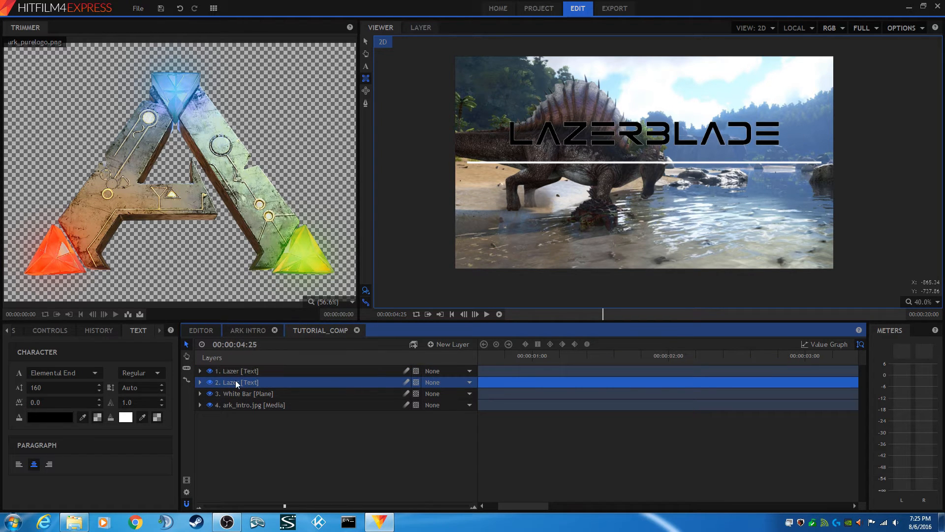
pyautogui.rightClick(236, 380)
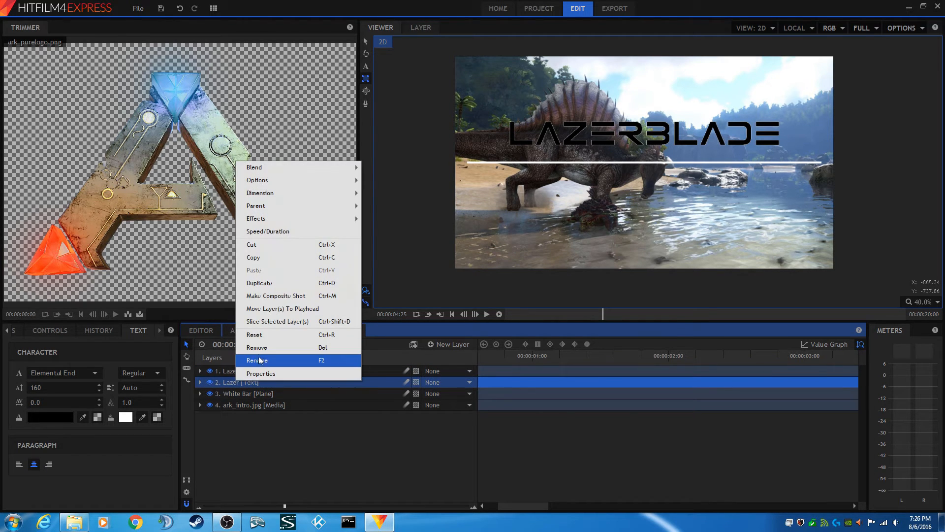
pyautogui.click(259, 360)
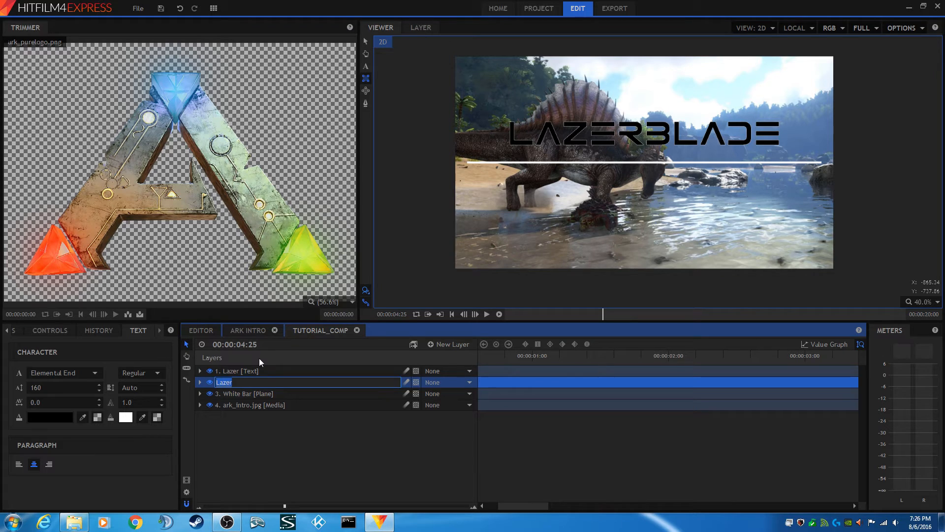
pyautogui.write('Sarek')
pyautogui.click(243, 397)
# Step: Expand the Sarek layer's Transform properties and its mask's Transform properties
pyautogui.click(238, 382)
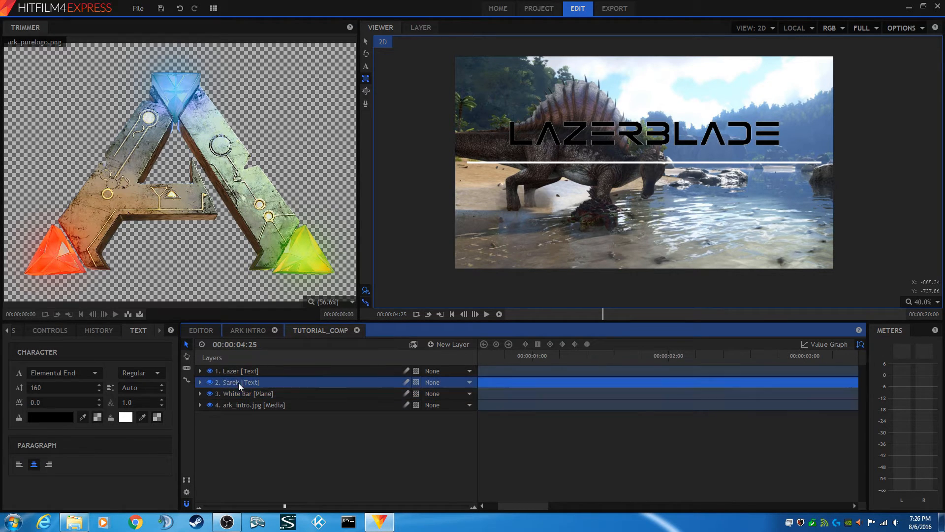
pyautogui.click(201, 382)
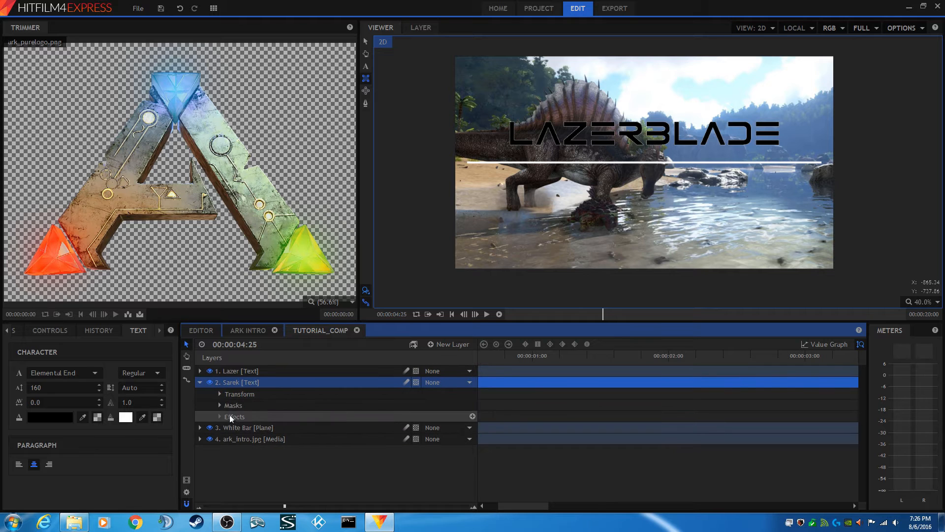
pyautogui.click(219, 393)
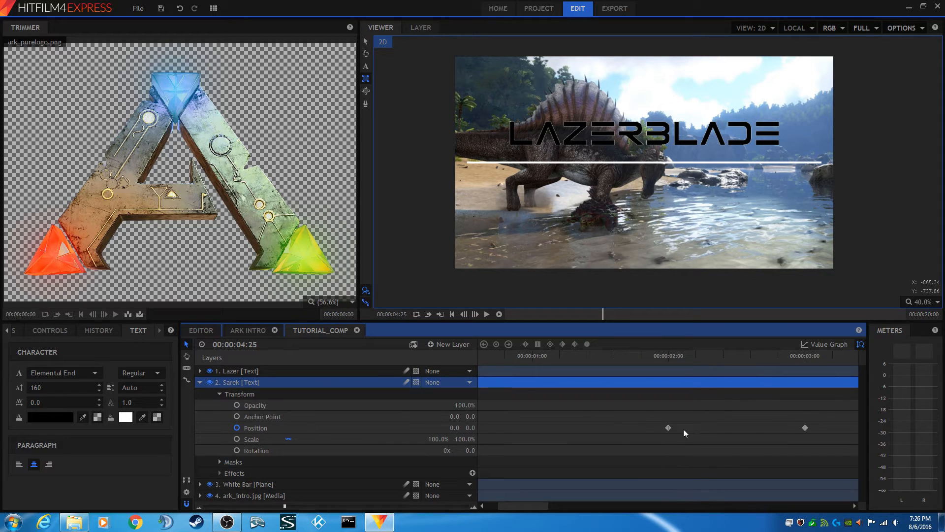
pyautogui.click(219, 462)
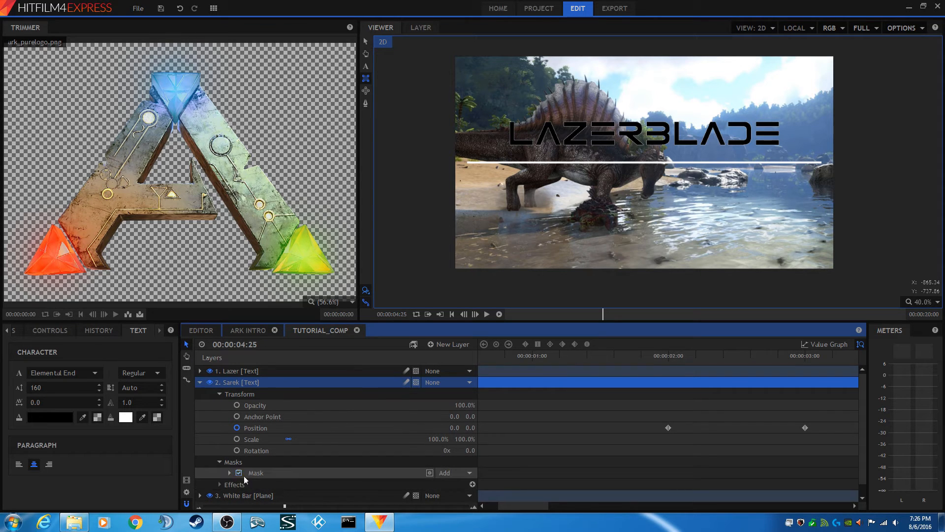
pyautogui.click(230, 472)
pyautogui.scroll(-1, 312, 450)
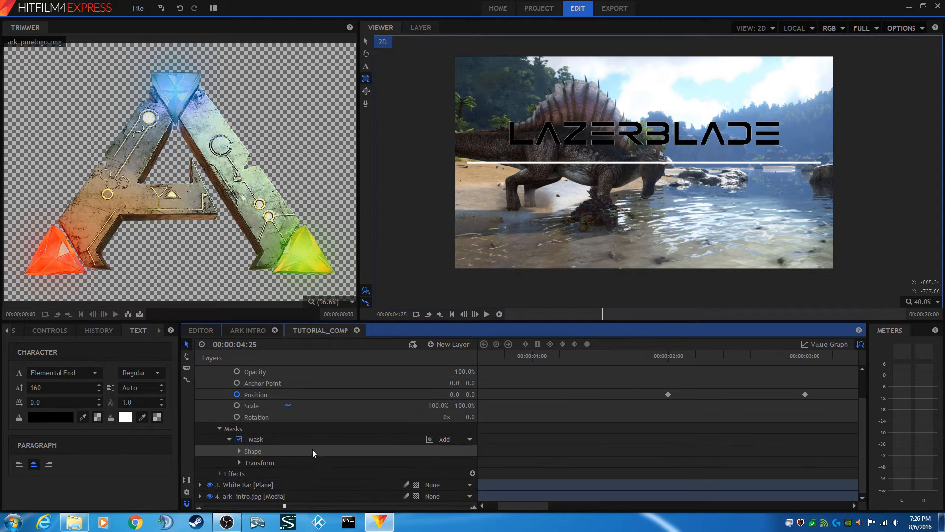
pyautogui.click(238, 462)
# Step: Review the Position keyframes of the Sarek layer and its mask, and move the playhead to 00:00:02:00
pyautogui.scroll(-2, 295, 449)
pyautogui.scroll(3, 389, 462)
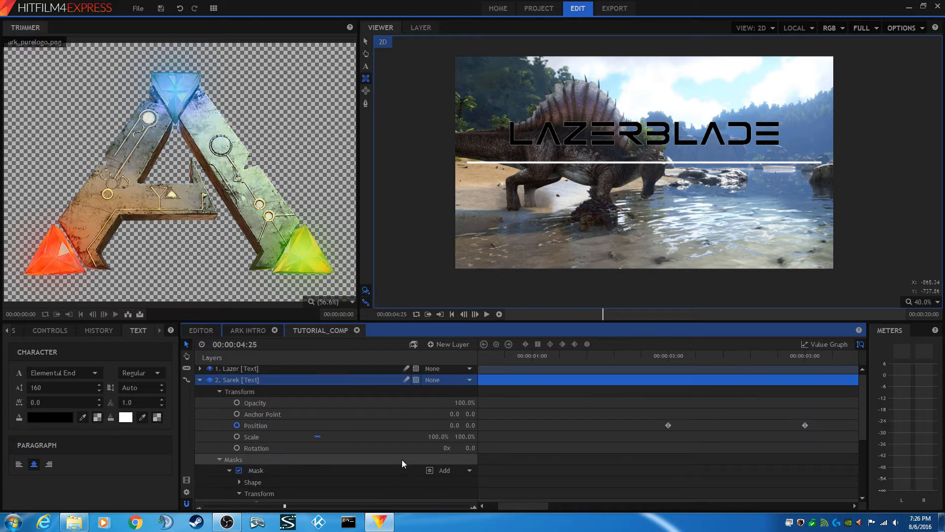
pyautogui.scroll(-2, 406, 456)
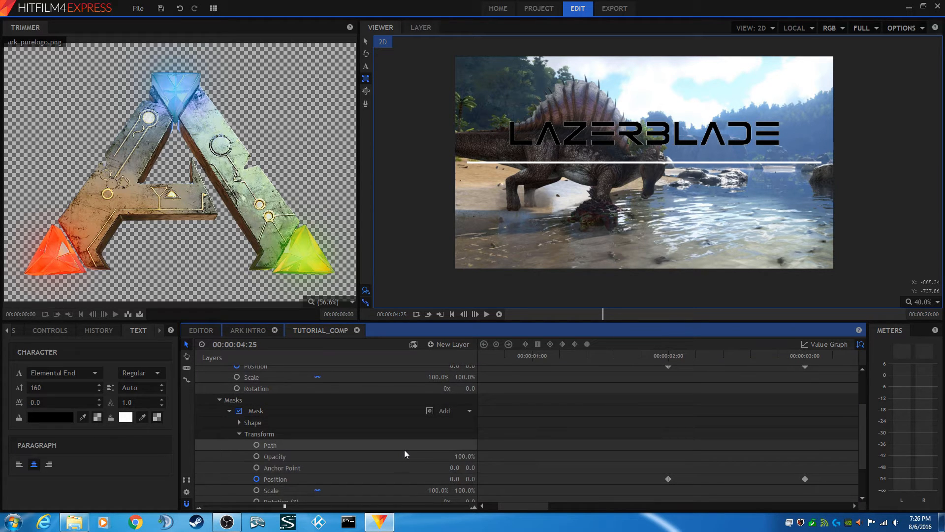
pyautogui.scroll(3, 404, 450)
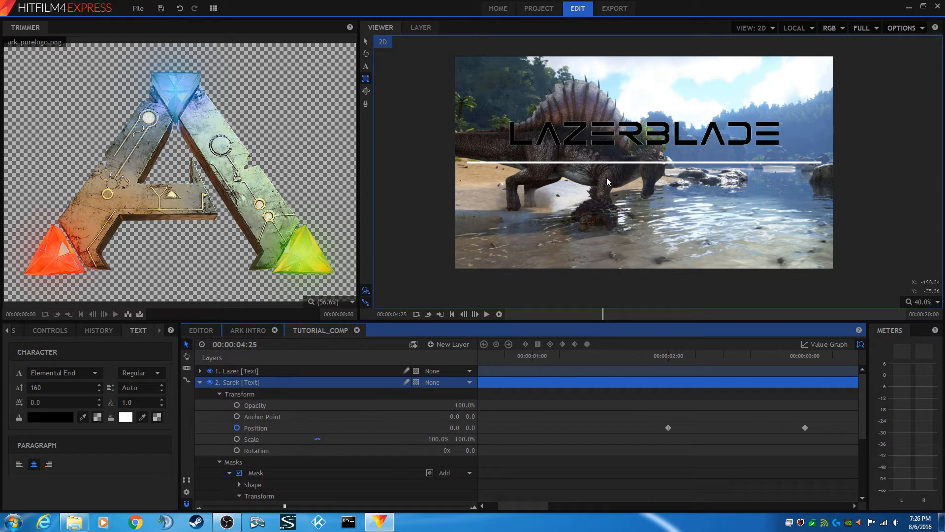
pyautogui.scroll(-3, 394, 416)
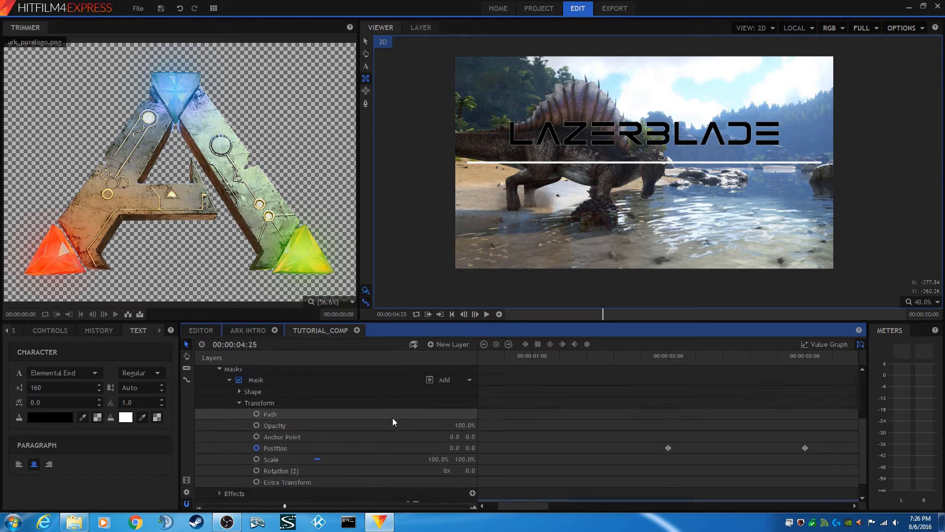
pyautogui.scroll(3, 392, 418)
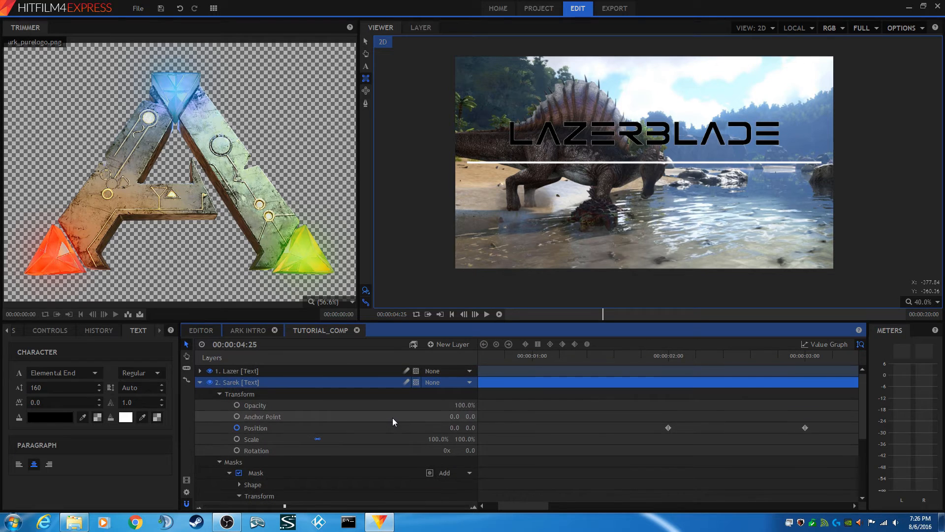
pyautogui.click(666, 356)
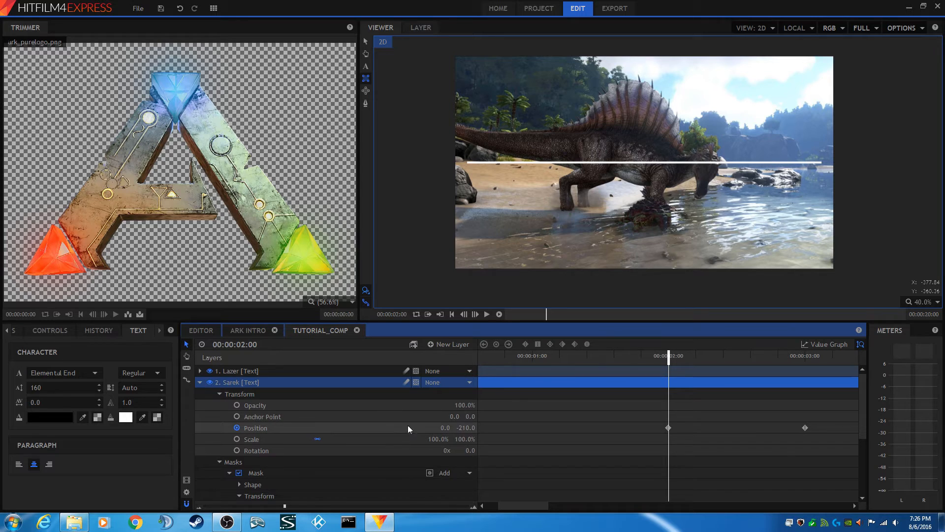
# Step: Set the Sarek text layer's Y position to 210 at the 00:00:02:00 keyframe
pyautogui.click(460, 427)
pyautogui.click(460, 428)
pyautogui.press('Return')
# Step: Set the Y position of the Sarek layer's mask to -210 at the 00:00:02:00 keyframe
pyautogui.scroll(-3, 410, 433)
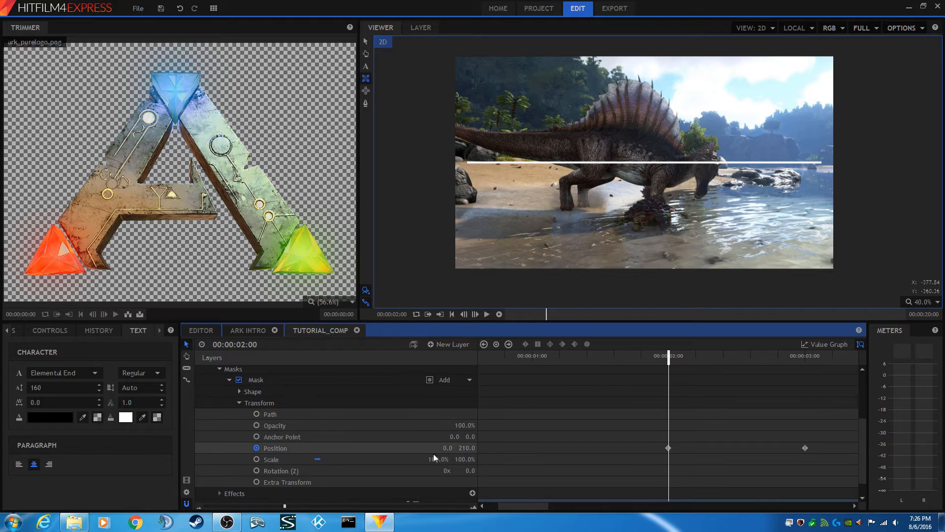
pyautogui.click(457, 448)
pyautogui.click(458, 448)
pyautogui.write('-')
pyautogui.click(425, 439)
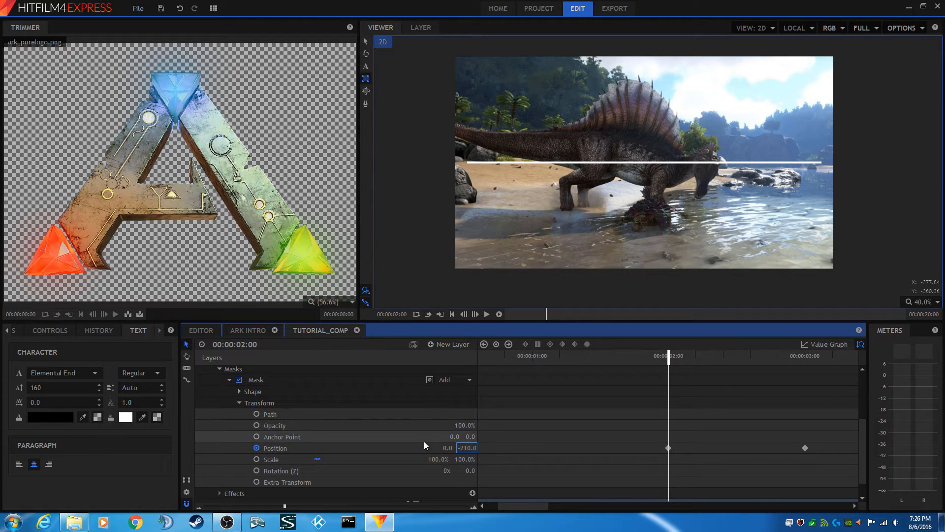
pyautogui.press('Return')
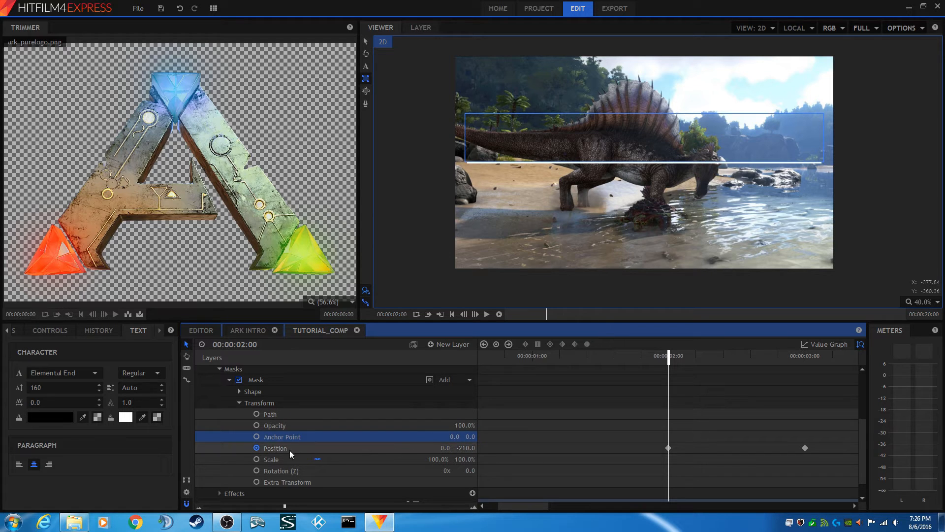
# Step: Preview the Sarek layer's reveal at 00:00:02:12, then return the playhead to 00:00:02:00
pyautogui.scroll(2, 252, 424)
pyautogui.scroll(1, 252, 424)
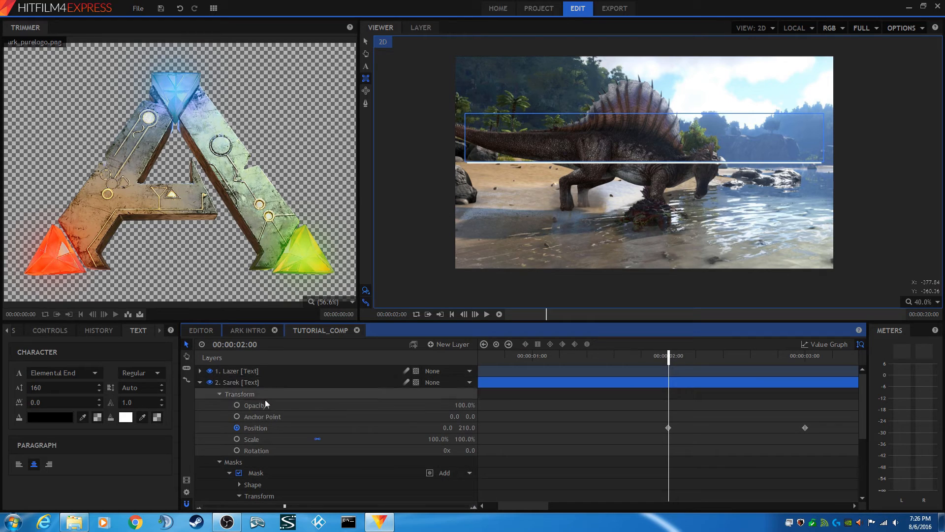
pyautogui.click(261, 386)
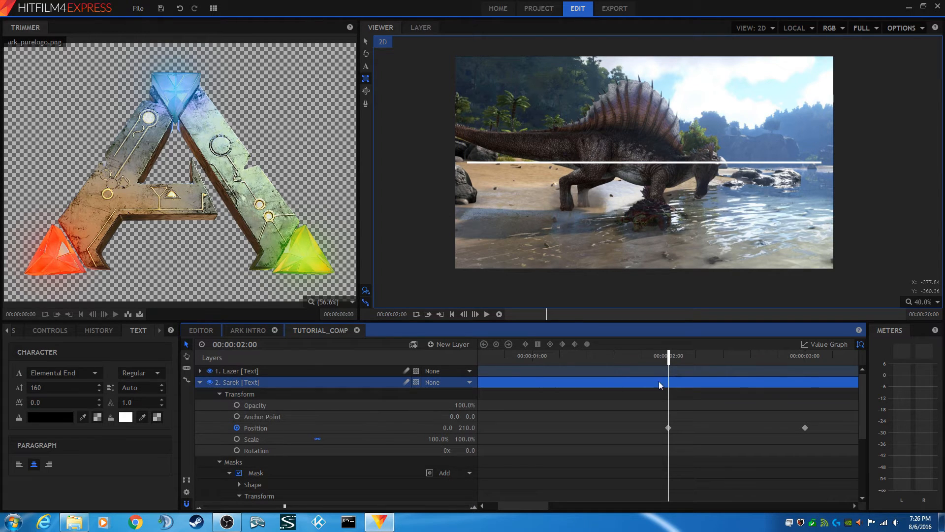
pyautogui.click(722, 355)
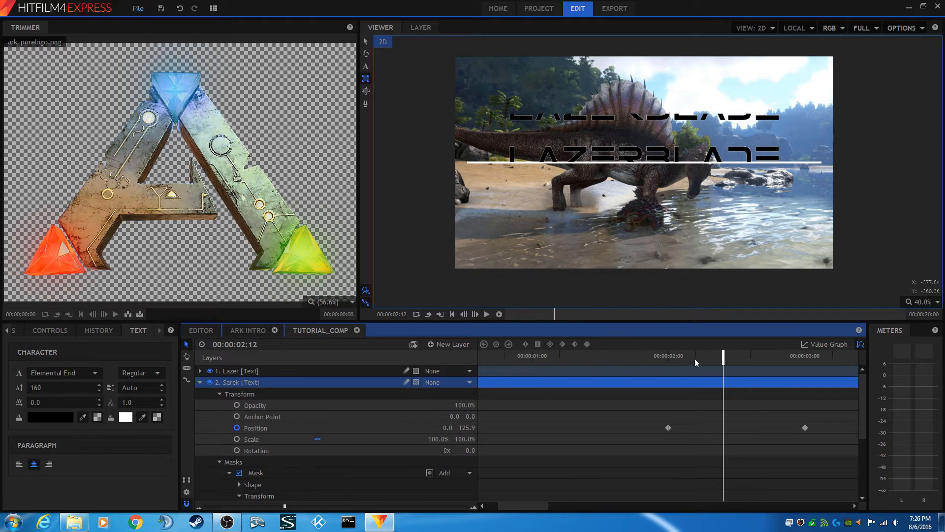
pyautogui.click(666, 356)
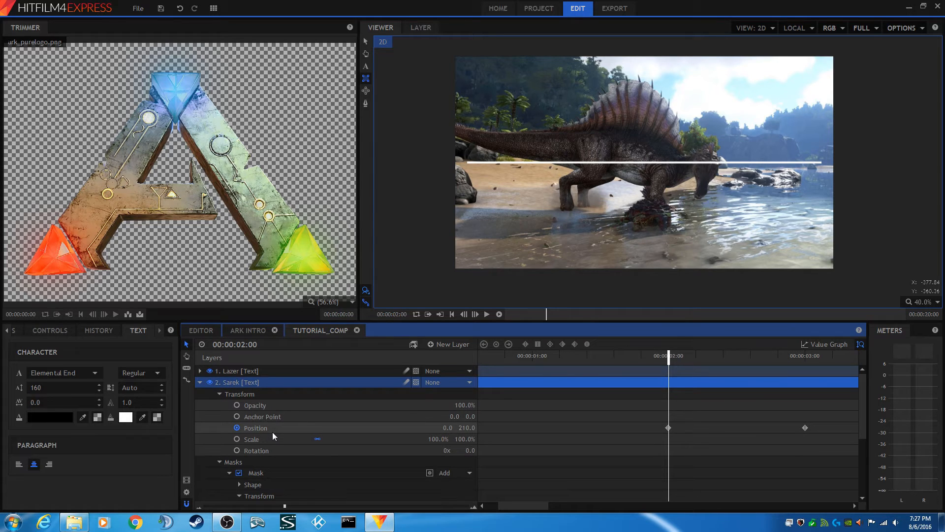
# Step: Disable the Sarek layer's mask and replace the layer's LAZERBLADE text with SAREK
pyautogui.click(220, 461)
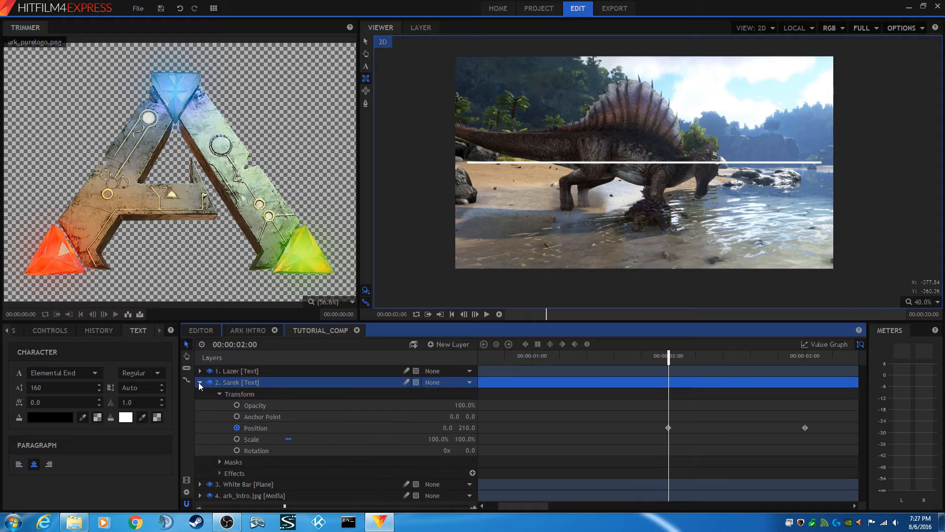
pyautogui.click(220, 462)
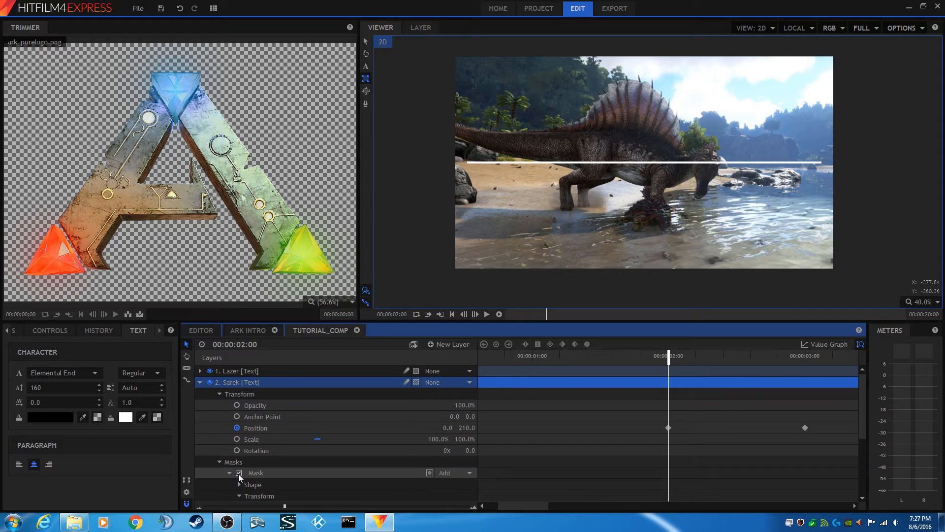
pyautogui.click(239, 473)
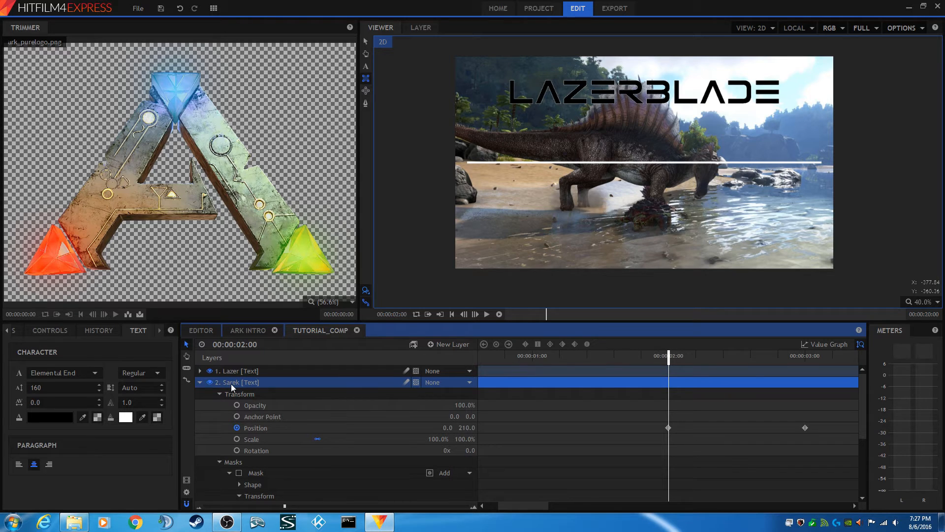
pyautogui.click(365, 66)
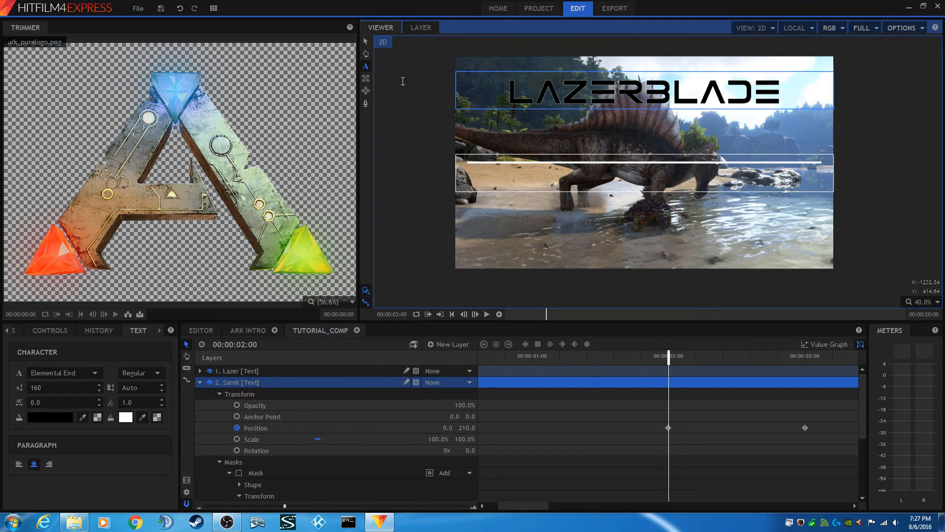
pyautogui.doubleClick(588, 90)
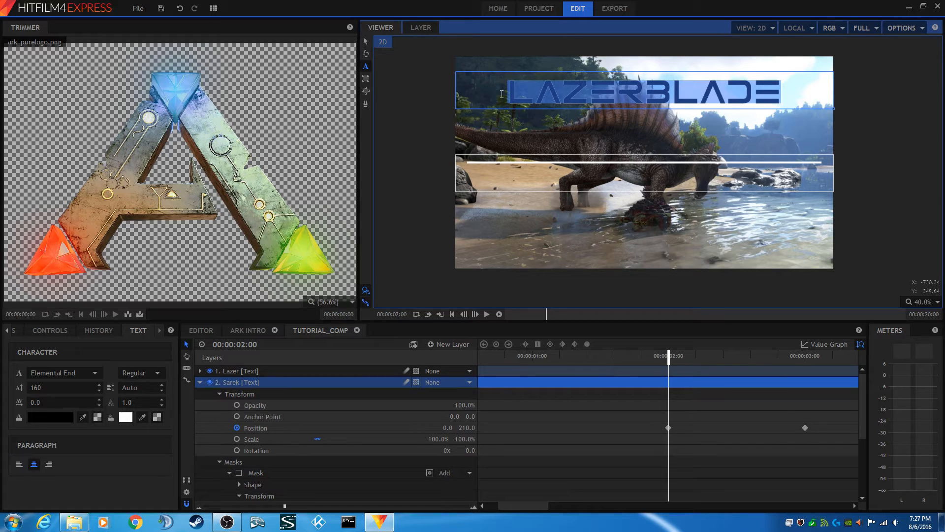
pyautogui.write('SAR')
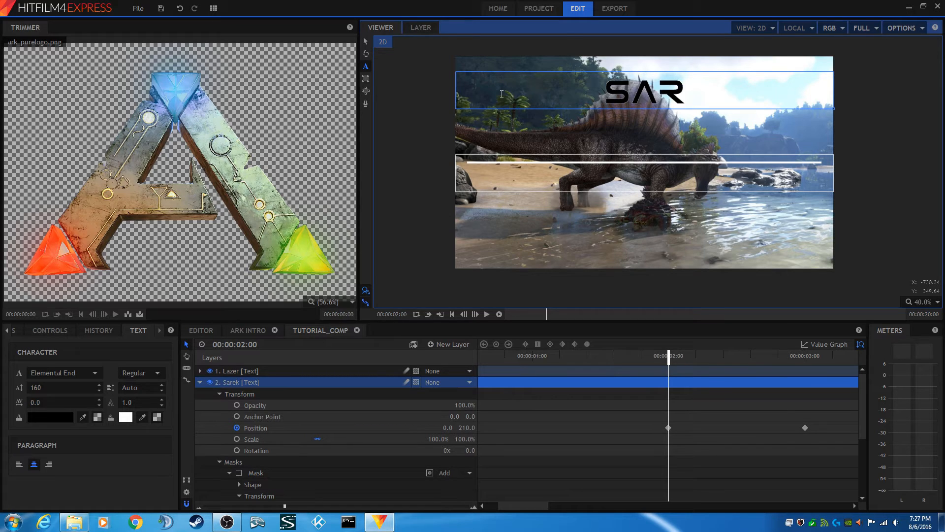
pyautogui.write('EK')
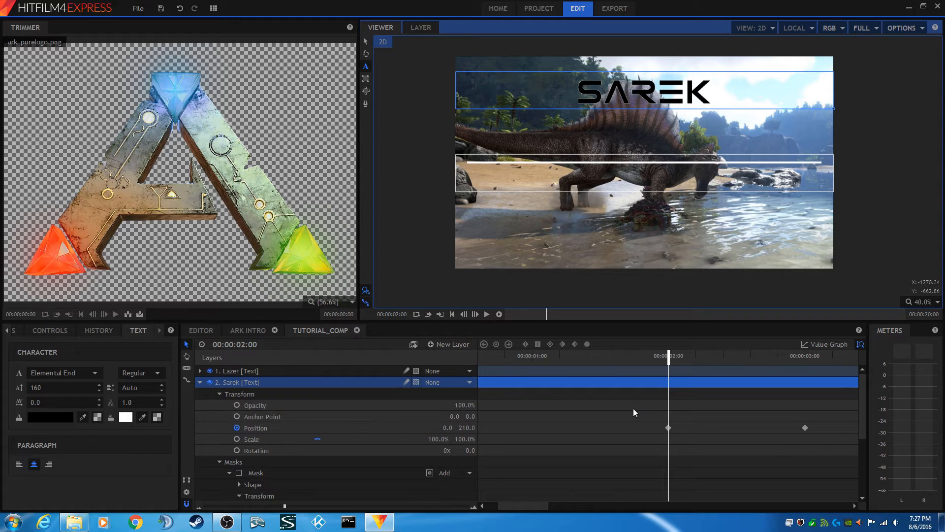
# Step: Move the SAREK text below the white bar and set its Y position to -260 at 00:00:02:00
pyautogui.click(386, 428)
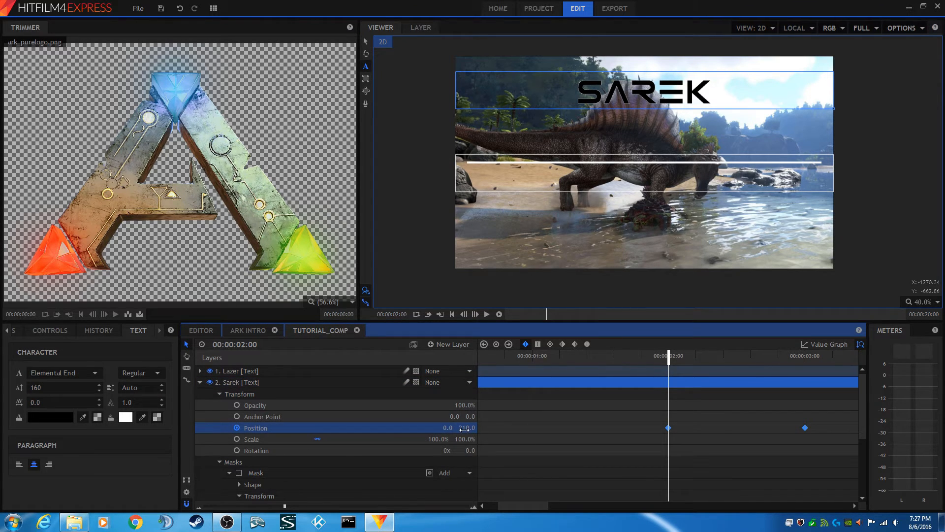
pyautogui.click(365, 42)
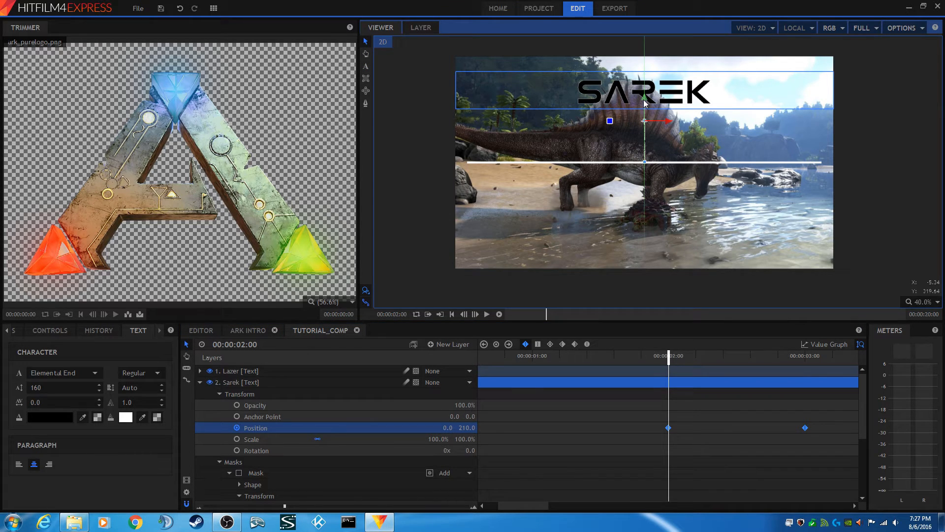
pyautogui.moveTo(643, 100); pyautogui.dragTo(638, 191)
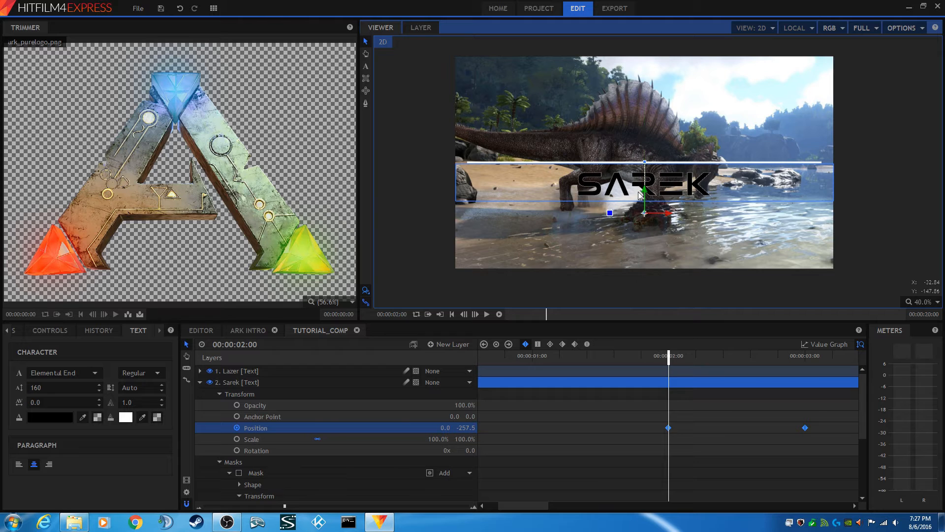
pyautogui.click(463, 428)
pyautogui.moveTo(461, 428); pyautogui.dragTo(477, 427)
pyautogui.write('60')
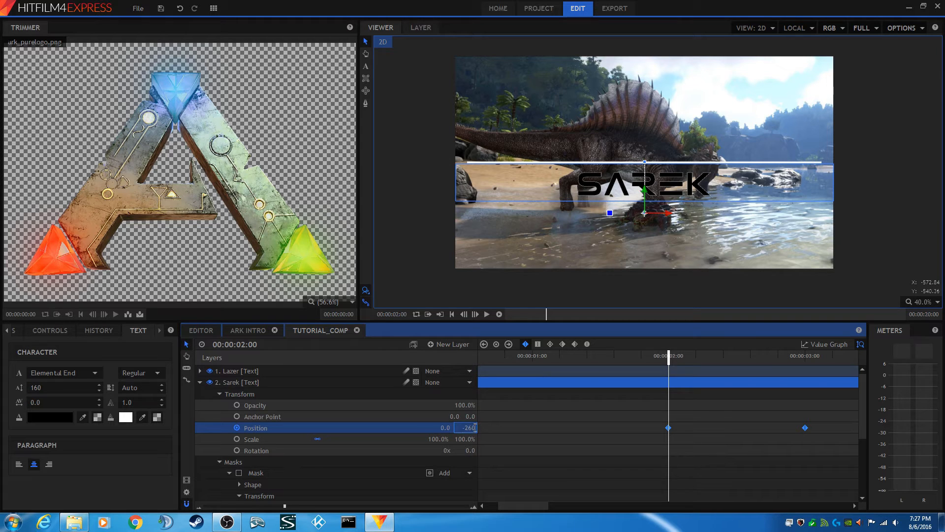
pyautogui.click(412, 415)
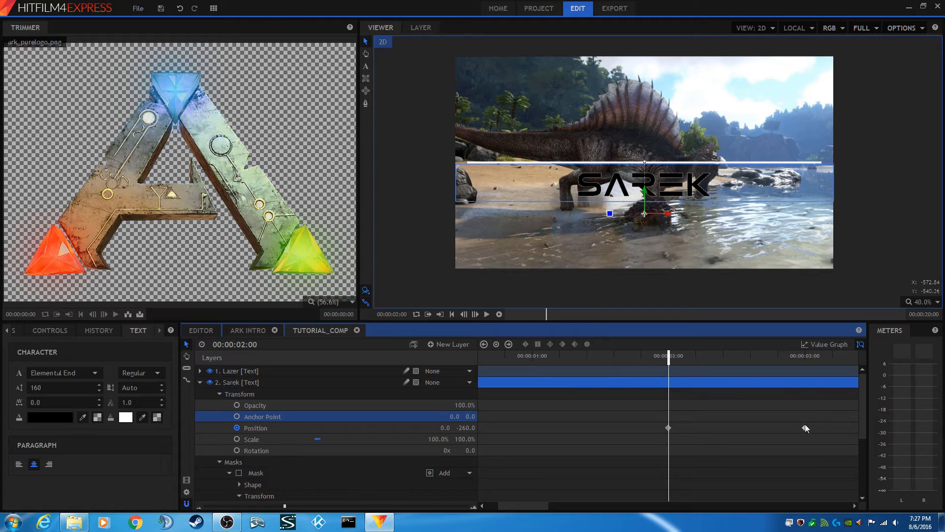
# Step: Set the Sarek layer's Y position to -260 at the 00:00:03:00 keyframe
pyautogui.click(804, 357)
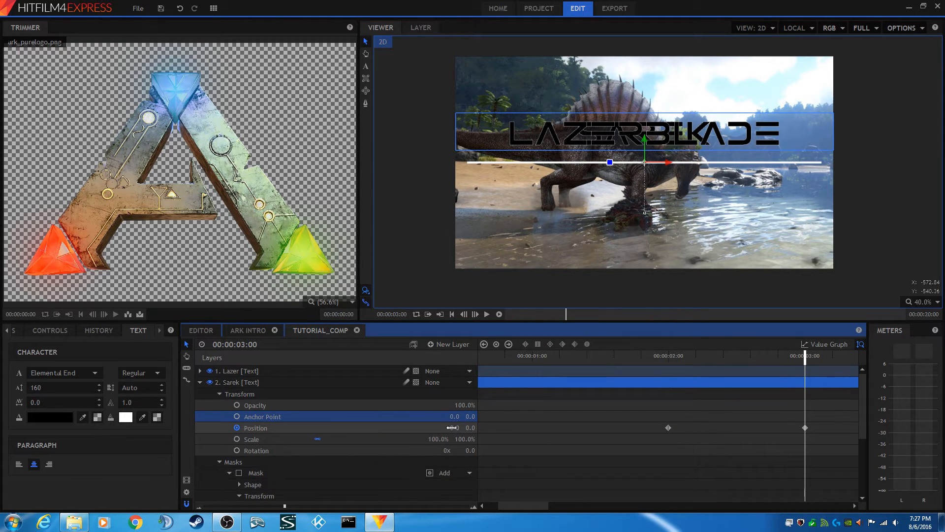
pyautogui.click(470, 427)
pyautogui.write('-')
pyautogui.write('260')
pyautogui.press('Return')
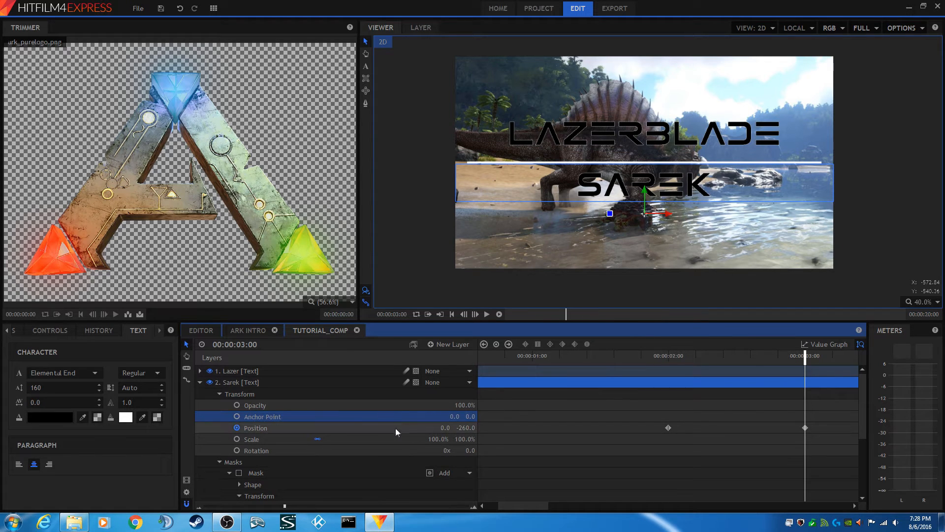
# Step: At the 00:00:02:00 keyframe, try Y positions 260, 0 and 60 for the Sarek layer and settle on -50
pyautogui.click(669, 353)
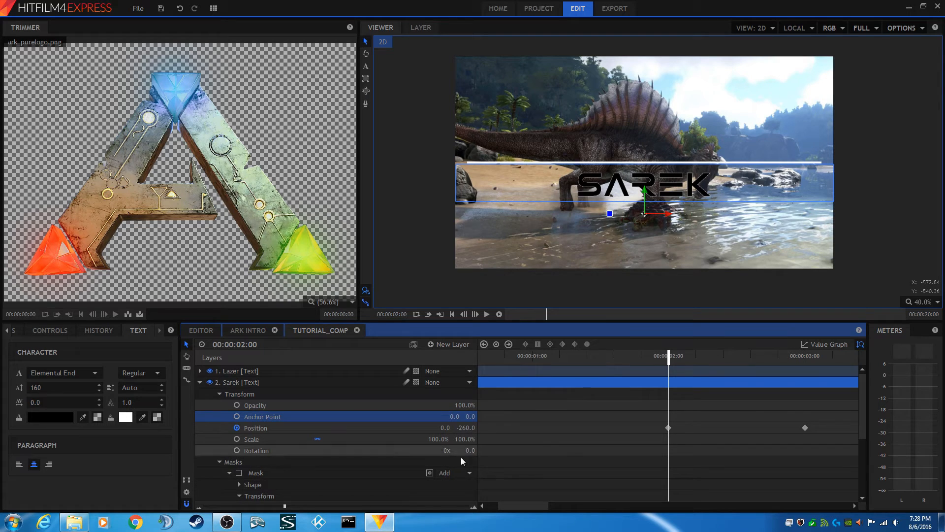
pyautogui.click(460, 428)
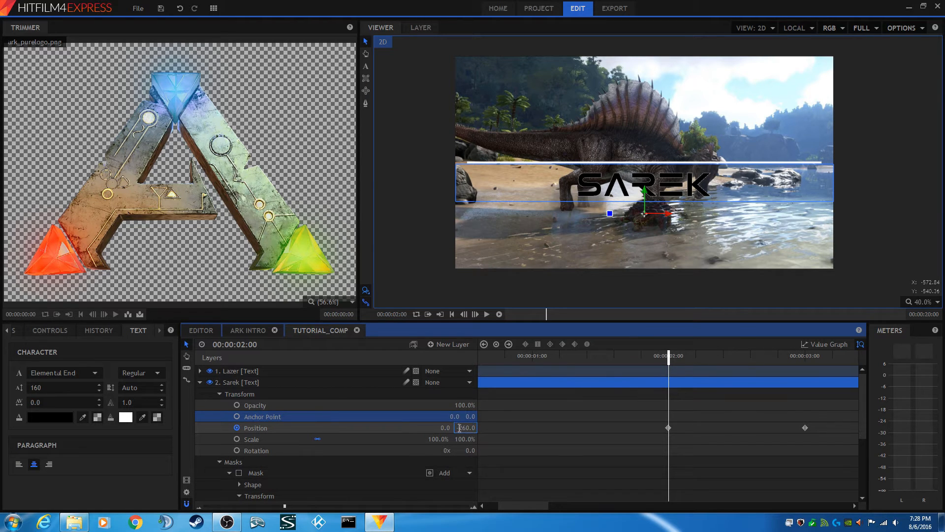
pyautogui.click(435, 417)
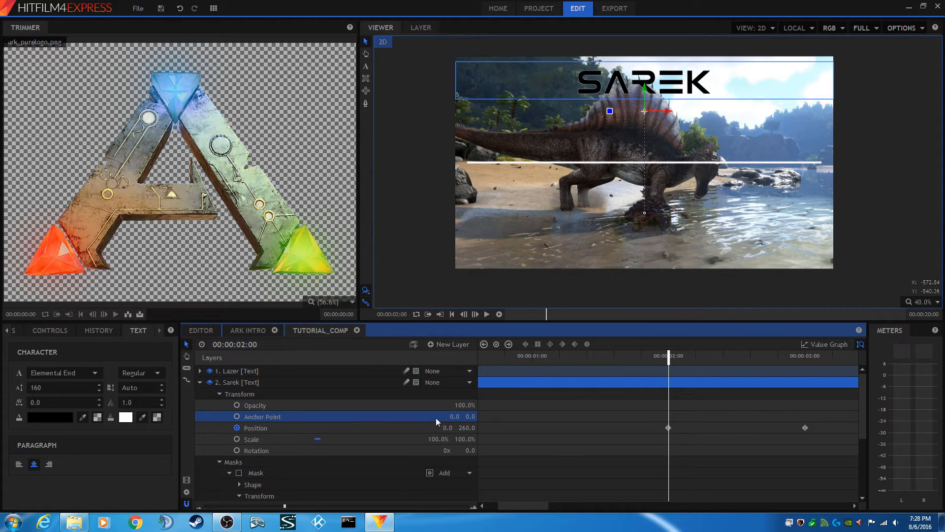
pyautogui.click(462, 428)
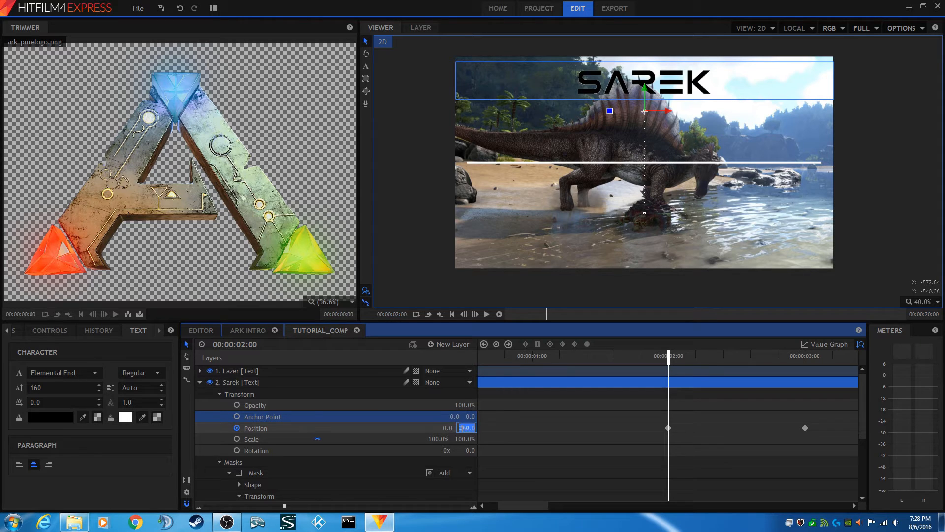
pyautogui.write('0')
pyautogui.click(467, 416)
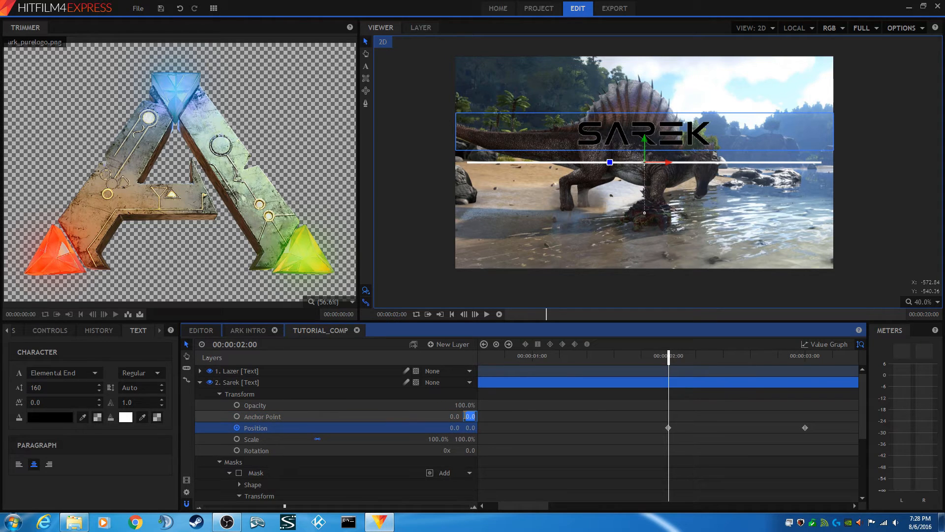
pyautogui.click(468, 428)
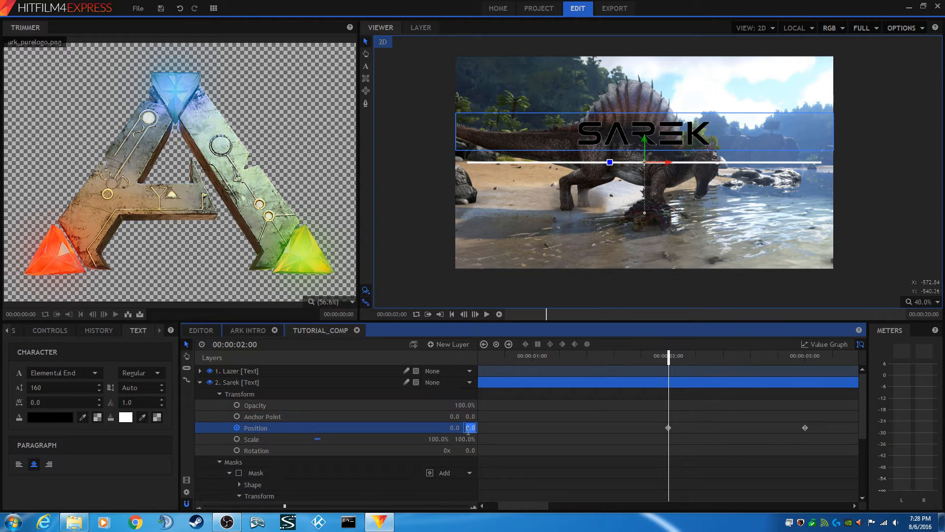
pyautogui.write('40')
pyautogui.click(455, 417)
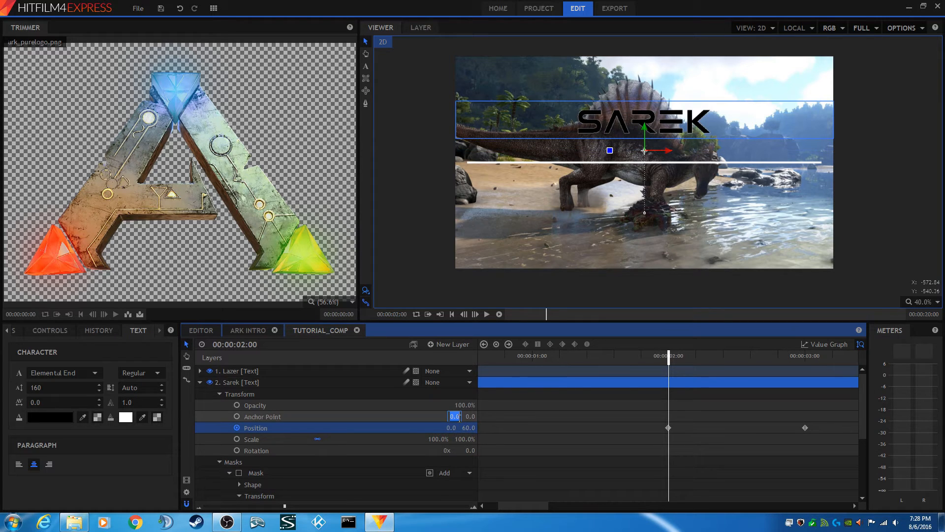
pyautogui.click(468, 428)
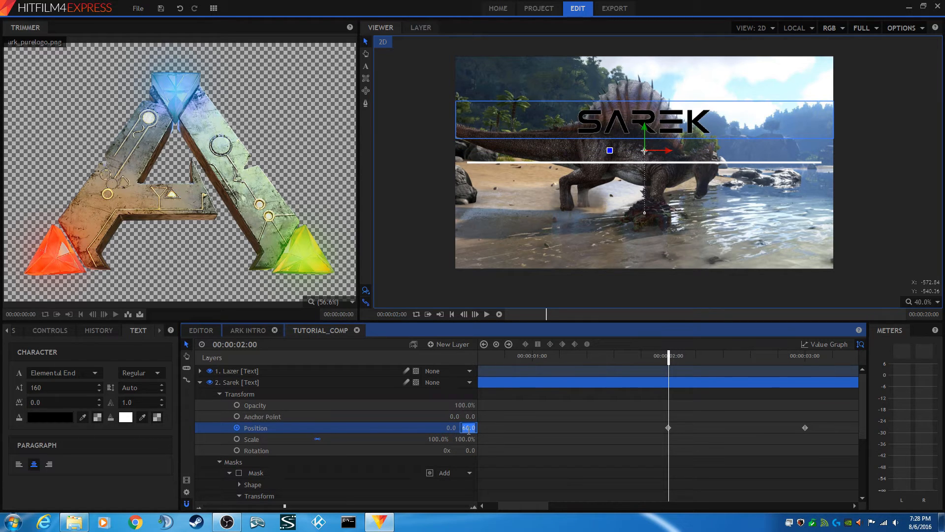
pyautogui.press('BackSpace')
pyautogui.write('-50')
pyautogui.click(455, 416)
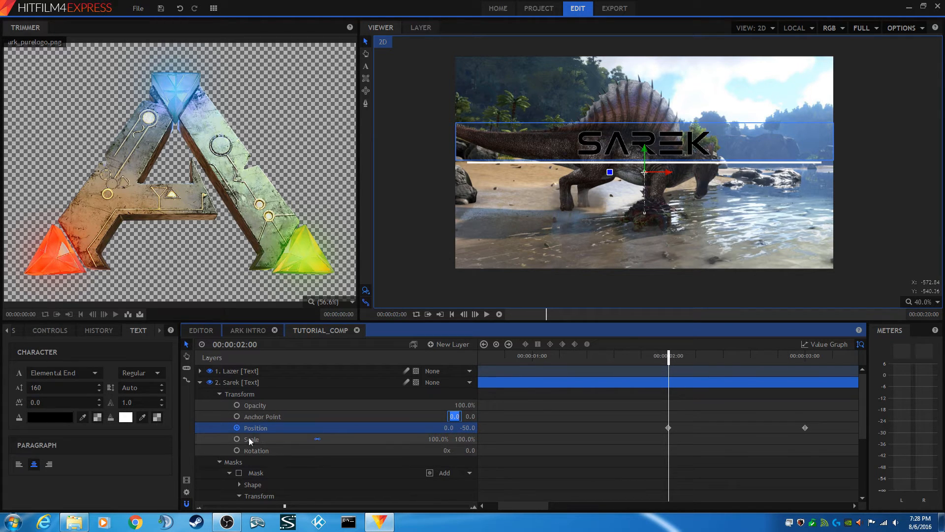
# Step: Re-enable the Sarek layer's mask and set the mask's Y position to -460 at 00:00:02:00
pyautogui.click(239, 472)
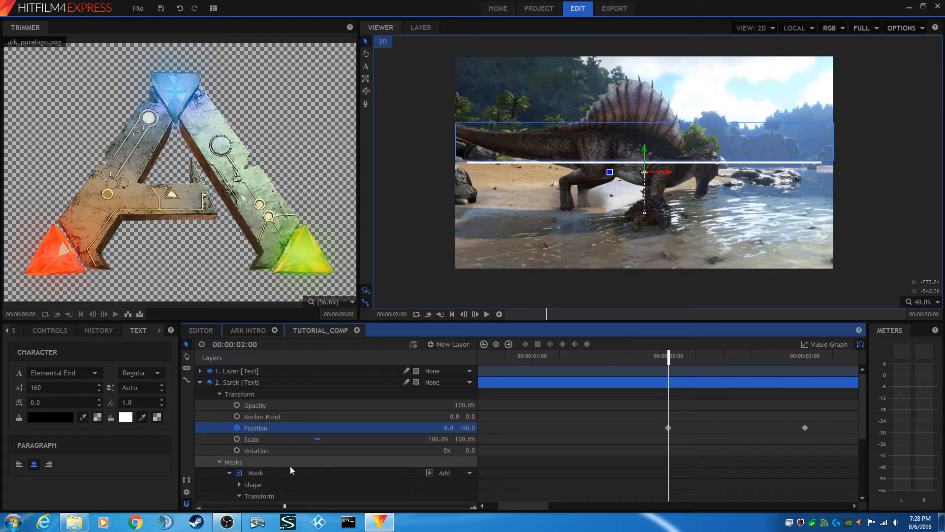
pyautogui.scroll(-3, 288, 467)
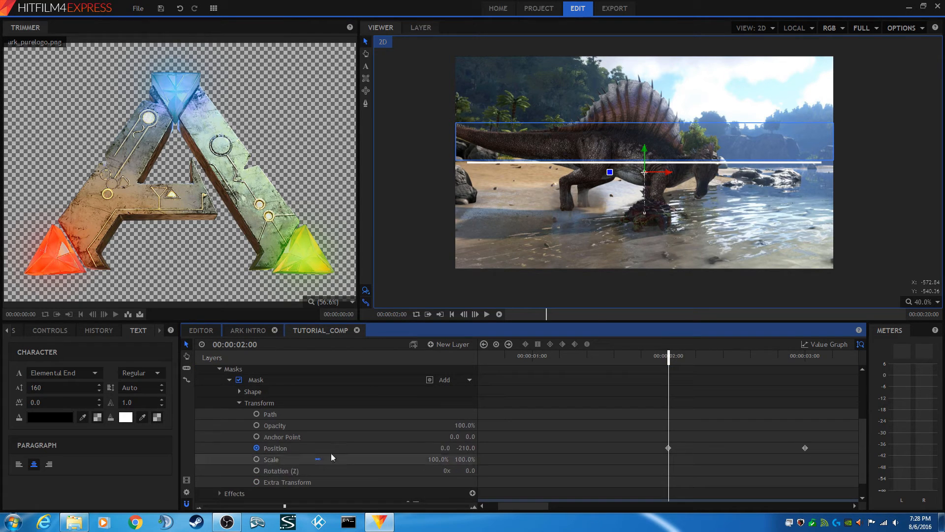
pyautogui.click(466, 448)
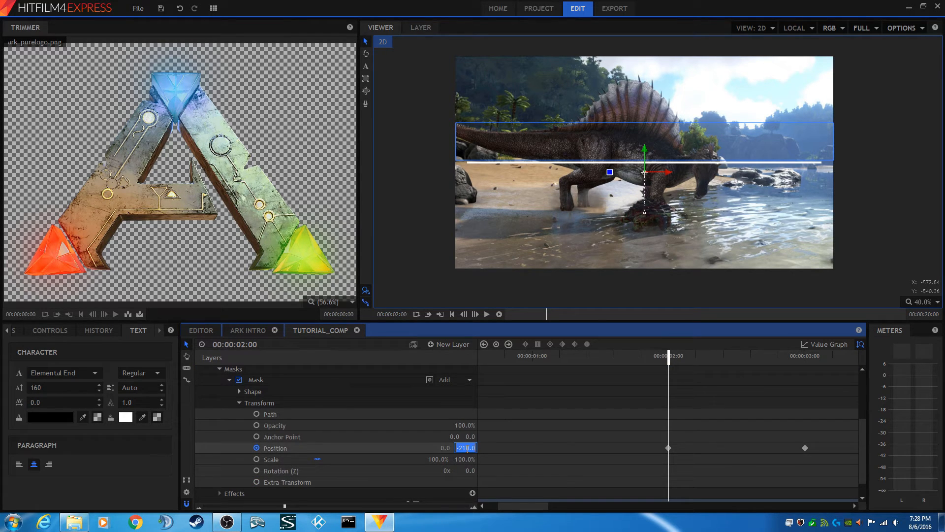
pyautogui.write('-460')
pyautogui.click(441, 435)
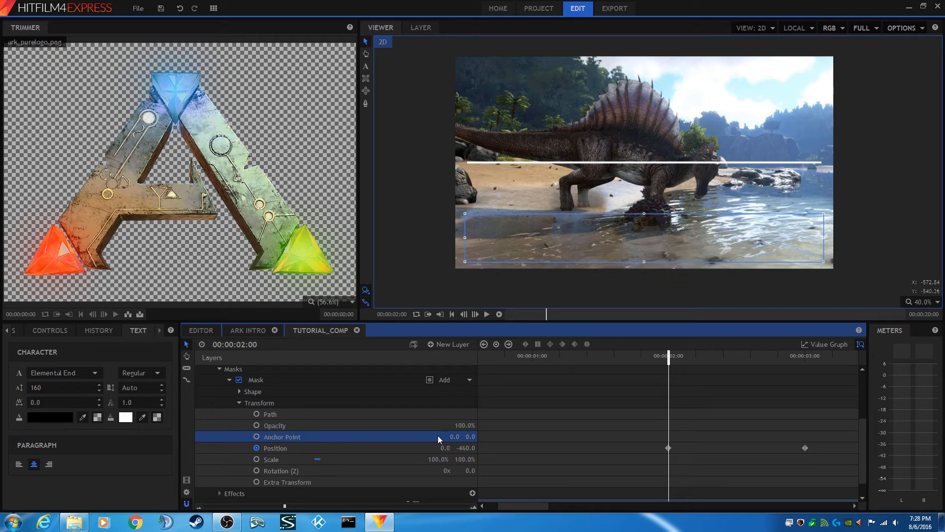
# Step: At 00:00:02:00, try a Y position of -260 for the Sarek layer's mask and settle on -210
pyautogui.click(460, 448)
pyautogui.click(460, 448)
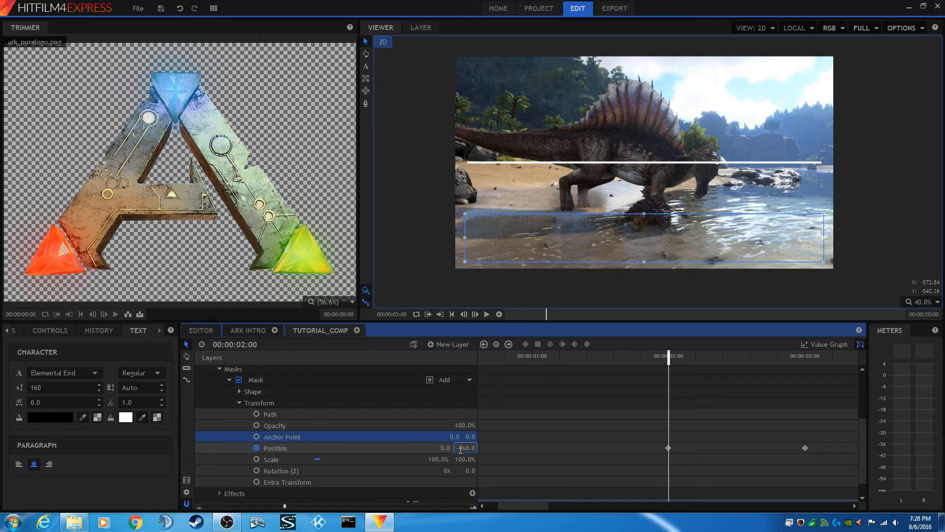
pyautogui.moveTo(458, 448); pyautogui.dragTo(462, 448)
pyautogui.write('2')
pyautogui.click(449, 437)
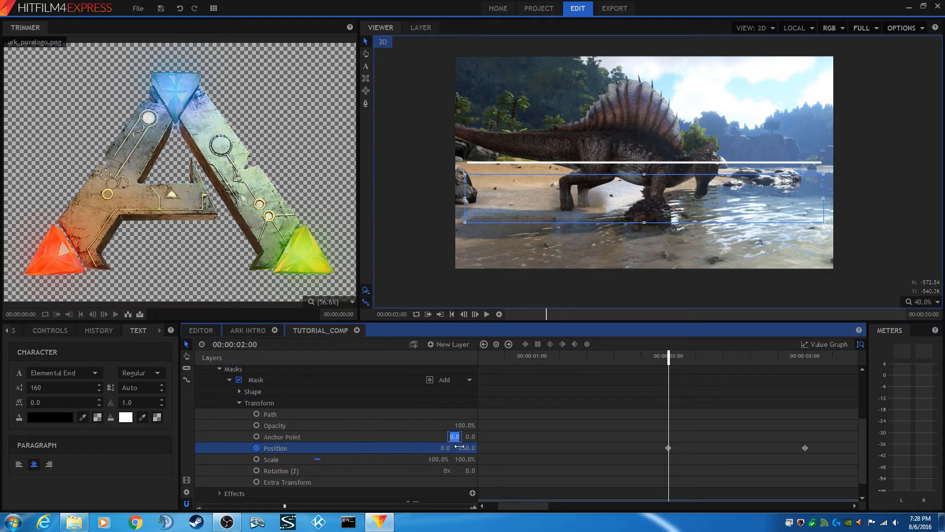
pyautogui.click(463, 447)
pyautogui.click(463, 447)
pyautogui.moveTo(462, 448); pyautogui.dragTo(465, 447)
pyautogui.write('1')
pyautogui.click(441, 438)
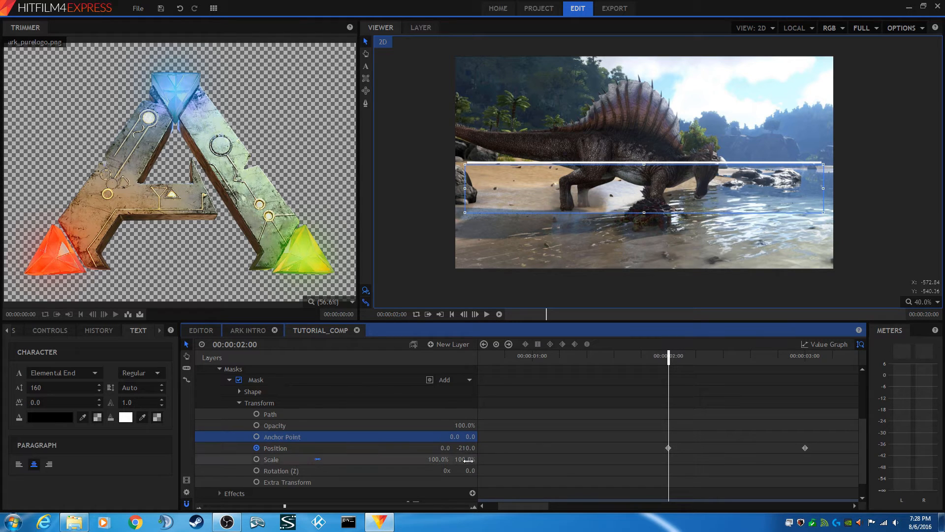
# Step: Play back and scrub between 00:00:02:00 and 00:00:03:00 to check how the SAREK and LAZERBLADE texts slide out from the white bar
pyautogui.click(805, 357)
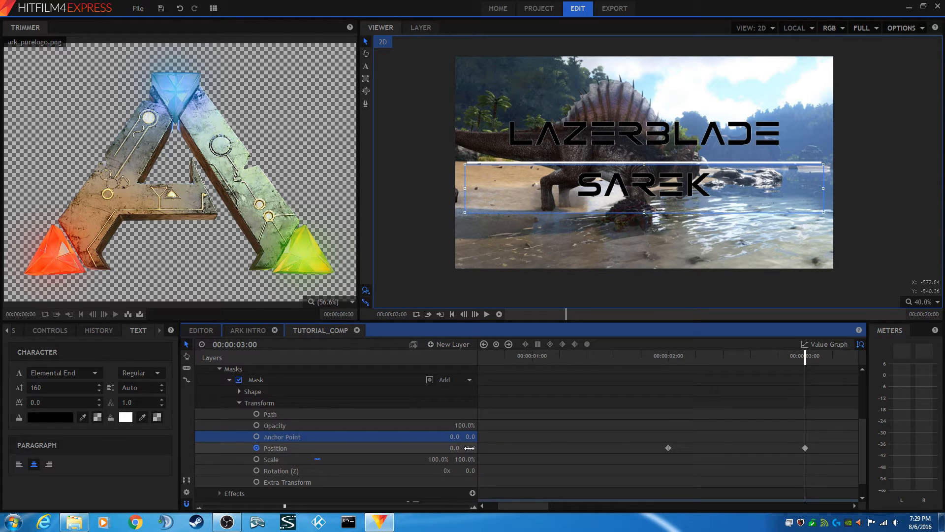
pyautogui.click(453, 315)
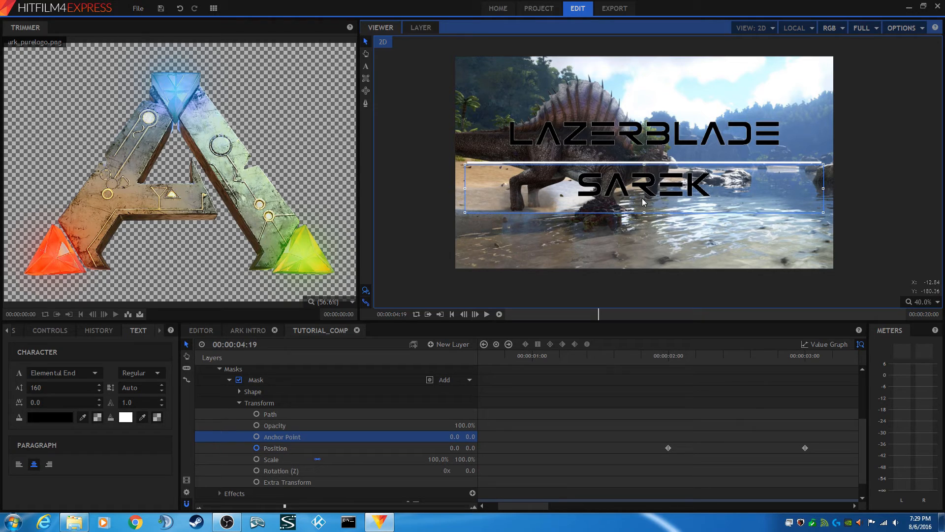
pyautogui.click(568, 314)
pyautogui.click(559, 314)
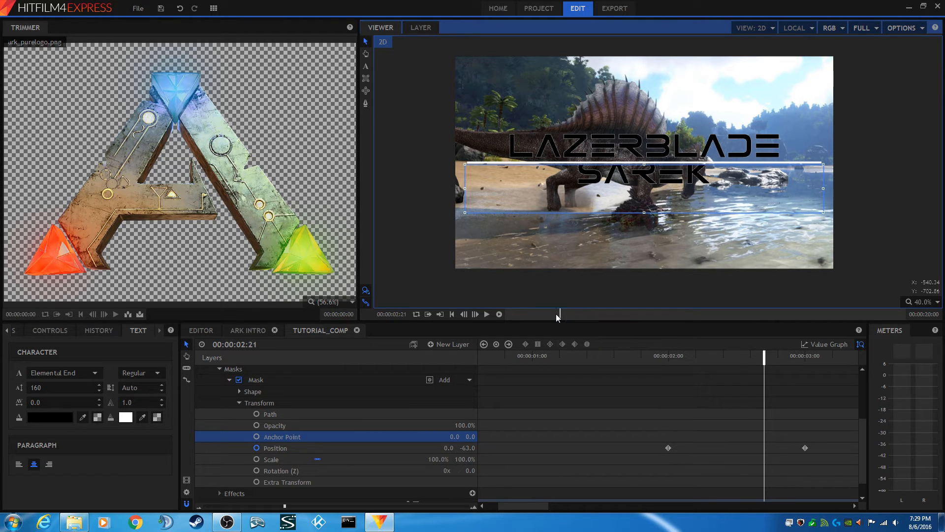
pyautogui.click(556, 315)
pyautogui.moveTo(550, 314)
pyautogui.mouseDown()
pyautogui.moveTo(572, 314)
pyautogui.moveTo(550, 314)
pyautogui.mouseUp()
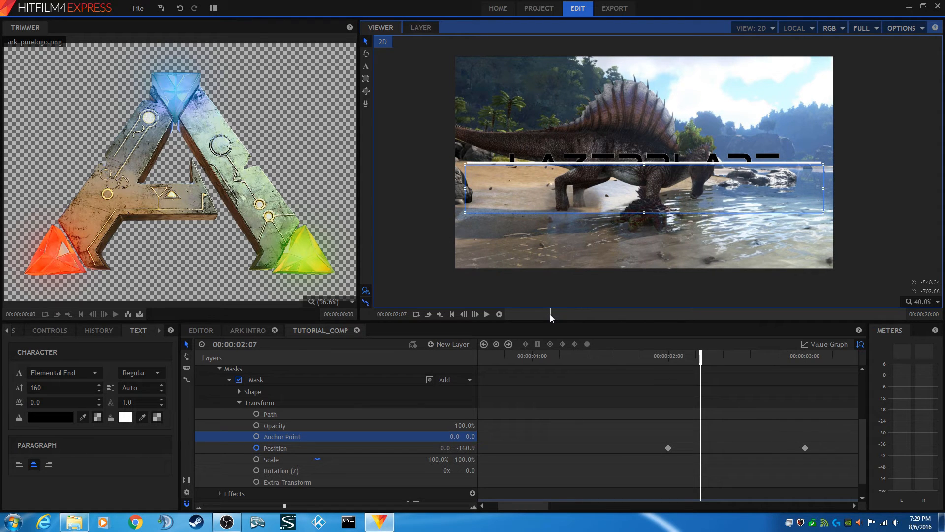
pyautogui.click(545, 314)
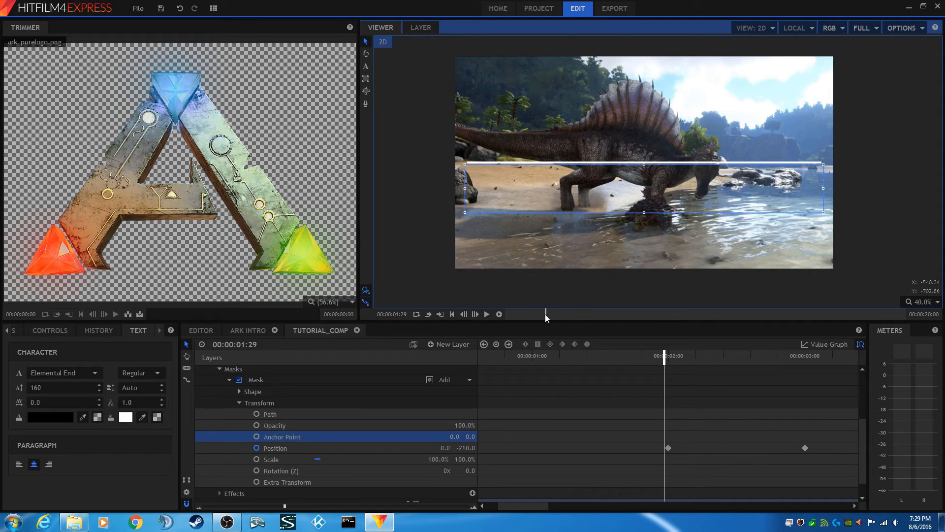
pyautogui.click(550, 314)
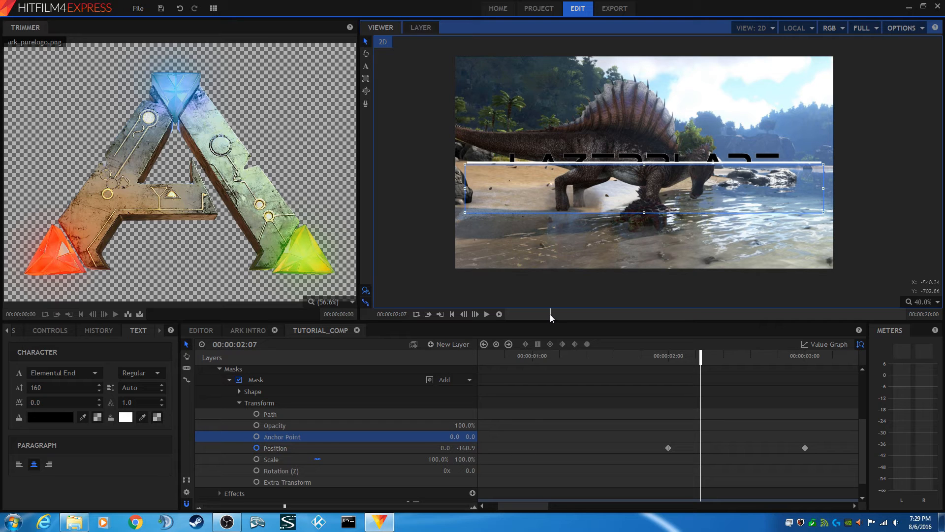
# Step: Collapse the Sarek layer together with its transform and mask properties in the layer list
pyautogui.click(238, 401)
pyautogui.scroll(1, 241, 436)
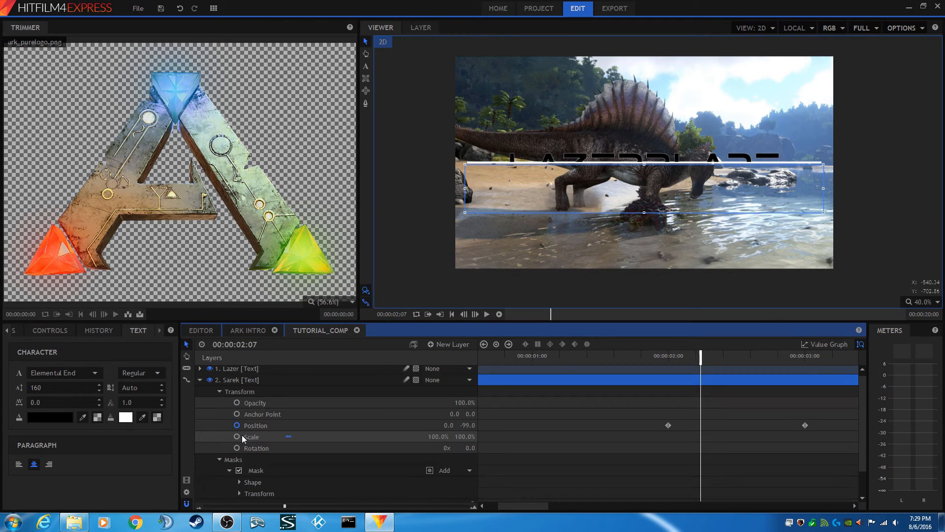
pyautogui.click(219, 458)
pyautogui.click(220, 393)
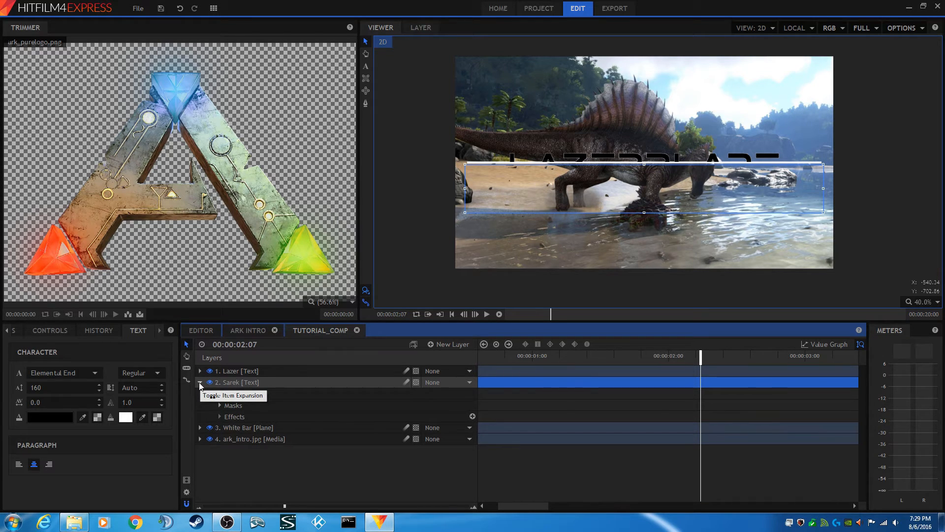
pyautogui.click(200, 383)
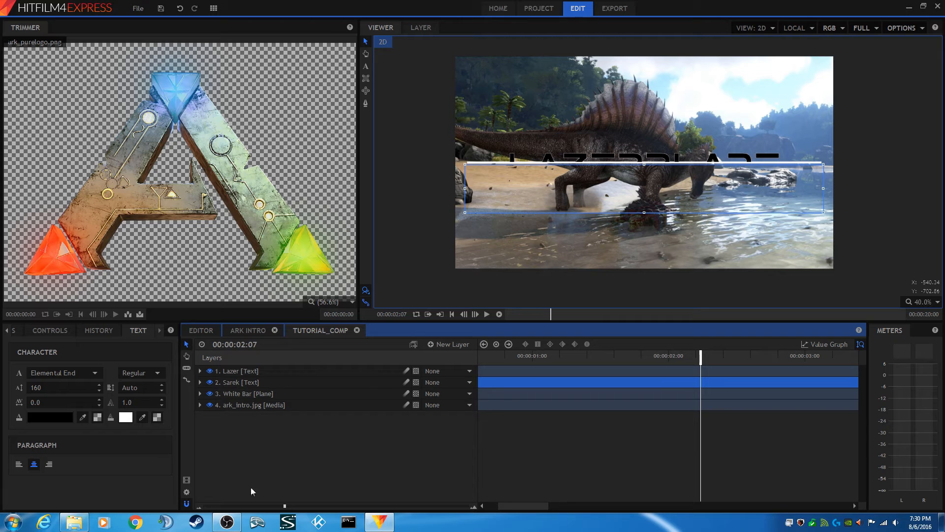
pyautogui.click(198, 507)
pyautogui.click(198, 507)
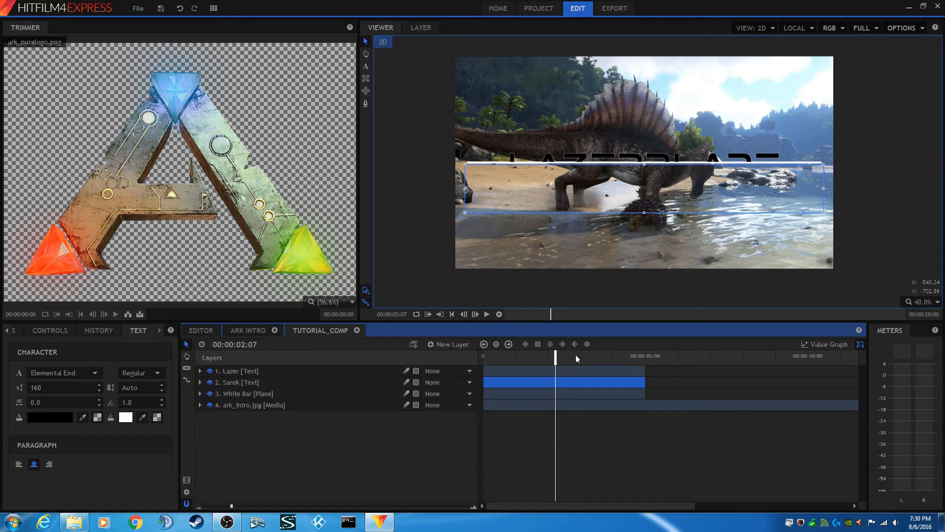
# Step: Review the text reveal at several points between 00:00:02:01 and 00:00:03:00
pyautogui.click(549, 354)
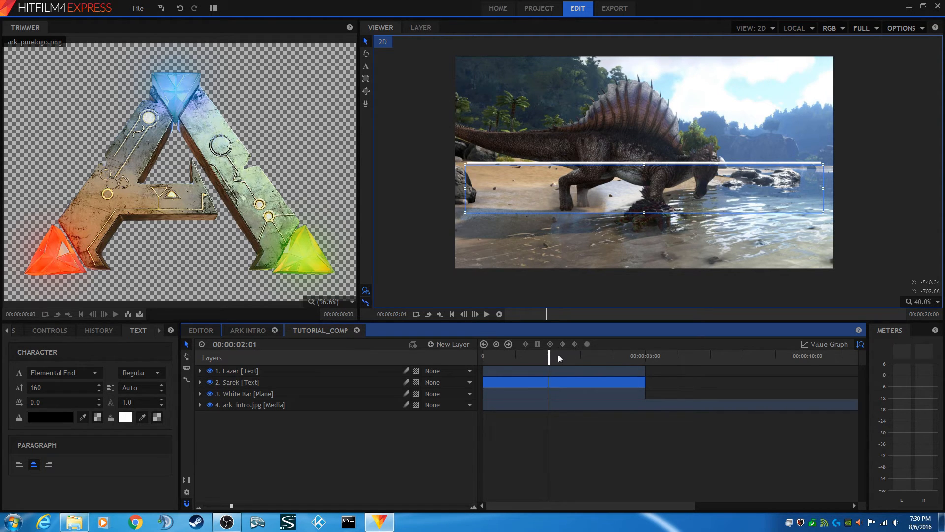
pyautogui.click(579, 353)
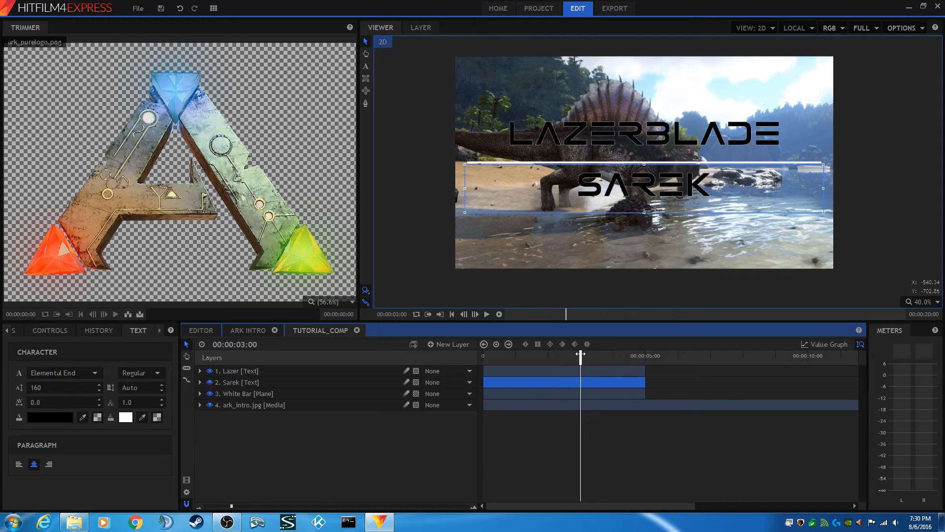
pyautogui.click(564, 356)
pyautogui.click(475, 314)
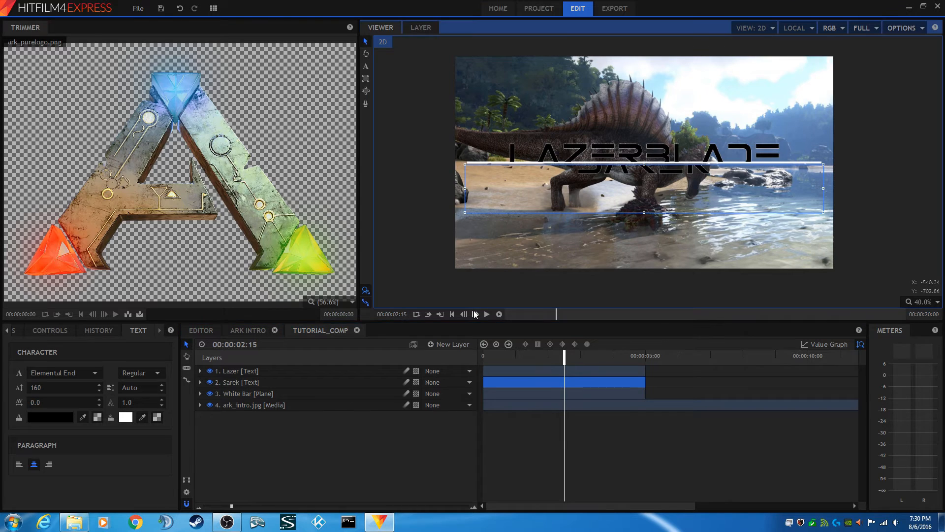
# Step: Duplicate the Sarek text layer and rename the lower copy Ampersand
pyautogui.click(228, 383)
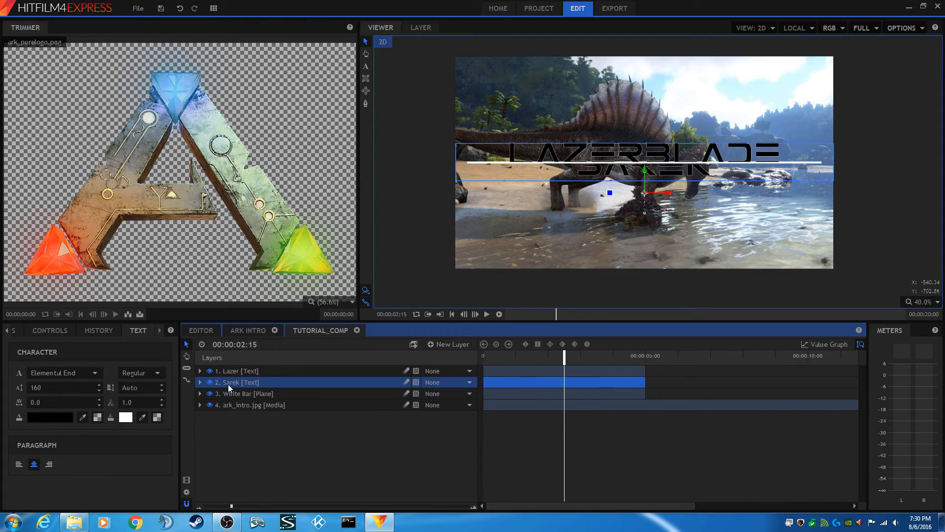
pyautogui.rightClick(231, 379)
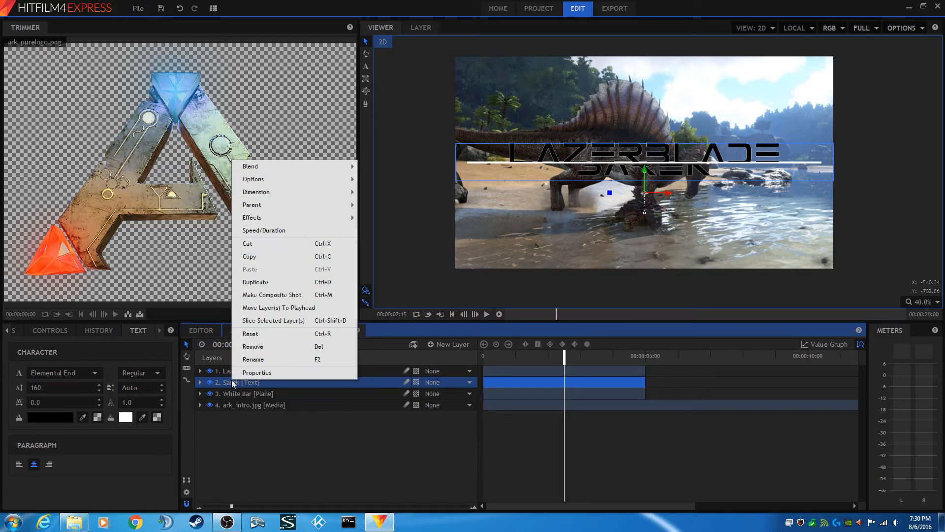
pyautogui.click(265, 283)
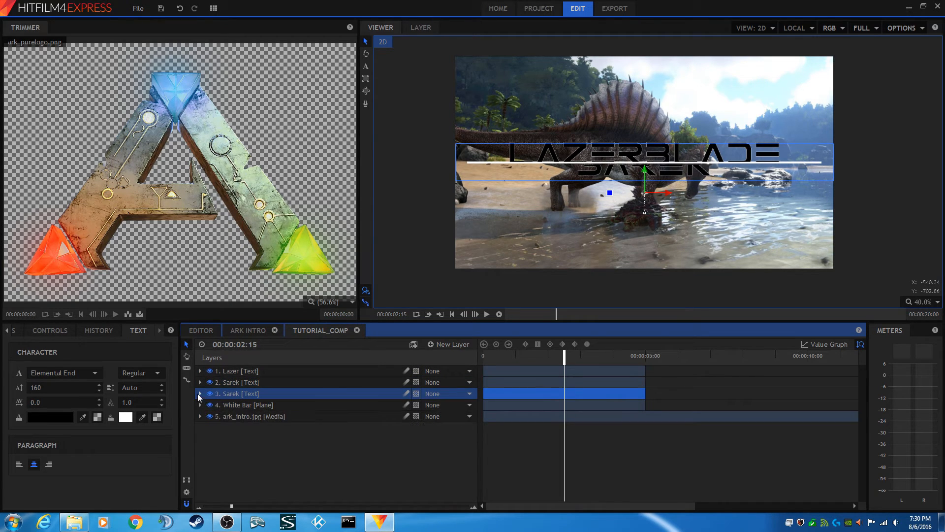
pyautogui.click(199, 393)
pyautogui.rightClick(233, 395)
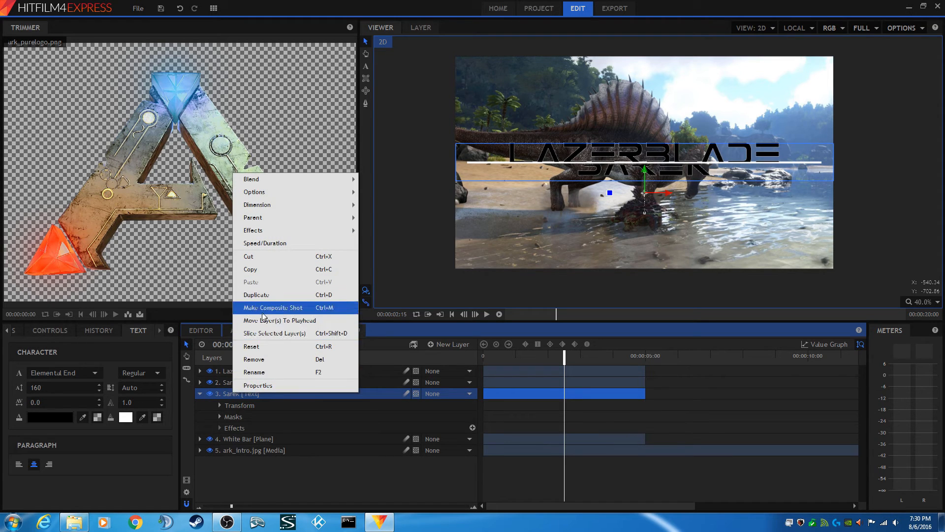
pyautogui.click(268, 373)
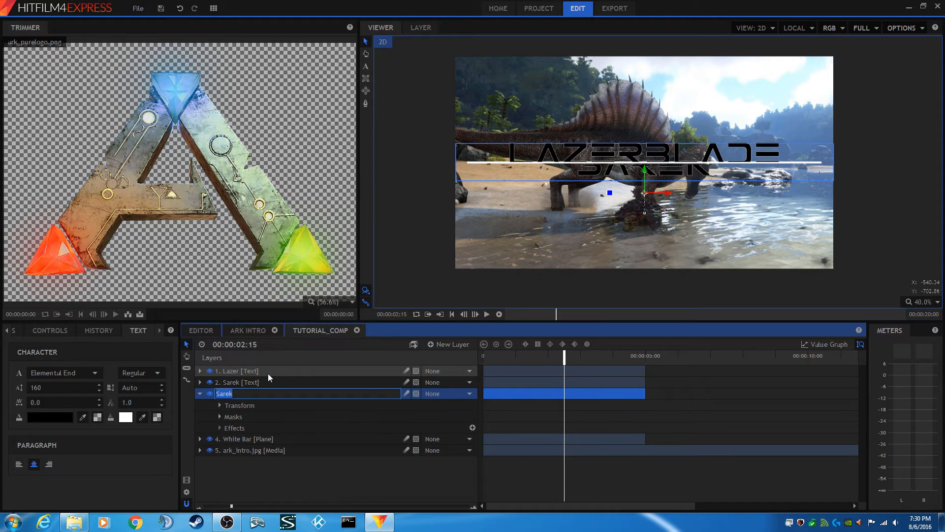
pyautogui.write('Ampersand')
pyautogui.click(257, 410)
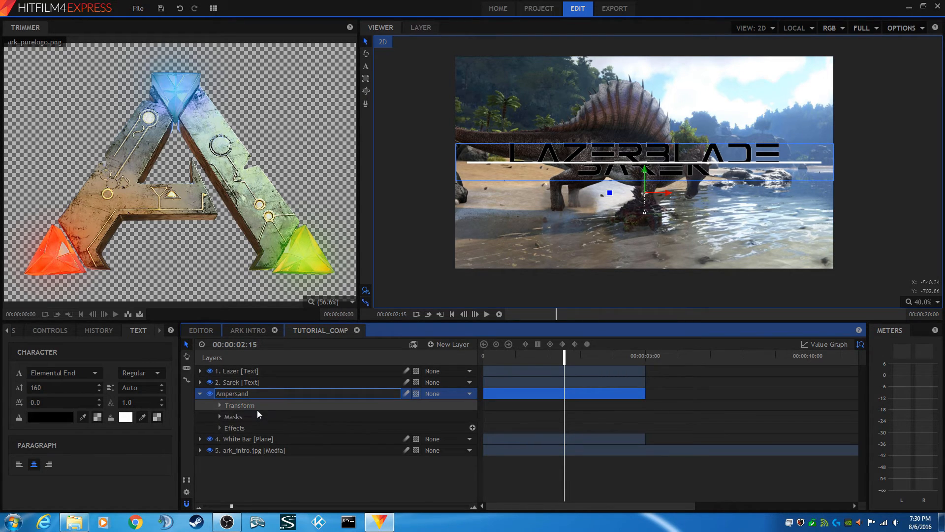
# Step: Delete the mask from the Ampersand layer and move the layer to the top of the layer stack
pyautogui.click(220, 417)
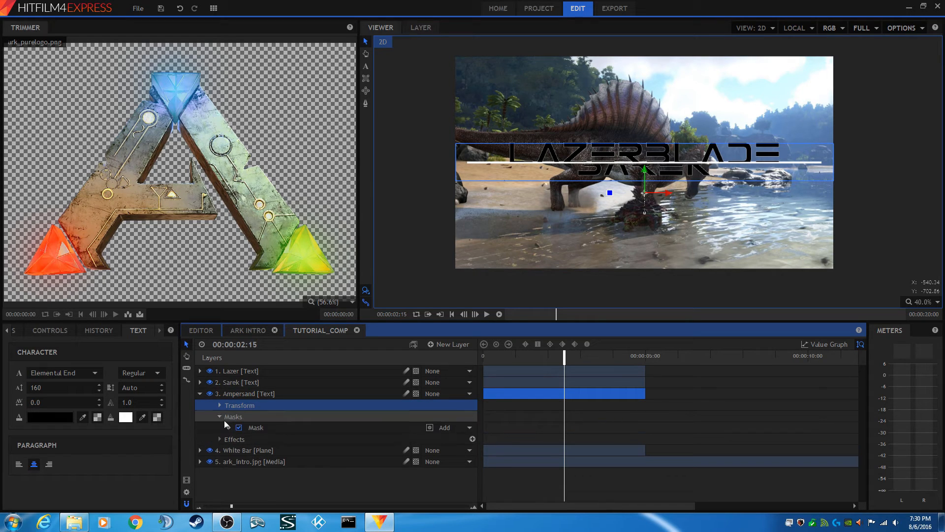
pyautogui.click(255, 428)
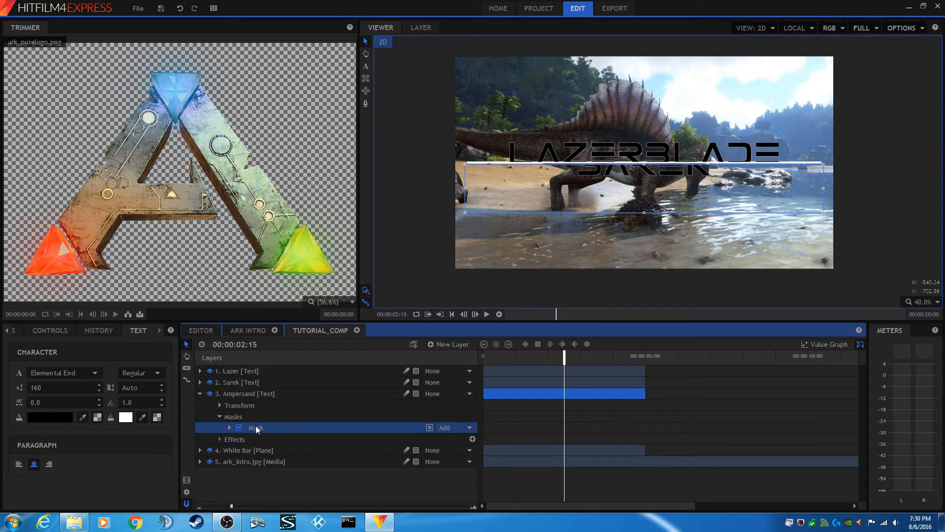
pyautogui.press('Delete')
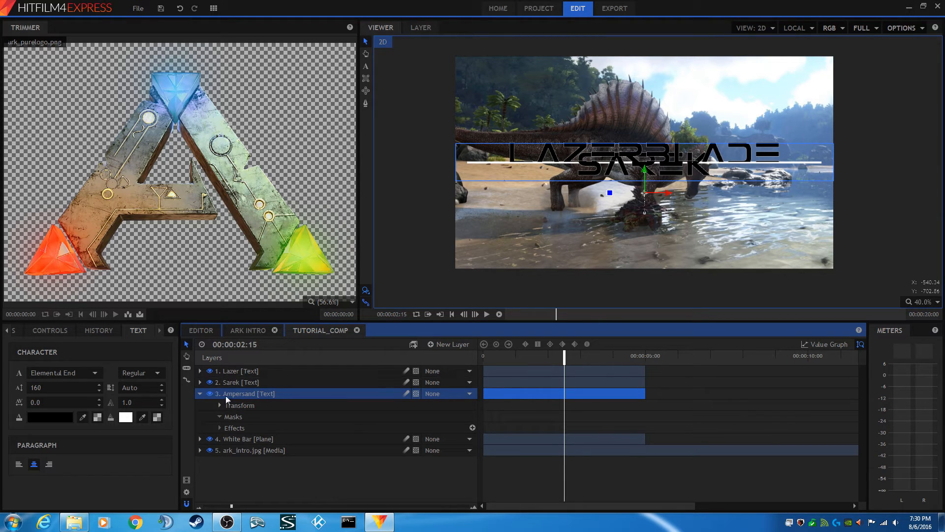
pyautogui.moveTo(231, 397); pyautogui.dragTo(226, 368)
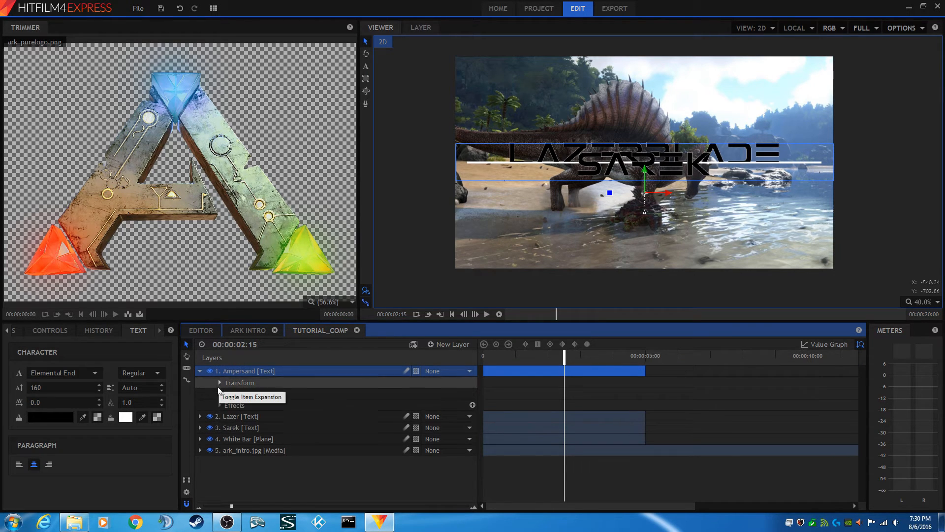
# Step: Hide the Lazer and Sarek layers and replace the Ampersand layer's text with "&"
pyautogui.click(210, 416)
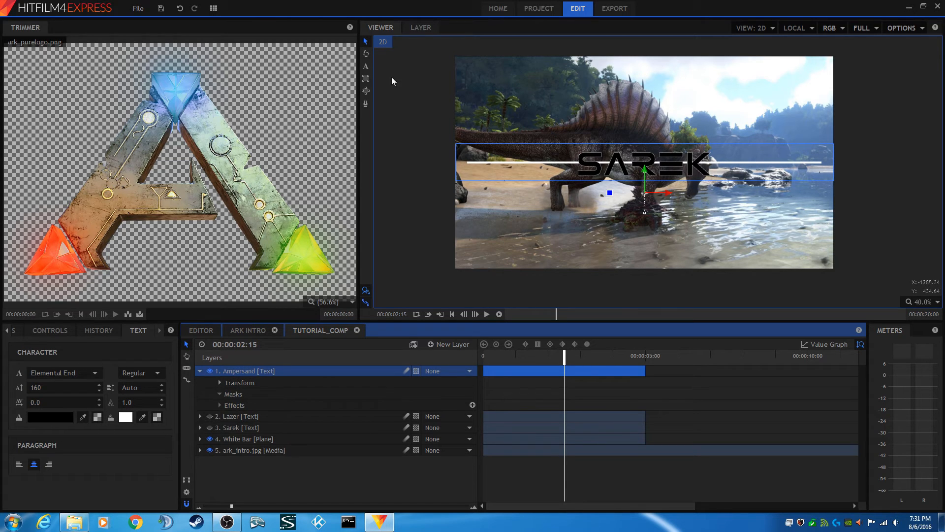
pyautogui.click(366, 66)
pyautogui.click(611, 163)
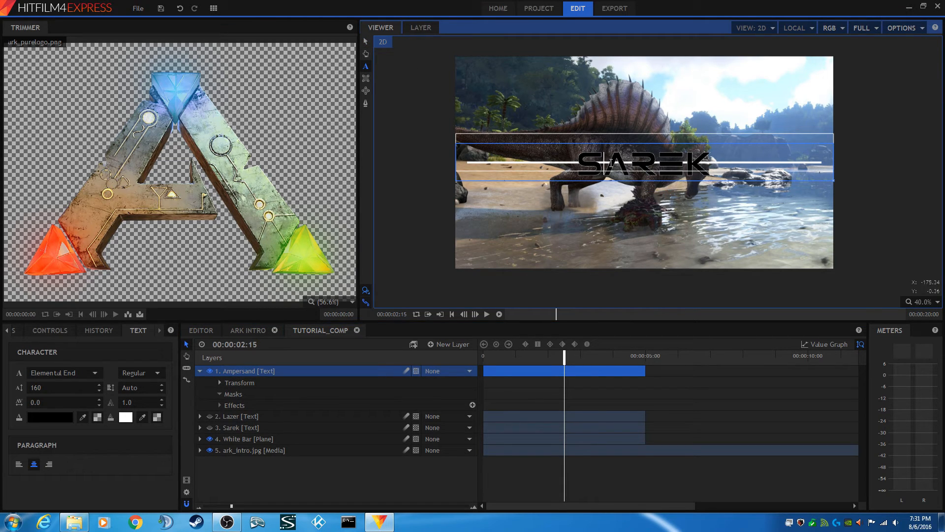
pyautogui.moveTo(576, 164); pyautogui.dragTo(705, 166)
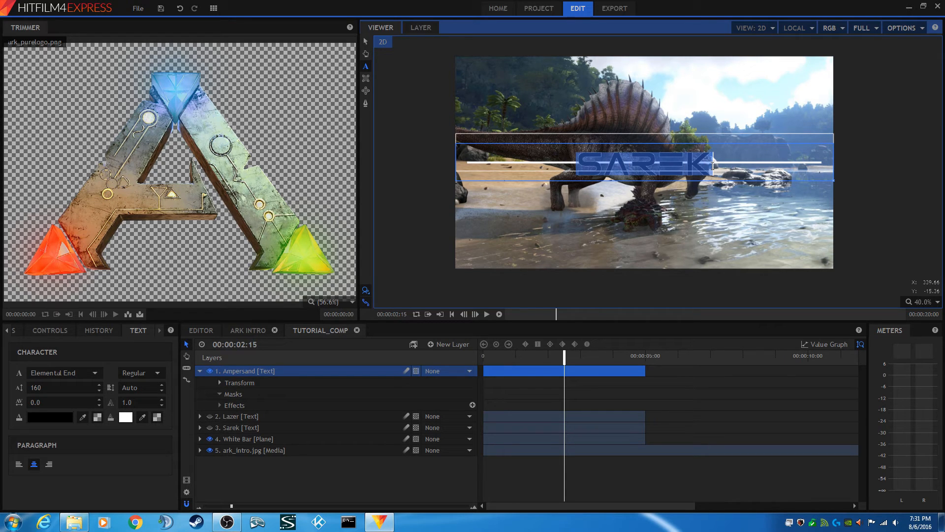
pyautogui.write('&')
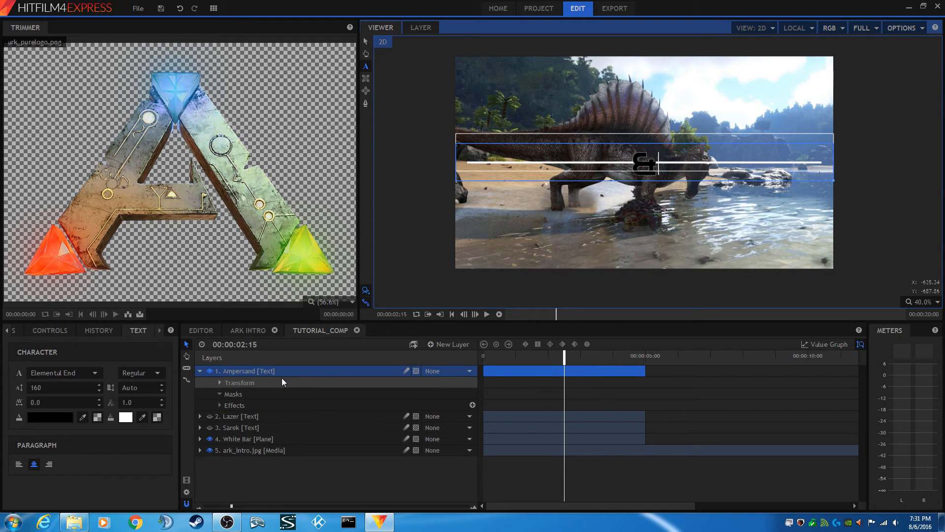
# Step: Remove the Ampersand layer's position keyframes and shift the & up to a Y position of -146.6, centred on the white bar
pyautogui.click(218, 381)
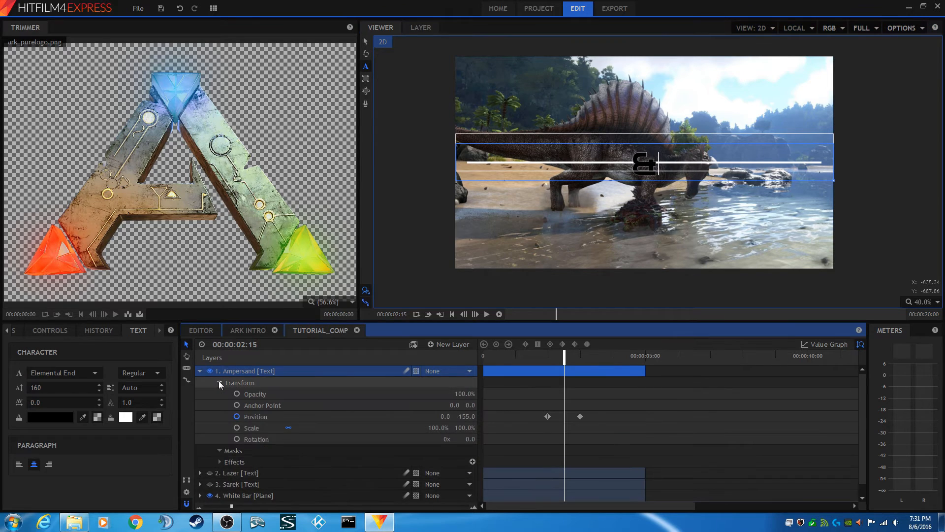
pyautogui.click(236, 417)
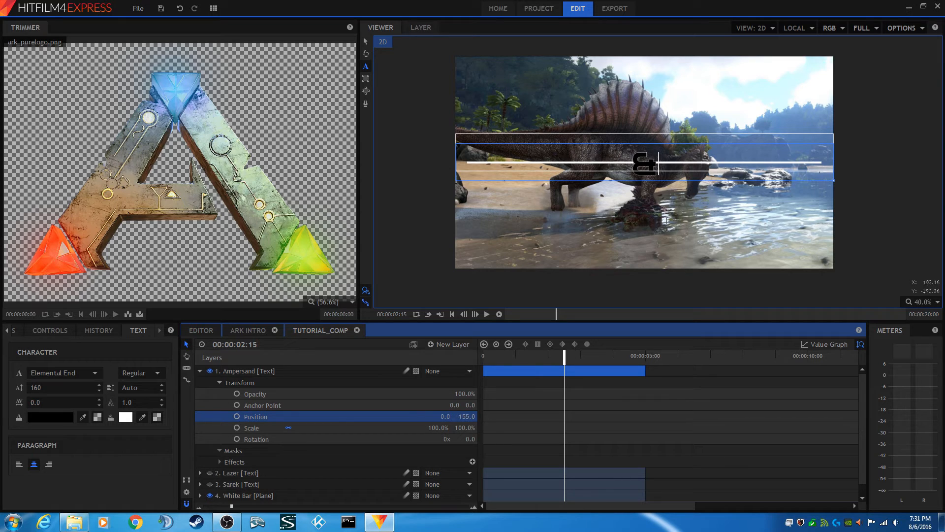
pyautogui.scroll(2, 658, 163)
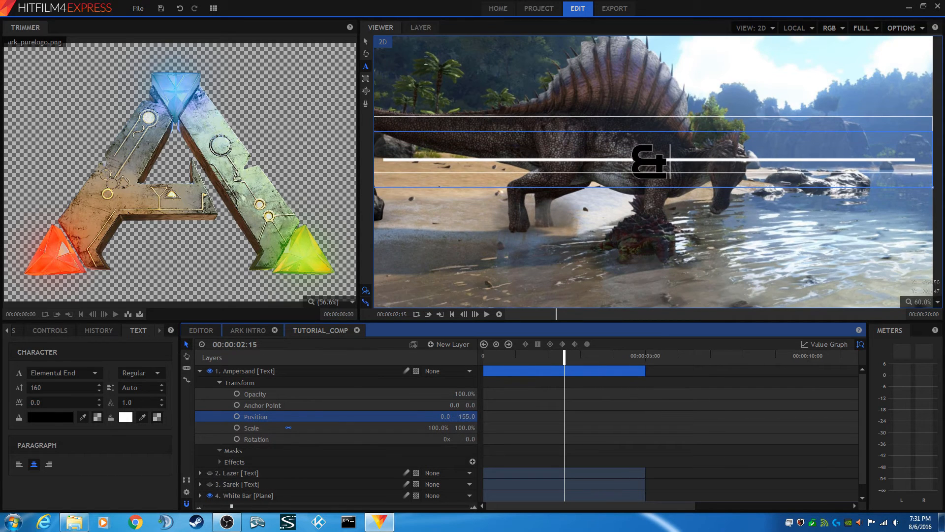
pyautogui.click(365, 42)
pyautogui.moveTo(650, 188); pyautogui.dragTo(650, 184)
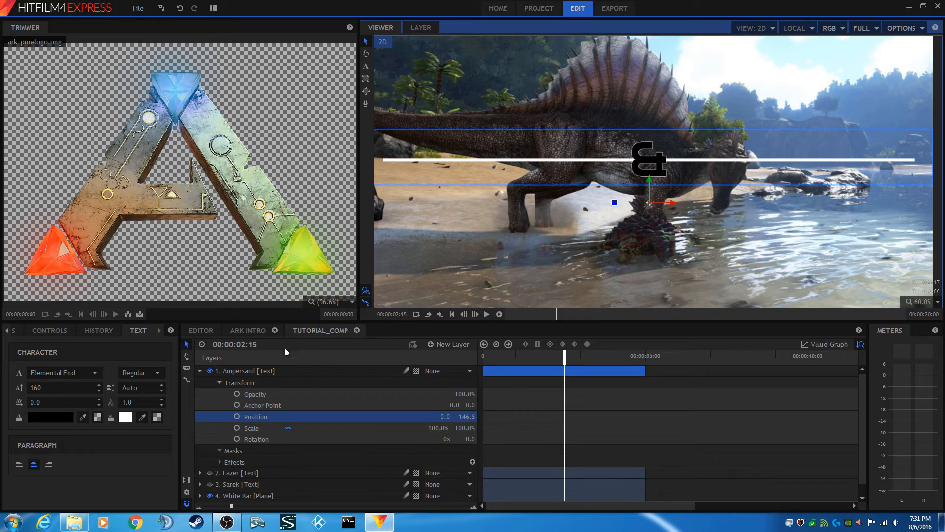
# Step: Keyframe the Ampersand layer's opacity at 0% at 00:00:02:15 and 100% at 00:00:03:00
pyautogui.click(237, 394)
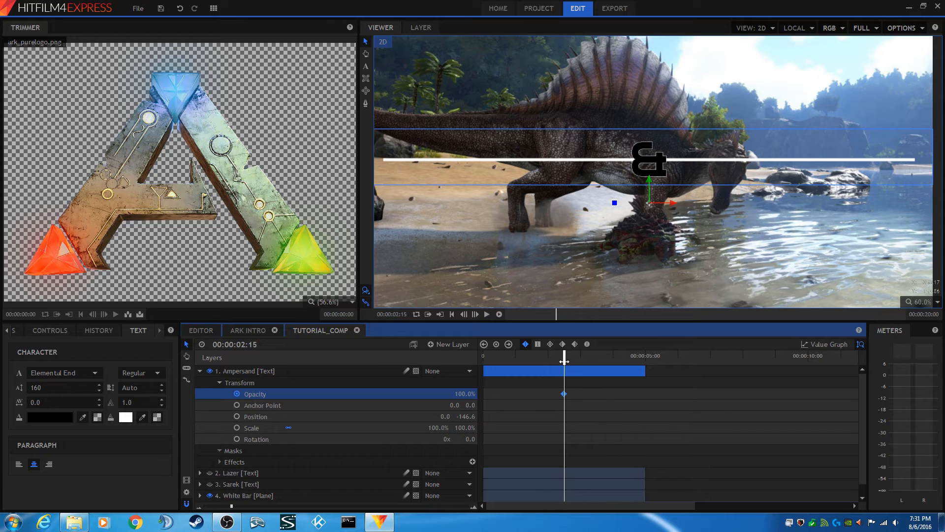
pyautogui.moveTo(464, 394); pyautogui.dragTo(416, 394)
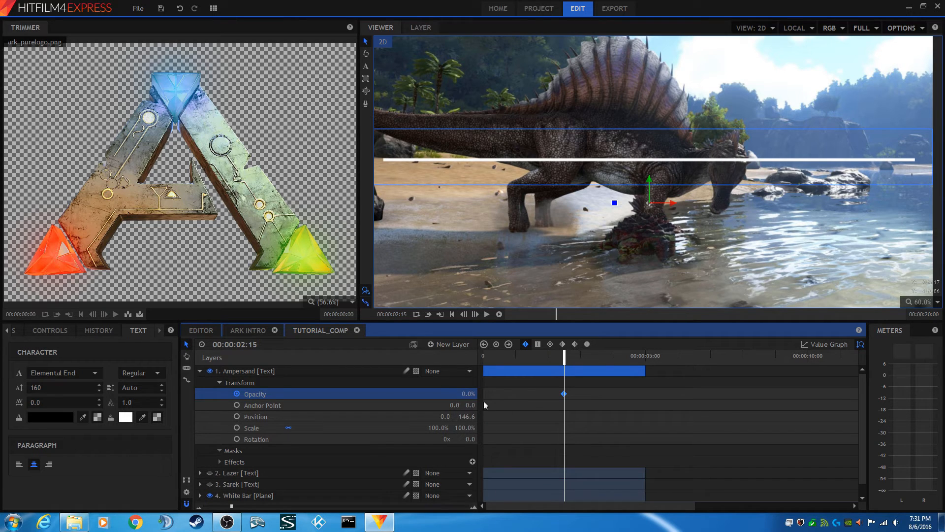
pyautogui.click(581, 356)
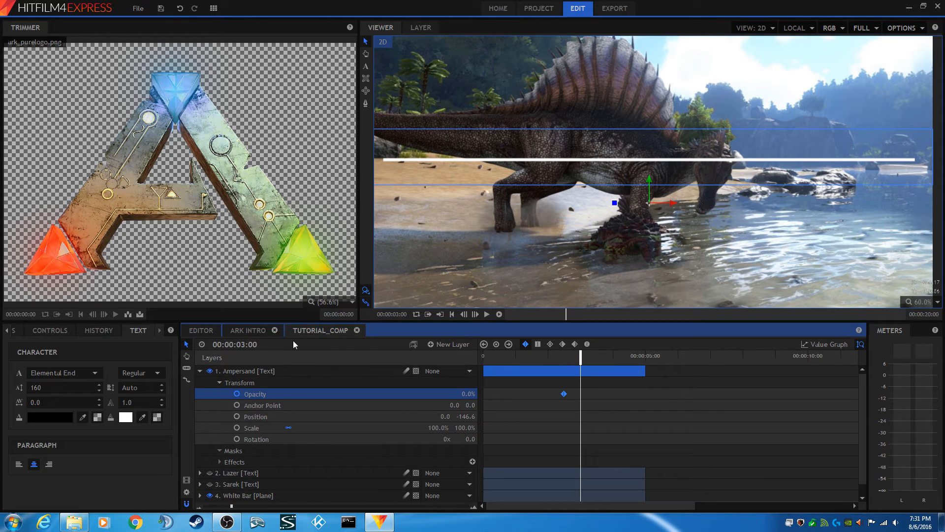
pyautogui.moveTo(468, 393); pyautogui.dragTo(467, 394)
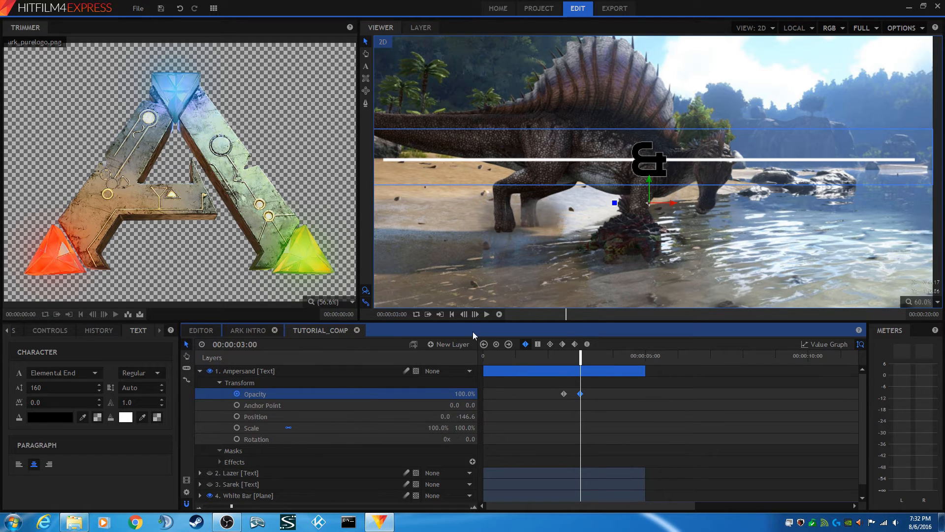
# Step: Collapse the Ampersand layer's properties and play the composition from the start to check the ampersand's fade-in
pyautogui.scroll(-2, 600, 163)
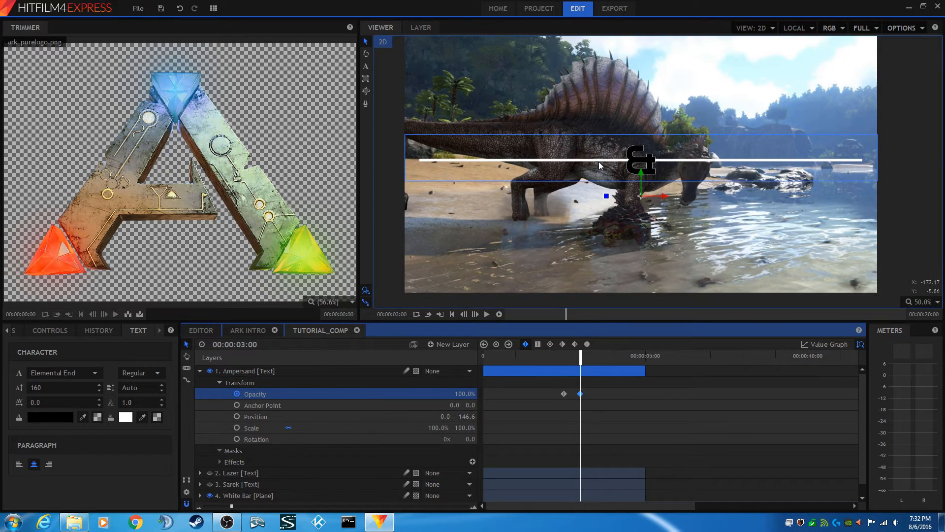
pyautogui.scroll(1, 599, 164)
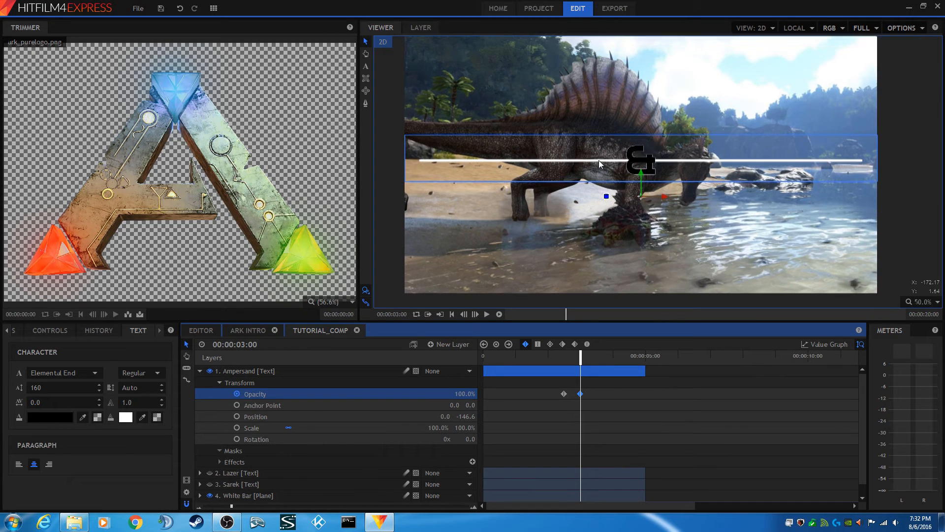
pyautogui.moveTo(605, 152); pyautogui.dragTo(610, 166)
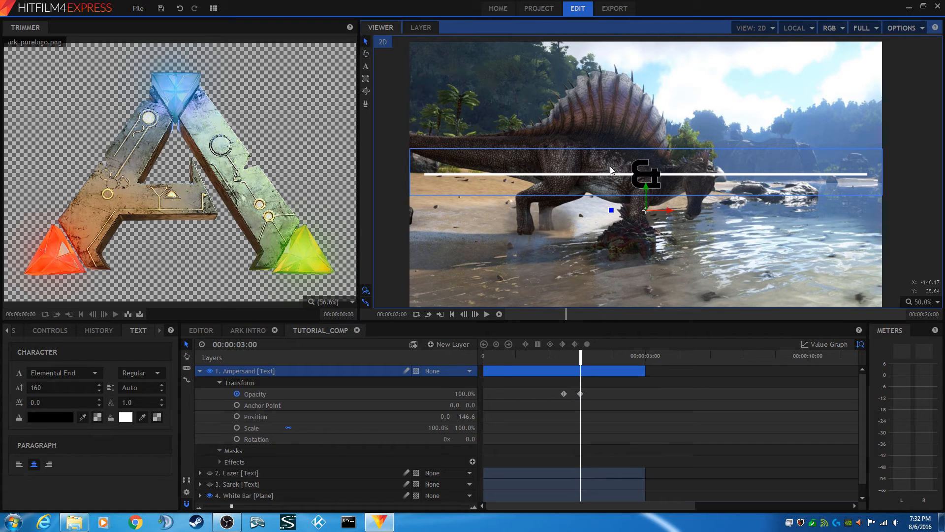
pyautogui.click(451, 314)
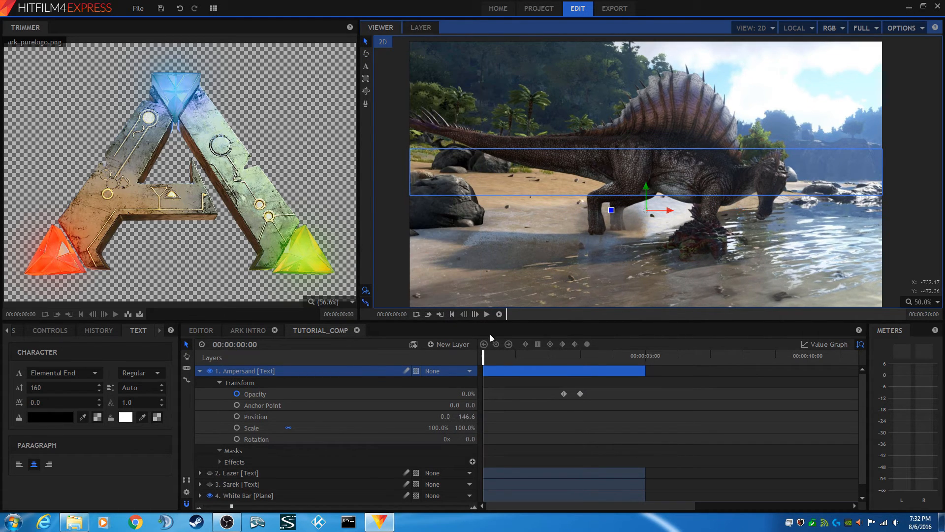
pyautogui.click(200, 371)
pyautogui.click(241, 449)
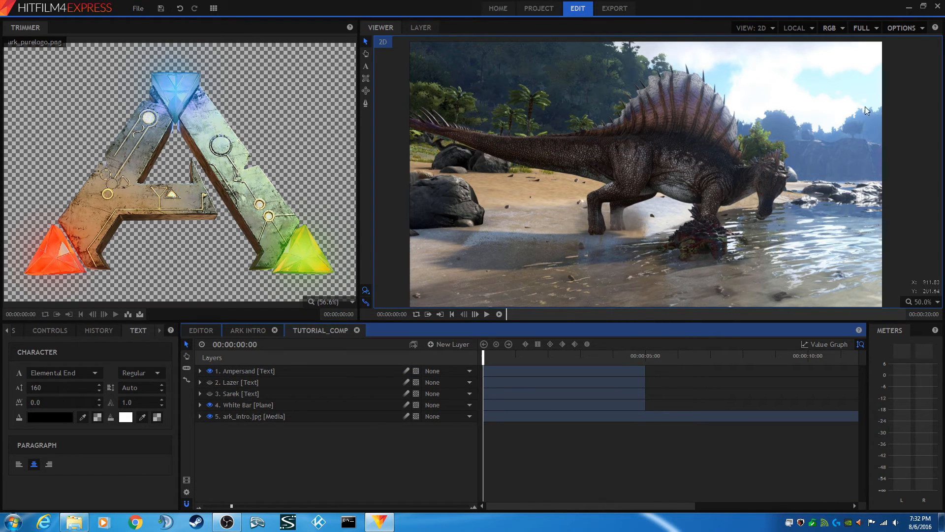
pyautogui.click(486, 315)
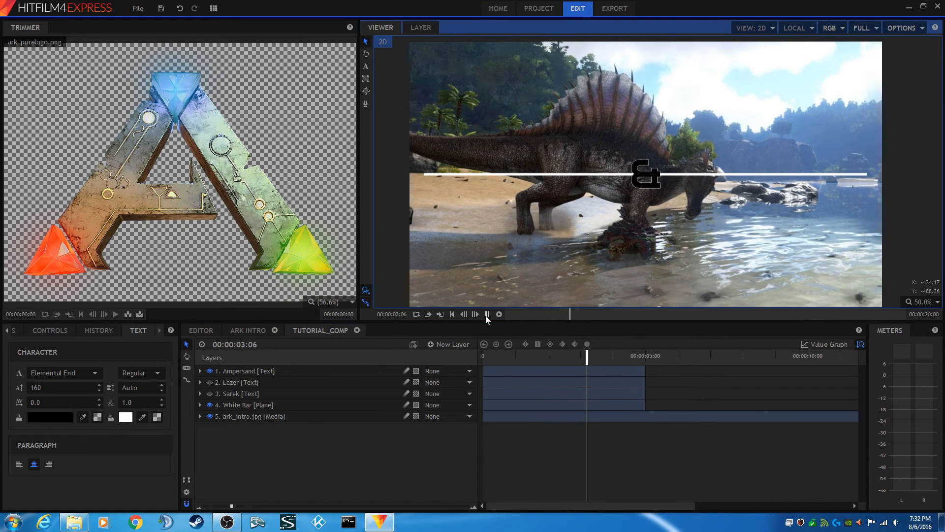
pyautogui.click(488, 314)
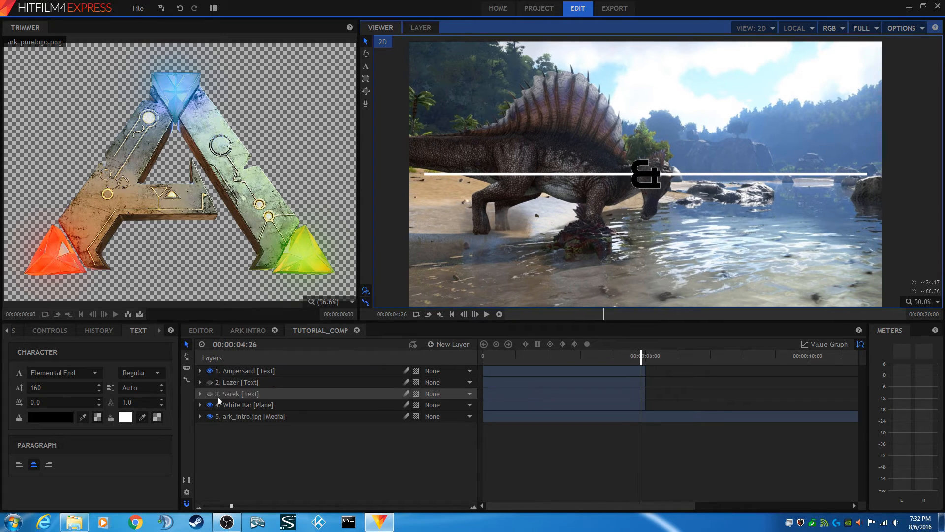
# Step: Show the Sarek and Lazer layers again and preview the full intro from the start
pyautogui.click(210, 393)
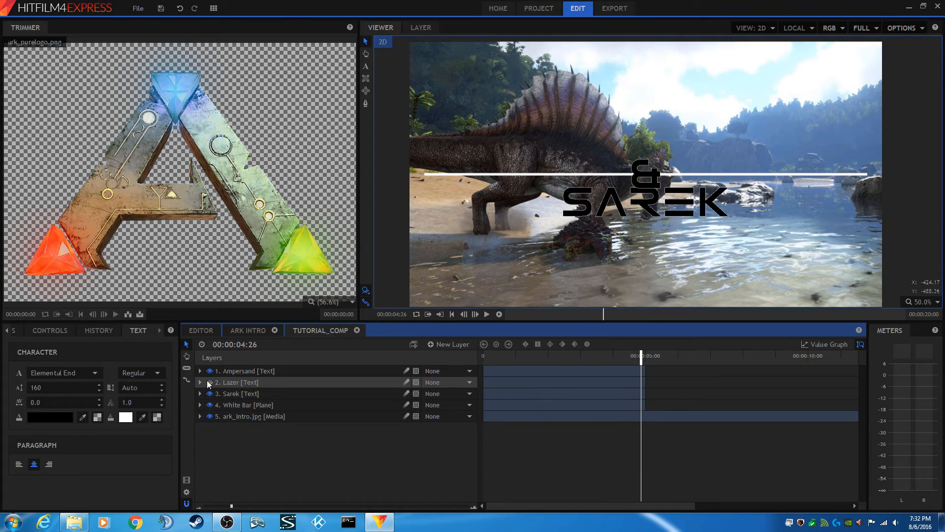
pyautogui.click(209, 382)
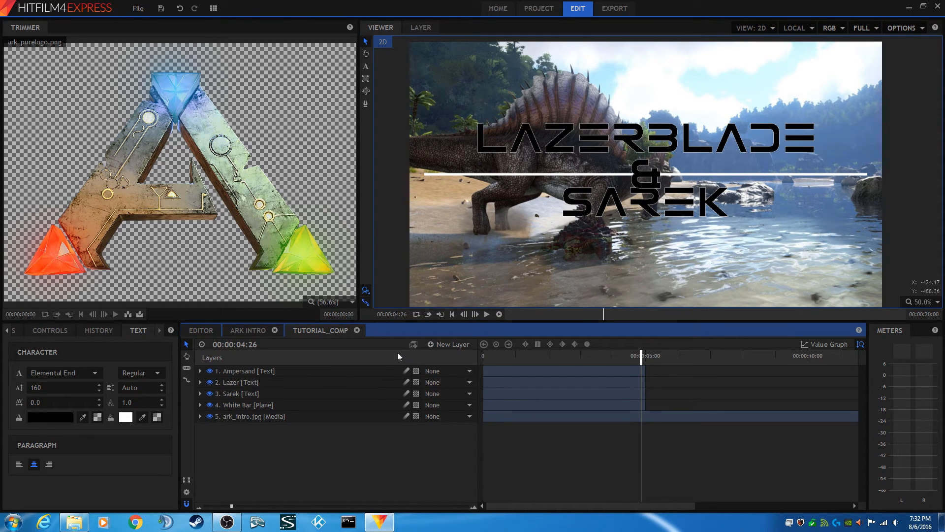
pyautogui.click(452, 314)
pyautogui.click(487, 314)
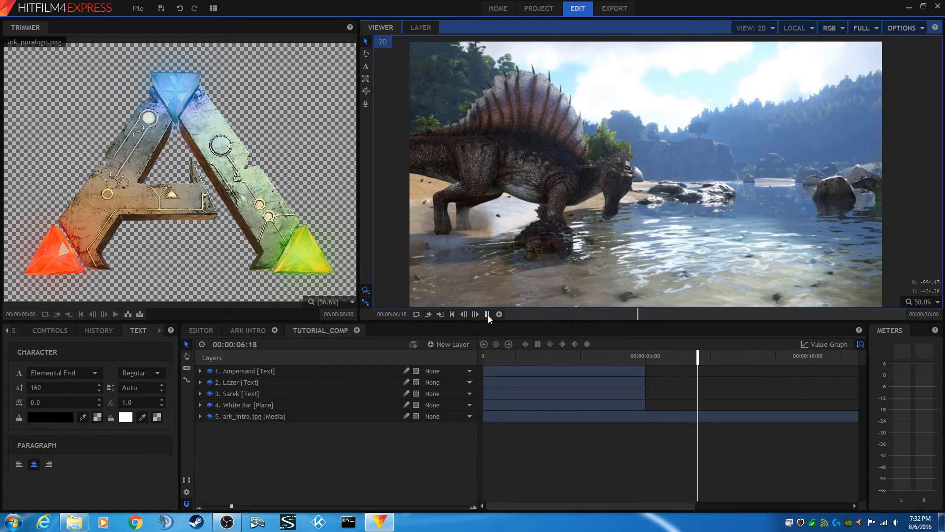
pyautogui.click(487, 314)
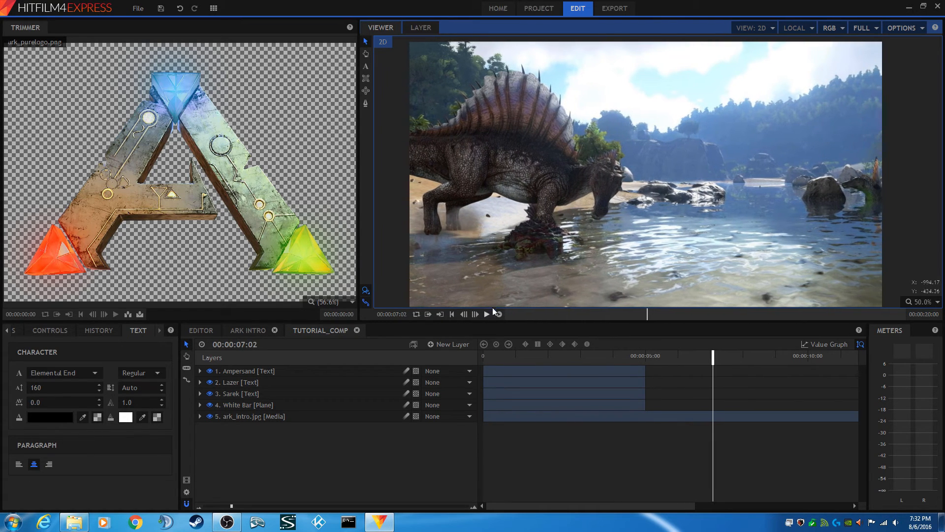
pyautogui.click(559, 360)
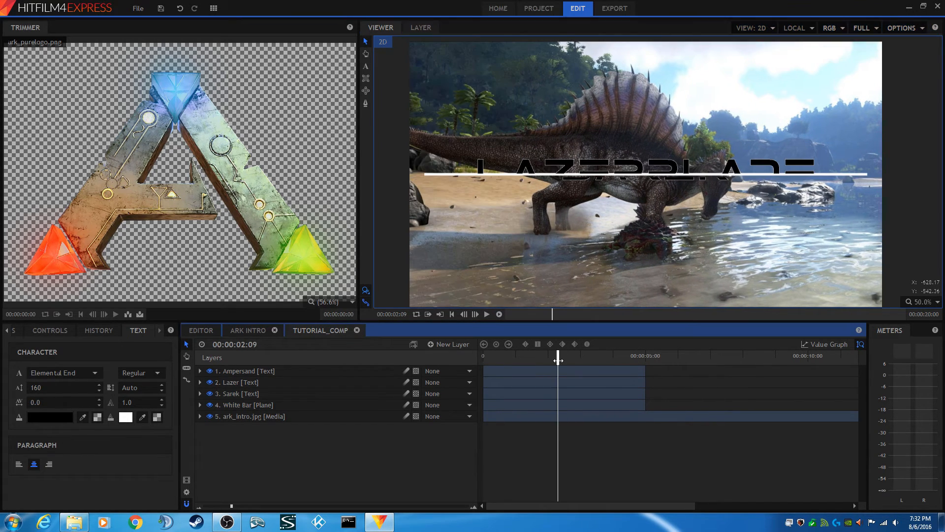
pyautogui.click(630, 355)
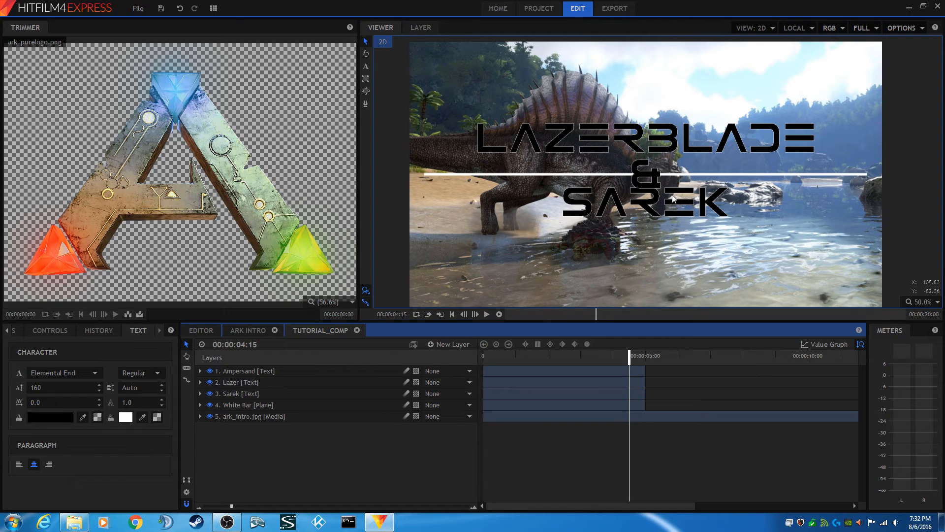
# Step: Lower the Sarek text layer's position keyframe at 00:00:02:00 to a Y value of -68.0
pyautogui.click(224, 394)
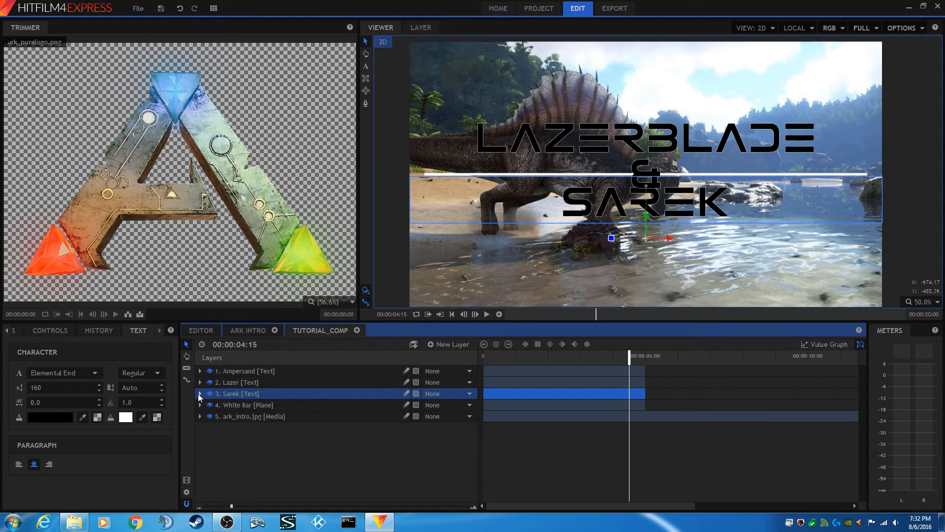
pyautogui.click(199, 393)
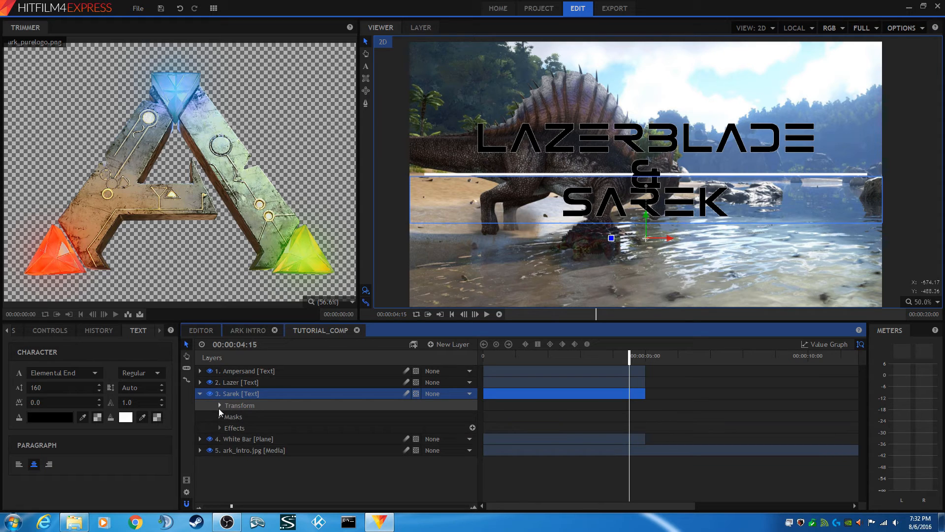
pyautogui.click(219, 405)
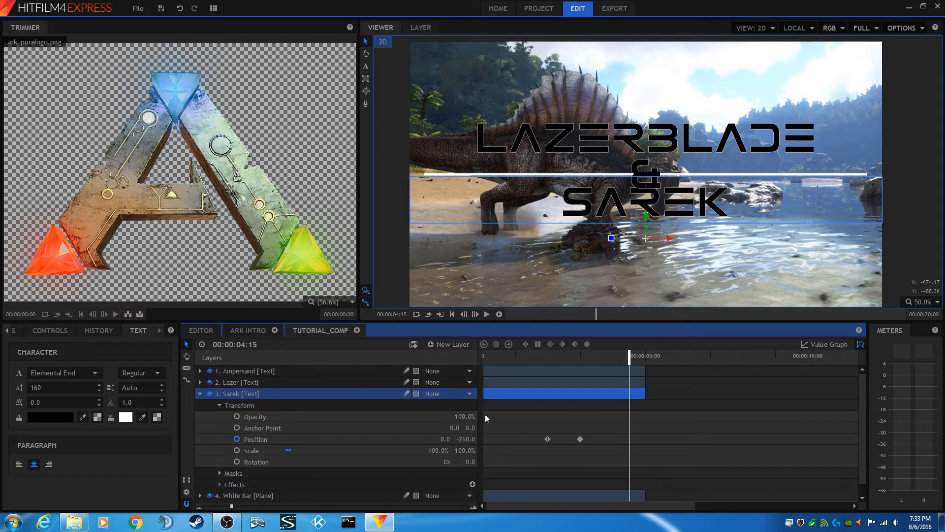
pyautogui.click(548, 354)
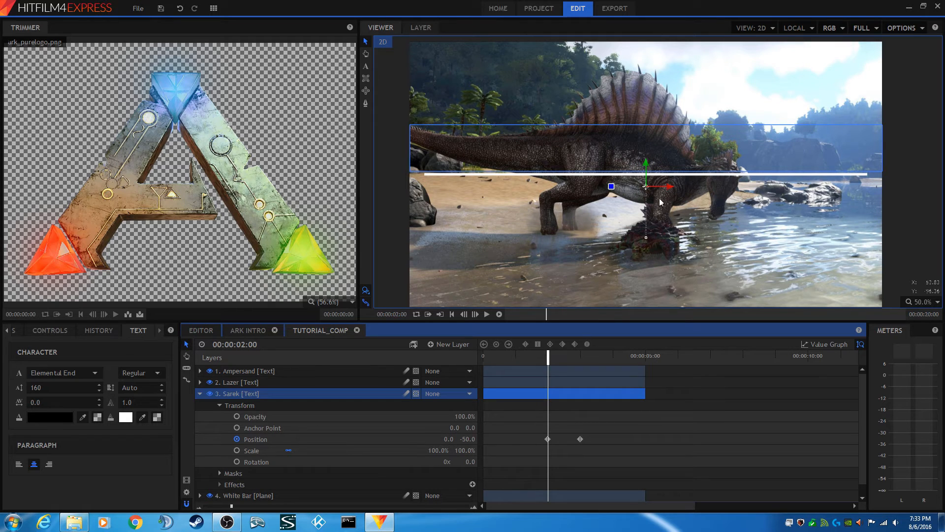
pyautogui.click(646, 164)
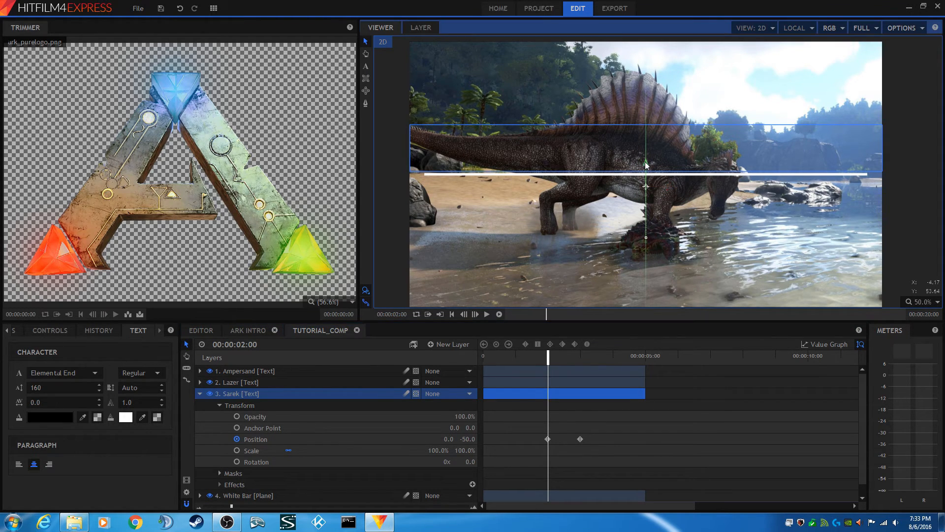
pyautogui.moveTo(646, 164); pyautogui.dragTo(647, 169)
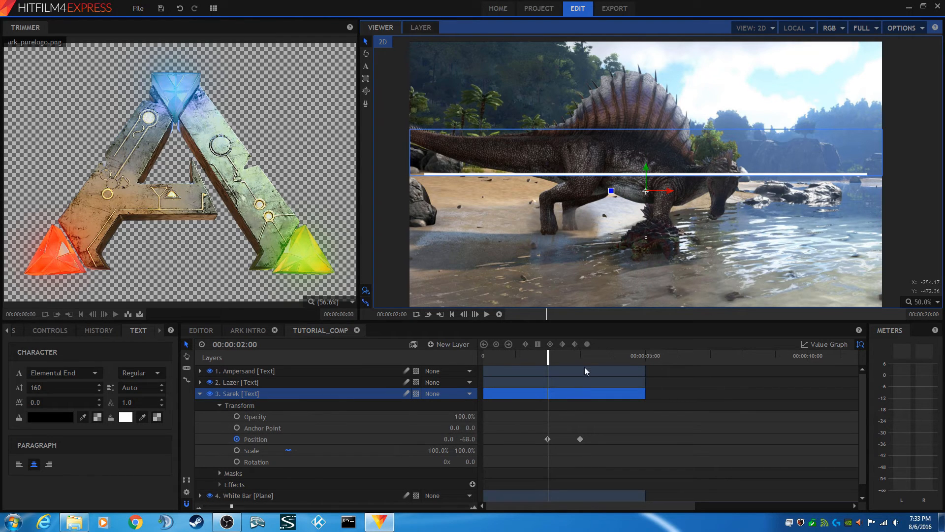
pyautogui.click(468, 439)
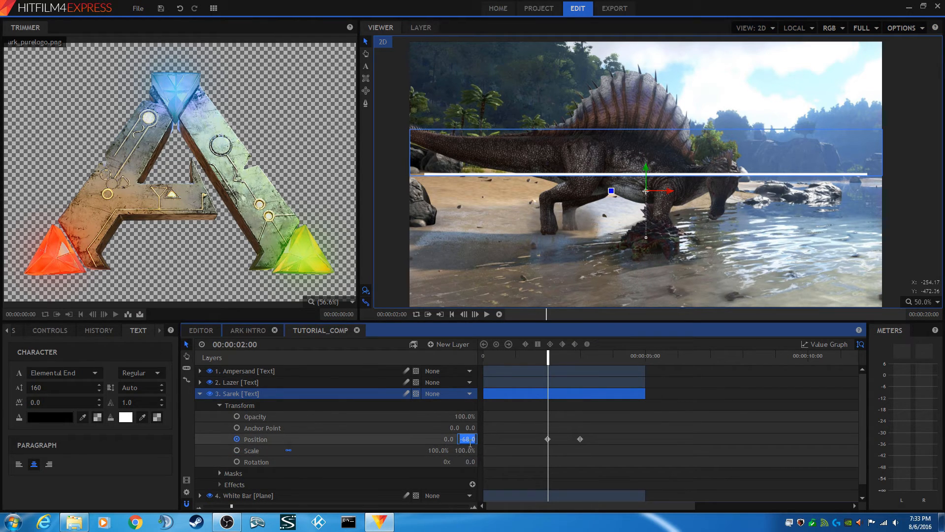
# Step: Lower the Sarek text's end position keyframe at 00:00:03:00 to a Y value of -290.0, leaving more room below the ampersand
pyautogui.click(580, 356)
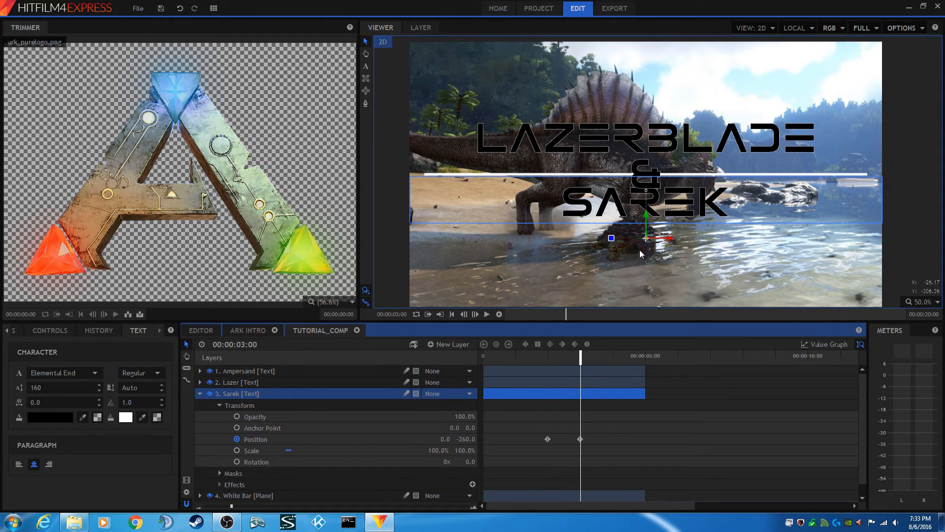
pyautogui.moveTo(648, 217); pyautogui.dragTo(648, 223)
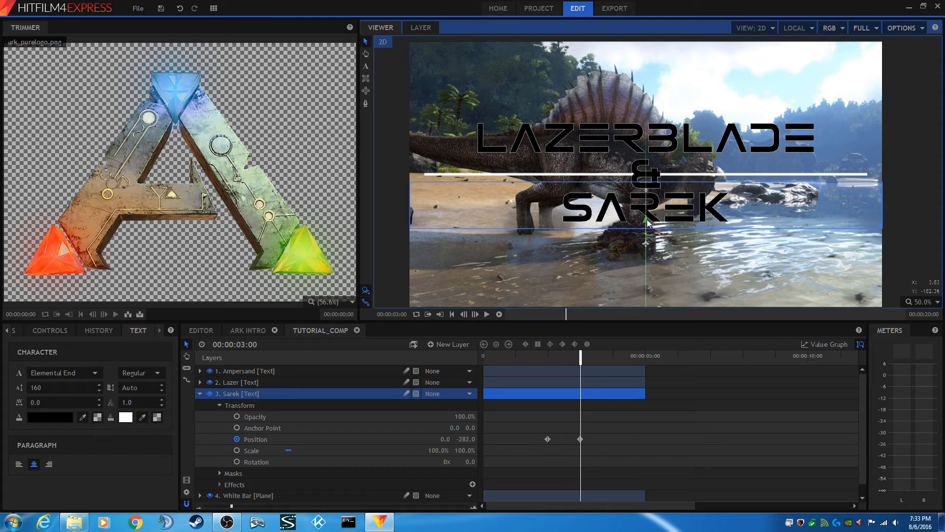
pyautogui.moveTo(647, 219); pyautogui.dragTo(648, 224)
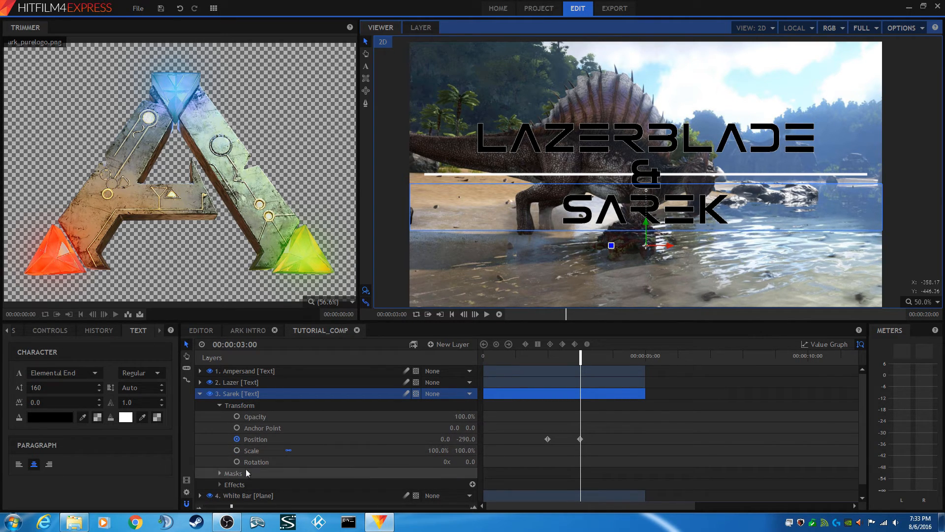
# Step: Set the Sarek layer mask's position keyframe at 00:00:02:00 to a Y value of -188.0, aligning the mask just below the white bar
pyautogui.click(219, 473)
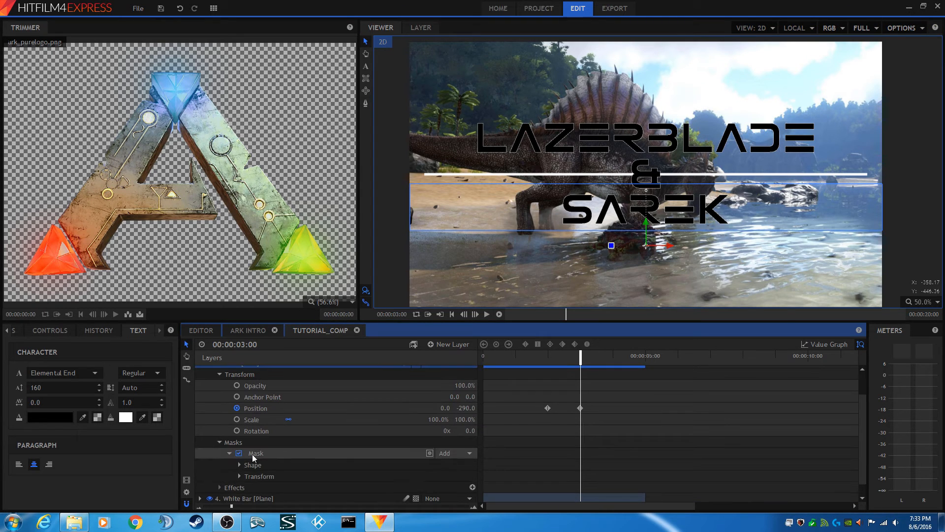
pyautogui.click(254, 457)
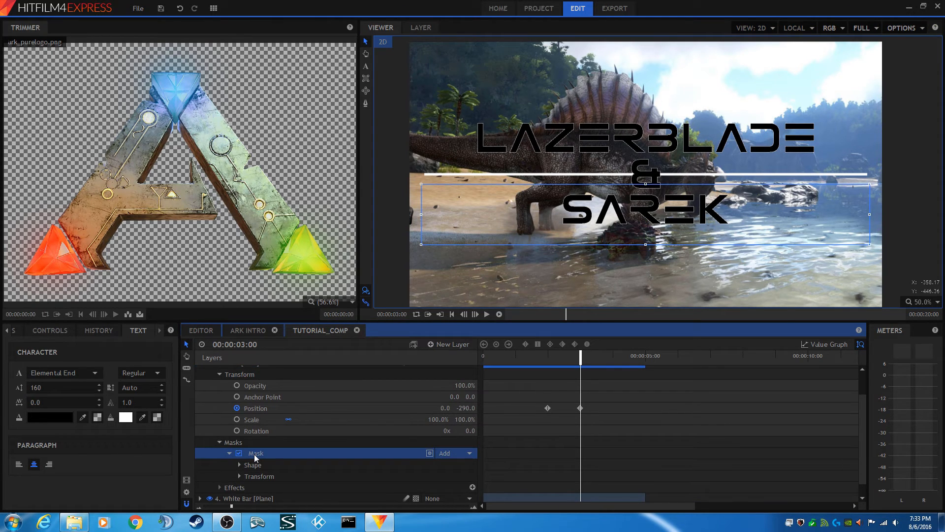
pyautogui.click(239, 476)
pyautogui.scroll(-2, 259, 459)
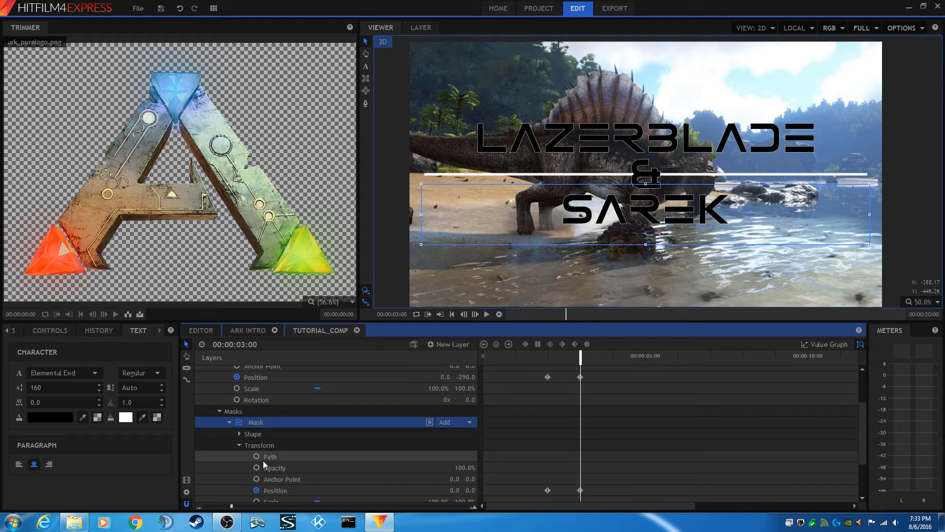
pyautogui.click(547, 356)
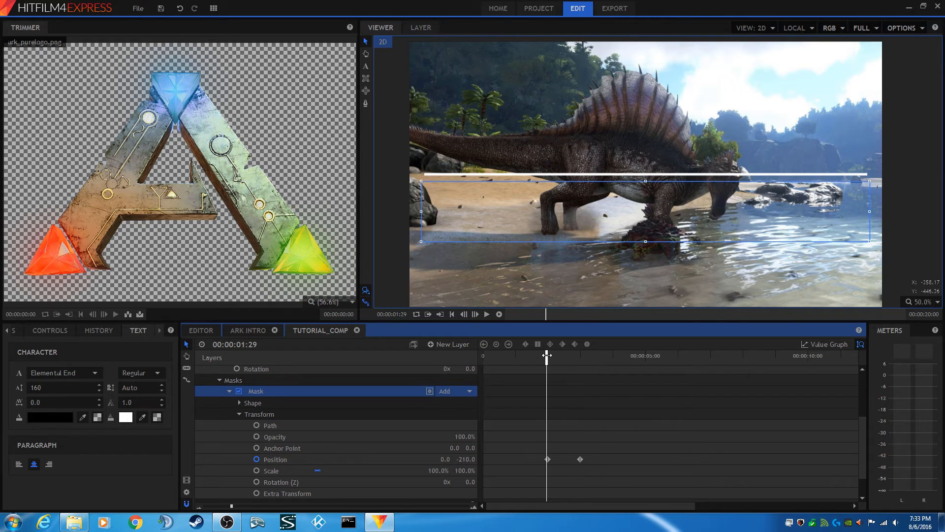
pyautogui.click(475, 314)
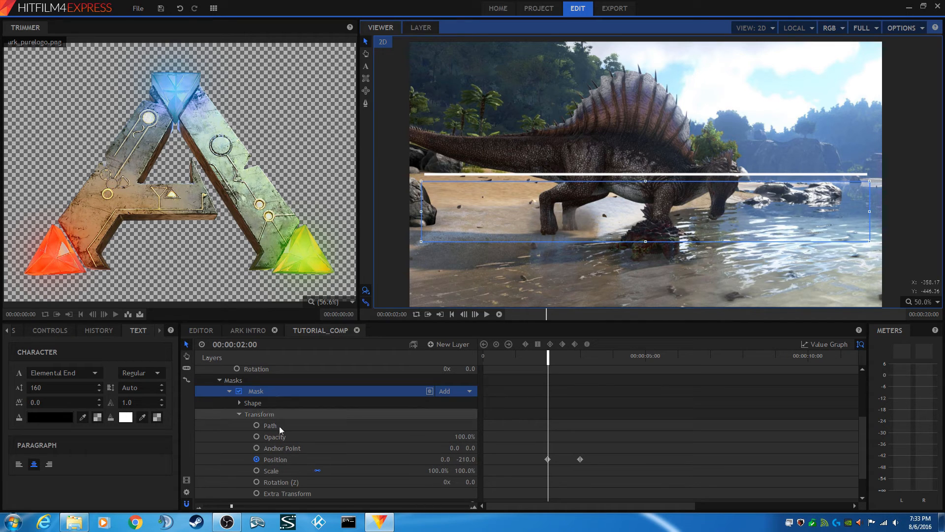
pyautogui.click(273, 390)
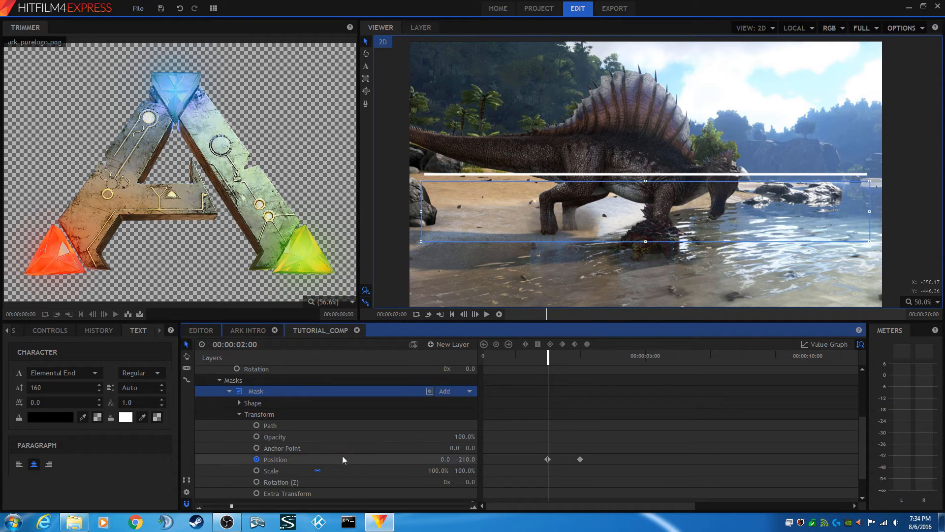
pyautogui.moveTo(467, 459); pyautogui.dragTo(491, 459)
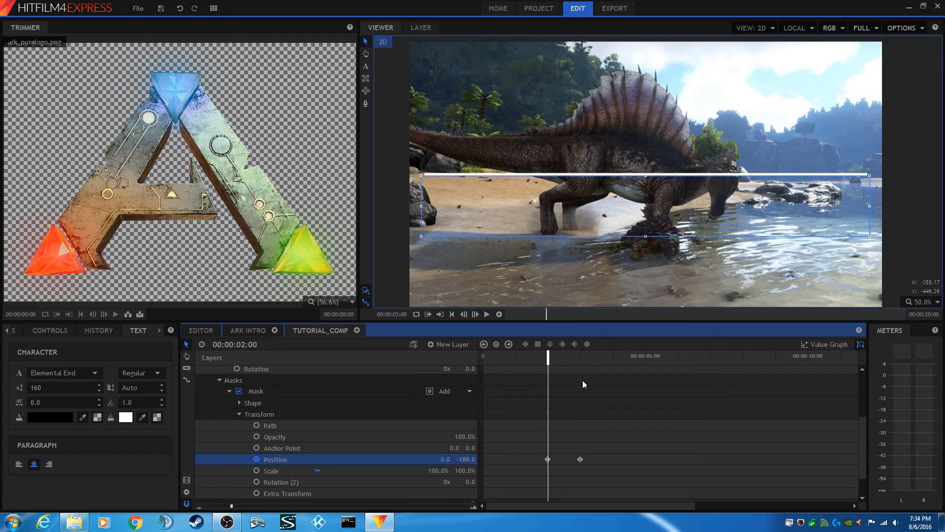
pyautogui.click(581, 356)
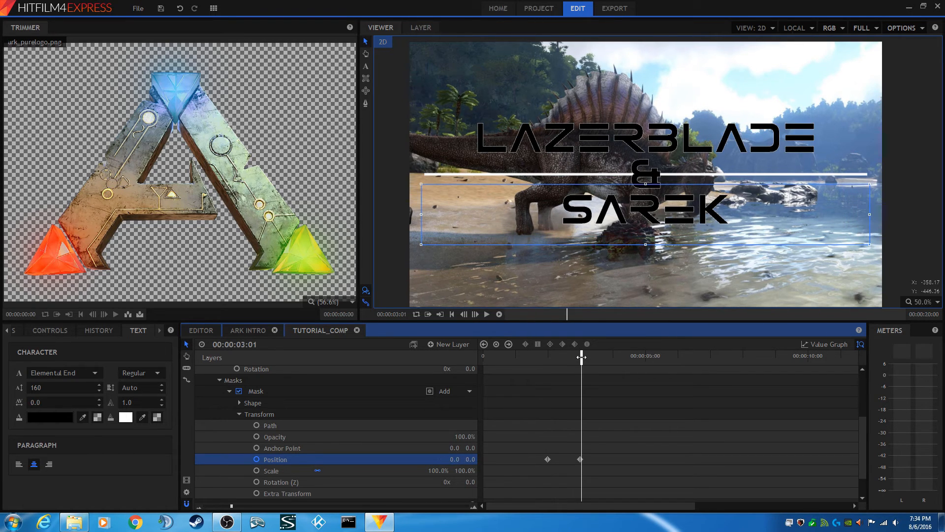
# Step: Set the Sarek layer mask's position keyframe at 00:00:03:00 to a Y value of 35.0, just below the white bar
pyautogui.click(464, 314)
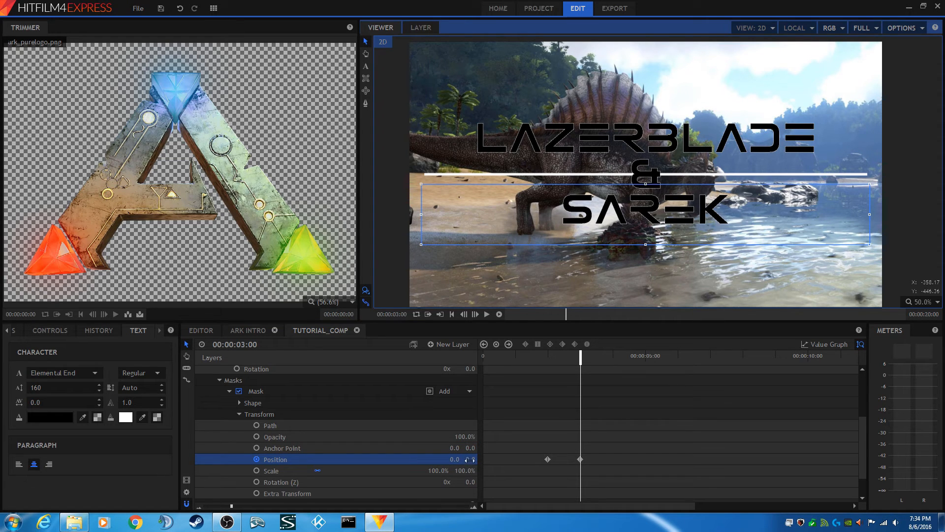
pyautogui.moveTo(467, 459); pyautogui.dragTo(467, 459)
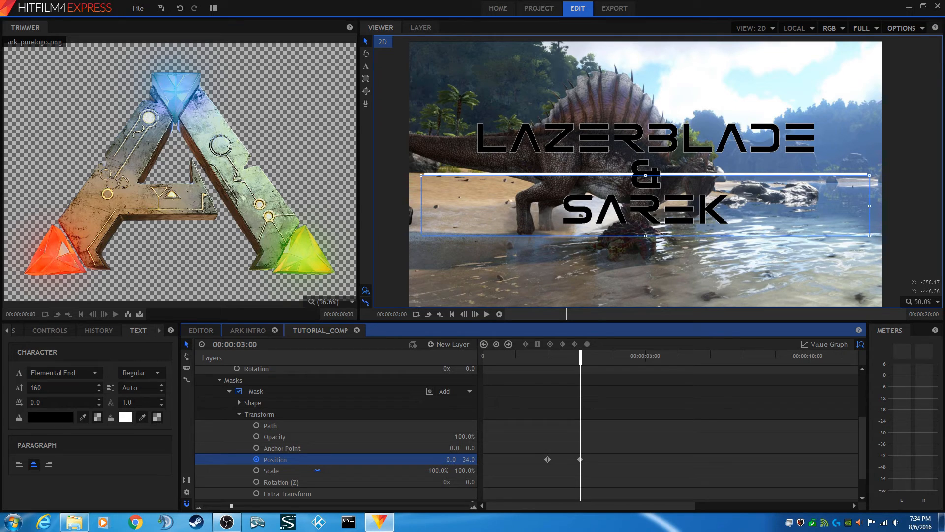
pyautogui.moveTo(467, 460); pyautogui.dragTo(466, 459)
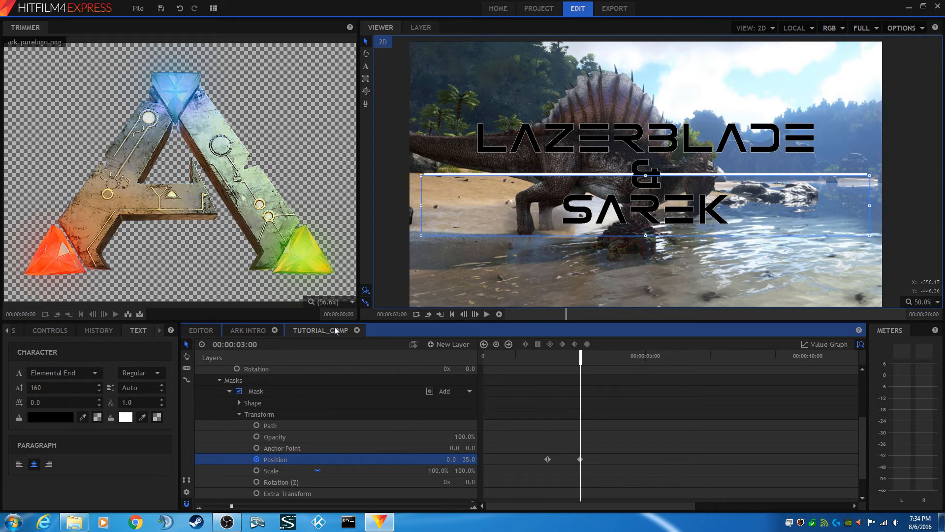
# Step: Preview the intro from the start to check the Sarek text reveal, and move the playhead to 00:00:03:09
pyautogui.click(452, 315)
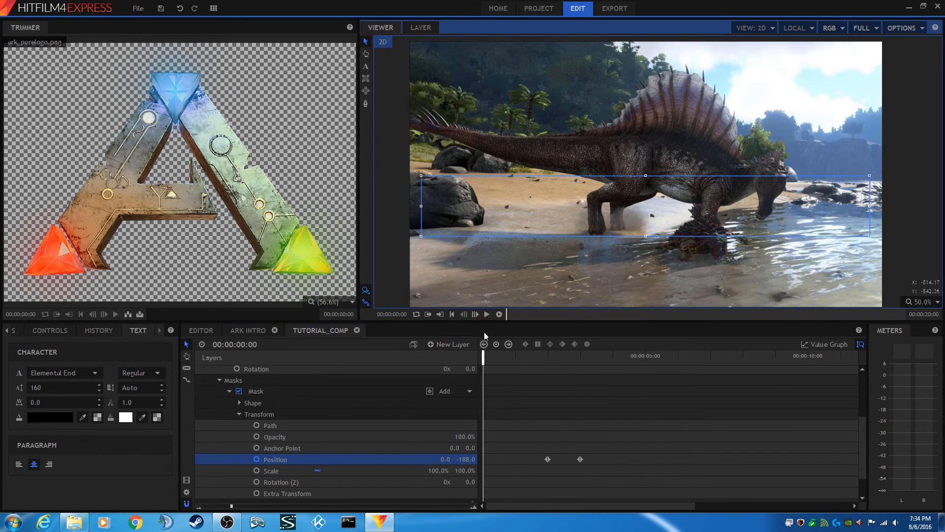
pyautogui.click(486, 314)
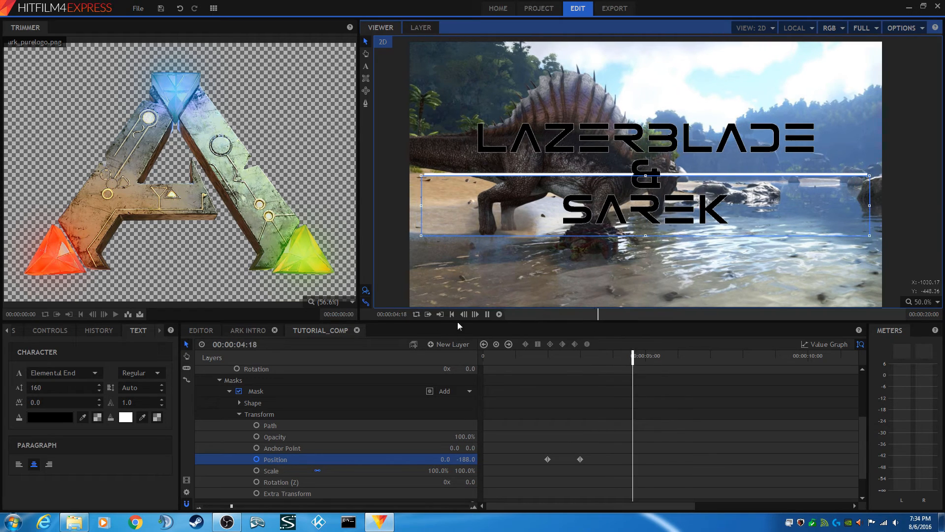
pyautogui.click(487, 314)
pyautogui.click(590, 356)
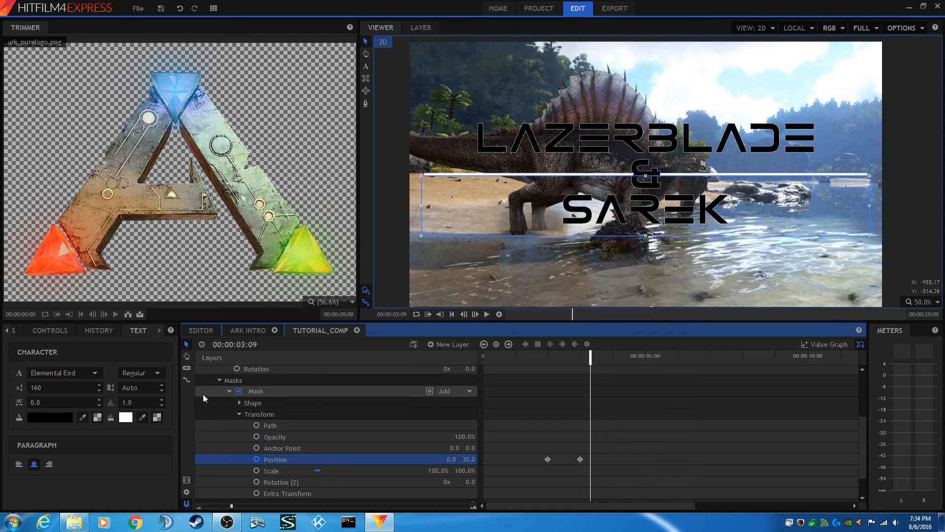
# Step: Collapse the Sarek text layer's mask settings and its remaining properties
pyautogui.click(220, 381)
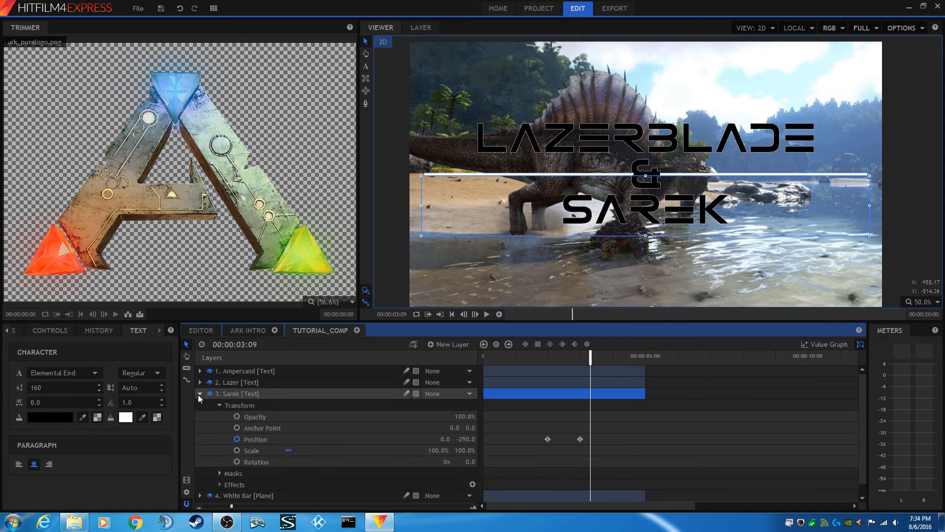
pyautogui.click(200, 393)
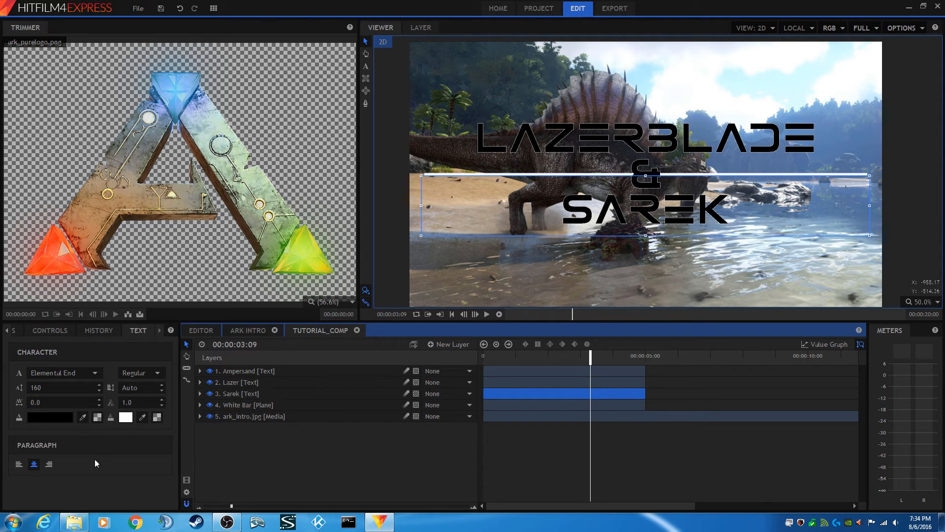
pyautogui.click(7, 332)
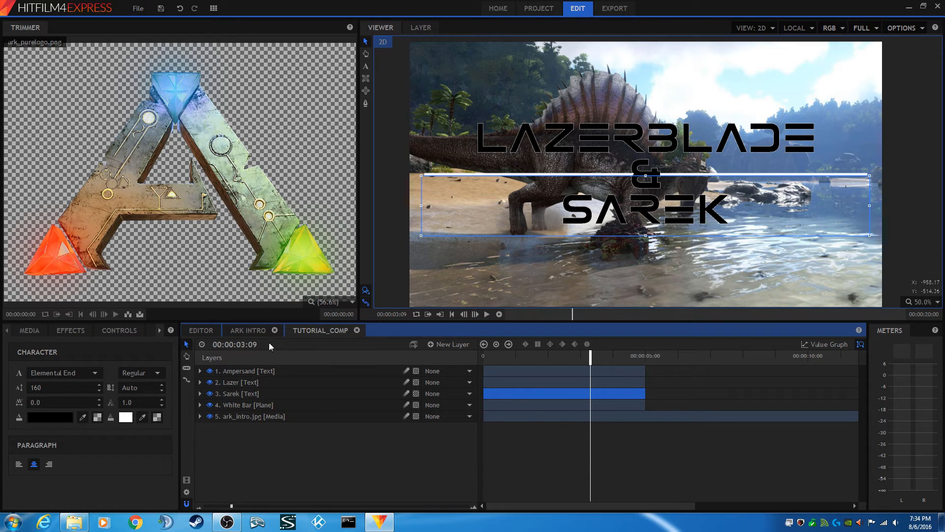
# Step: Compare with the ARK INTRO comp and inspect the Ampersand layer's opacity keyframes in TUTORIAL_COMP around 00:00:02:14
pyautogui.click(255, 328)
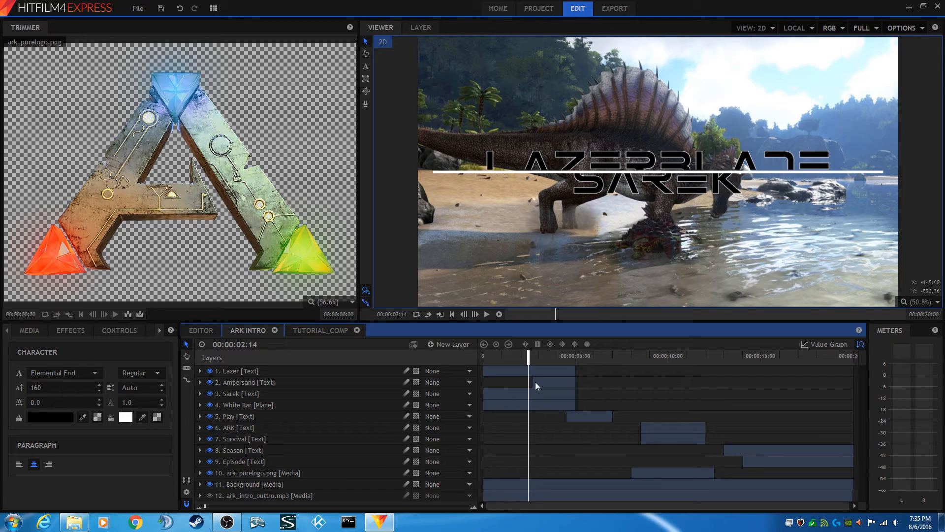
pyautogui.click(324, 330)
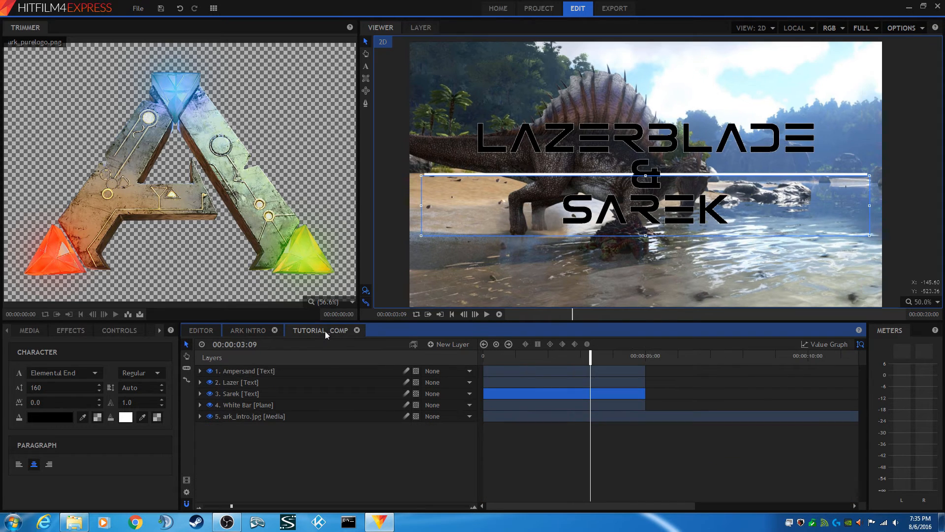
pyautogui.click(511, 373)
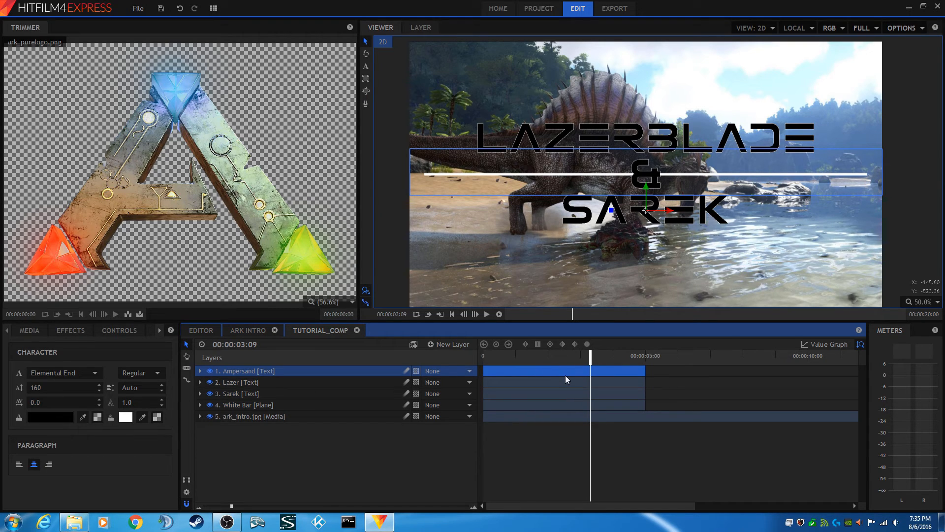
pyautogui.click(200, 371)
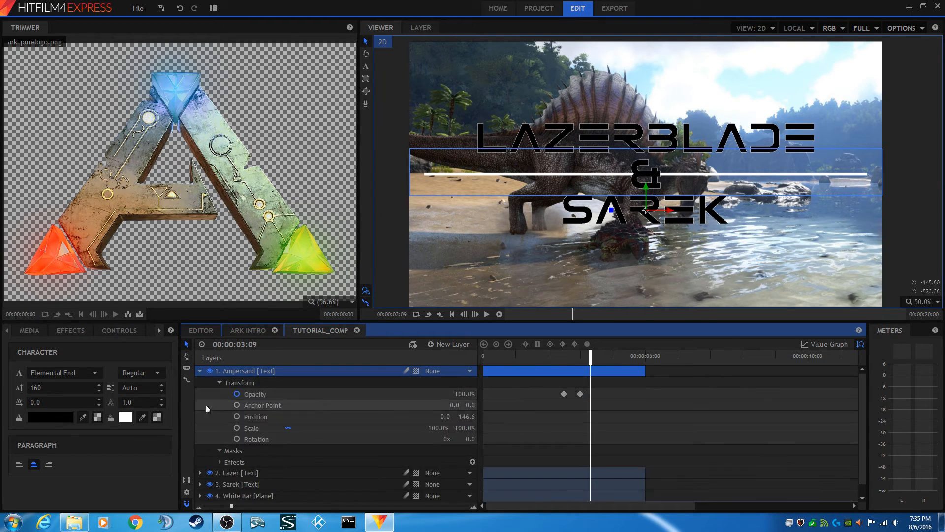
pyautogui.click(562, 355)
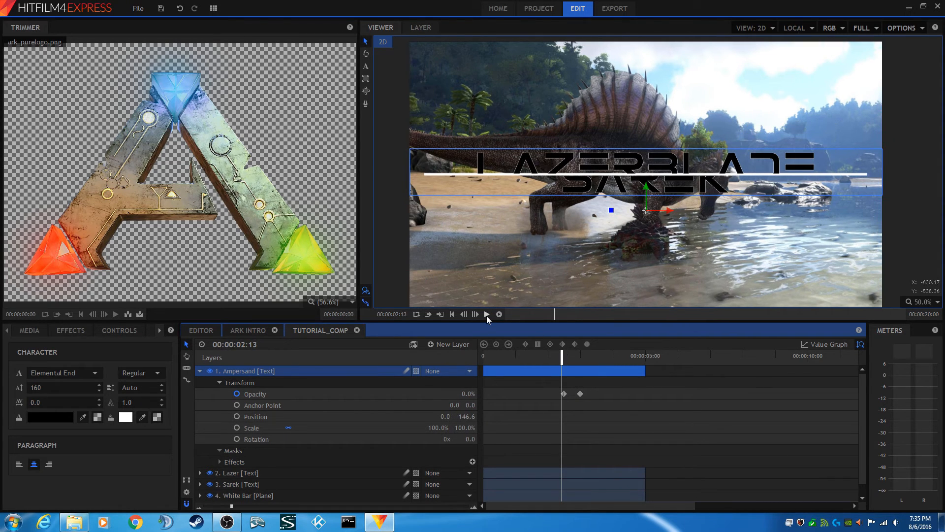
pyautogui.click(487, 315)
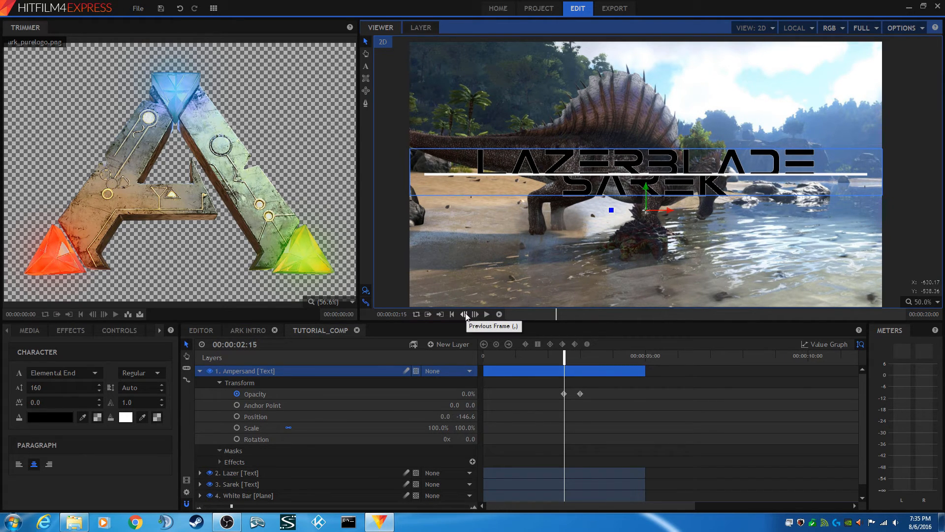
pyautogui.click(464, 315)
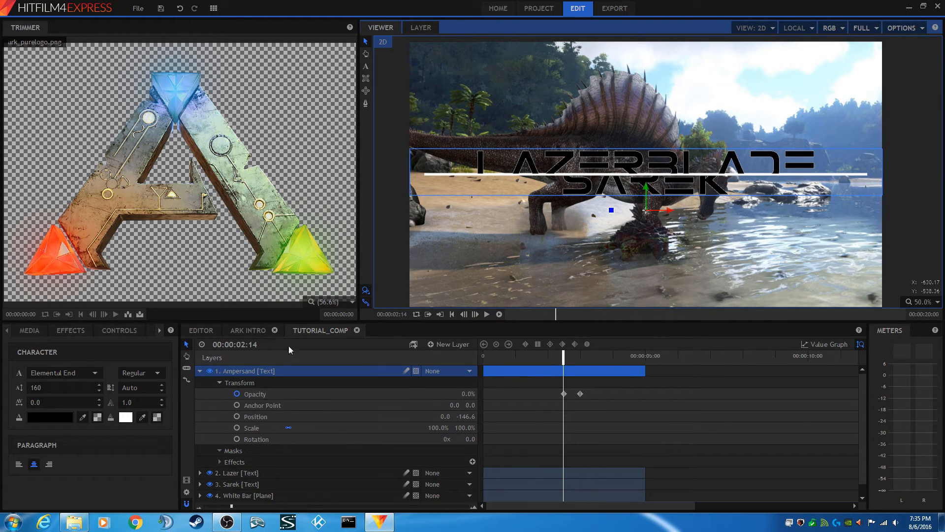
# Step: Examine the season and episode title reveals in the ARK INTRO comp and the Episode text layer's property groups
pyautogui.click(259, 328)
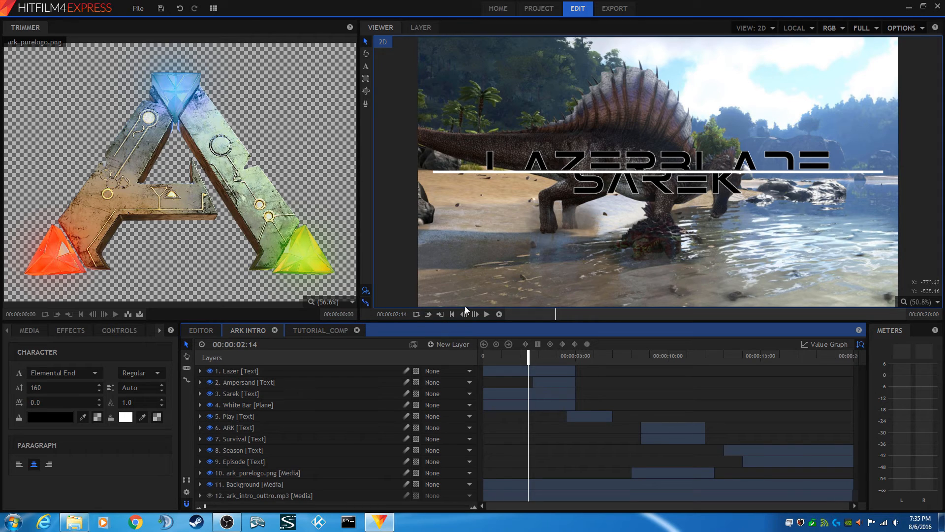
pyautogui.click(453, 314)
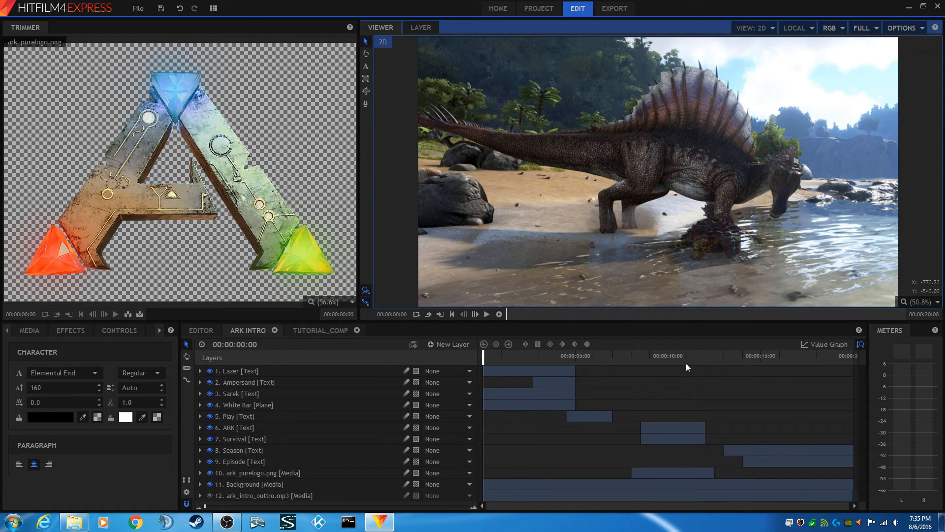
pyautogui.click(846, 356)
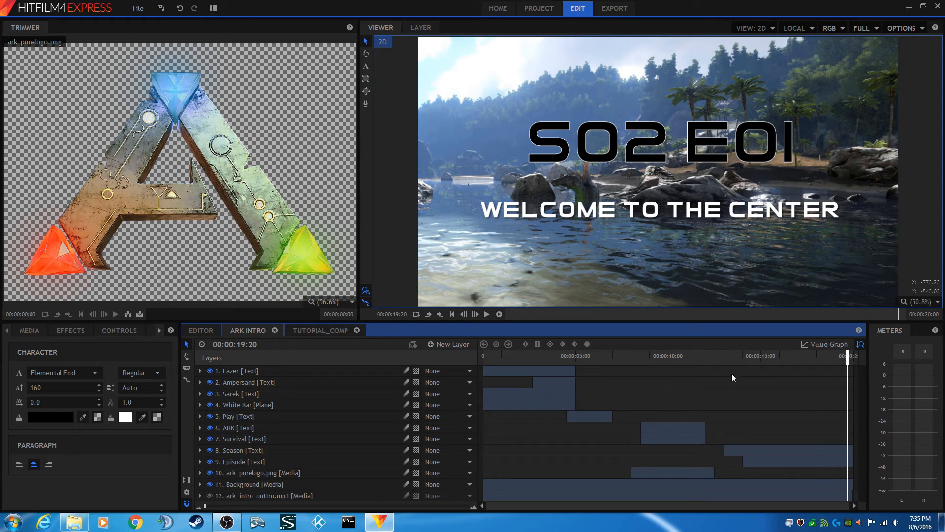
pyautogui.click(751, 355)
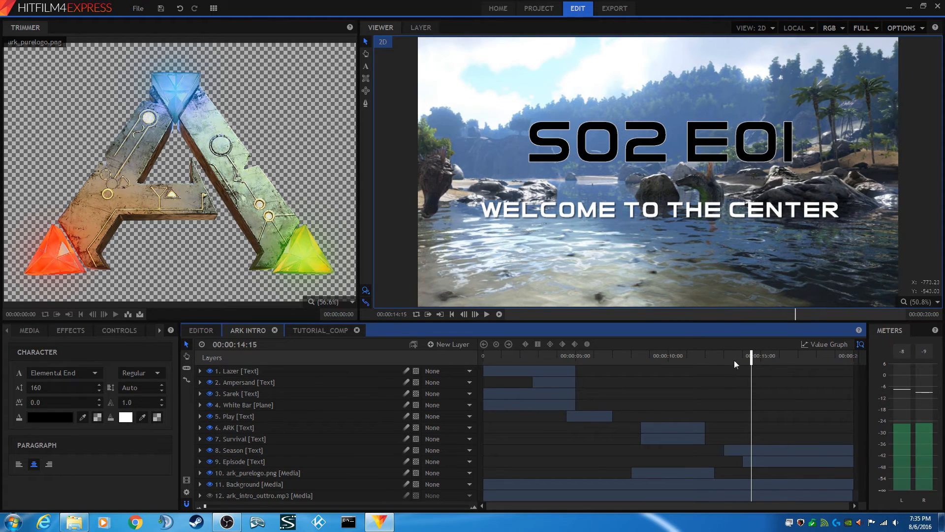
pyautogui.click(730, 356)
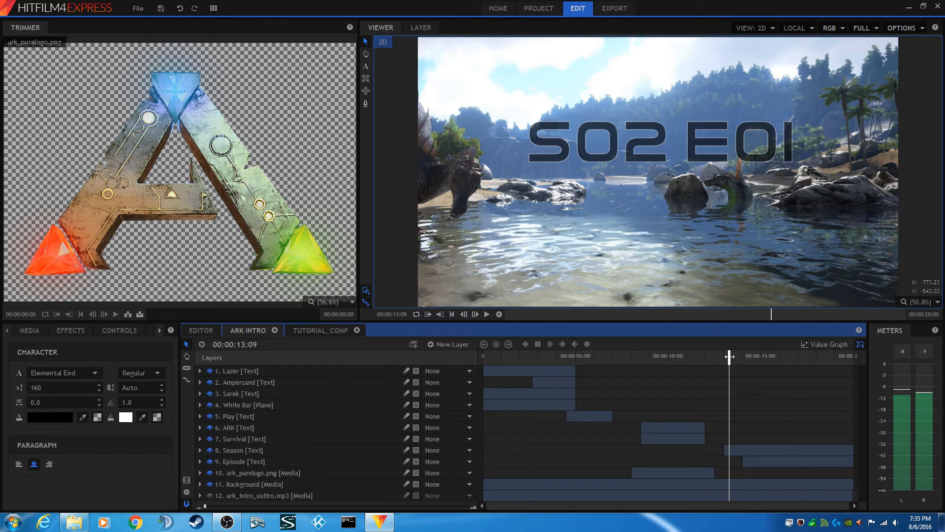
pyautogui.click(737, 356)
pyautogui.click(745, 355)
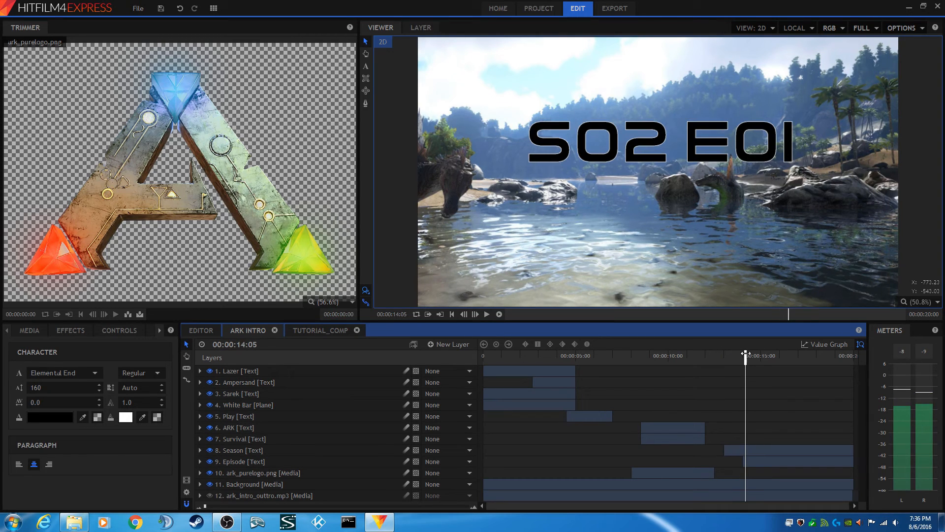
pyautogui.click(792, 357)
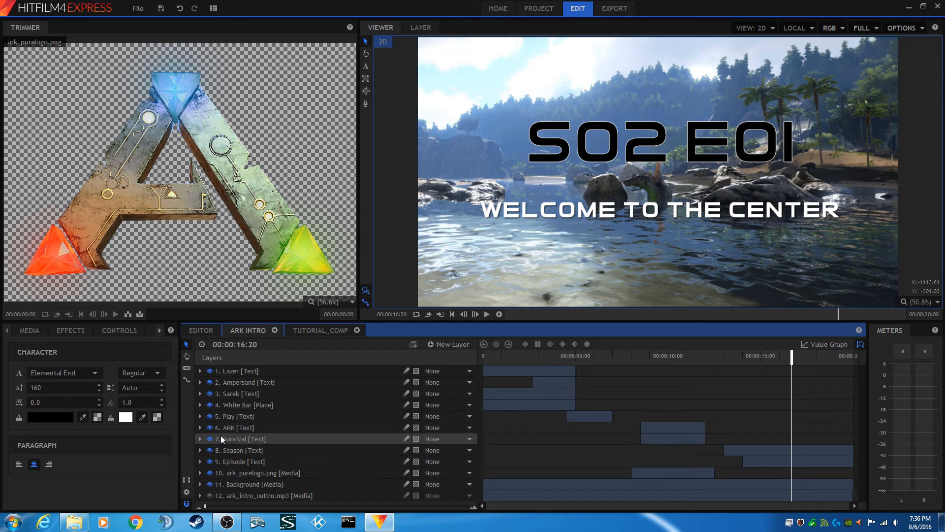
pyautogui.click(199, 462)
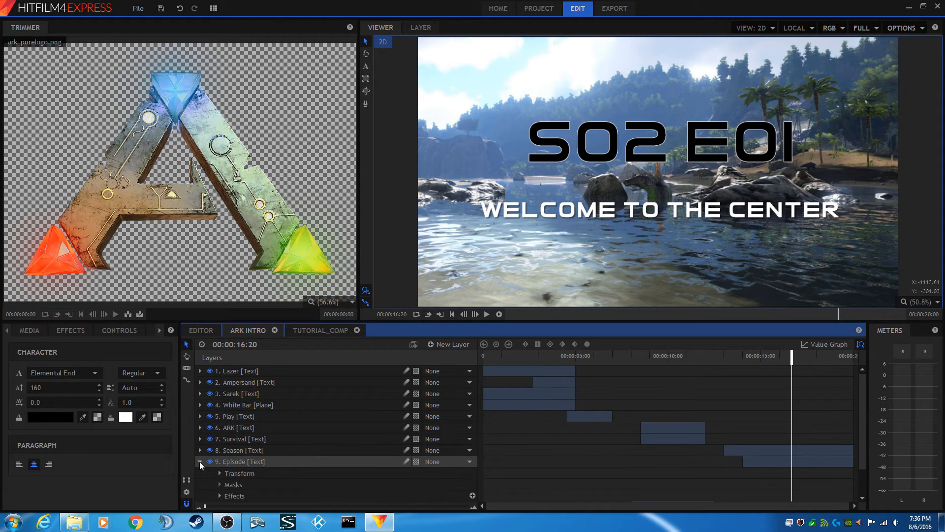
pyautogui.scroll(-1, 237, 459)
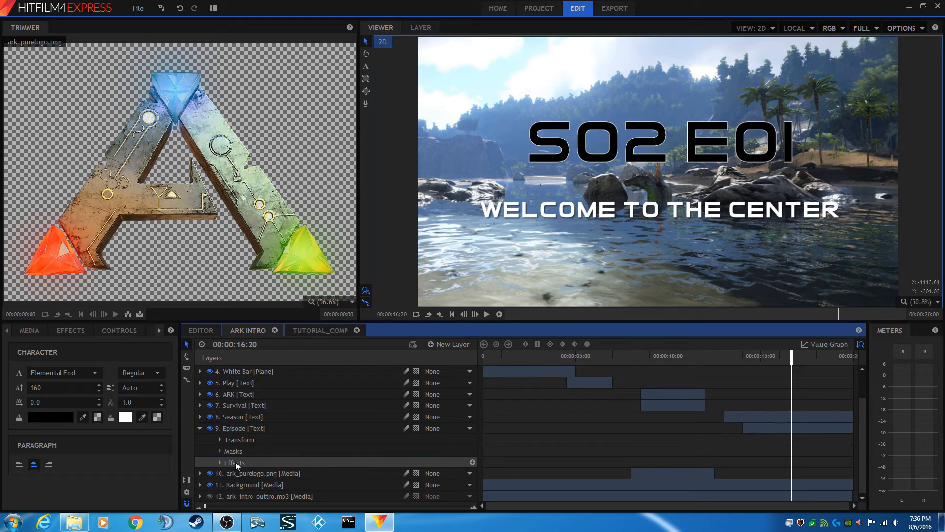
pyautogui.click(235, 461)
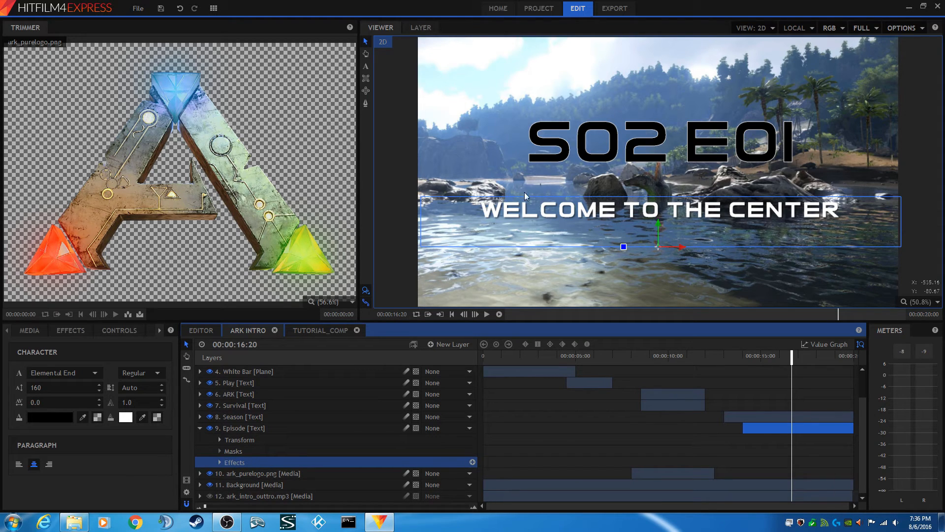
# Step: Fit the whole TUTORIAL_COMP timeline in view and place its playhead at 00:00:14:00, near the Episode text's start in ARK INTRO
pyautogui.click(306, 333)
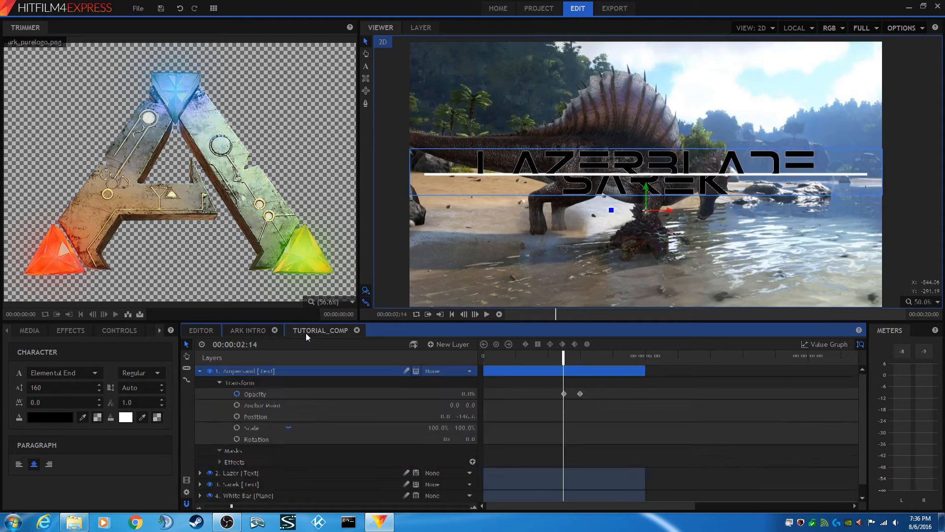
pyautogui.click(198, 508)
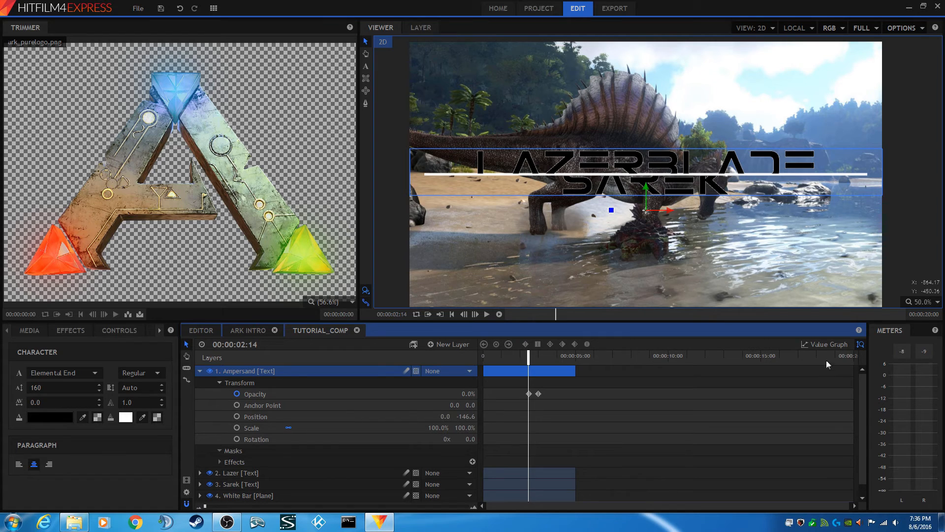
pyautogui.click(811, 360)
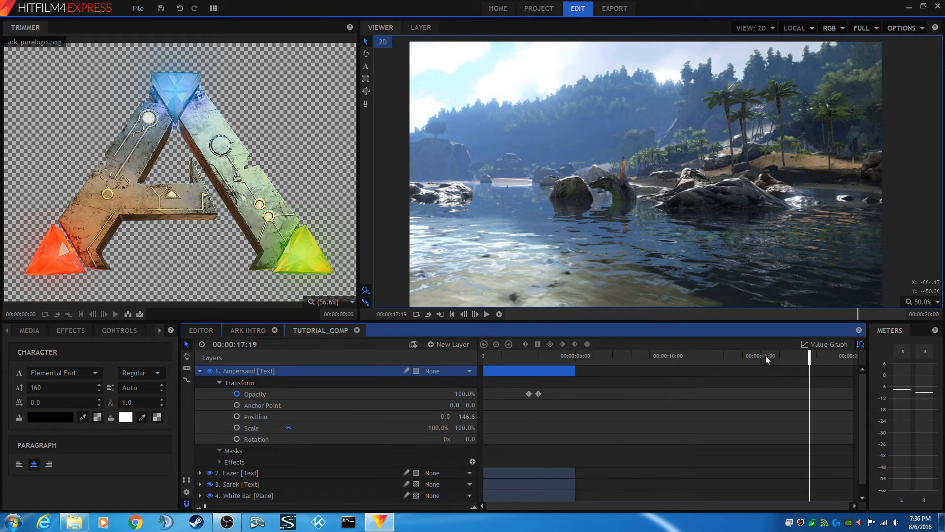
pyautogui.click(261, 329)
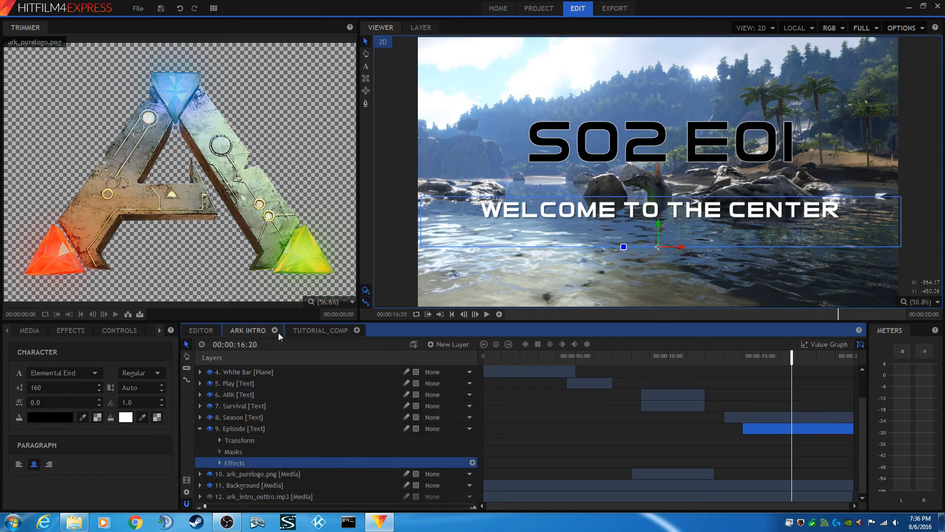
pyautogui.click(742, 354)
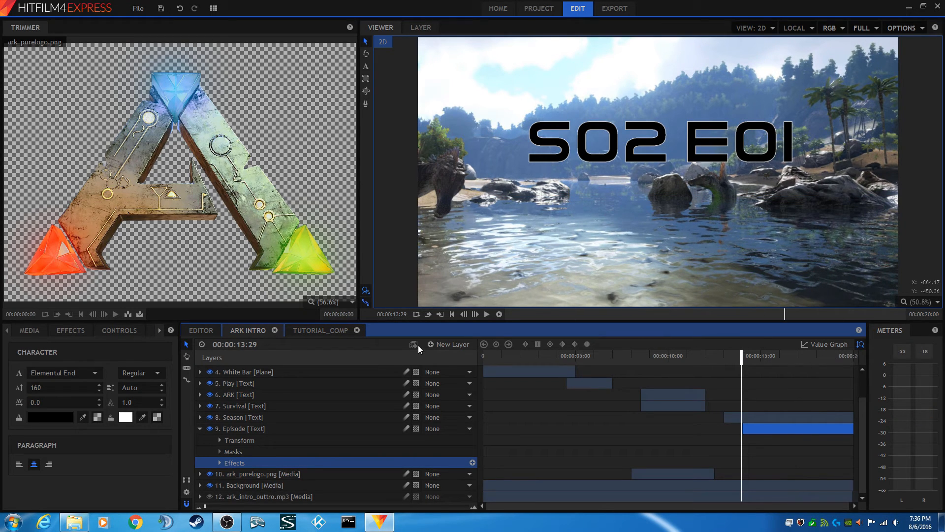
pyautogui.click(326, 329)
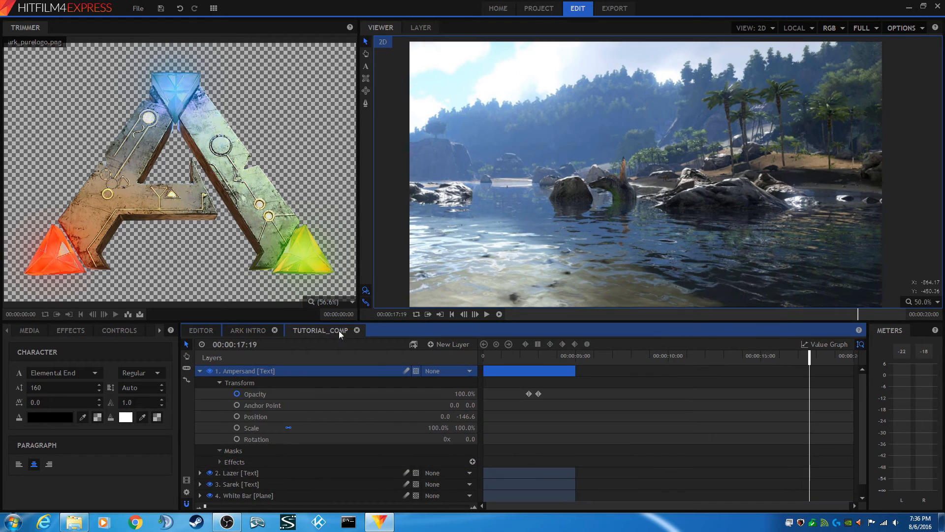
pyautogui.click(742, 354)
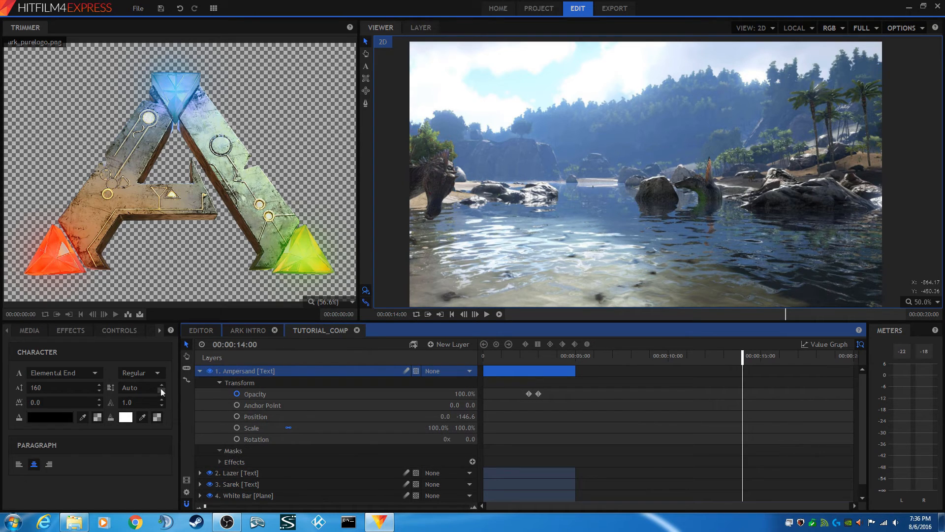
# Step: Collapse the Ampersand layer's properties and select the Sarek text layer
pyautogui.click(199, 371)
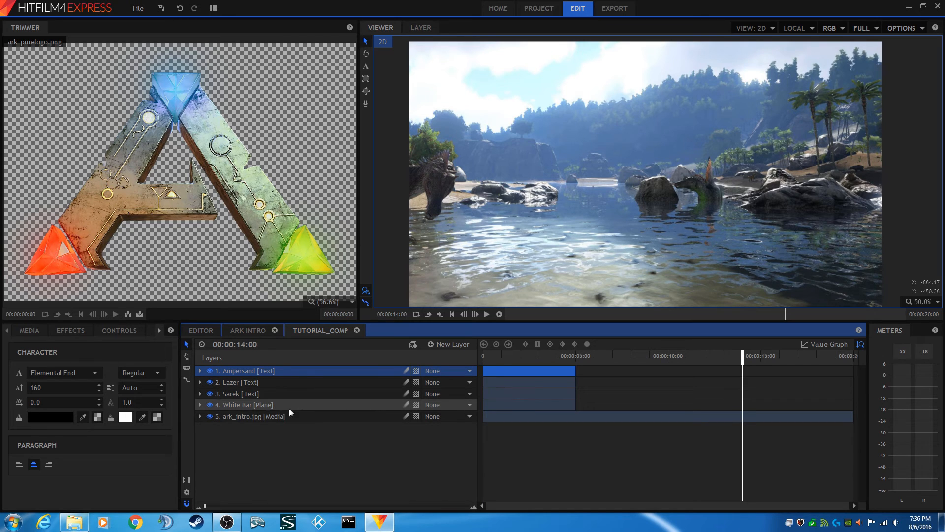
pyautogui.click(234, 393)
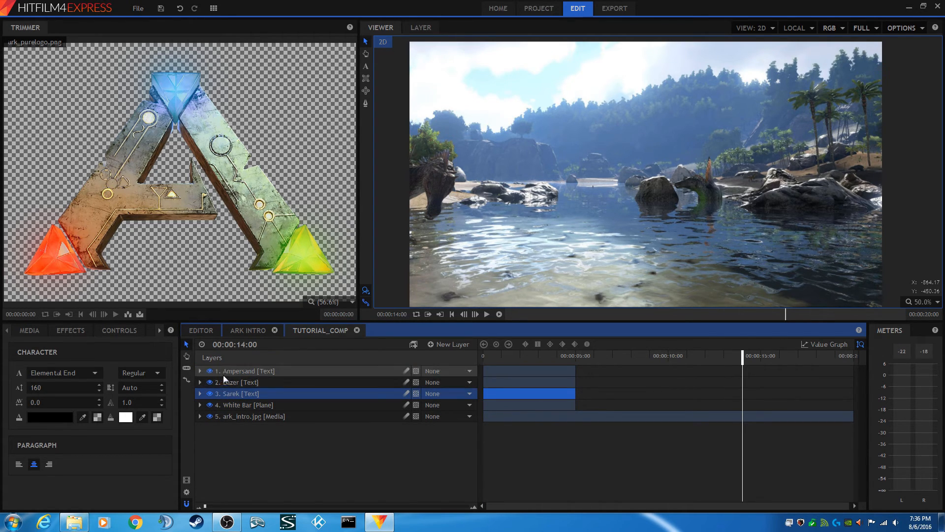
# Step: Duplicate the Ampersand layer, move the copy directly below White Bar, and start it at 00:00:14:00
pyautogui.click(232, 370)
pyautogui.rightClick(232, 370)
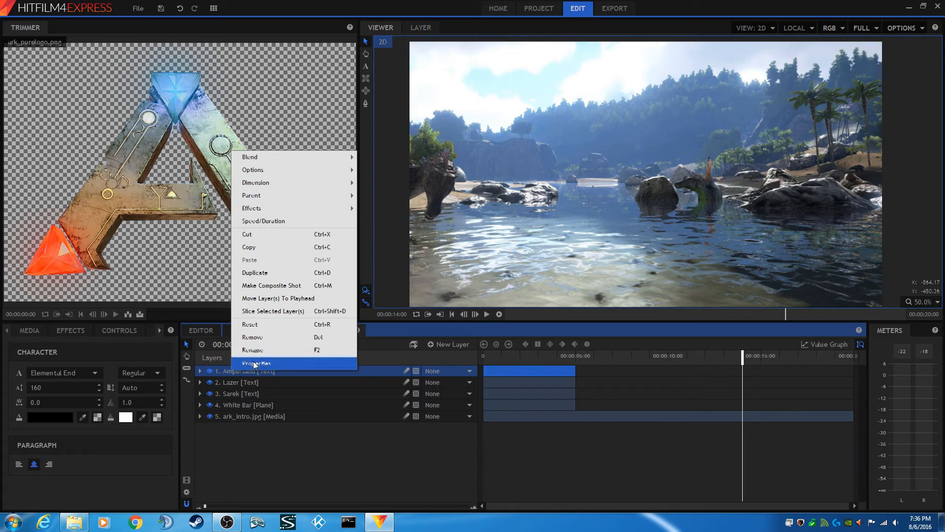
pyautogui.click(255, 273)
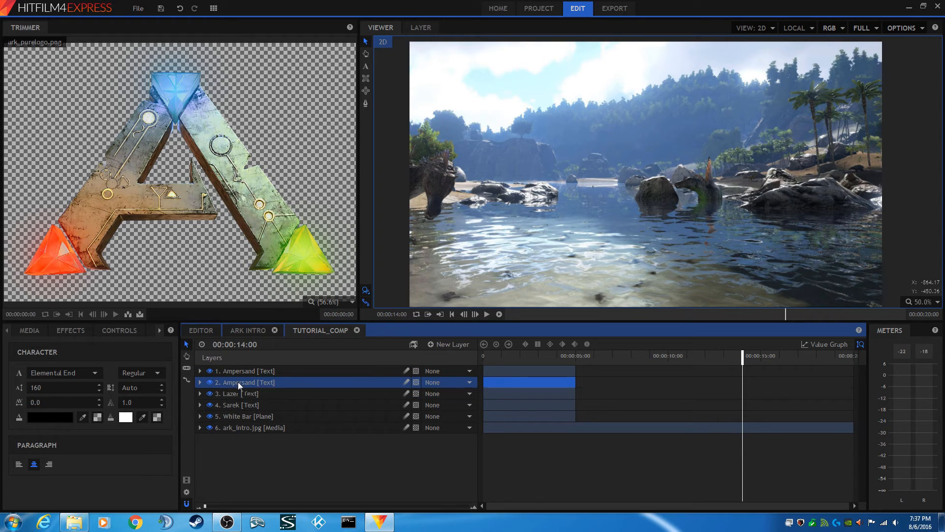
pyautogui.moveTo(238, 381); pyautogui.dragTo(236, 418)
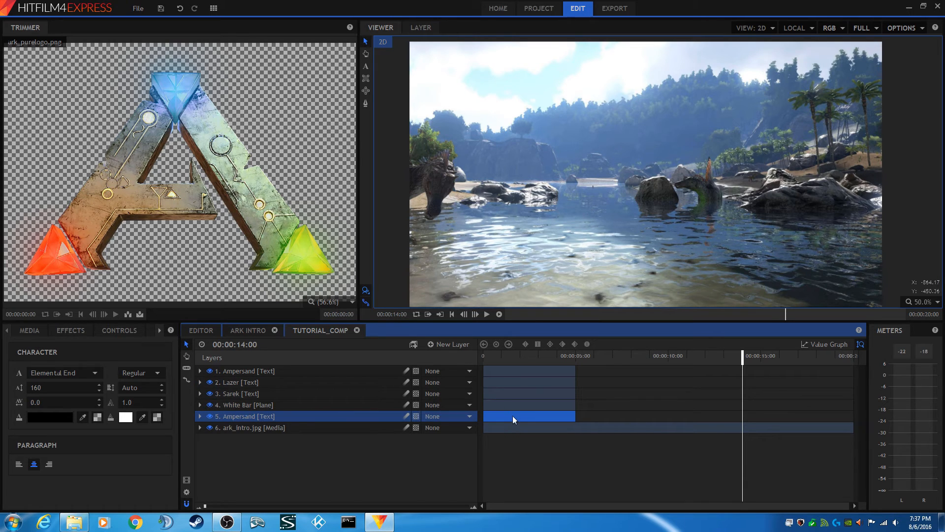
pyautogui.moveTo(513, 417); pyautogui.dragTo(770, 409)
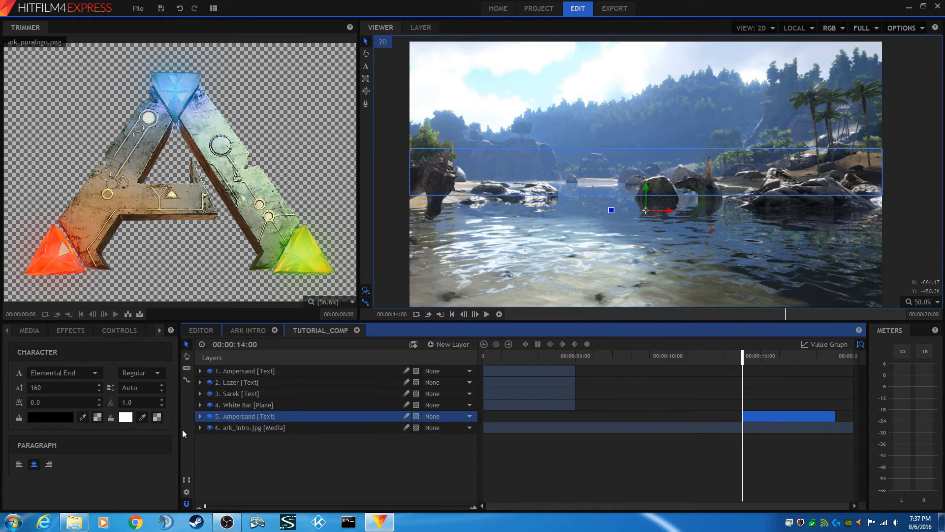
# Step: Move the duplicated Ampersand layer's first opacity keyframe to 00:00:14:00
pyautogui.click(200, 417)
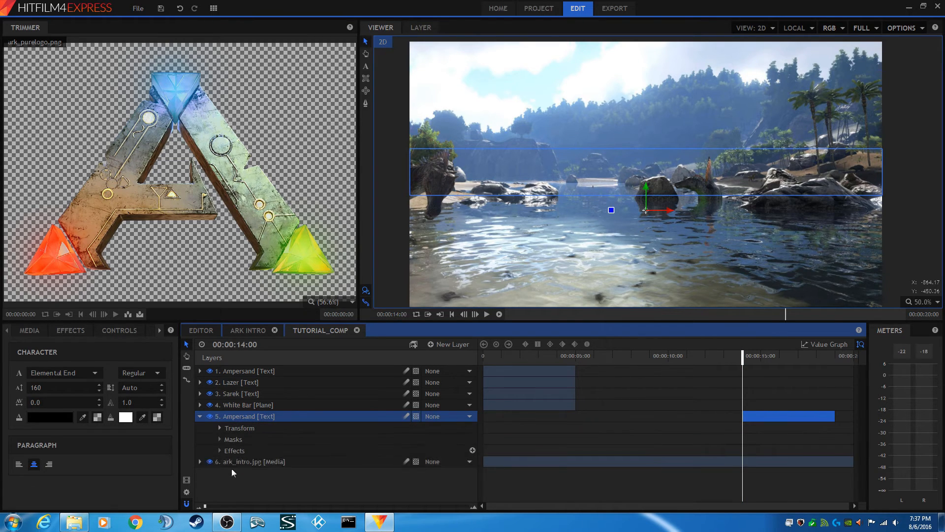
pyautogui.click(219, 427)
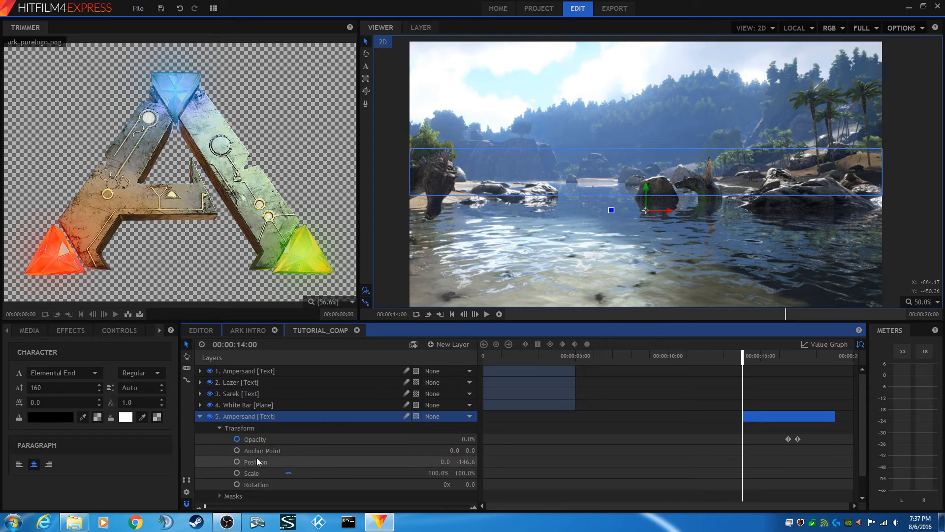
pyautogui.click(788, 439)
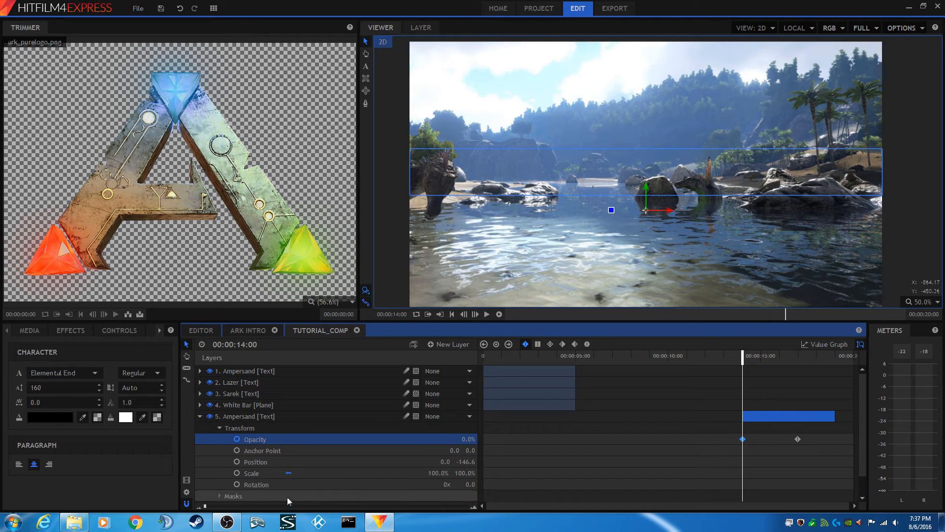
# Step: Extend the end of the duplicated Ampersand layer to the end of the composition
pyautogui.click(473, 507)
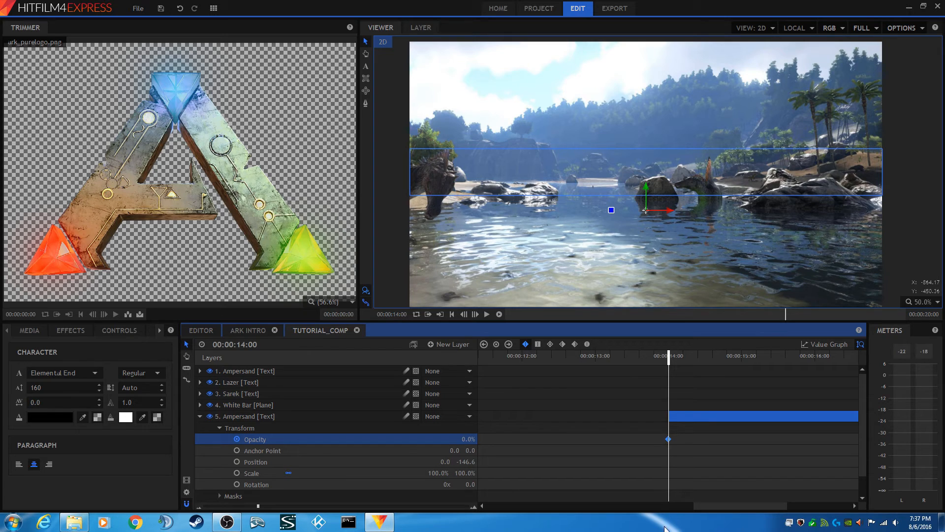
pyautogui.moveTo(712, 507); pyautogui.dragTo(729, 509)
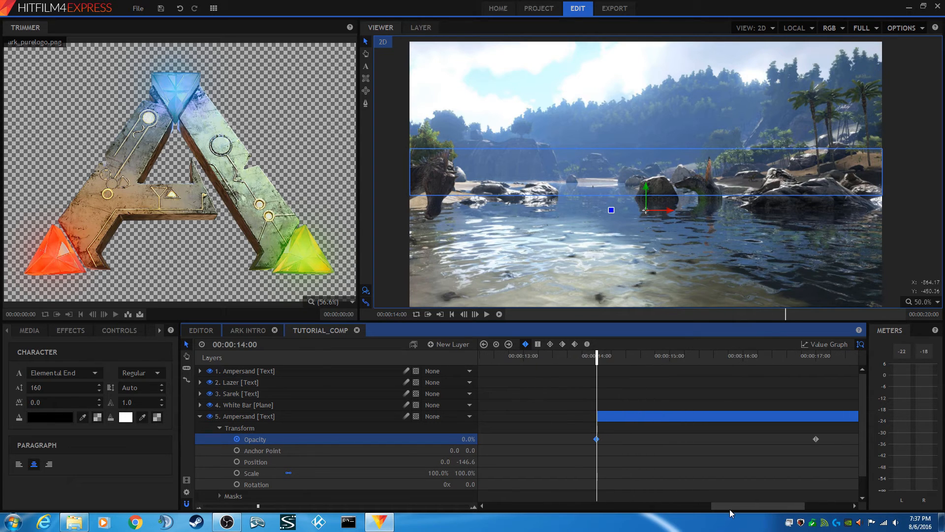
pyautogui.click(613, 354)
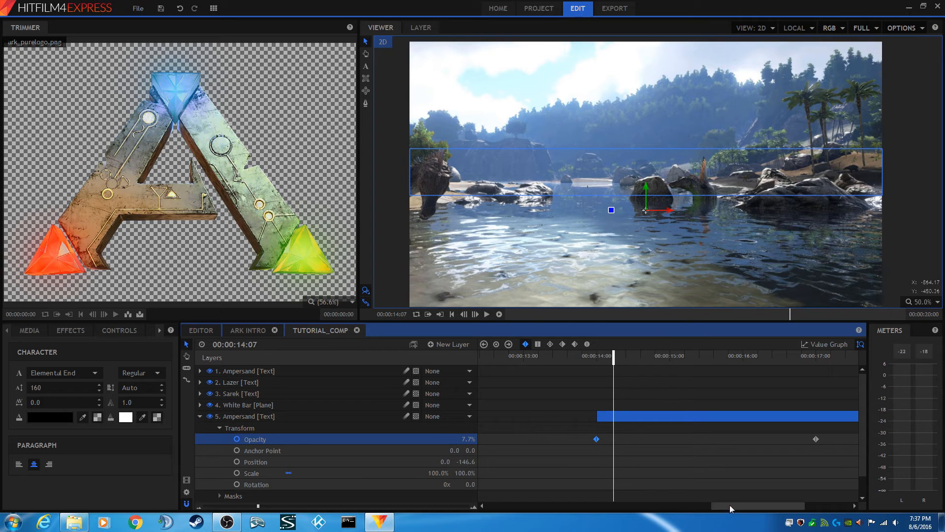
pyautogui.moveTo(729, 504); pyautogui.dragTo(808, 505)
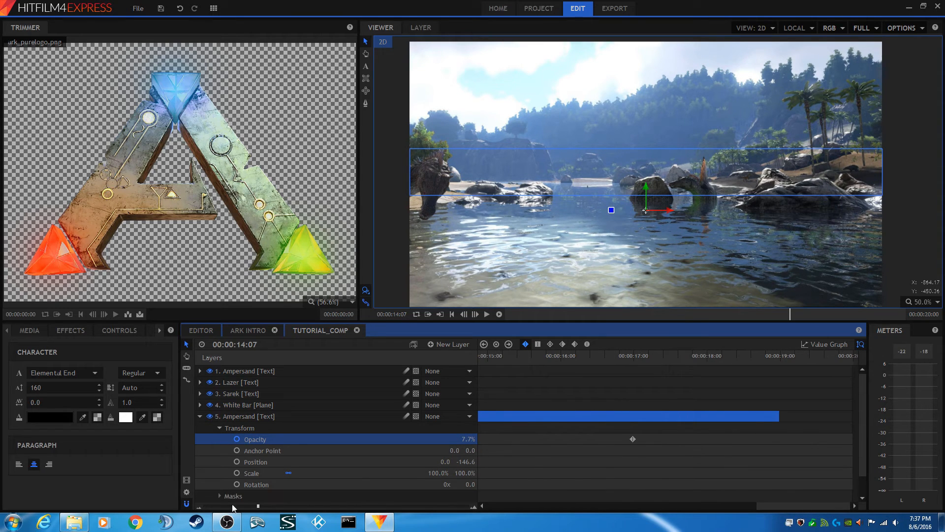
pyautogui.click(198, 507)
pyautogui.click(199, 508)
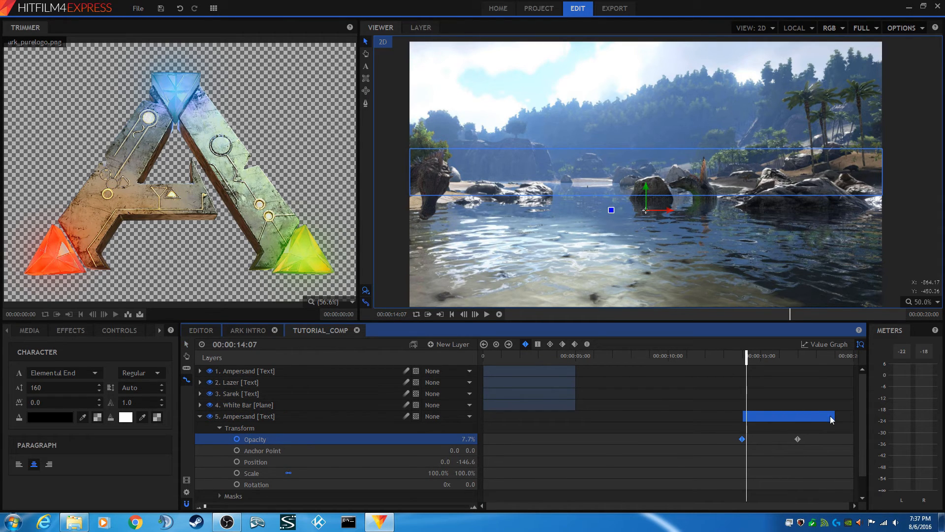
pyautogui.moveTo(833, 415); pyautogui.dragTo(852, 416)
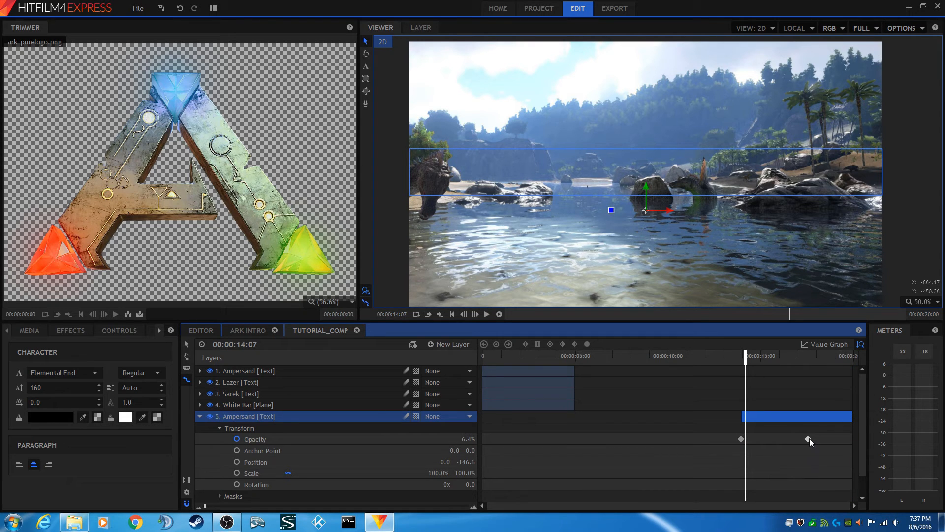
pyautogui.click(181, 8)
pyautogui.moveTo(833, 414); pyautogui.dragTo(851, 420)
# Step: Move the duplicated Ampersand layer's second opacity keyframe to 00:00:14:15 and collapse its Transform properties
pyautogui.click(472, 506)
pyautogui.moveTo(668, 361); pyautogui.dragTo(660, 352)
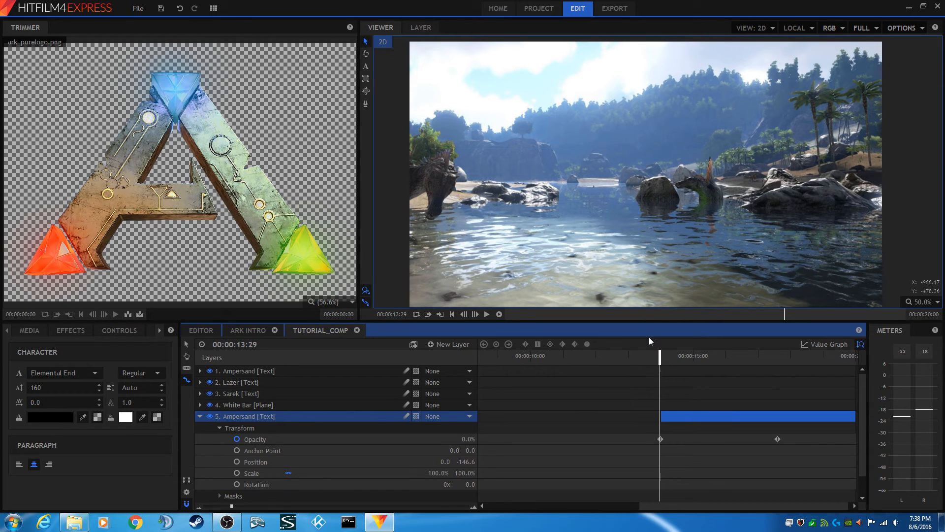
pyautogui.click(475, 314)
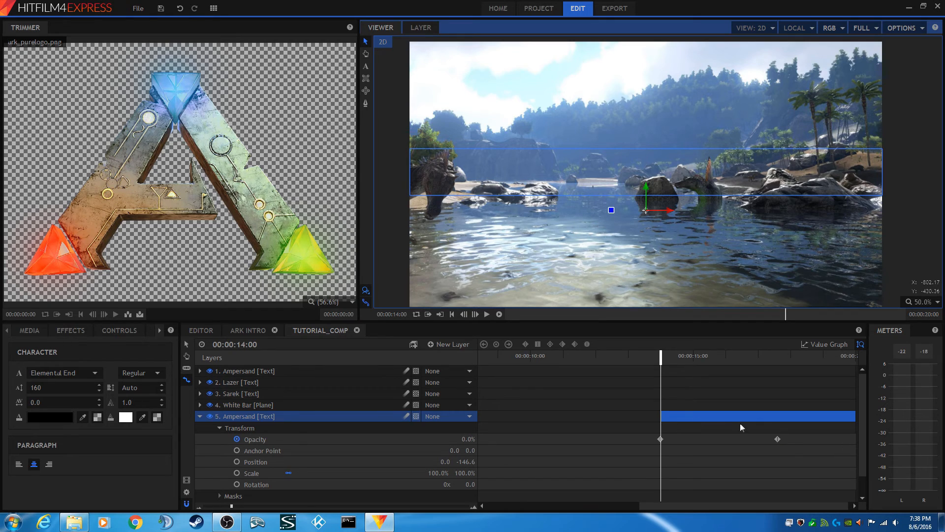
pyautogui.click(854, 506)
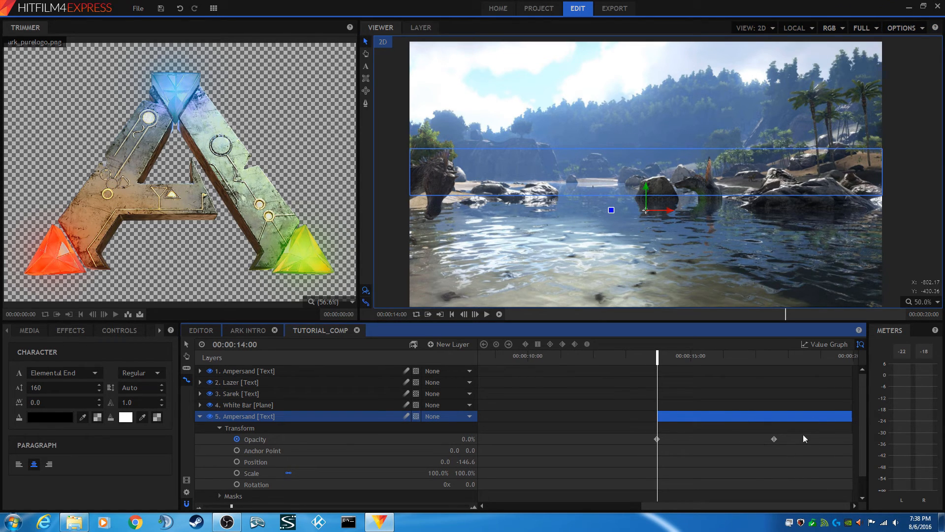
pyautogui.click(674, 358)
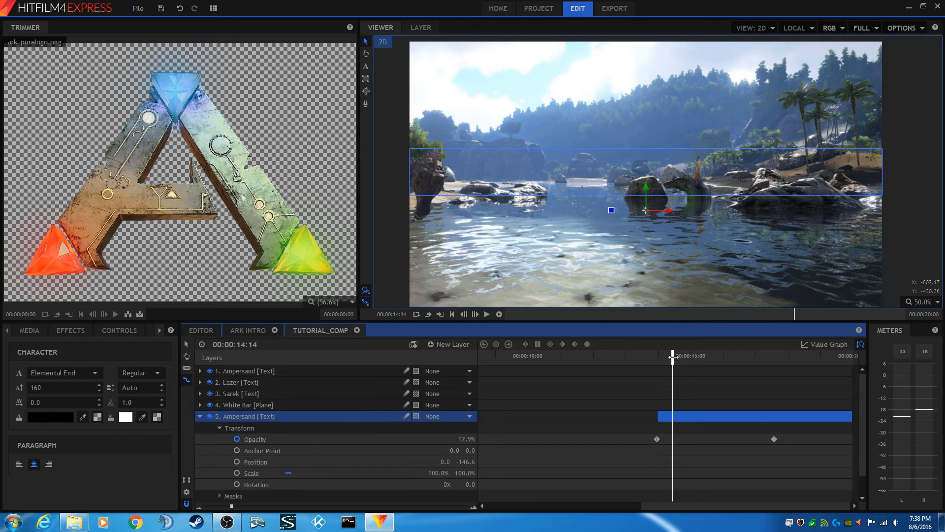
pyautogui.click(476, 314)
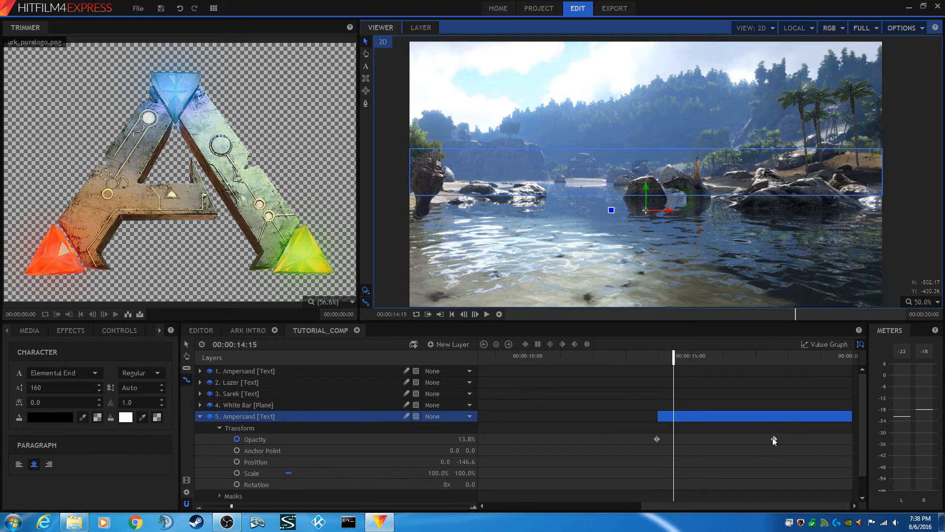
pyautogui.moveTo(774, 438); pyautogui.dragTo(675, 440)
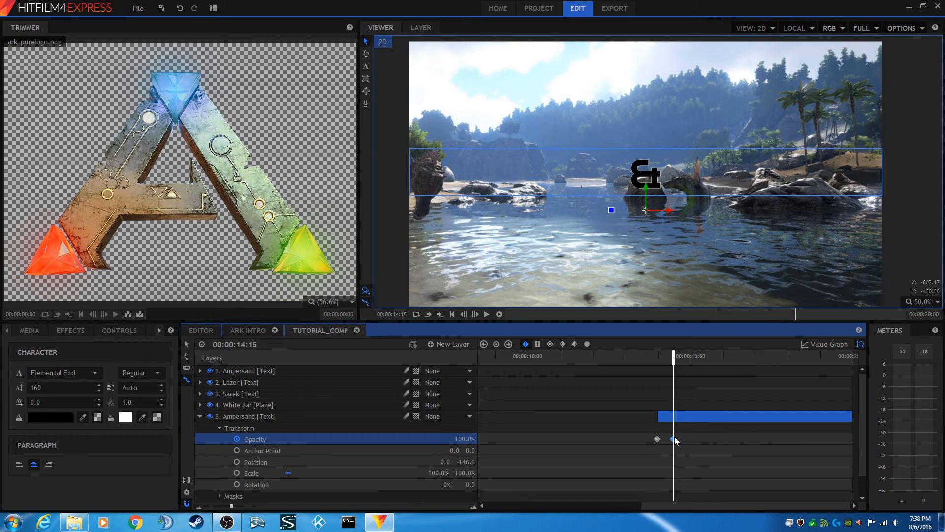
pyautogui.click(473, 507)
pyautogui.click(472, 507)
pyautogui.click(473, 507)
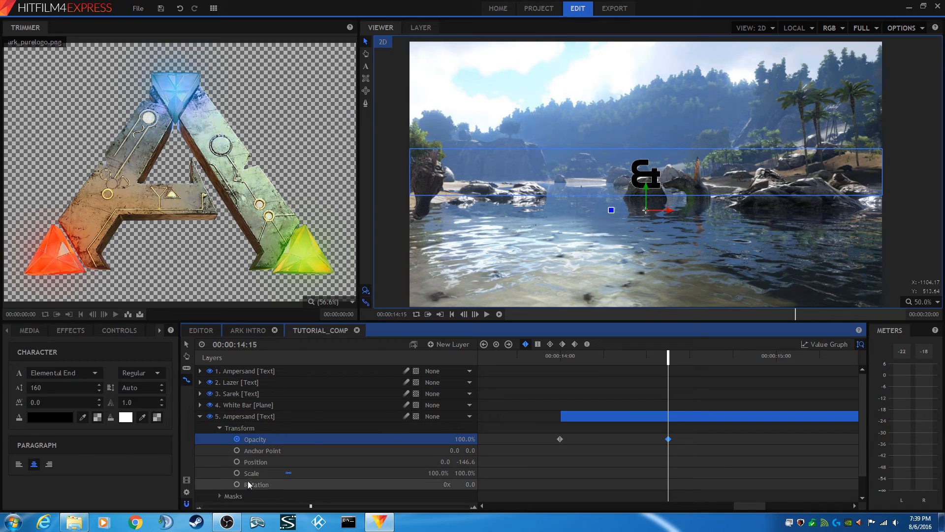
pyautogui.click(220, 428)
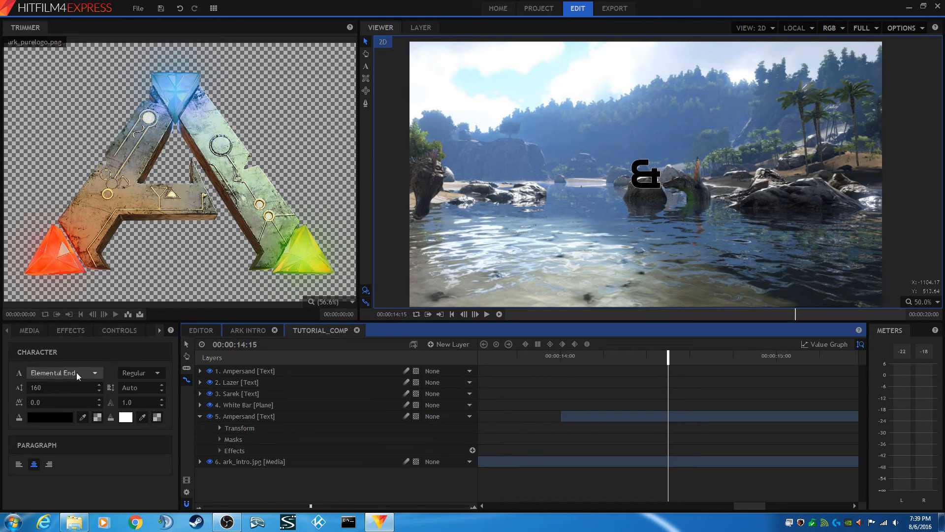
# Step: Replace the duplicated layer's ampersand with the text WELCOME TO THE CENTER using the Text tool
pyautogui.click(365, 66)
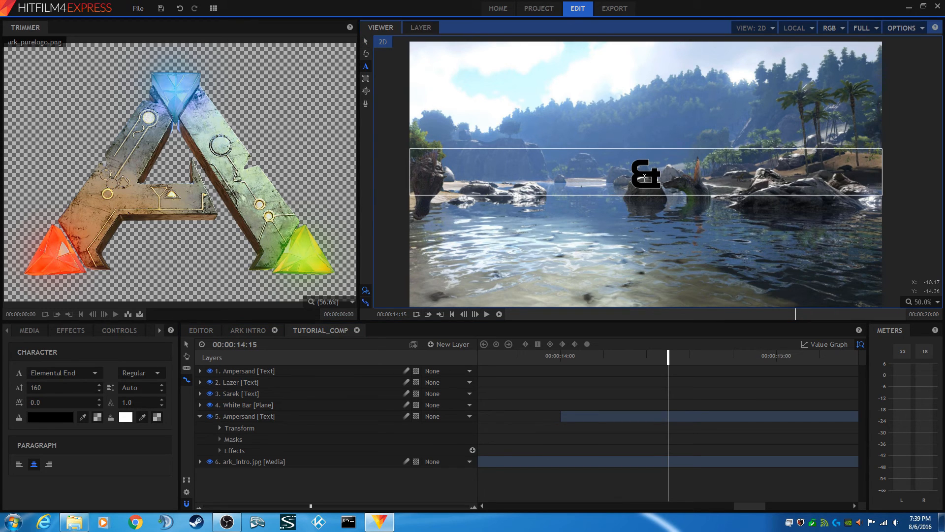
pyautogui.click(644, 178)
pyautogui.click(645, 178)
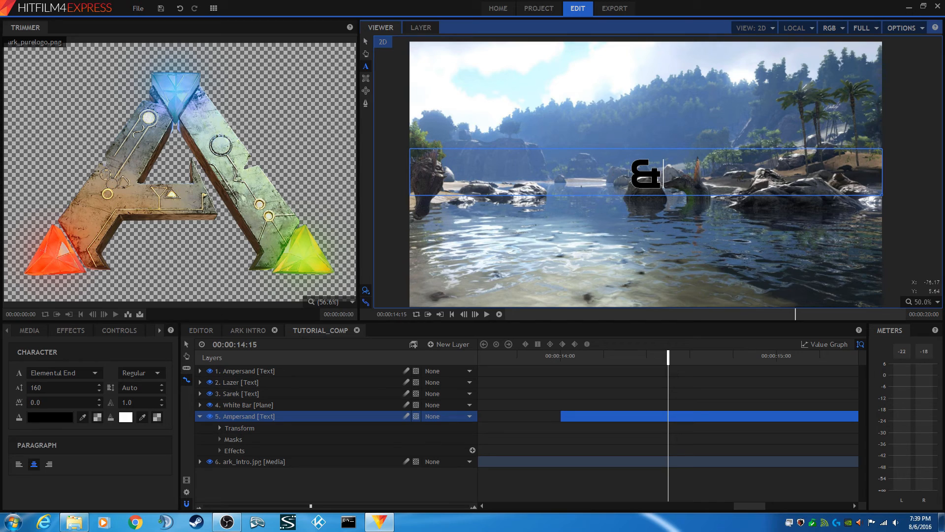
pyautogui.click(624, 174)
pyautogui.moveTo(624, 174); pyautogui.dragTo(664, 174)
pyautogui.write('WELCOME TO')
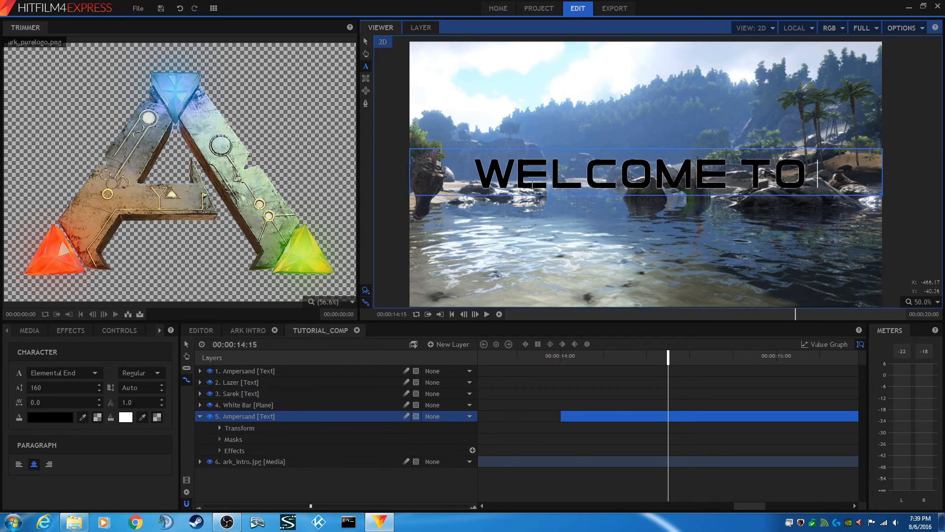
pyautogui.write(' THE')
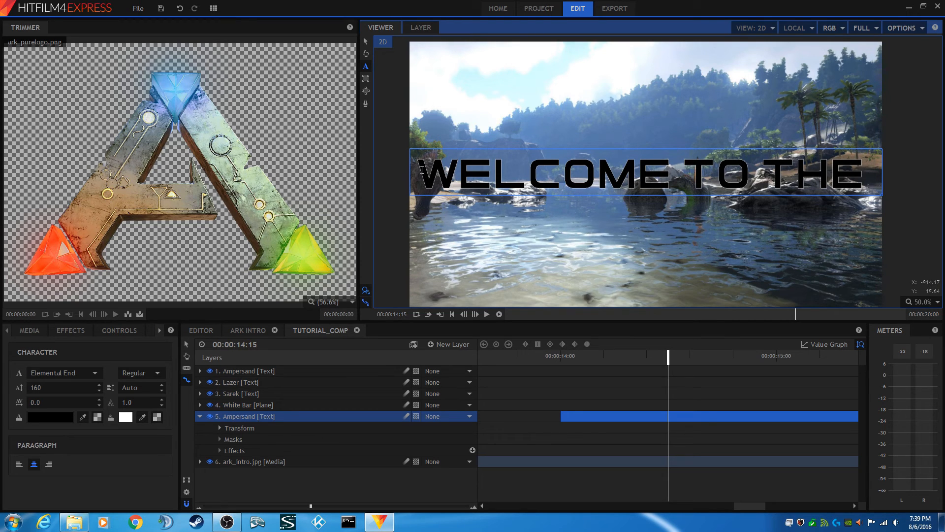
# Step: Set the font size of the whole WELCOME TO THE CENTER text to 80
pyautogui.moveTo(422, 170); pyautogui.dragTo(868, 182)
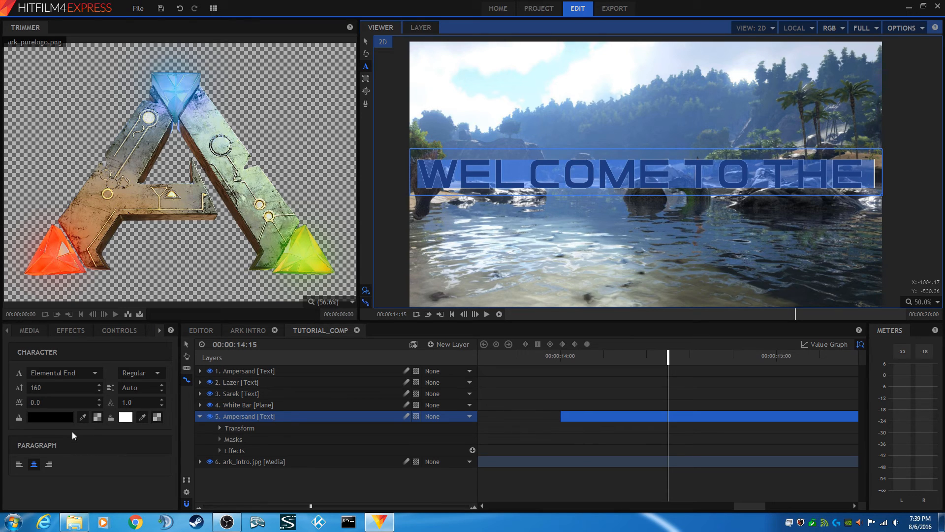
pyautogui.click(56, 387)
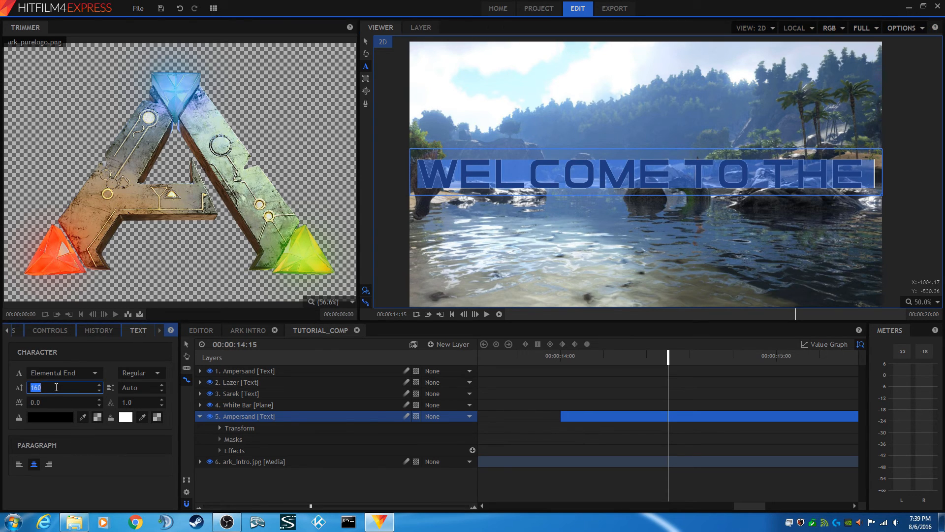
pyautogui.write('80')
pyautogui.click(61, 402)
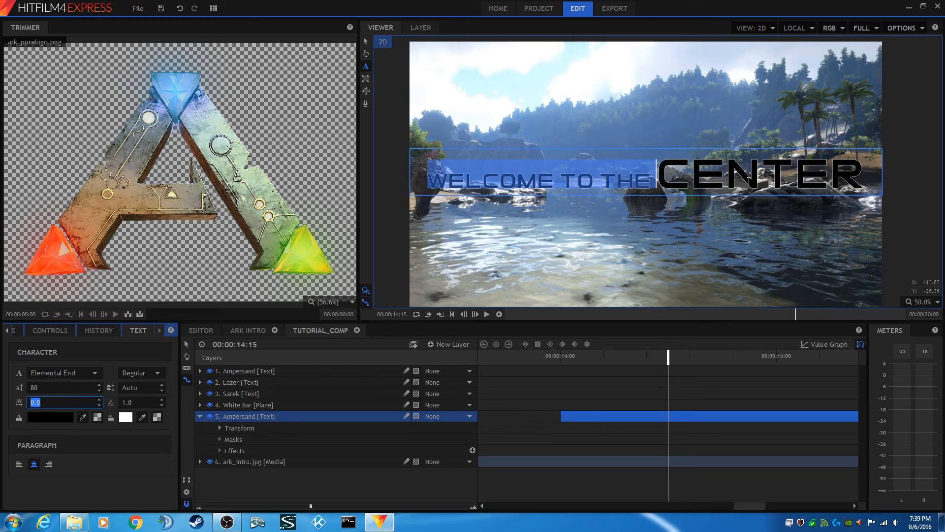
pyautogui.click(865, 172)
pyautogui.moveTo(864, 170); pyautogui.dragTo(429, 180)
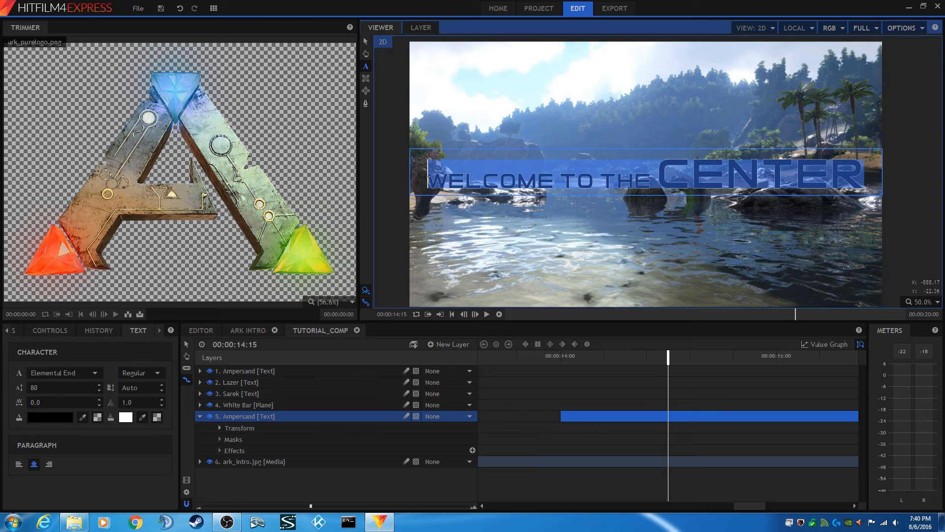
pyautogui.click(82, 387)
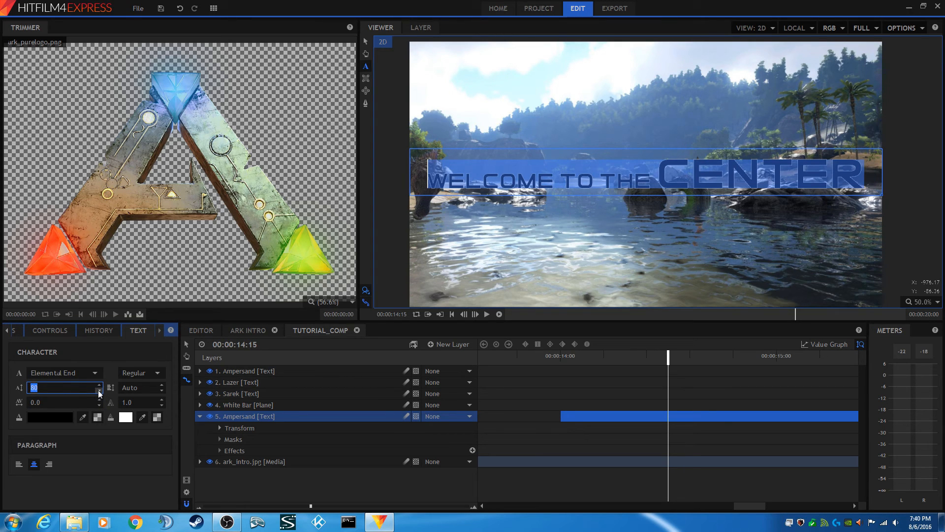
pyautogui.click(99, 391)
pyautogui.click(100, 387)
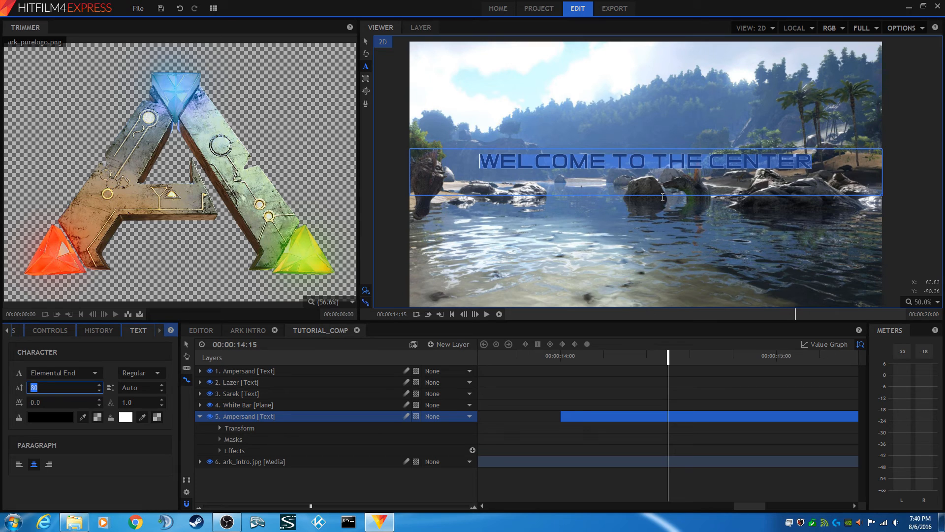
# Step: Set the fill color of the WELCOME TO THE CENTER text to white (#ffffff)
pyautogui.click(39, 416)
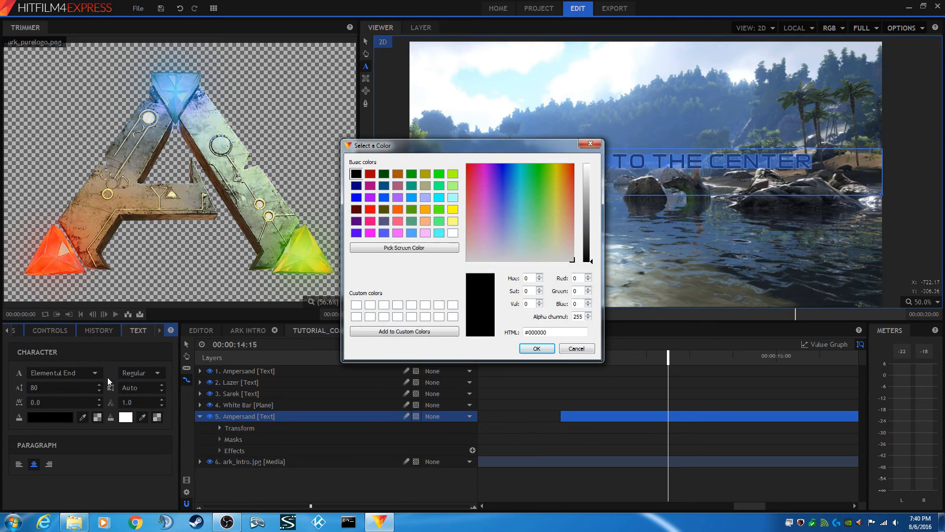
pyautogui.click(452, 232)
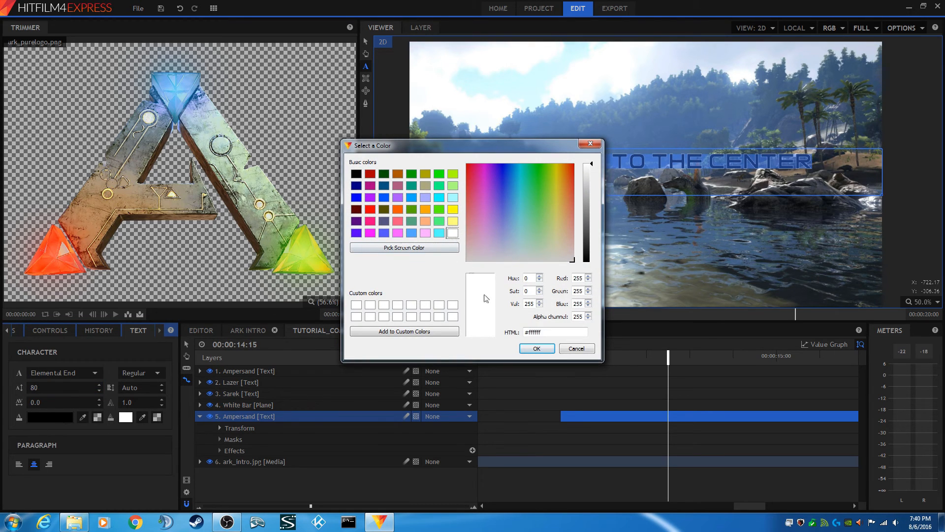
pyautogui.click(541, 348)
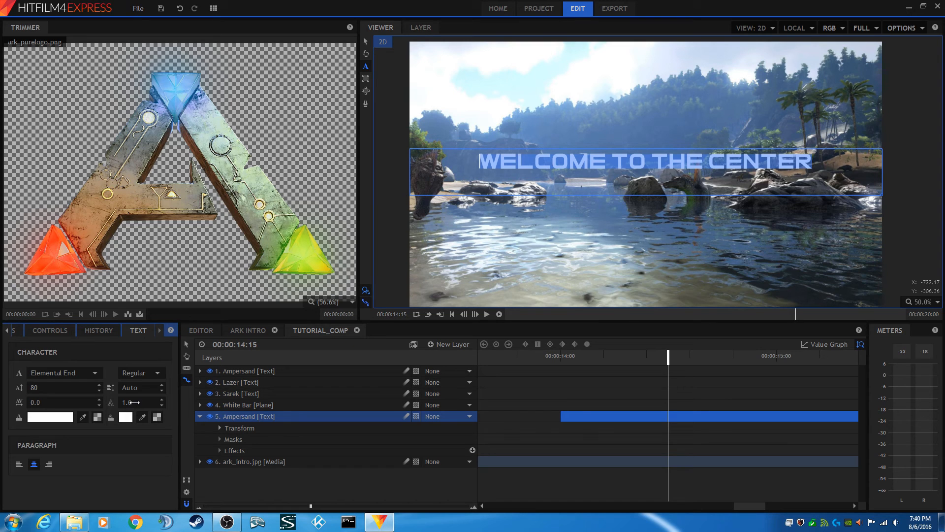
# Step: Set the letter spacing of the WELCOME TO THE CENTER text to 10
pyautogui.click(38, 402)
pyautogui.write('17')
pyautogui.press('Return')
pyautogui.scroll(-13, 64, 402)
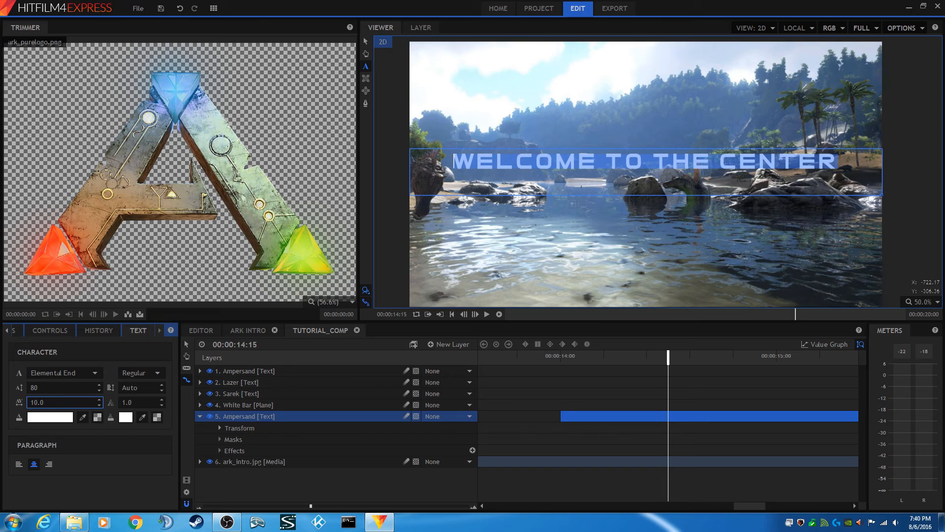
# Step: Set the letter spacing of the WELCOME TO THE CENTER text to 4
pyautogui.scroll(-1, 37, 403)
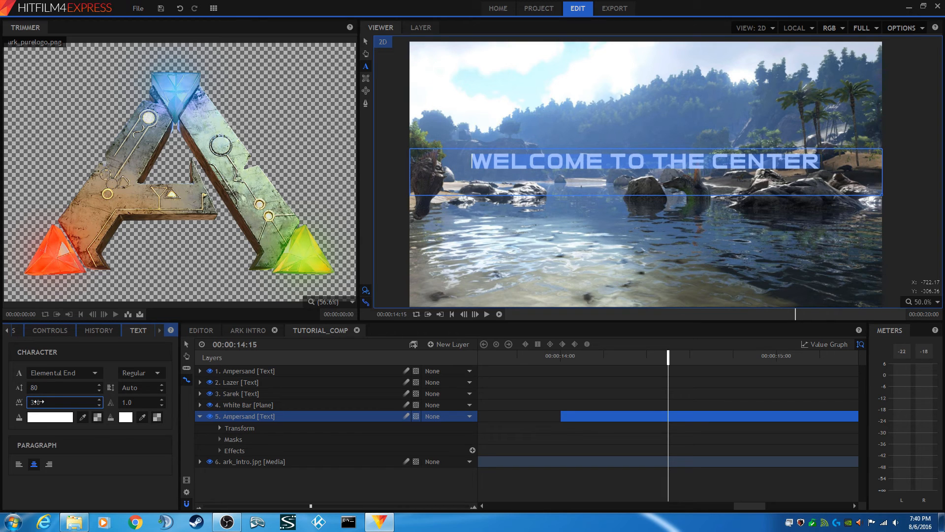
pyautogui.click(51, 401)
pyautogui.scroll(1, 50, 401)
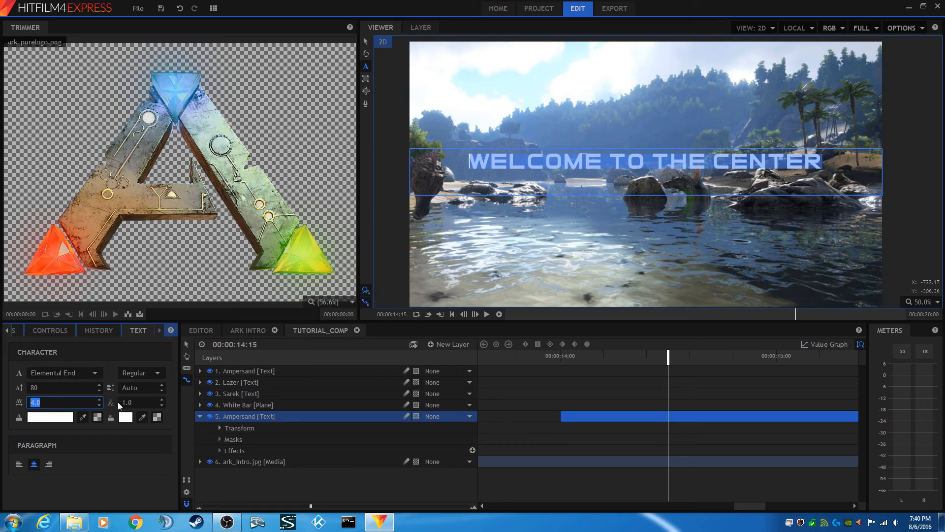
# Step: Move the WELCOME TO THE CENTER text straight down so it sits over the water below the rocks
pyautogui.click(365, 41)
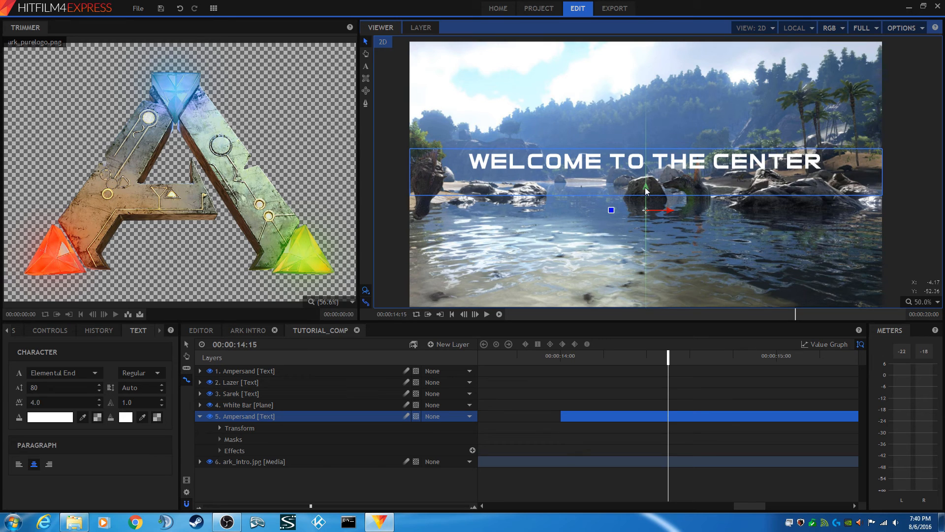
pyautogui.moveTo(646, 190); pyautogui.dragTo(646, 234)
pyautogui.moveTo(645, 240)
pyautogui.mouseDown()
pyautogui.moveTo(646, 229)
pyautogui.moveTo(649, 244)
pyautogui.mouseUp()
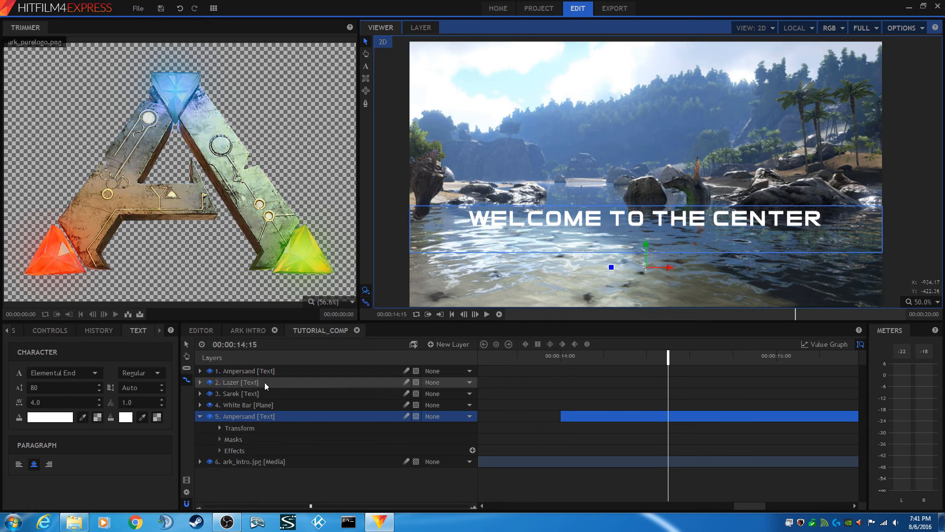
# Step: Add a Drop Shadow effect to the WELCOME TO THE CENTER layer and set its angle to 135
pyautogui.click(473, 450)
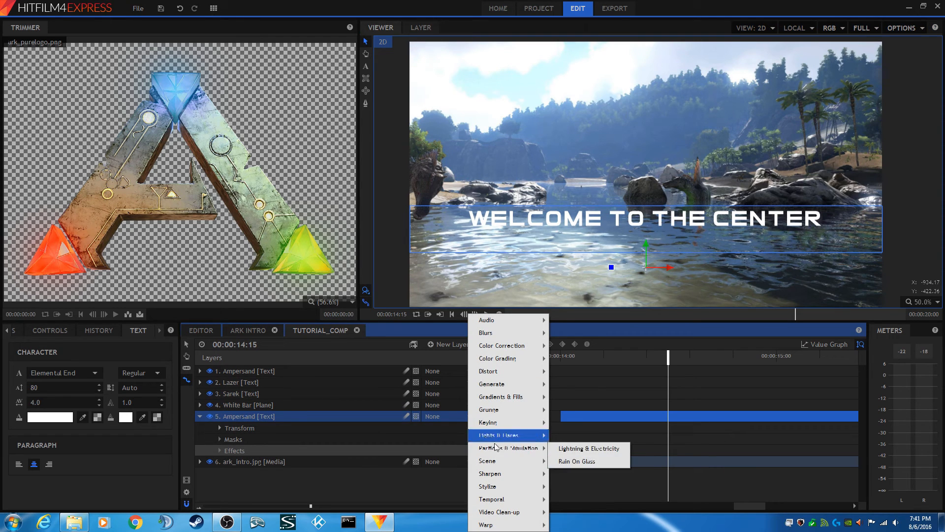
pyautogui.moveTo(510, 387)
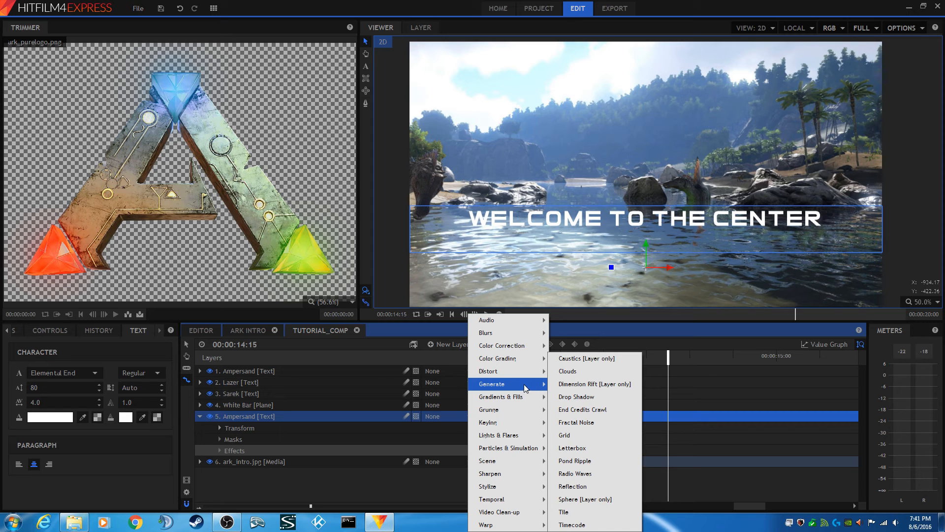
pyautogui.click(576, 398)
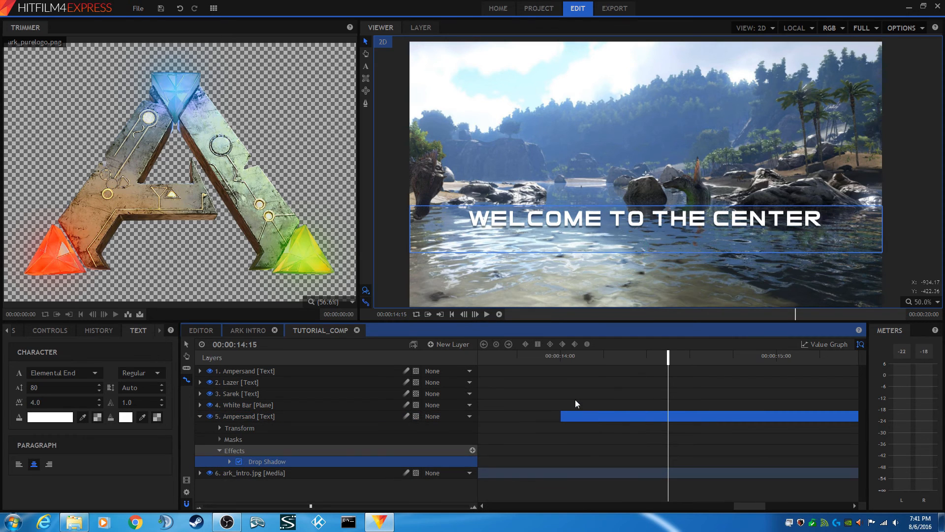
pyautogui.click(230, 462)
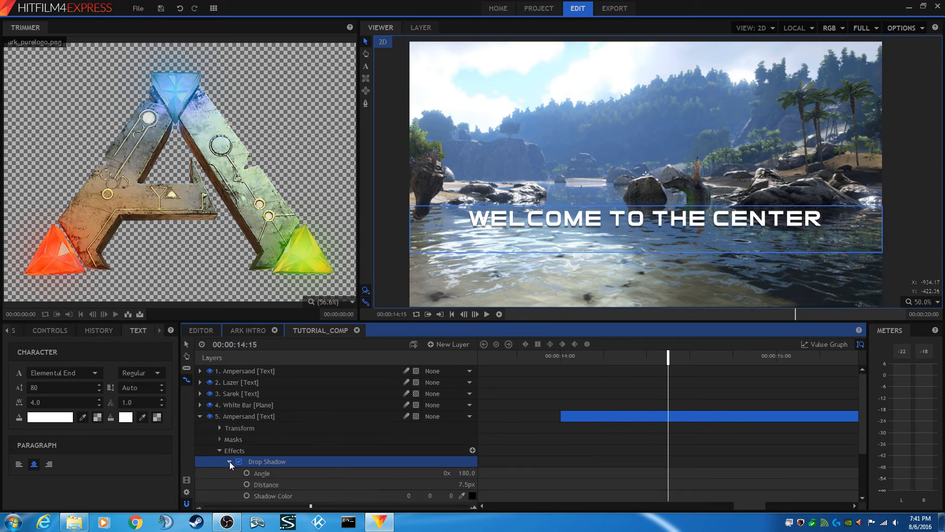
pyautogui.scroll(-2, 267, 442)
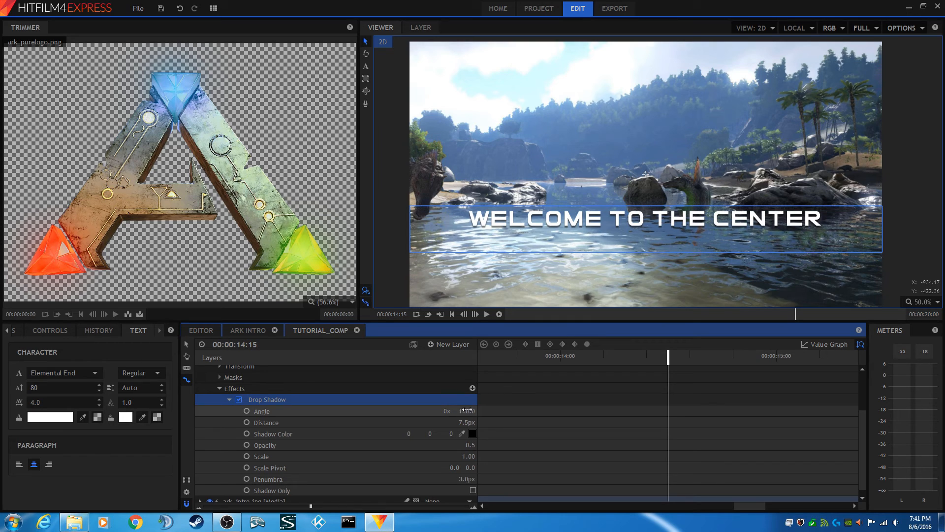
pyautogui.click(469, 411)
pyautogui.write('135')
pyautogui.click(411, 410)
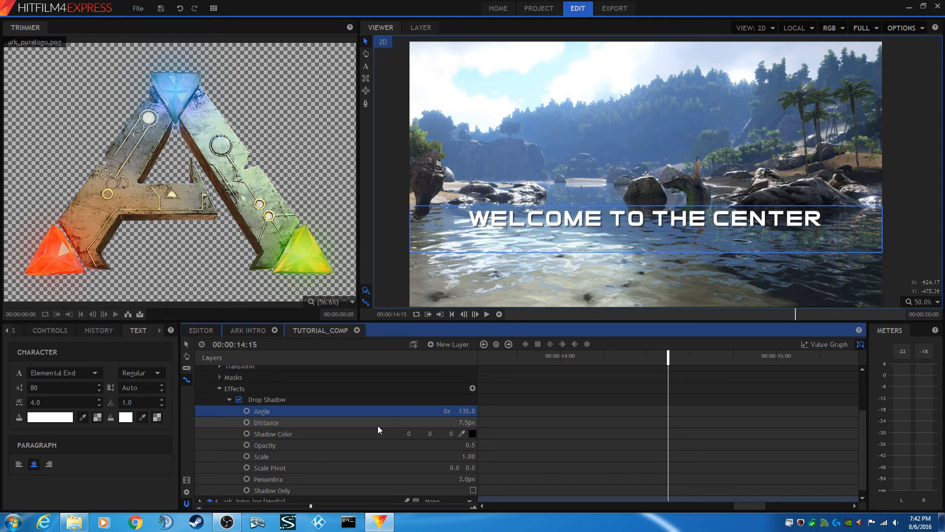
# Step: Set the drop shadow's distance to 8 px
pyautogui.click(461, 422)
pyautogui.write('6')
pyautogui.click(417, 425)
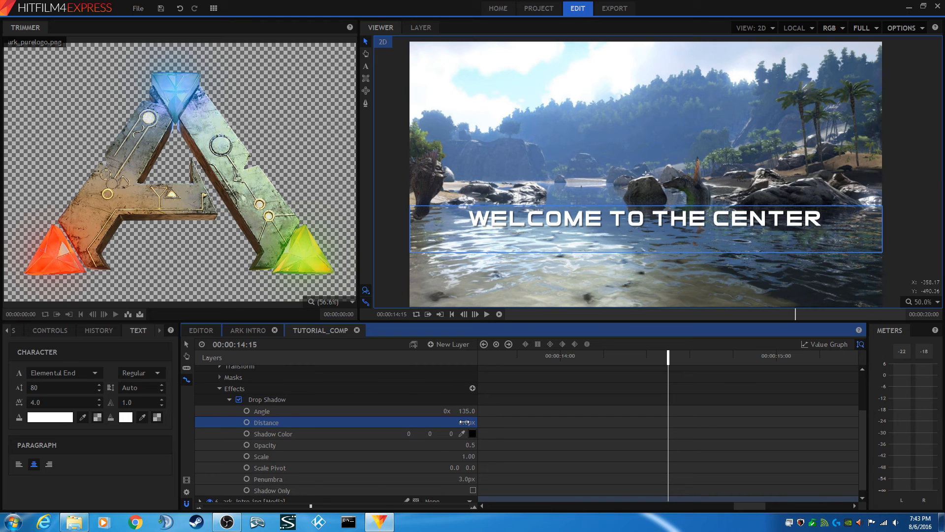
pyautogui.moveTo(464, 422); pyautogui.dragTo(389, 422)
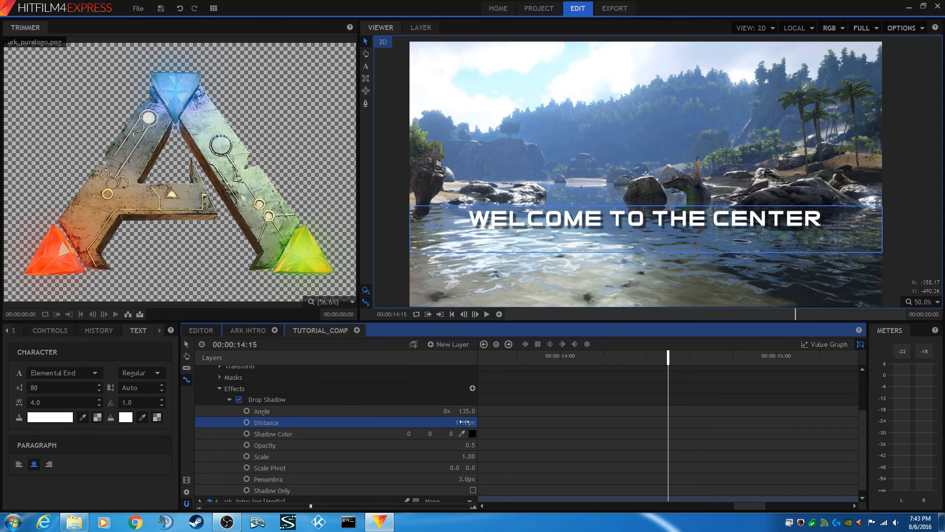
pyautogui.moveTo(463, 422); pyautogui.dragTo(458, 422)
pyautogui.click(401, 411)
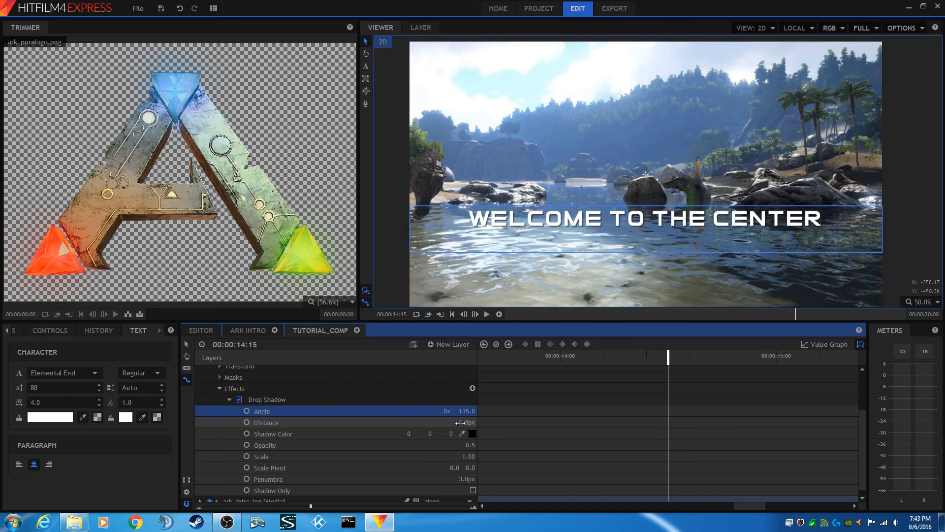
pyautogui.moveTo(462, 422); pyautogui.dragTo(467, 422)
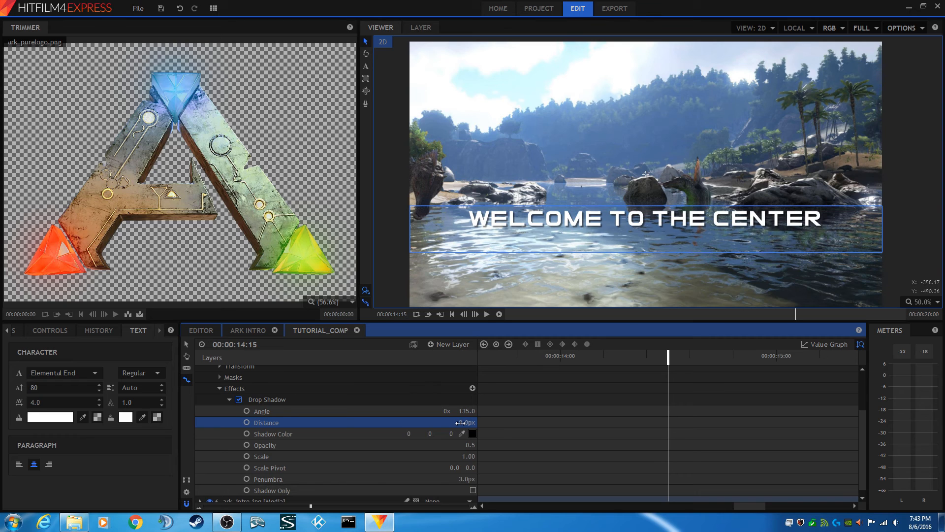
# Step: Set the drop shadow's penumbra to 4 px, trying a softer 7 px value along the way
pyautogui.click(458, 477)
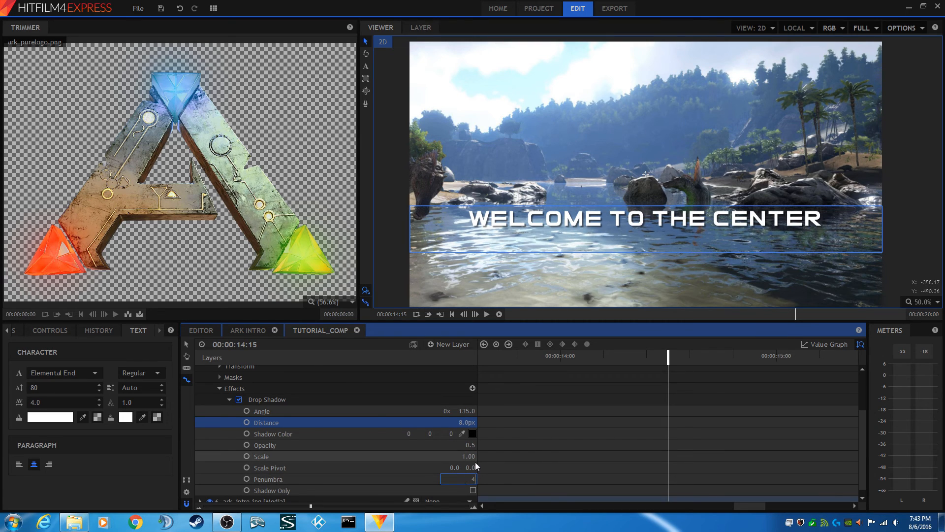
pyautogui.write('4')
pyautogui.click(429, 472)
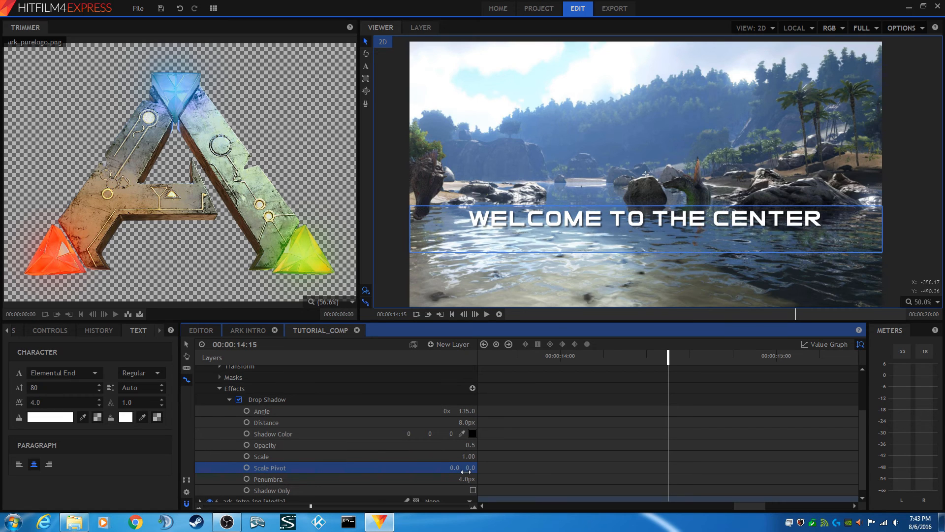
pyautogui.moveTo(469, 480)
pyautogui.mouseDown()
pyautogui.moveTo(496, 479)
pyautogui.moveTo(470, 480)
pyautogui.mouseUp()
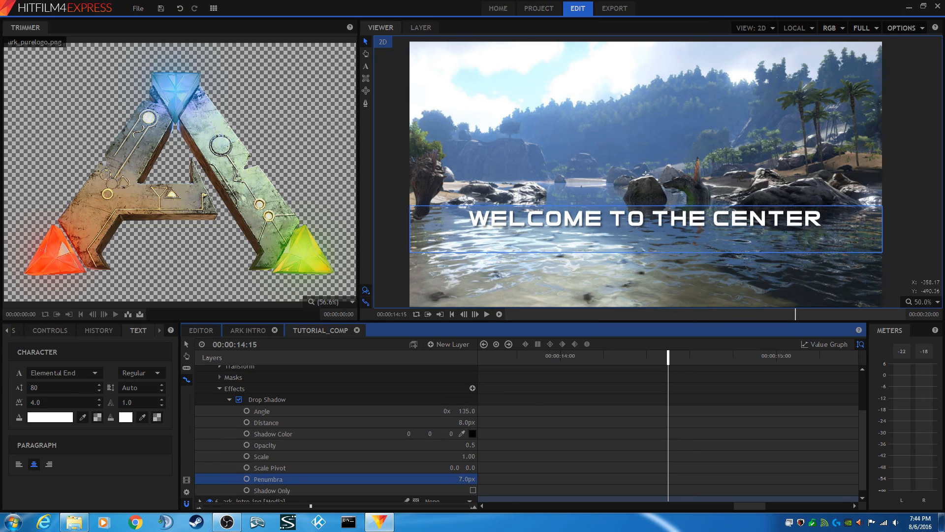
pyautogui.moveTo(469, 479); pyautogui.dragTo(461, 480)
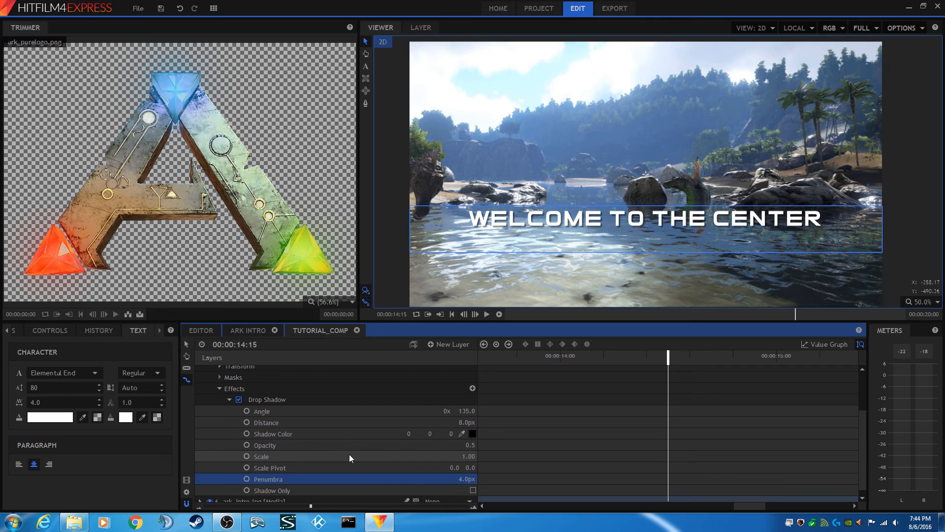
# Step: Switch the drop shadow's Shadow Only option on and off to compare the text, leaving it off
pyautogui.click(473, 490)
pyautogui.click(472, 490)
pyautogui.click(473, 490)
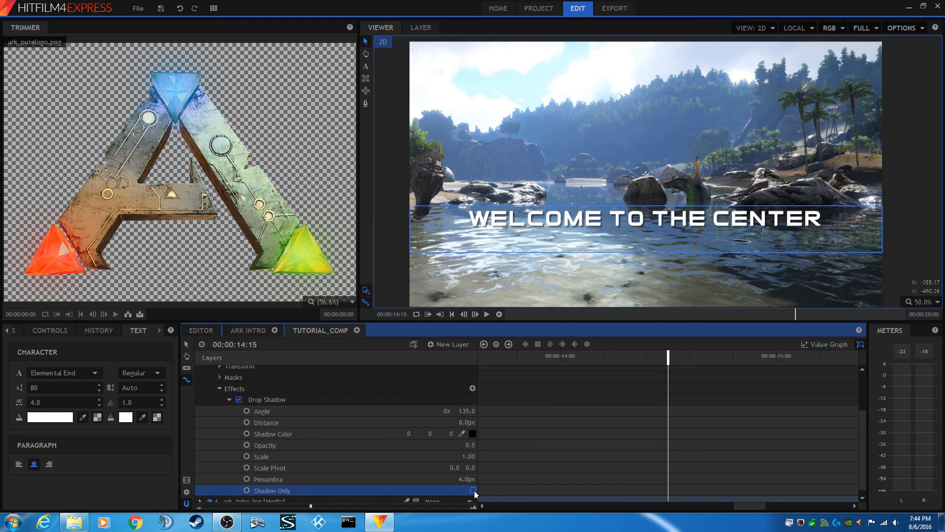
pyautogui.click(473, 490)
pyautogui.click(473, 490)
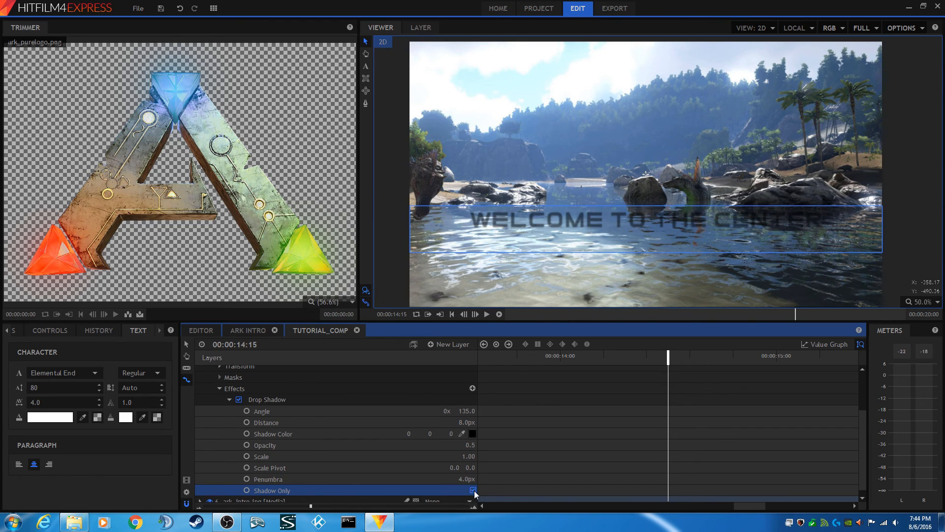
pyautogui.click(472, 490)
pyautogui.click(472, 490)
pyautogui.click(472, 490)
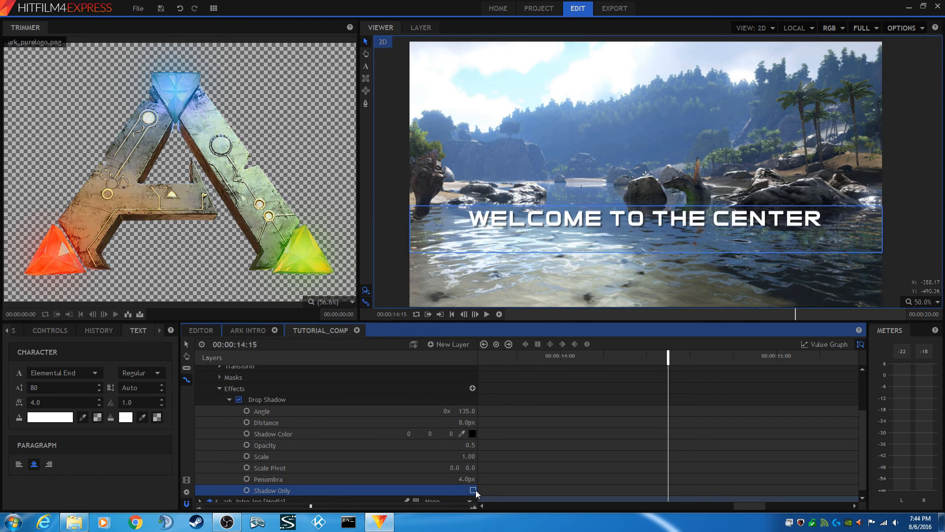
# Step: Collapse the Drop Shadow settings and look through the effect categories that can be added to the layer
pyautogui.click(228, 401)
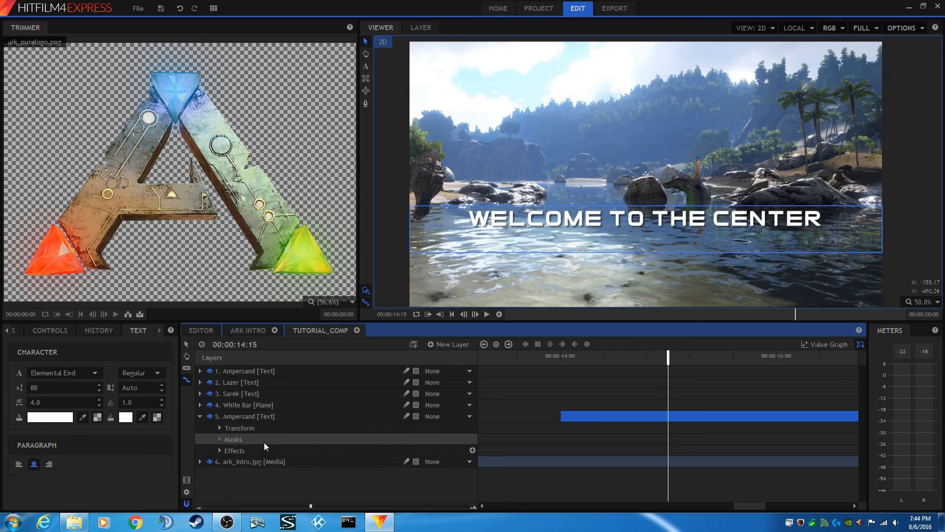
pyautogui.click(472, 450)
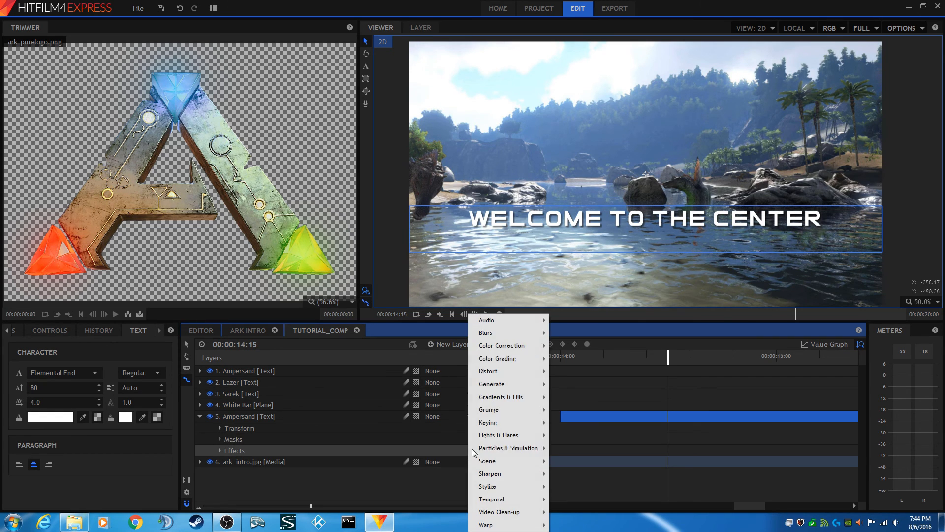
pyautogui.moveTo(505, 333)
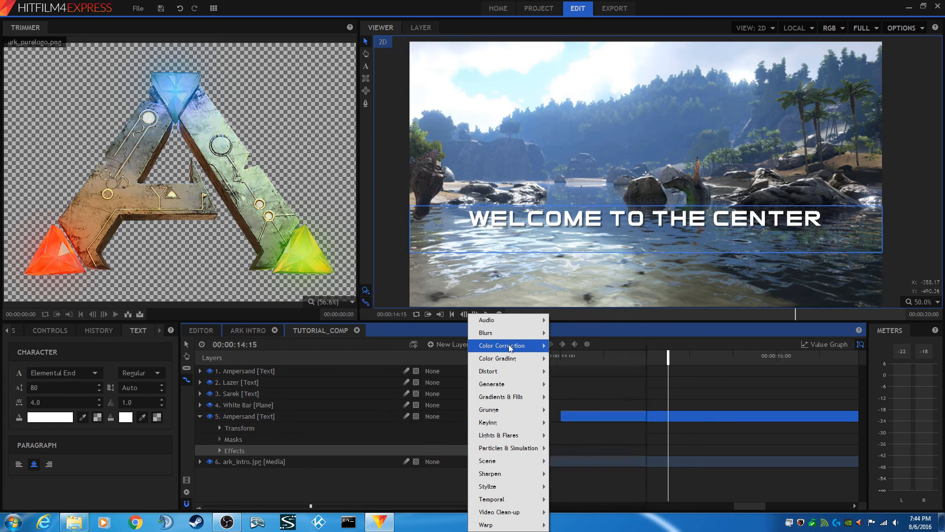
pyautogui.moveTo(523, 433)
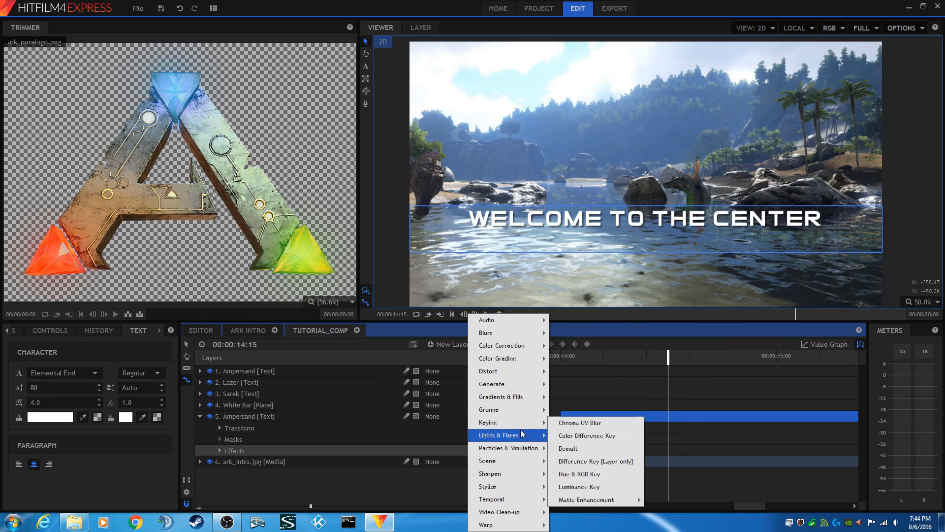
pyautogui.click(296, 452)
# Step: Examine the effects library, including the contents of the Generate and Quick 3D folders and the remaining categories
pyautogui.click(7, 331)
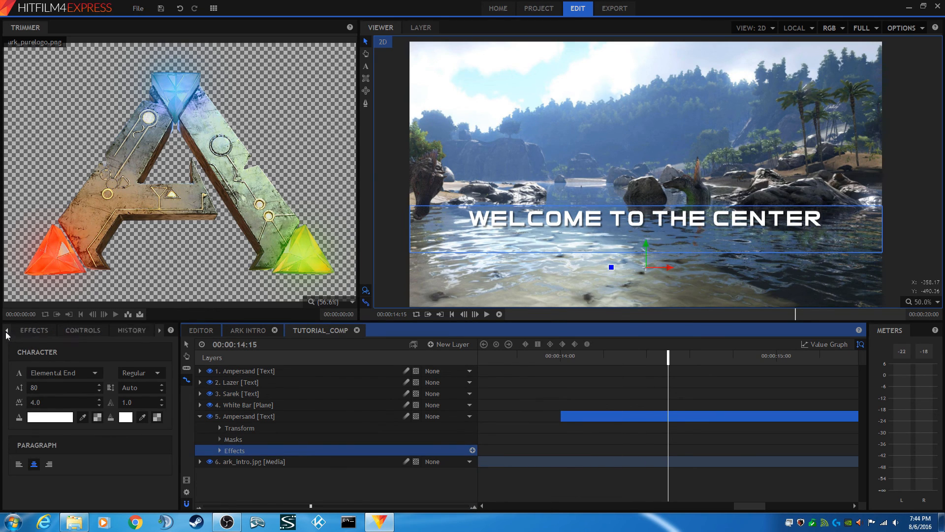
pyautogui.click(7, 330)
pyautogui.click(69, 329)
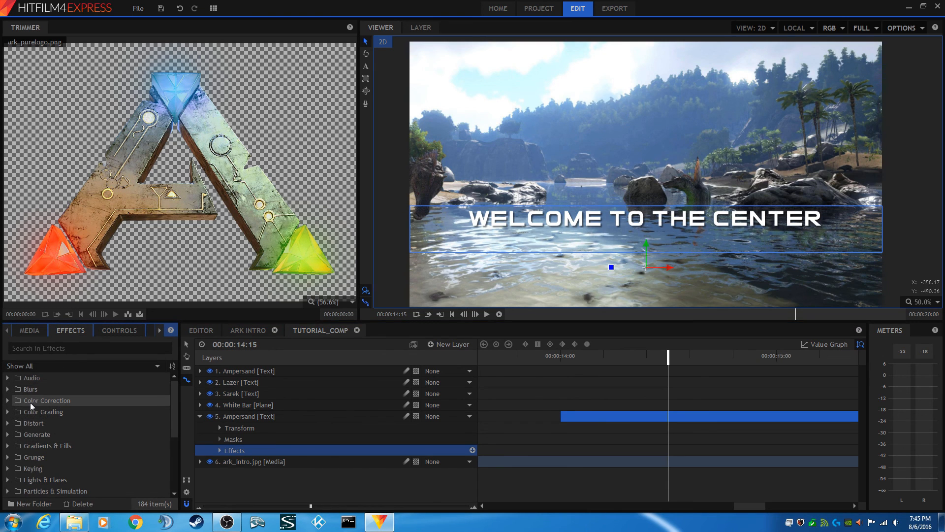
pyautogui.click(8, 434)
pyautogui.scroll(-1, 61, 459)
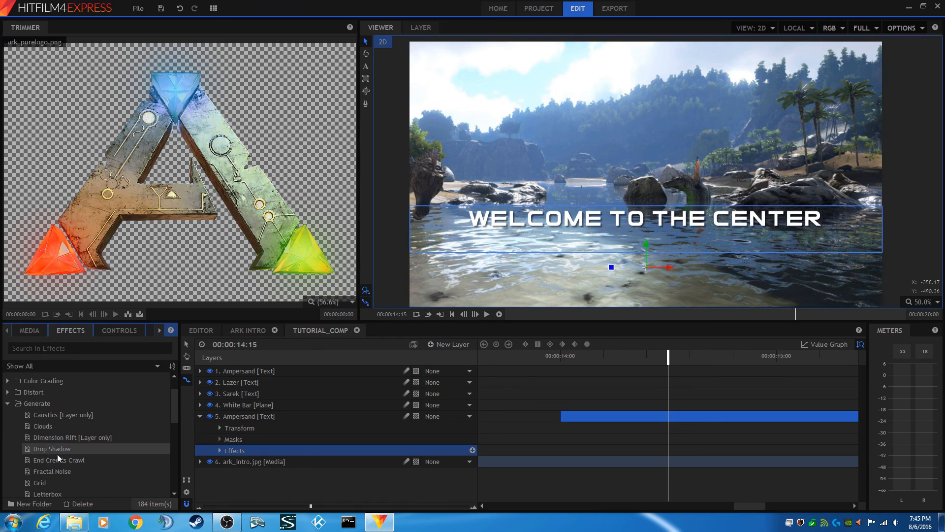
pyautogui.click(8, 403)
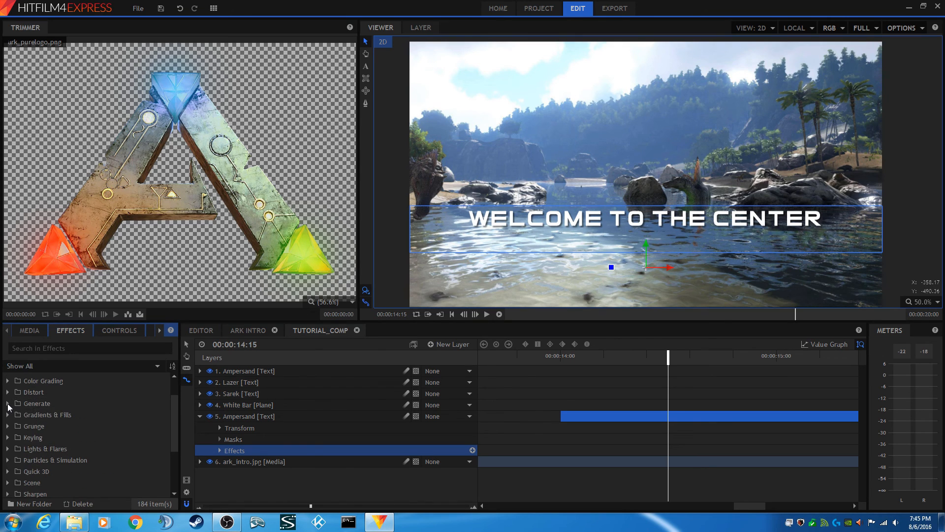
pyautogui.scroll(-2, 42, 415)
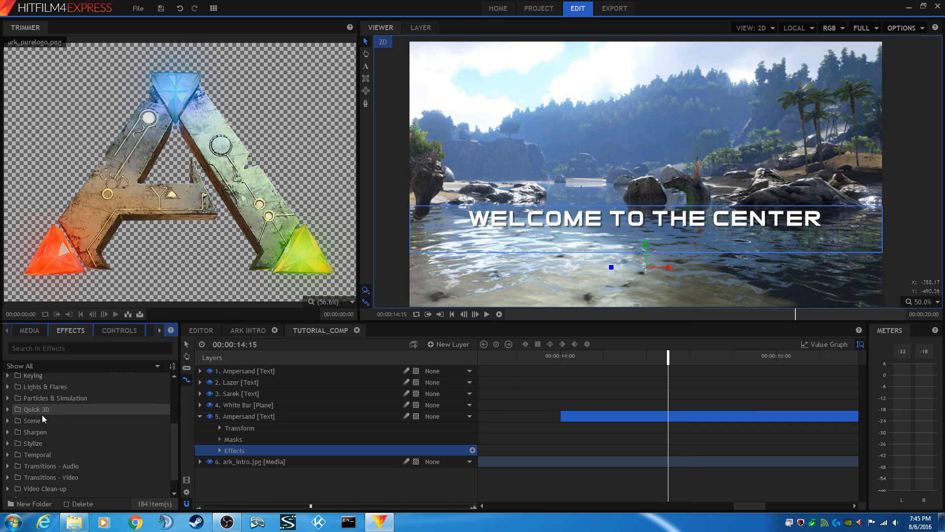
pyautogui.click(7, 410)
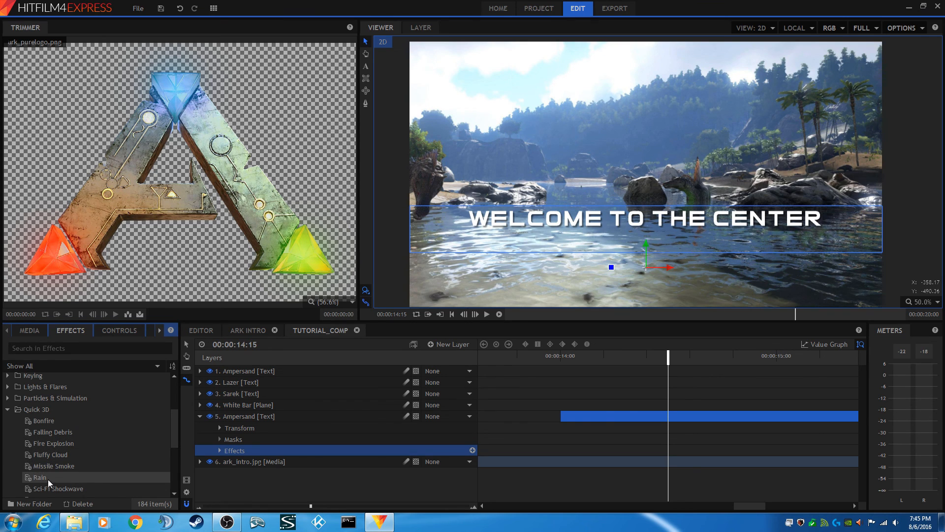
pyautogui.scroll(-1, 84, 463)
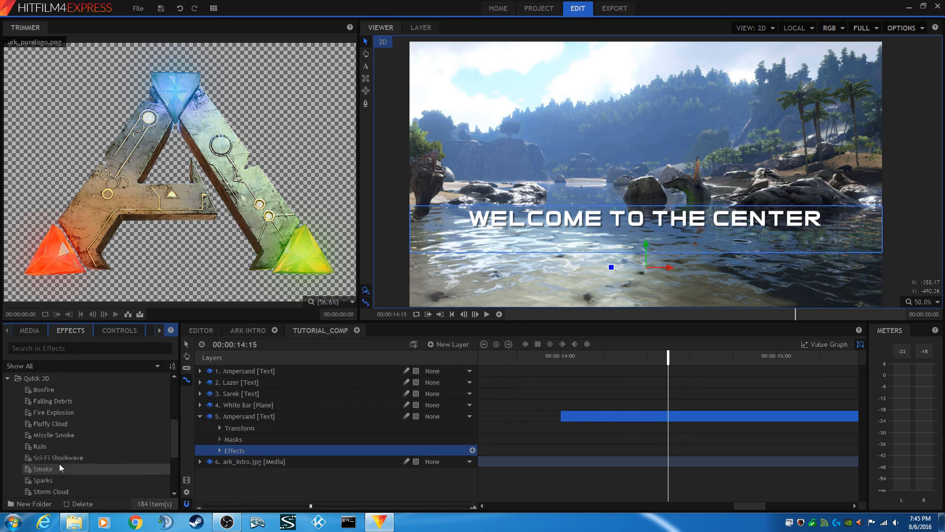
pyautogui.scroll(-1, 59, 463)
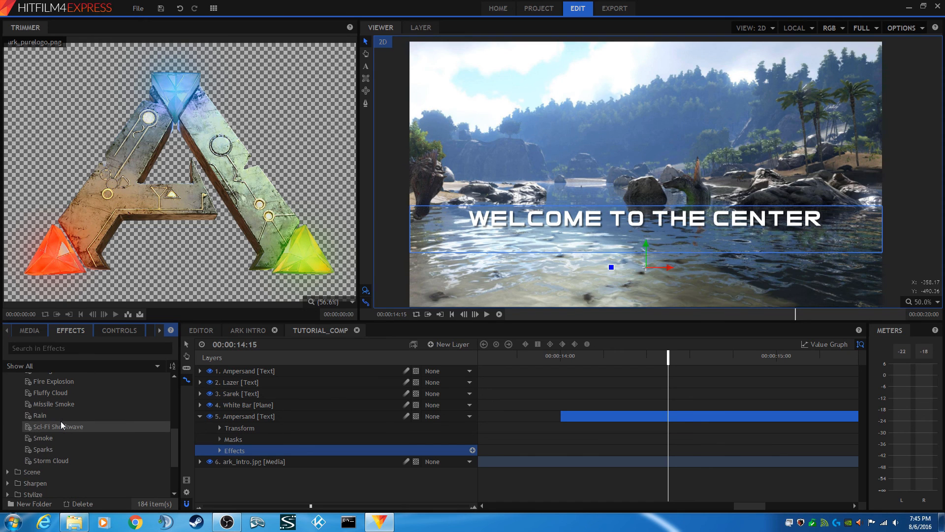
pyautogui.scroll(-2, 60, 421)
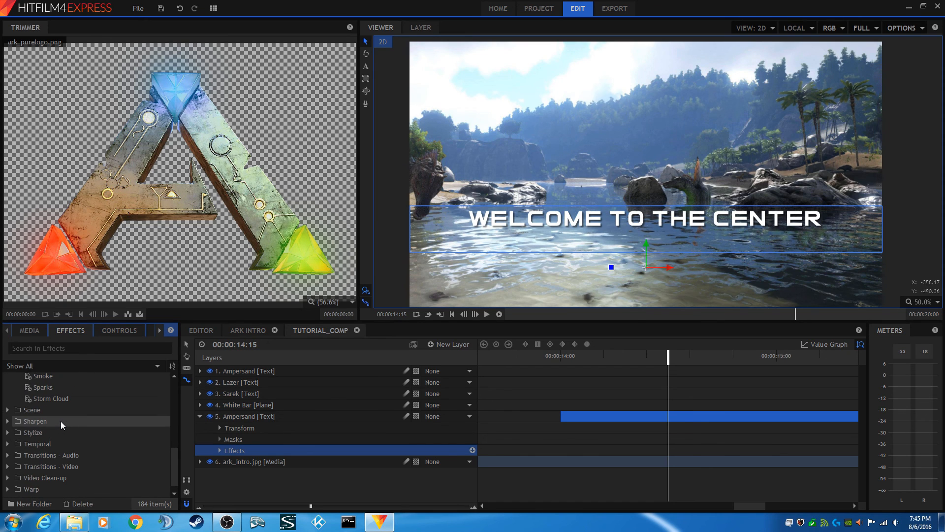
pyautogui.scroll(-1, 61, 421)
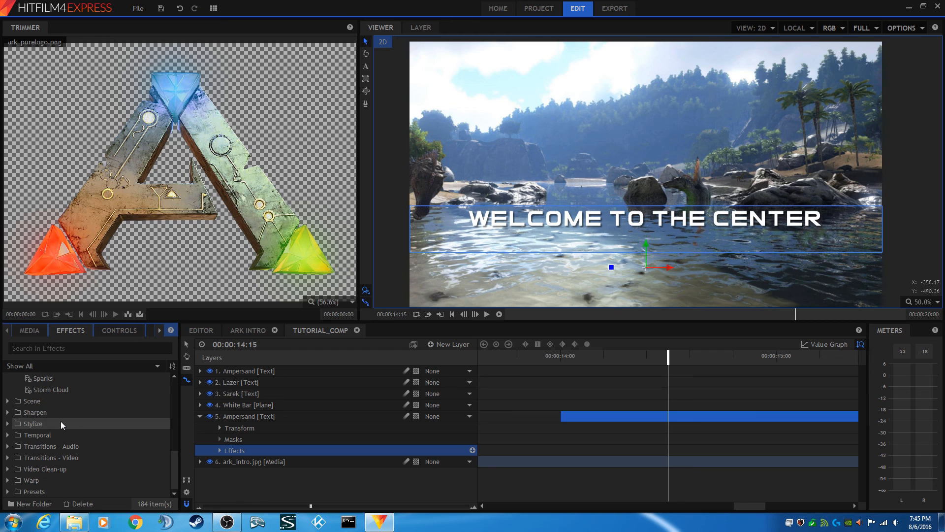
# Step: Examine the effect presets, including the 2D Effects, 3D Effects and Film Looks folders, and return to the particle simulation effects
pyautogui.click(7, 491)
pyautogui.scroll(-1, 13, 487)
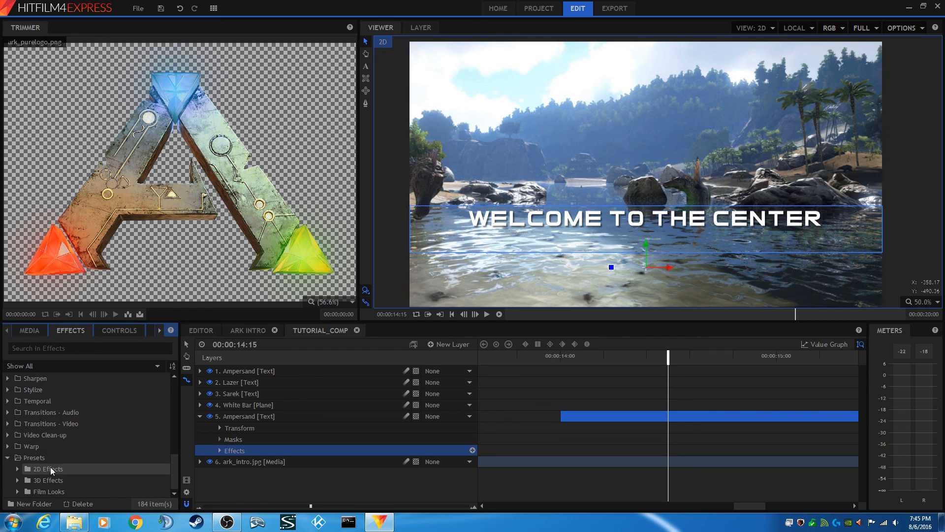
pyautogui.click(18, 470)
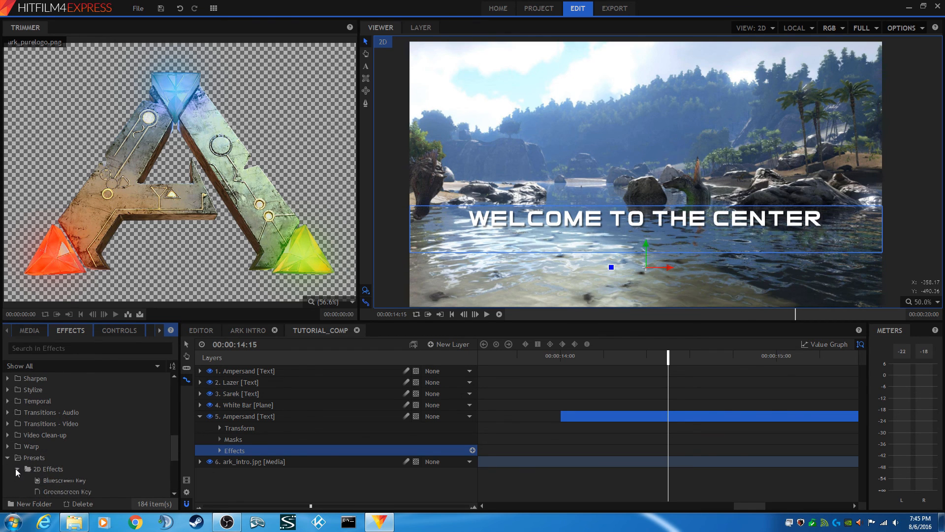
pyautogui.scroll(-2, 19, 463)
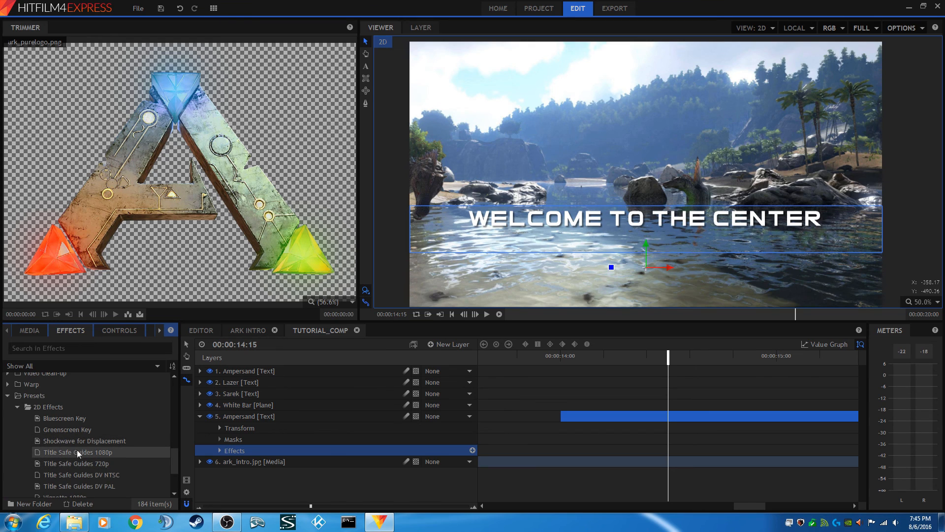
pyautogui.scroll(-2, 78, 459)
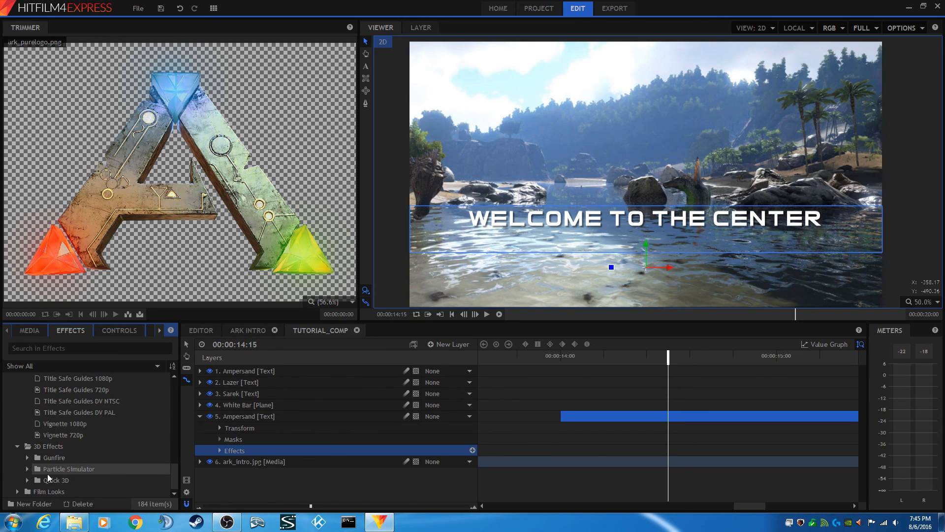
pyautogui.click(17, 490)
pyautogui.scroll(1, 34, 482)
pyautogui.scroll(3, 67, 463)
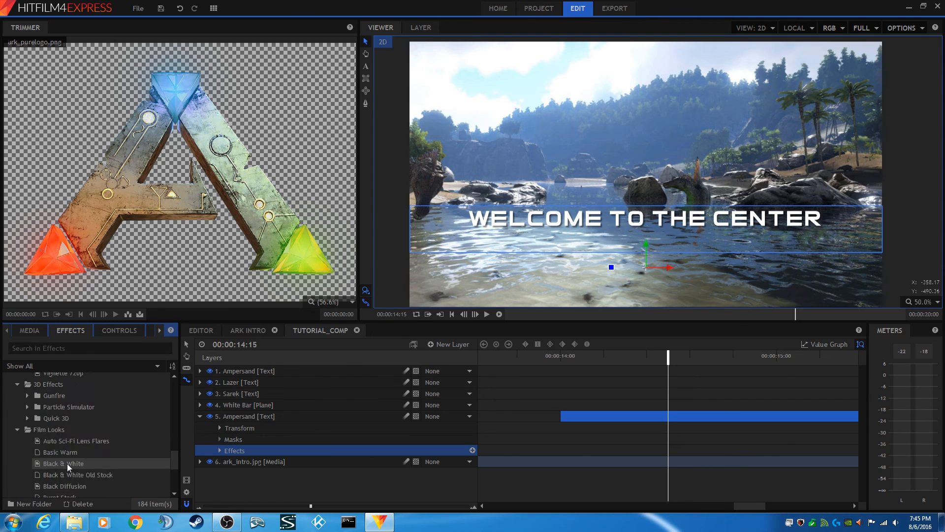
pyautogui.scroll(3, 67, 462)
pyautogui.scroll(-2, 66, 463)
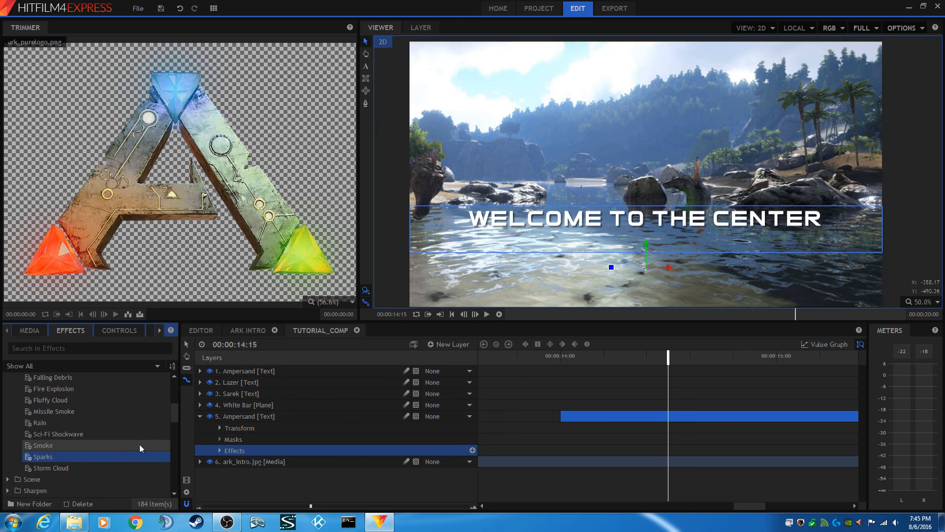
# Step: Collapse the WELCOME TO THE CENTER text layer, add a Sparks effect layer directly above ark_intro.jpg and expand its Sparks settings
pyautogui.click(201, 416)
pyautogui.moveTo(32, 458); pyautogui.dragTo(253, 426)
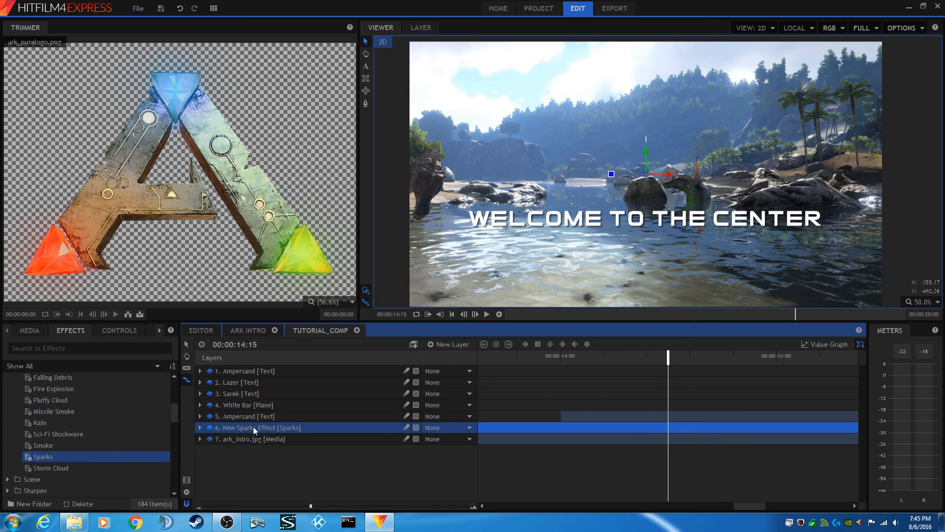
pyautogui.click(200, 427)
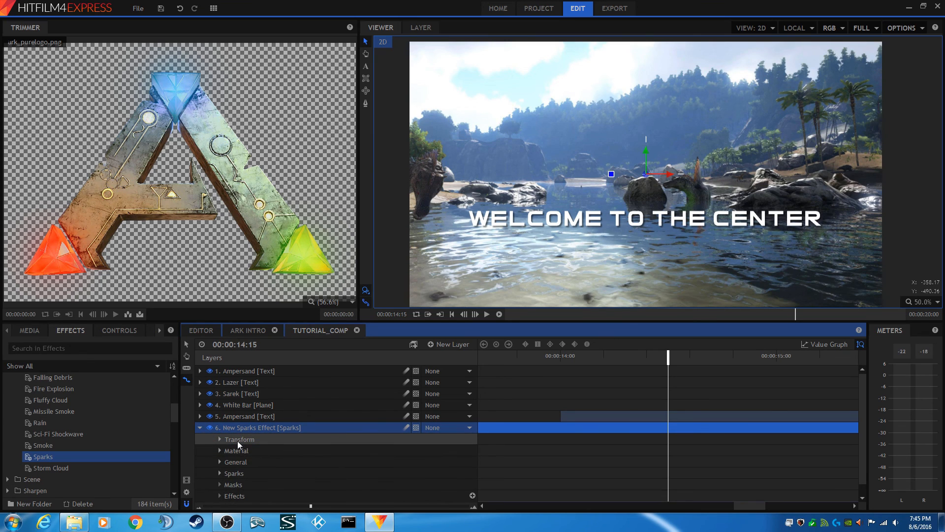
pyautogui.click(220, 471)
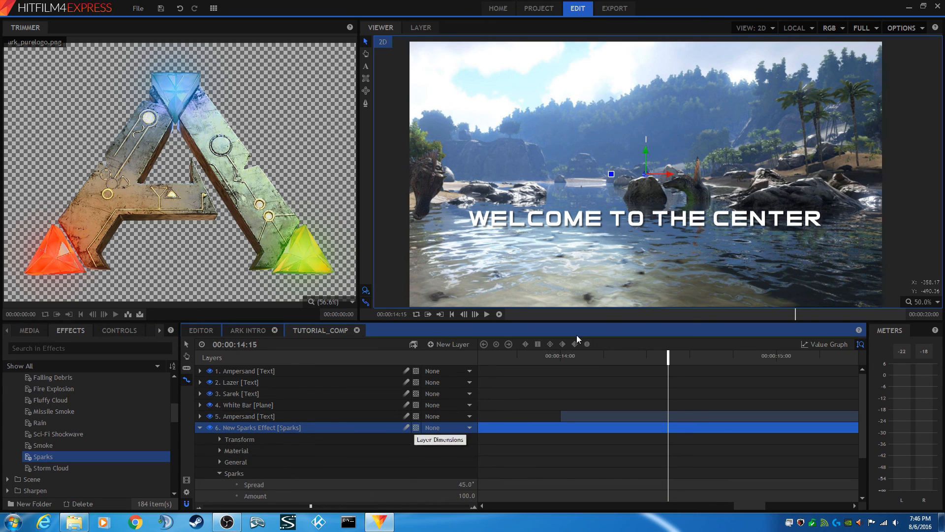
# Step: Play back the composite shot in short stretches around 16 seconds to preview the sparks effect
pyautogui.click(486, 314)
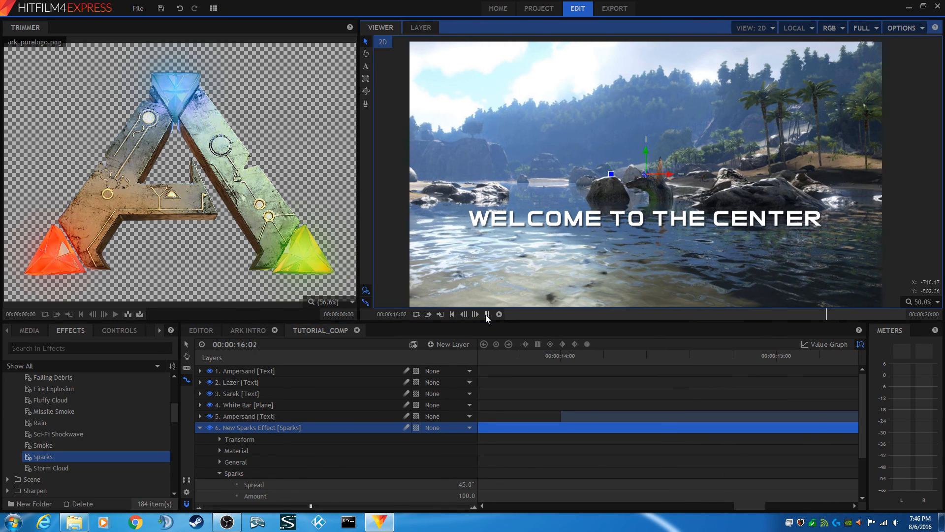
pyautogui.click(486, 314)
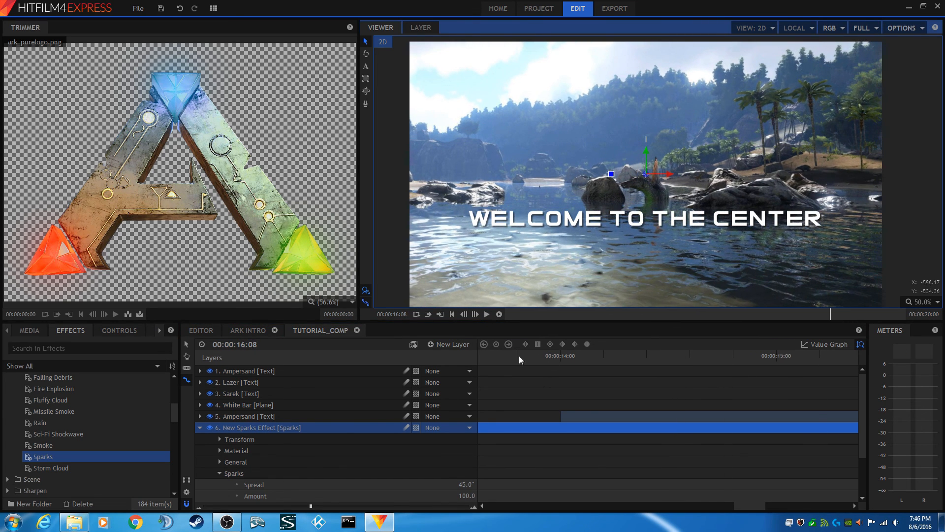
pyautogui.click(519, 356)
pyautogui.click(486, 316)
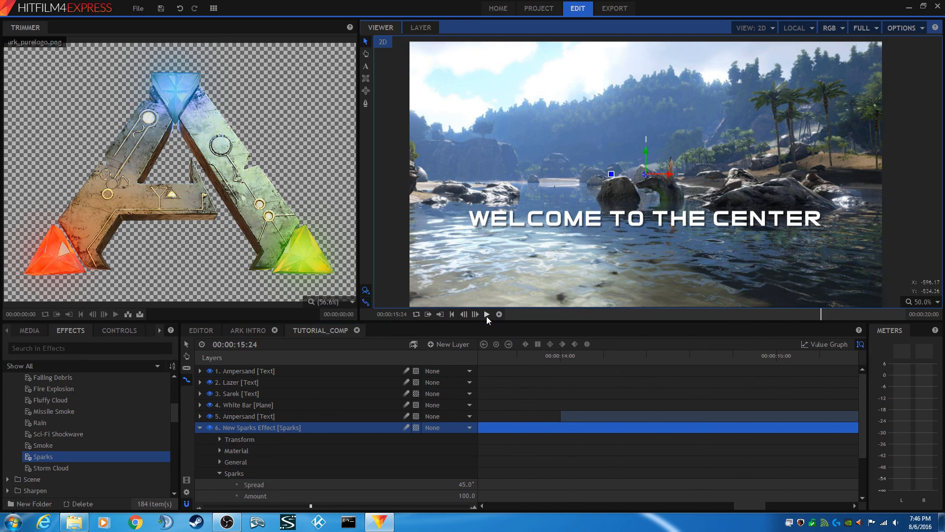
pyautogui.click(487, 315)
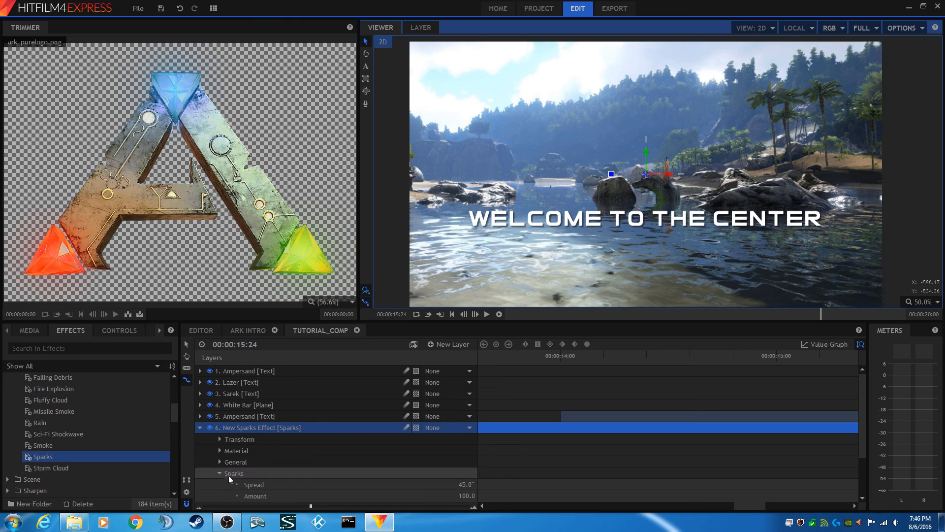
# Step: Review the spread, amount, star ratio and color settings of the sparks, and delete the Sparks effect layer
pyautogui.scroll(-2, 282, 474)
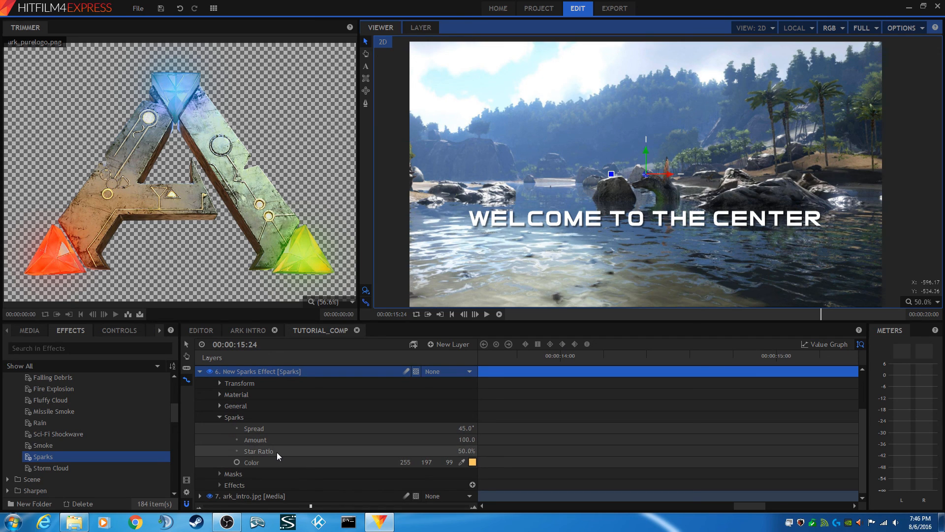
pyautogui.scroll(2, 276, 452)
pyautogui.click(241, 427)
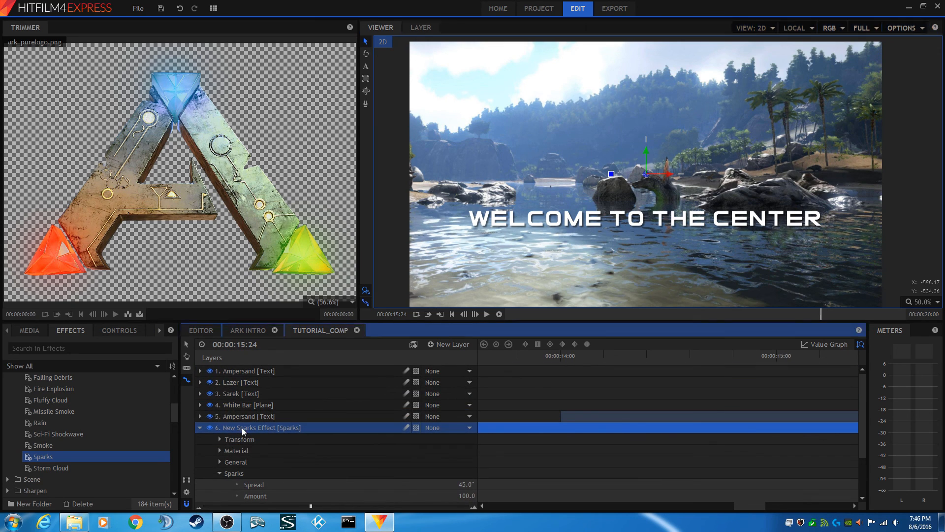
pyautogui.press('Delete')
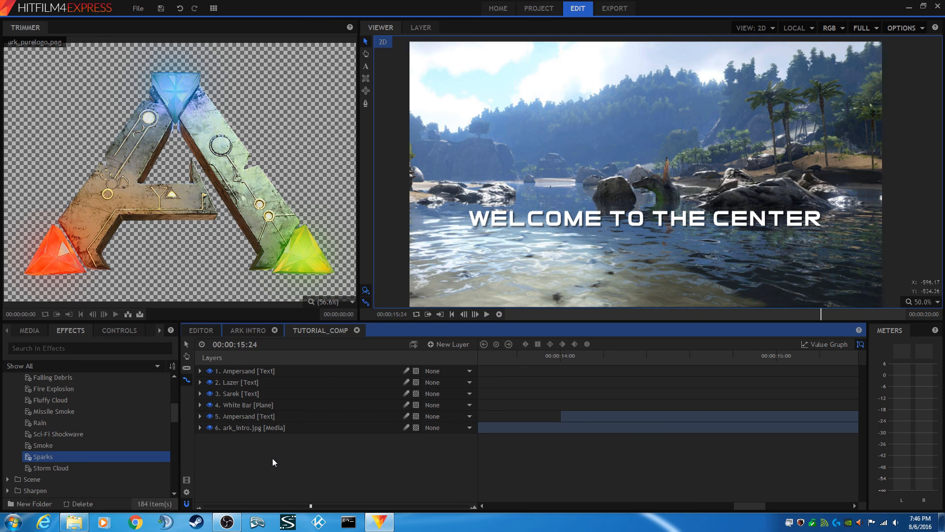
# Step: Place the ARK Intro composite shot at the start of the editor timeline's Video 1 track and play back its opening
pyautogui.click(255, 333)
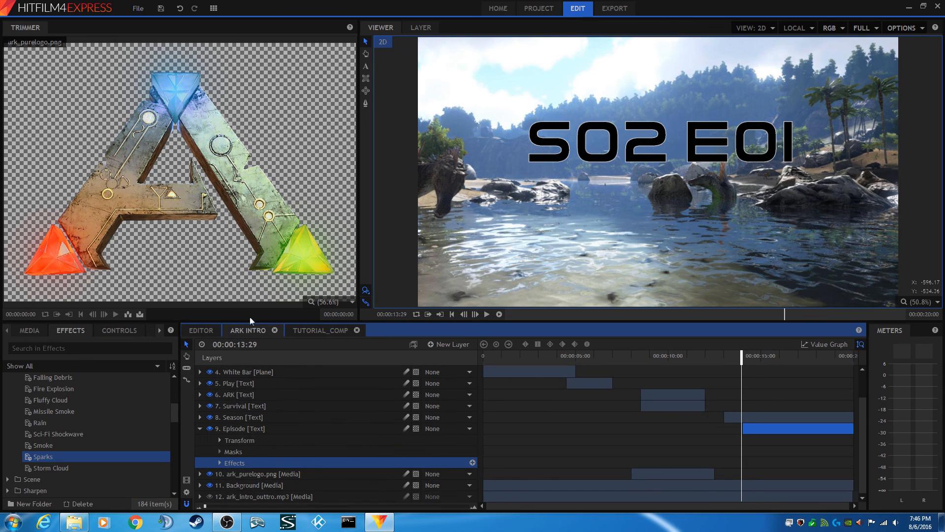
pyautogui.click(193, 332)
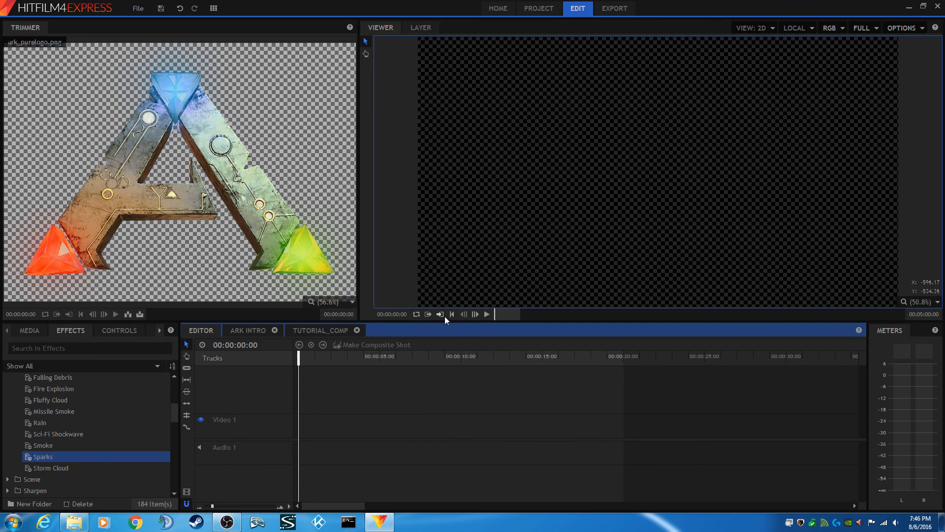
pyautogui.scroll(5, 60, 466)
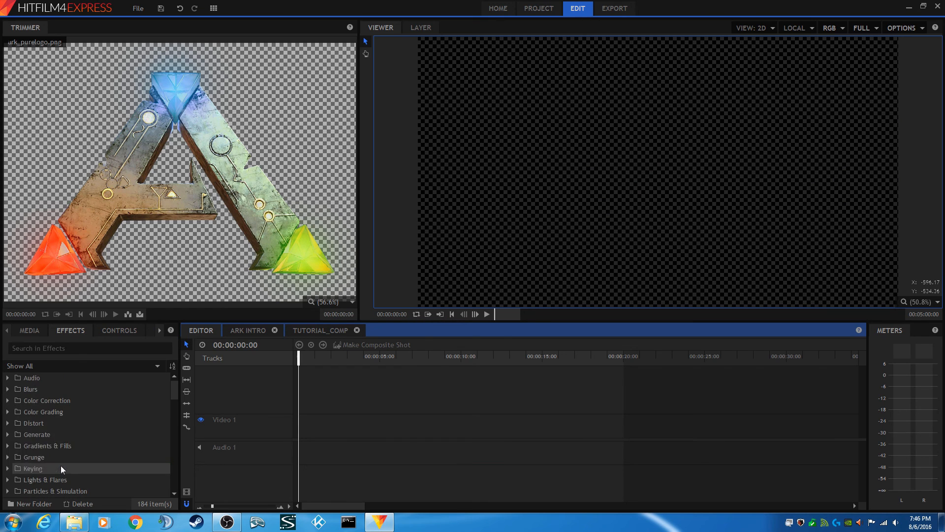
pyautogui.click(23, 328)
pyautogui.click(52, 397)
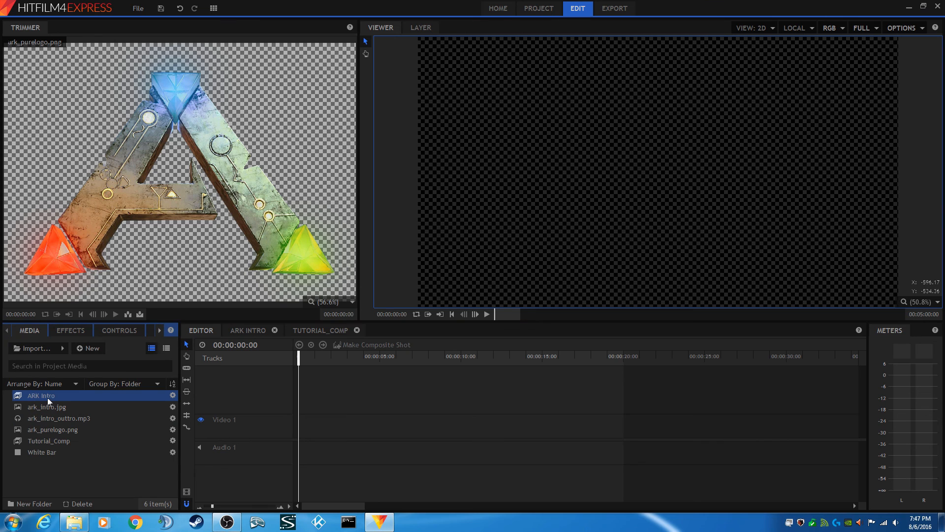
pyautogui.moveTo(48, 397); pyautogui.dragTo(301, 433)
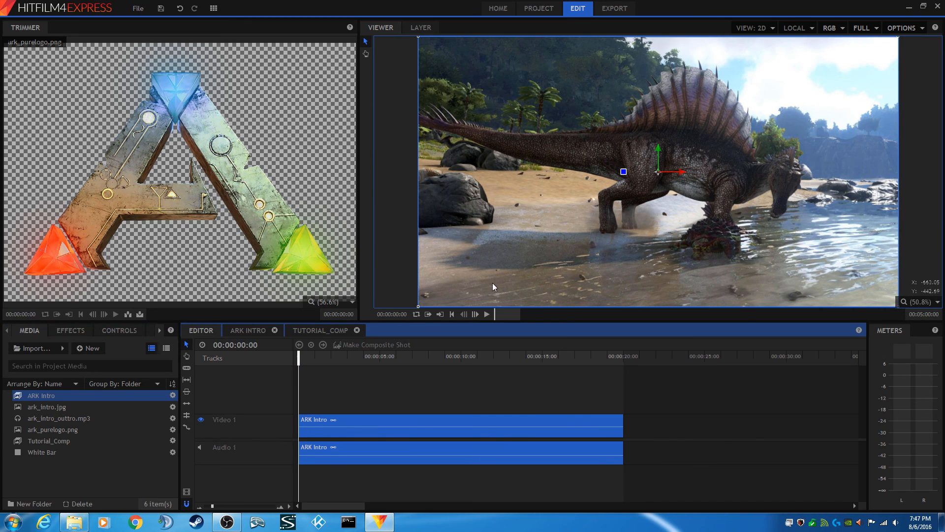
pyautogui.click(485, 315)
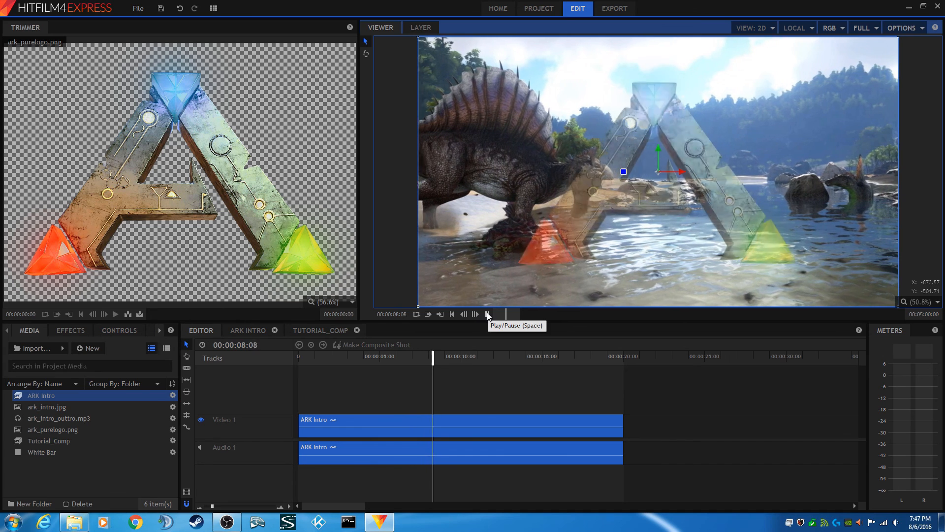
pyautogui.click(487, 314)
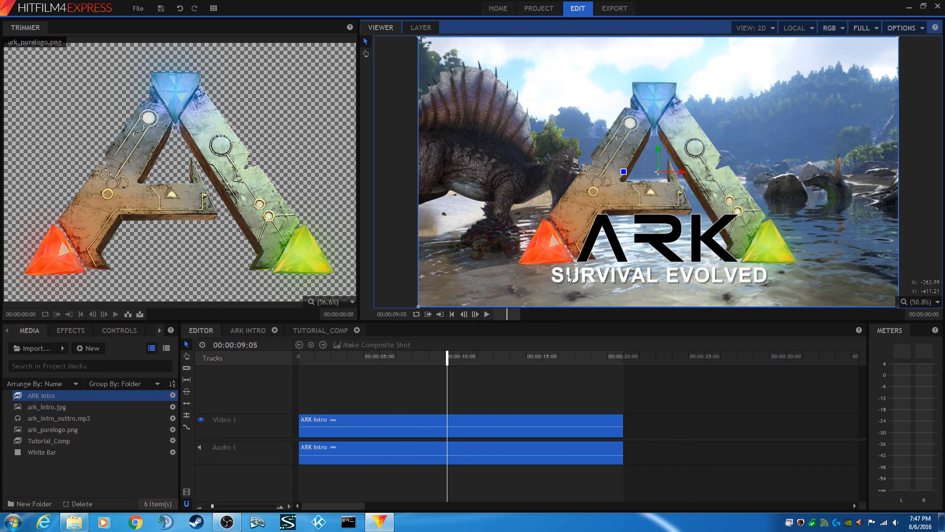